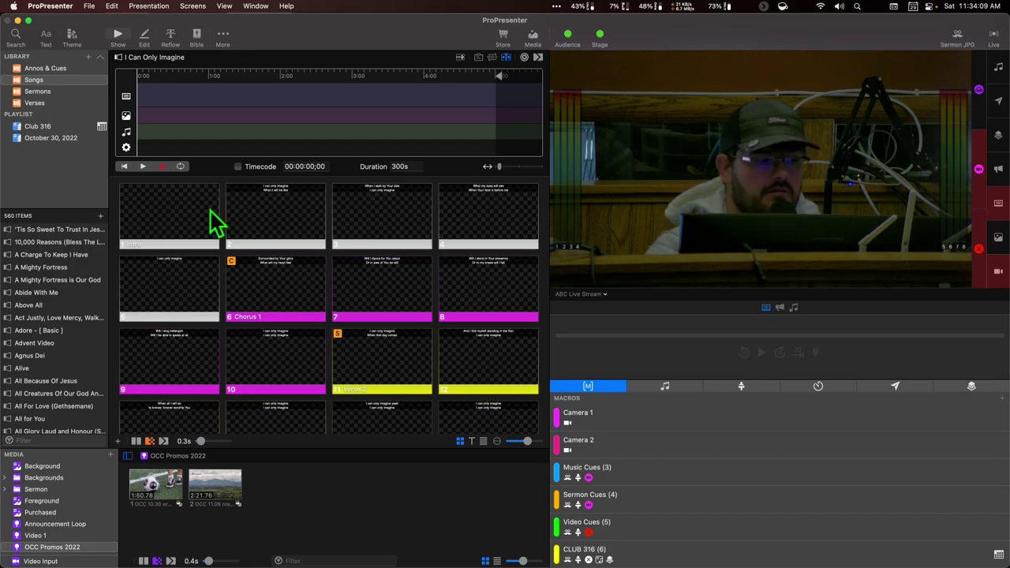
Check the downloaded song videos in 4K Video Downloader and return to ProPresenter.
scroll(218, 225, "down", 1)
scroll(217, 225, "up", 1)
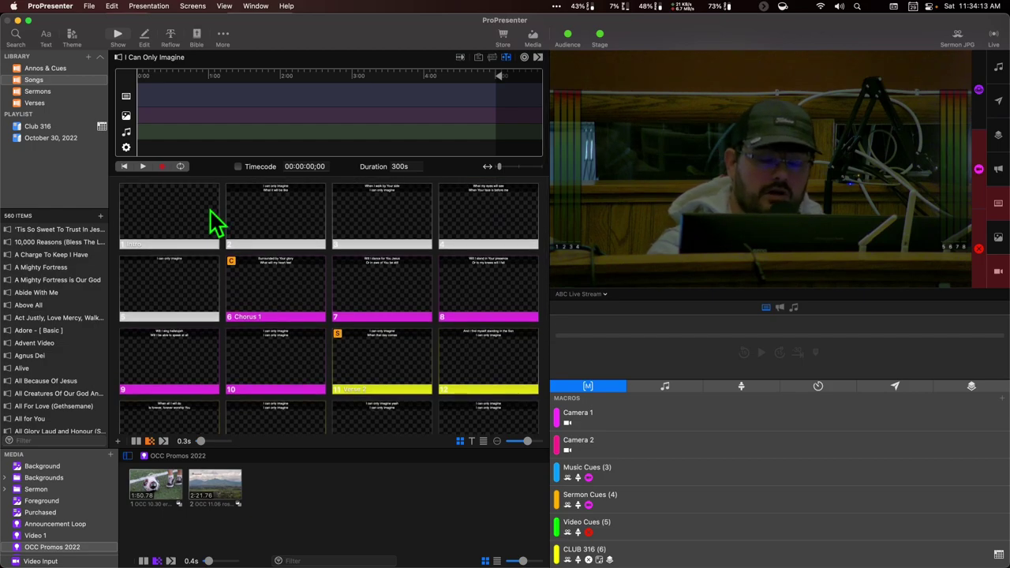
key("super+Tab")
left_click(472, 303)
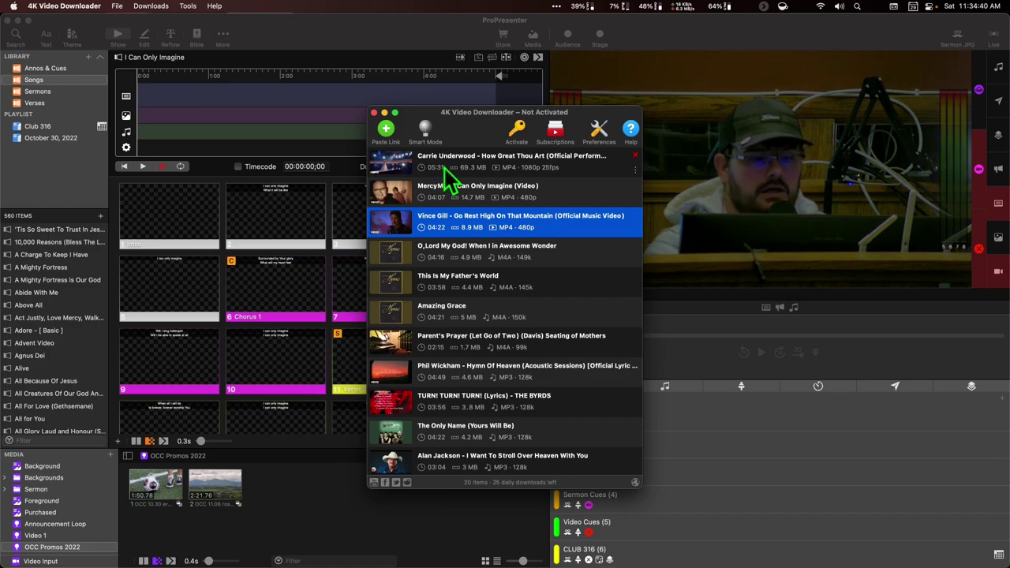
key("super+Tab")
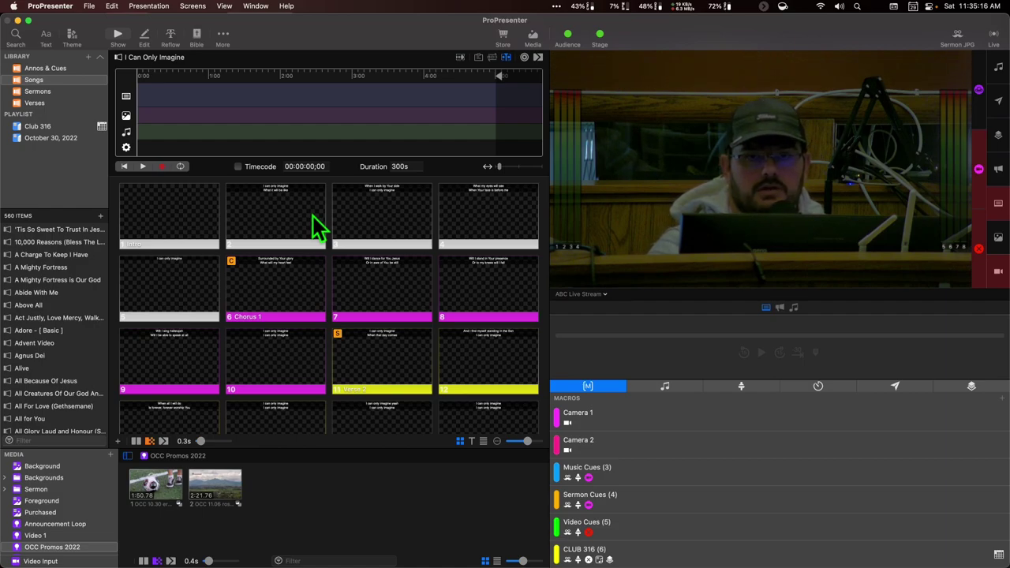
scroll(307, 221, "down", 2)
scroll(311, 227, "up", 2)
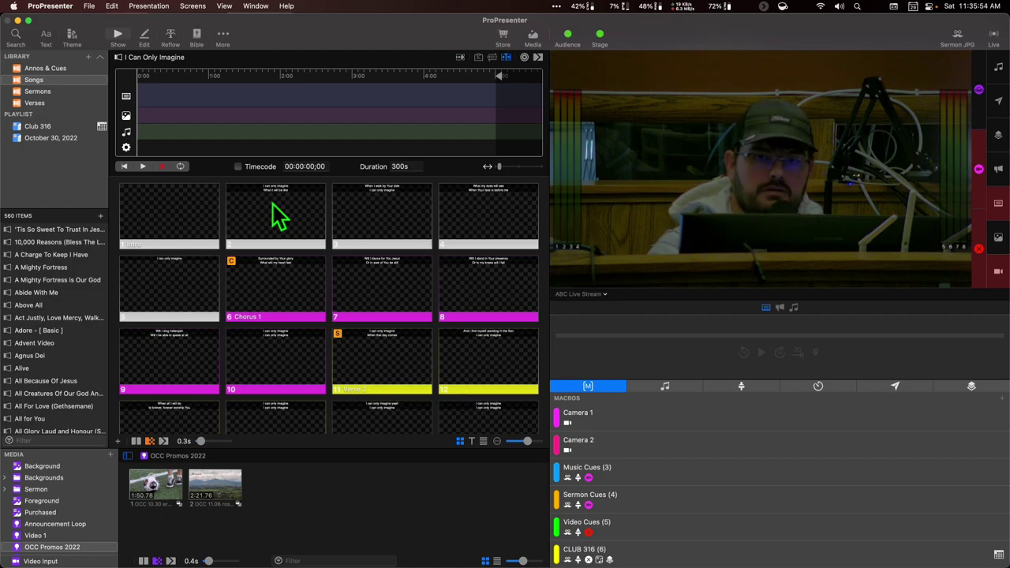
key("super+Tab")
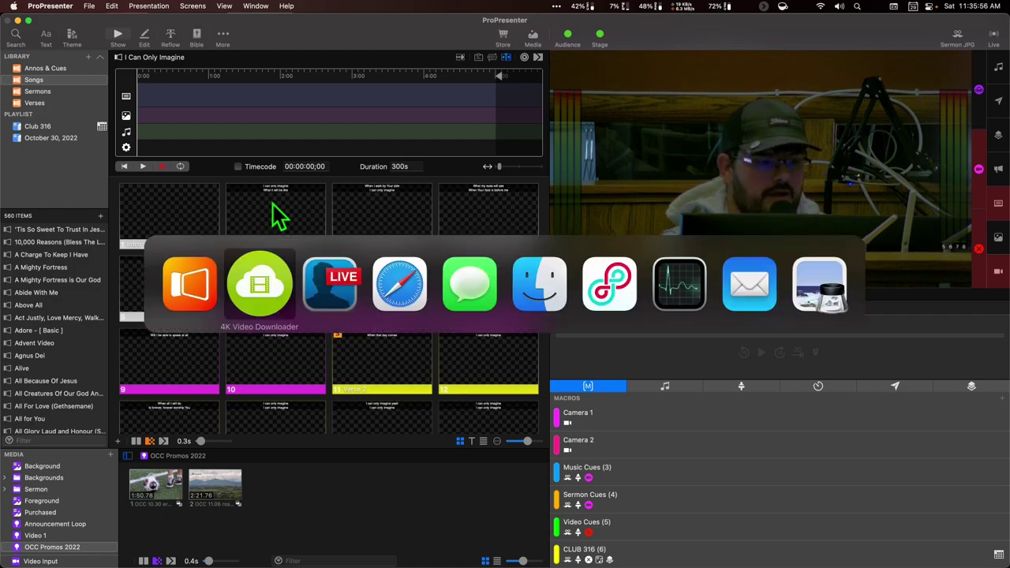
key("super+Tab")
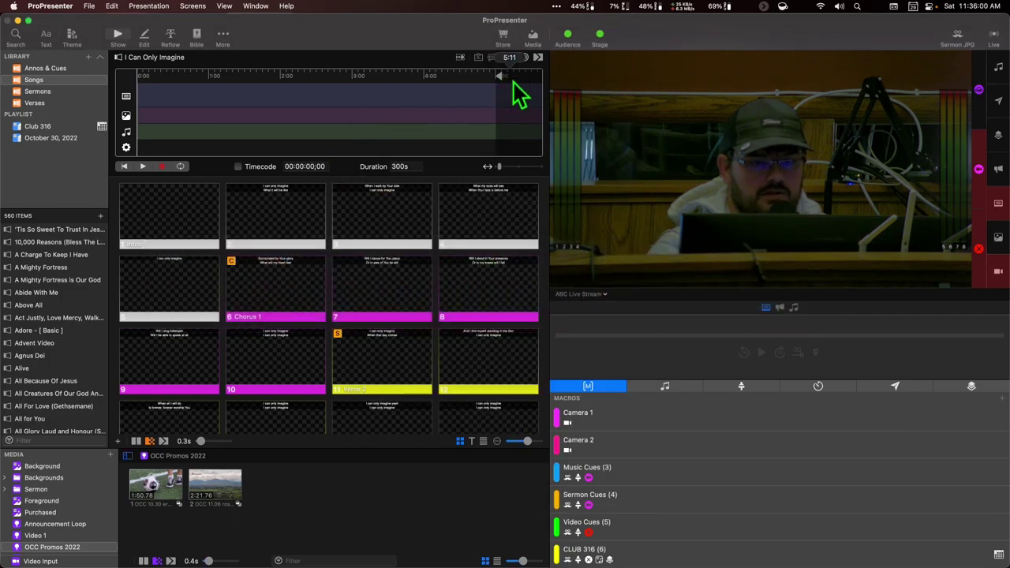
Hide the timeline of the I Can Only Imagine presentation and show it again.
left_click(508, 60)
left_click(507, 60)
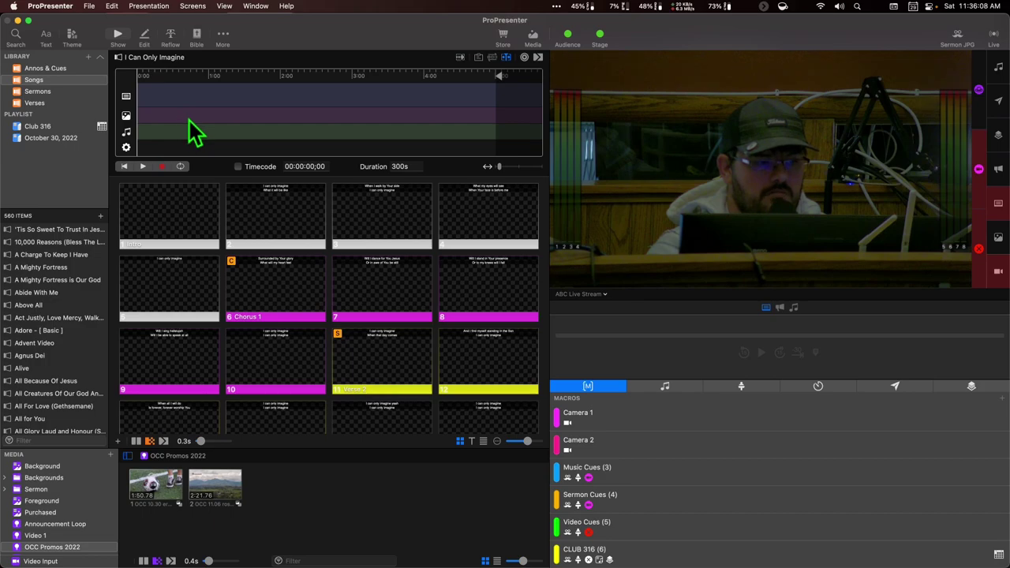
Add MercyMe - I Can Only Imagine (Video).mp4 from the 4K Video Downloader folder in Finder to the timeline's media track, starting at 0:00.
key("super+Tab")
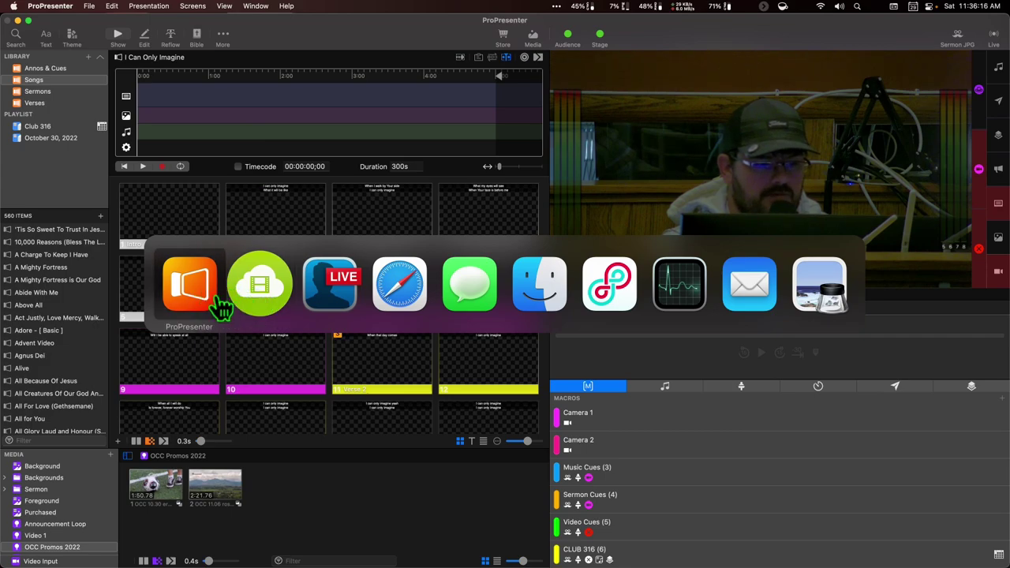
left_click(538, 304)
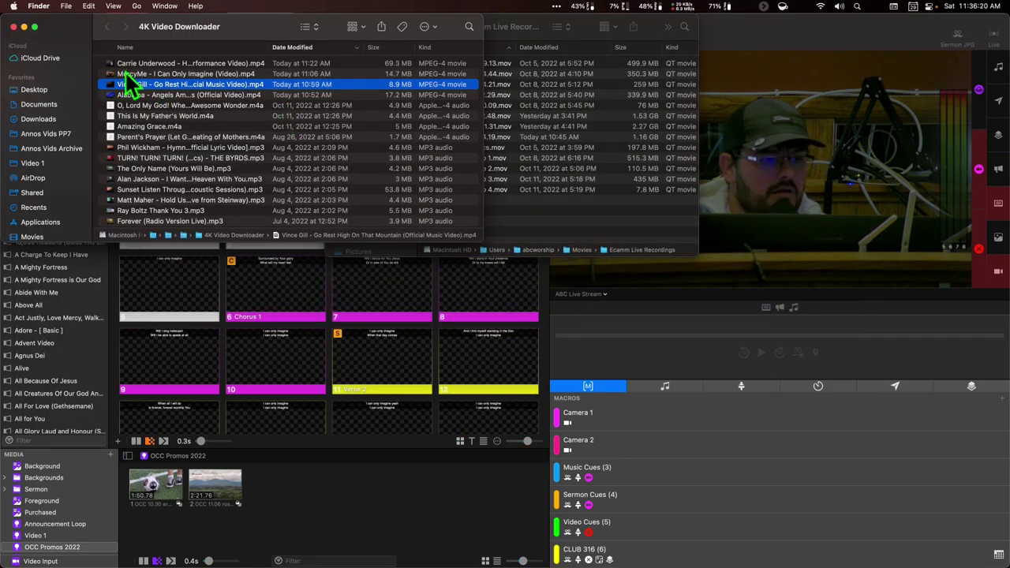
left_click_drag(123, 73, 165, 117)
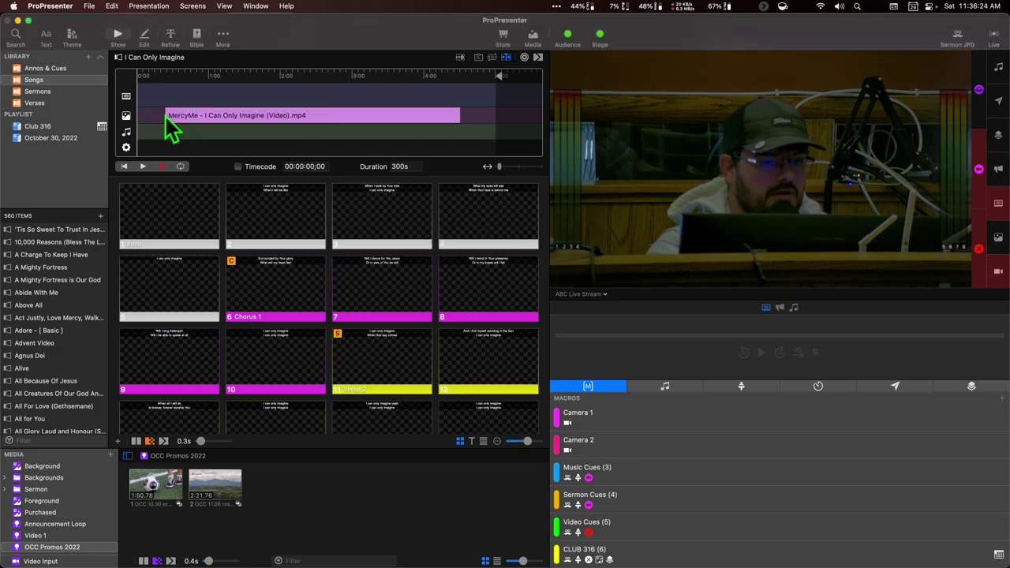
mouse_move(254, 119)
left_mouse_down()
mouse_move(275, 128)
mouse_move(239, 115)
left_mouse_up()
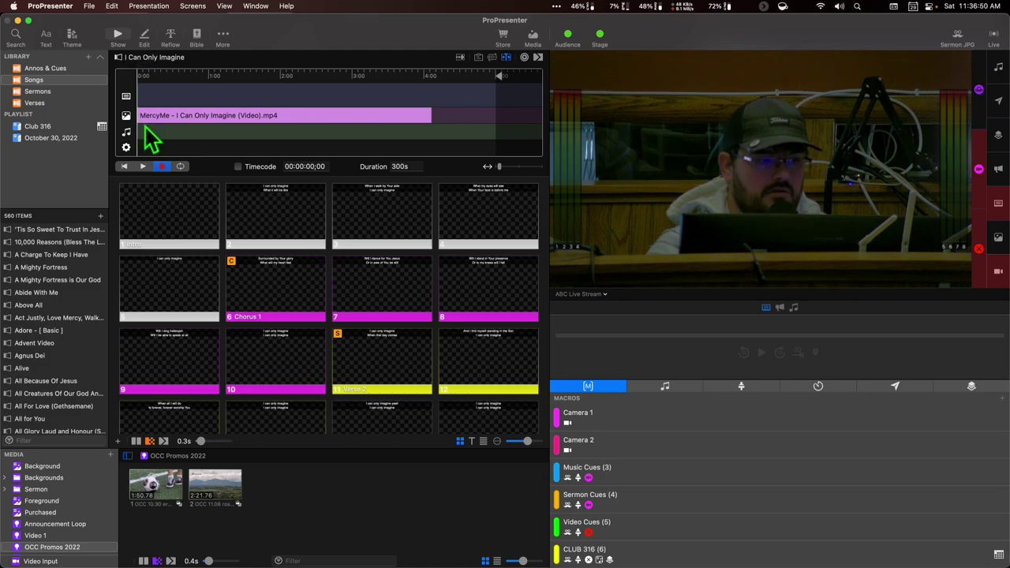
Start a timeline recording and trigger the blank Intro slide.
left_click(142, 168)
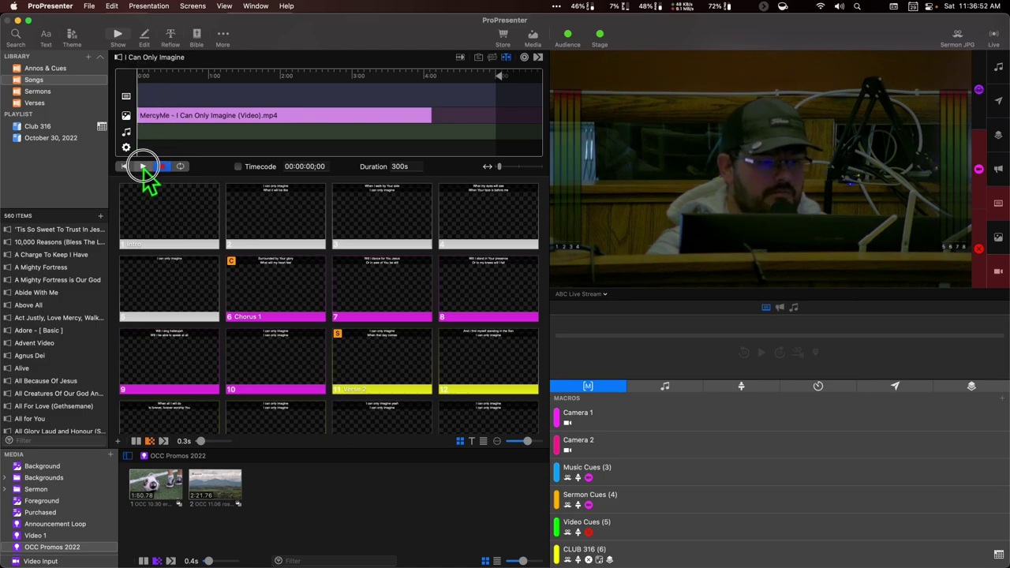
left_click(150, 213)
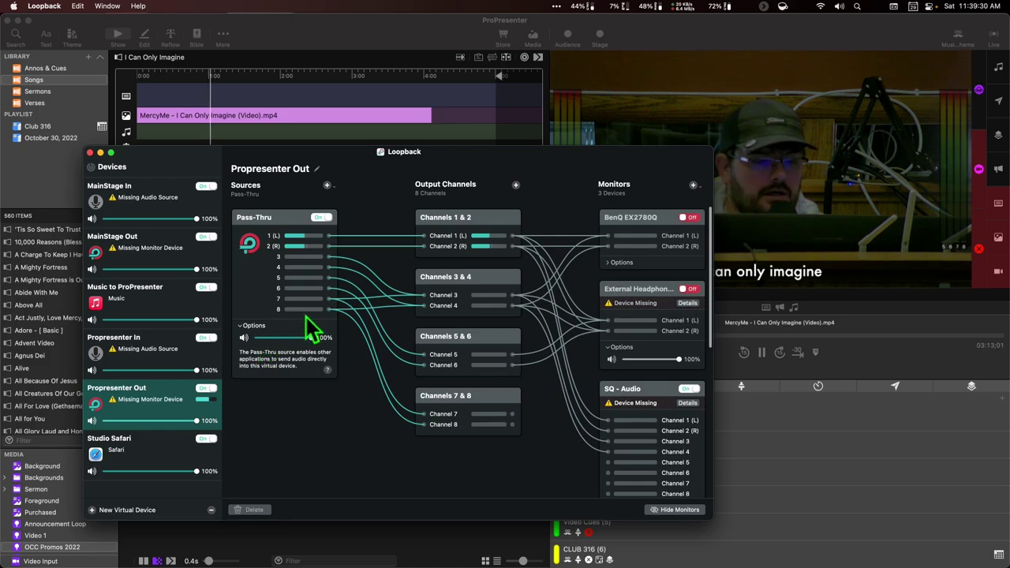
In Loopback, switch the BenQ EX2780Q monitor on for Propresenter Out, switch it off again, and return to ProPresenter.
left_click_drag(344, 156, 326, 154)
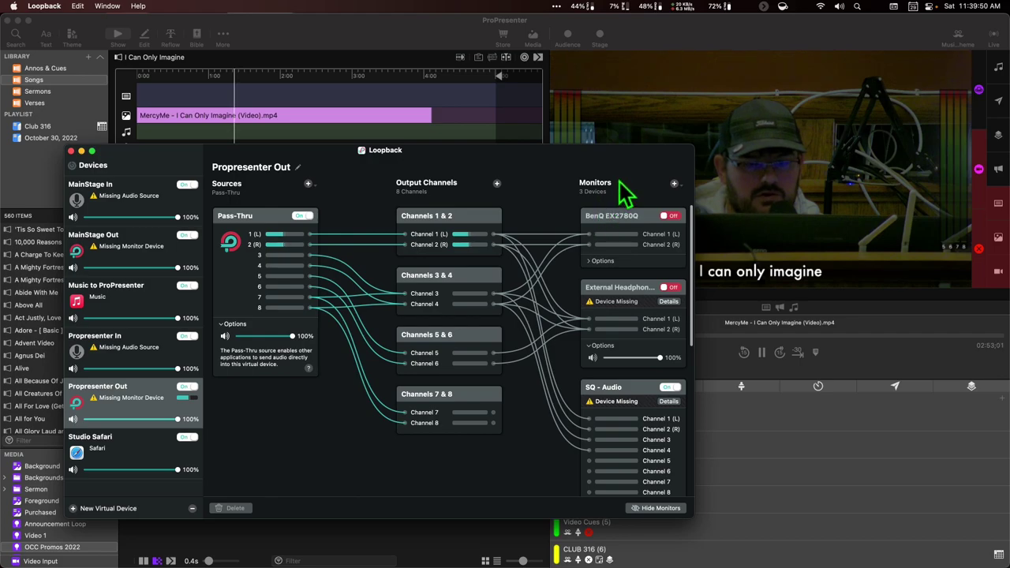
left_click(670, 217)
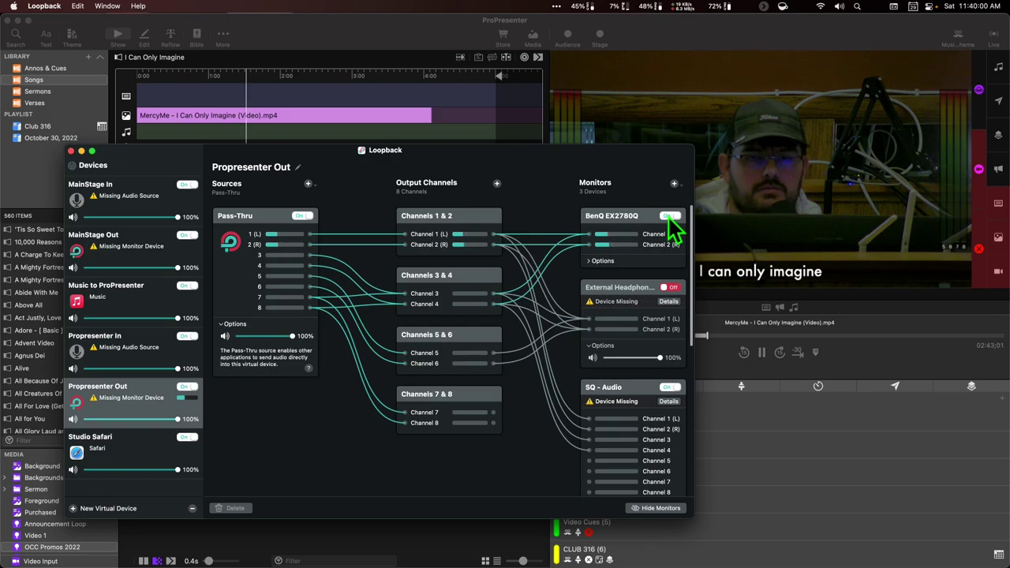
left_click(669, 217)
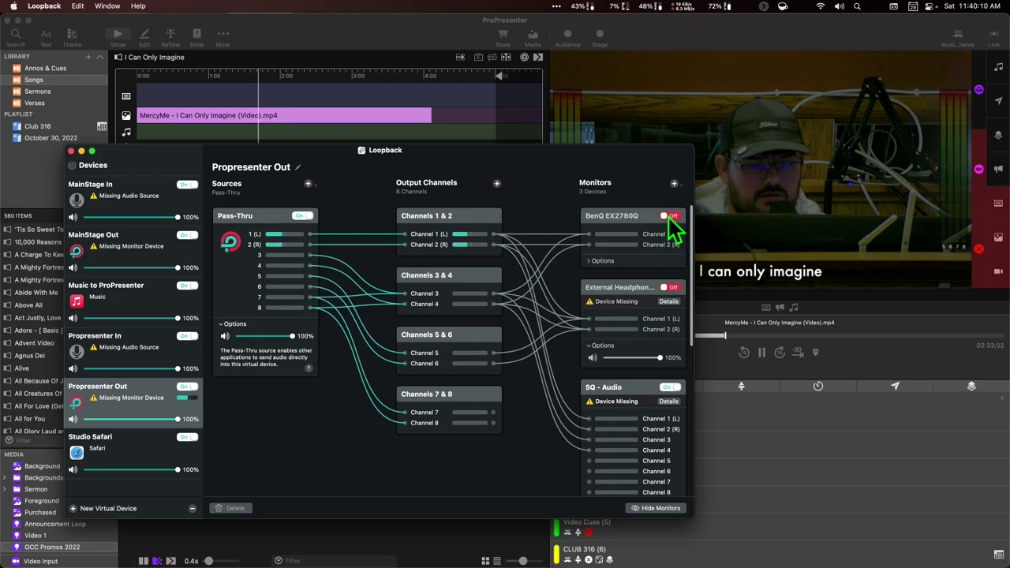
left_click(263, 142)
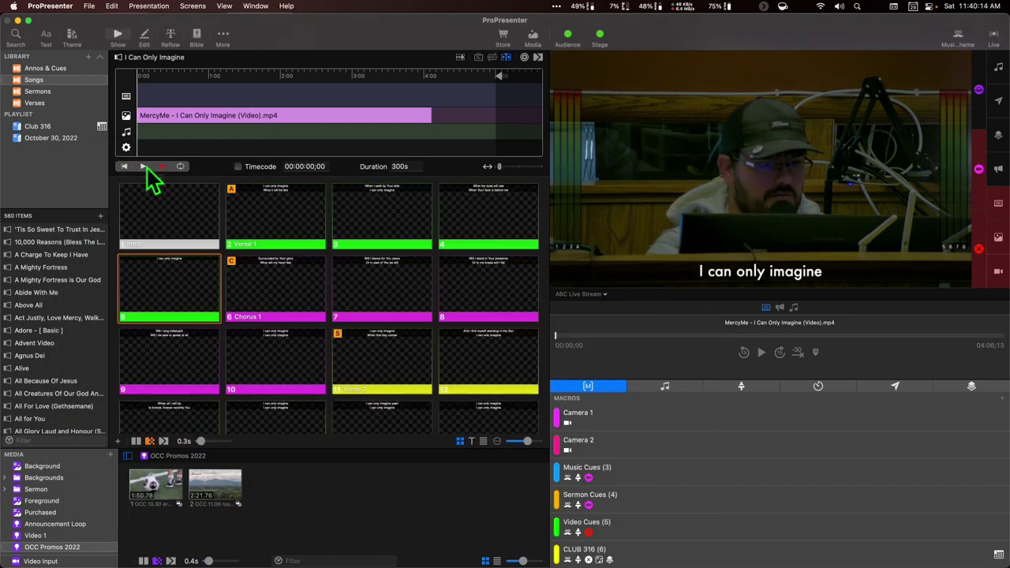
key("super+Tab")
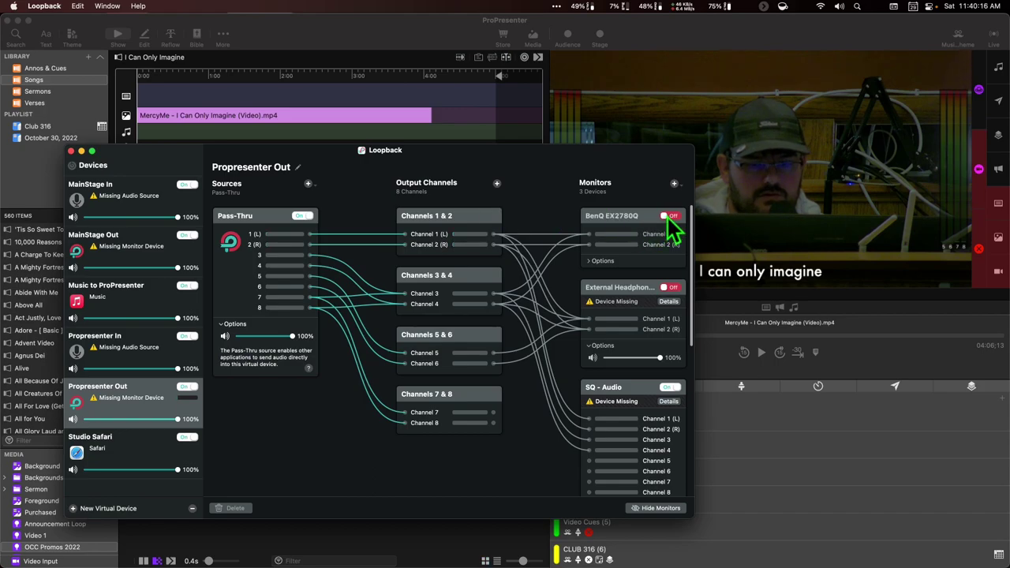
key("super+Tab")
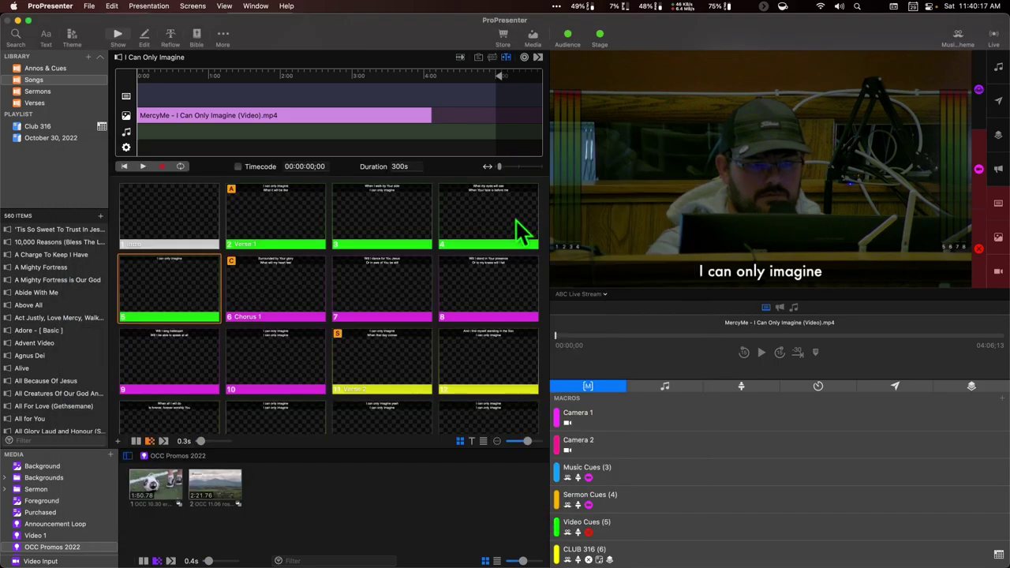
Play the armed timeline from the start and record the Intro slide as the first cue.
left_click(144, 166)
left_click(169, 232)
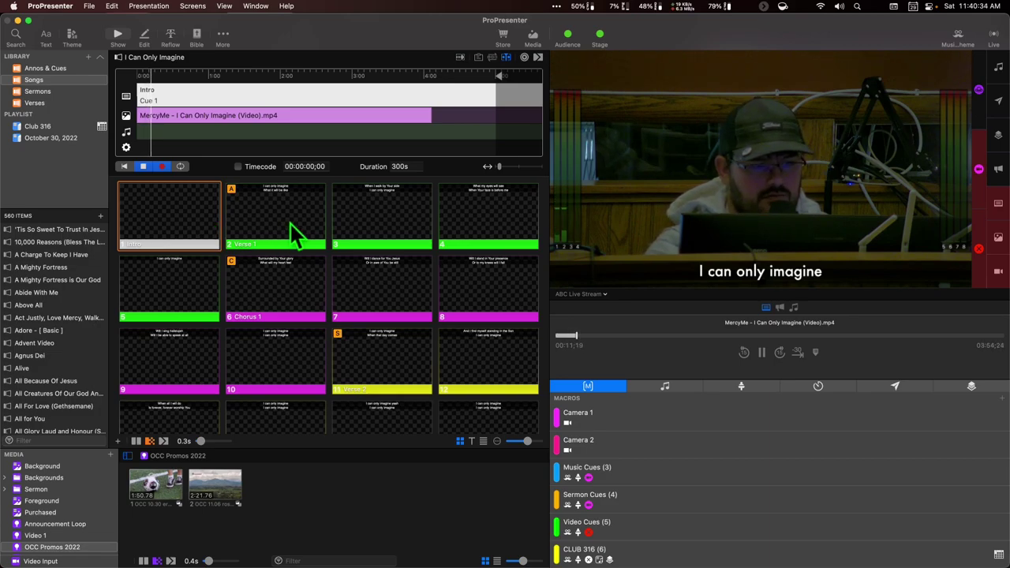
Clear the live media and slide layers during the recording and rewind the timeline to its start.
left_click(998, 237)
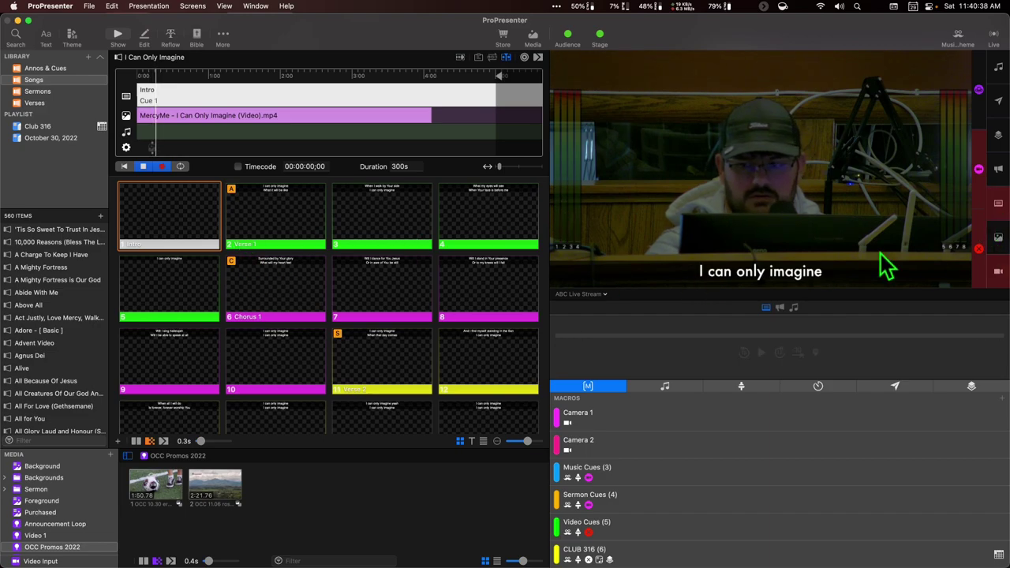
left_click(998, 205)
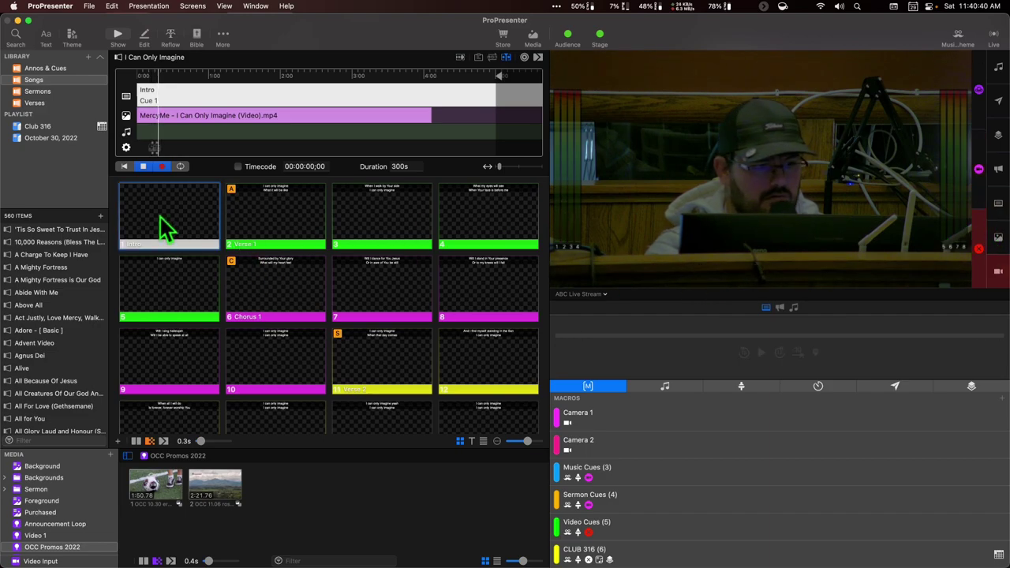
left_click(127, 168)
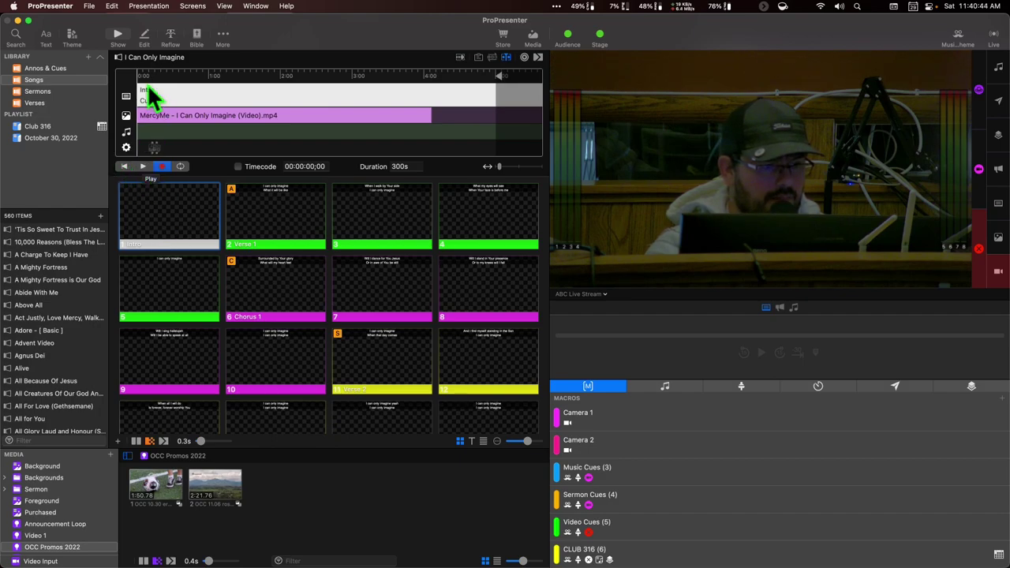
Run the timeline again from the start, record the Verse 1 slide as the cue after the Intro, and clear the live slide.
left_click(143, 75)
left_click(144, 167)
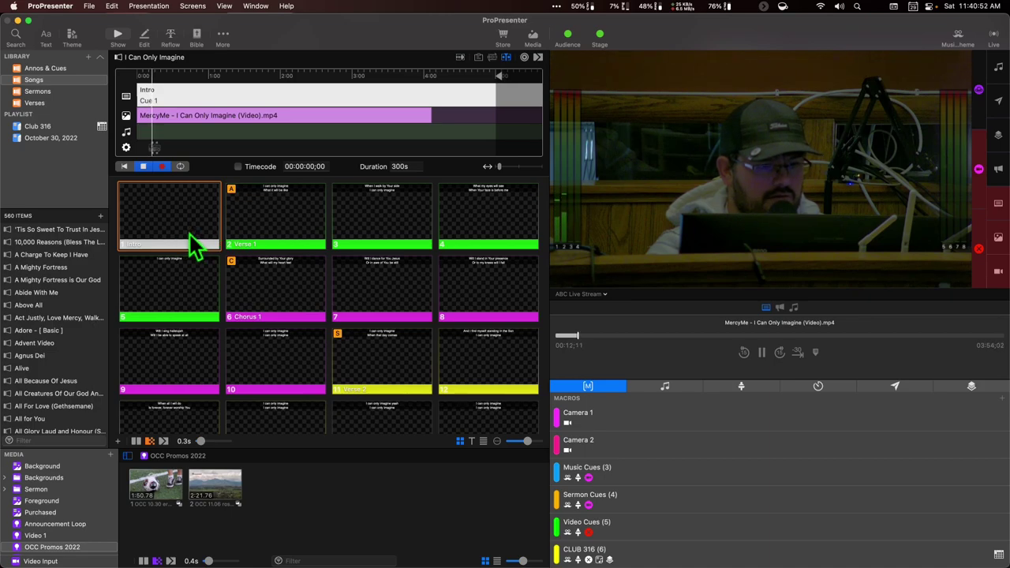
left_click(264, 233)
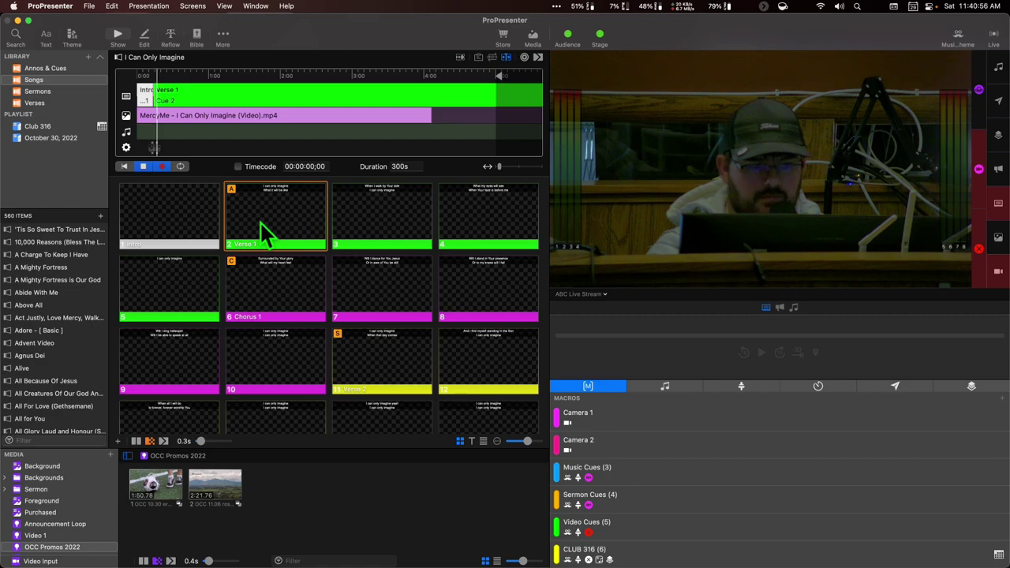
key("F2")
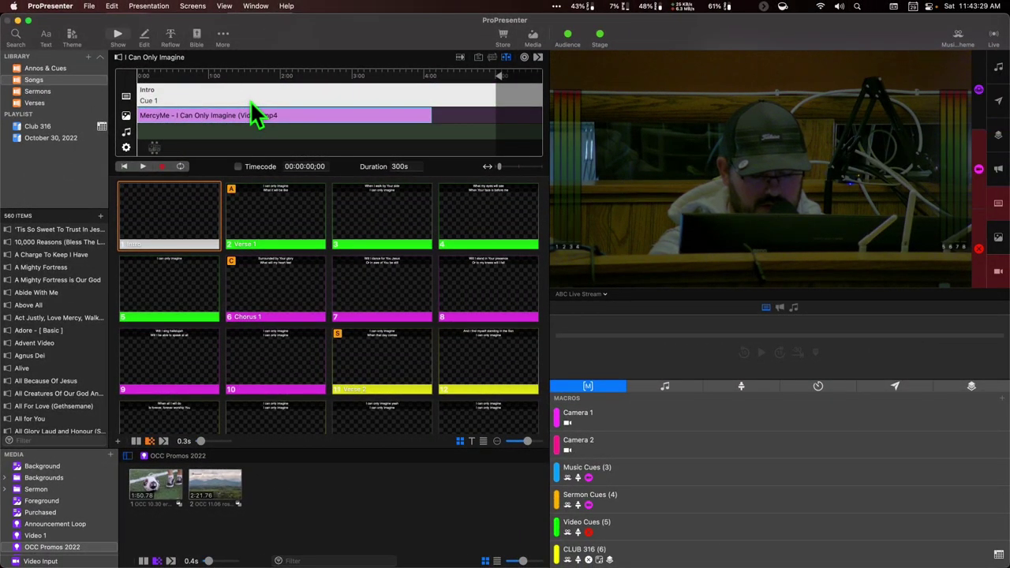
Open the Import preferences and examine the MercyMe timeline clip's playback properties in its inspector.
key("super+comma")
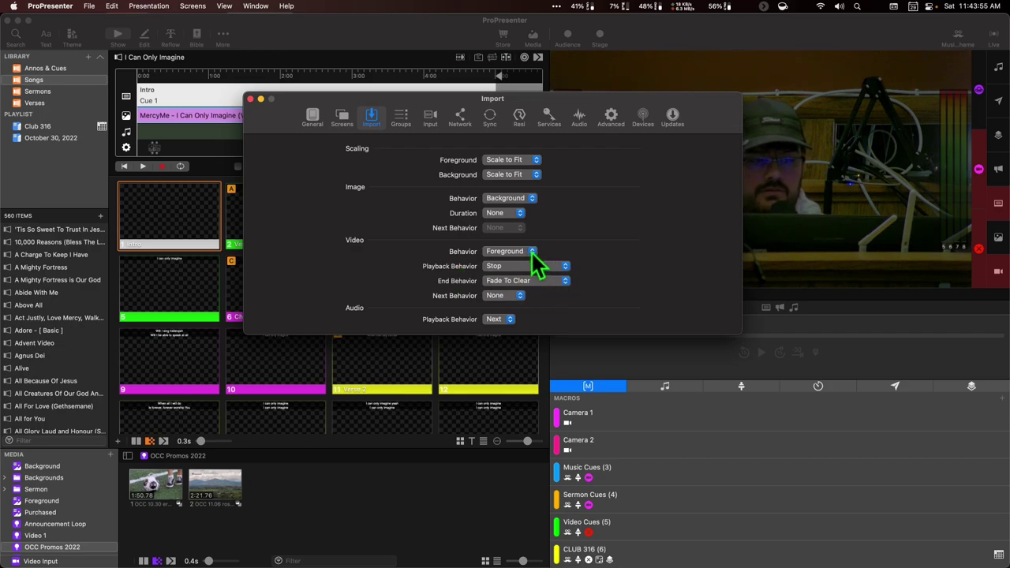
right_click(218, 115)
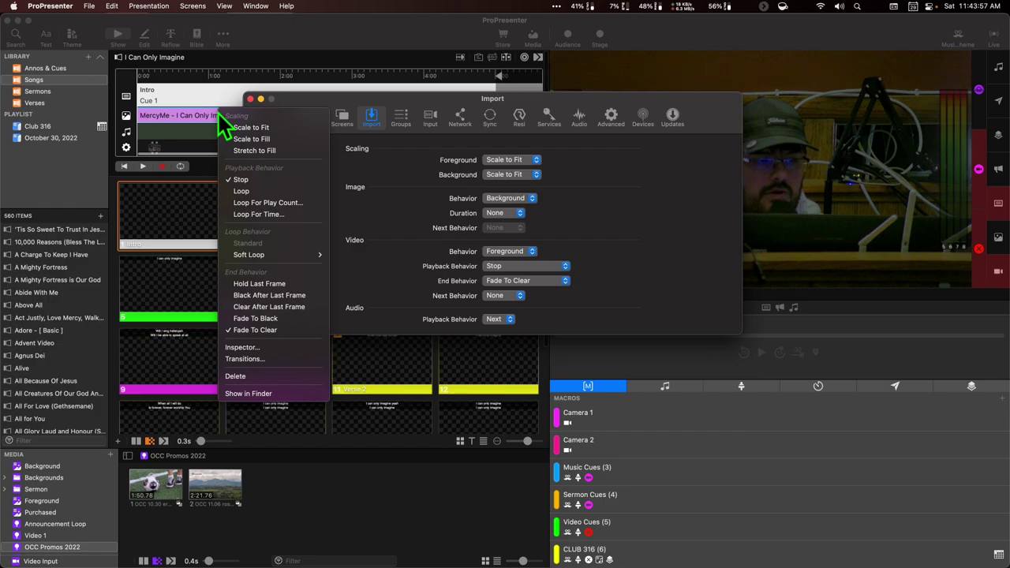
left_click(237, 348)
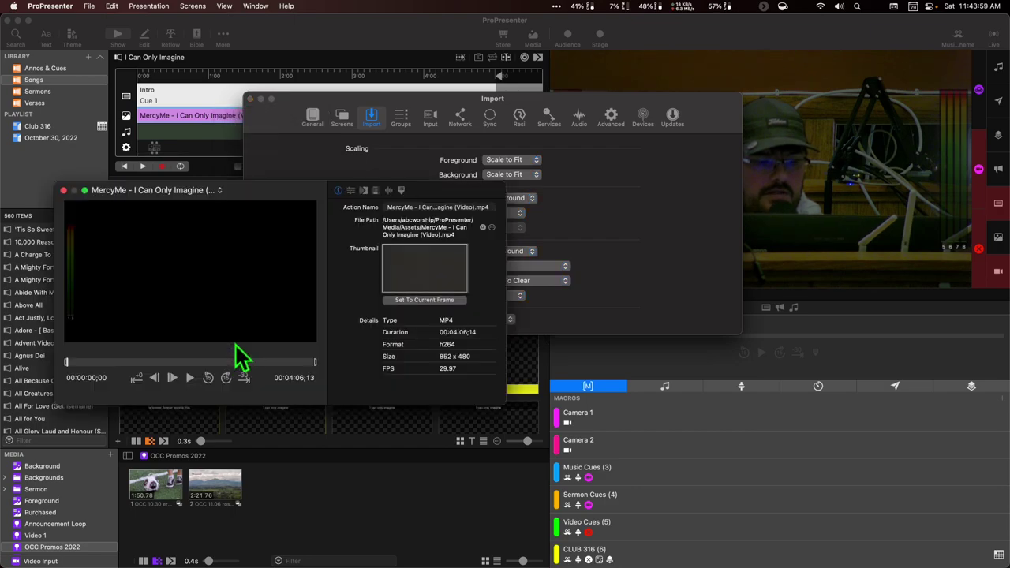
left_click(350, 191)
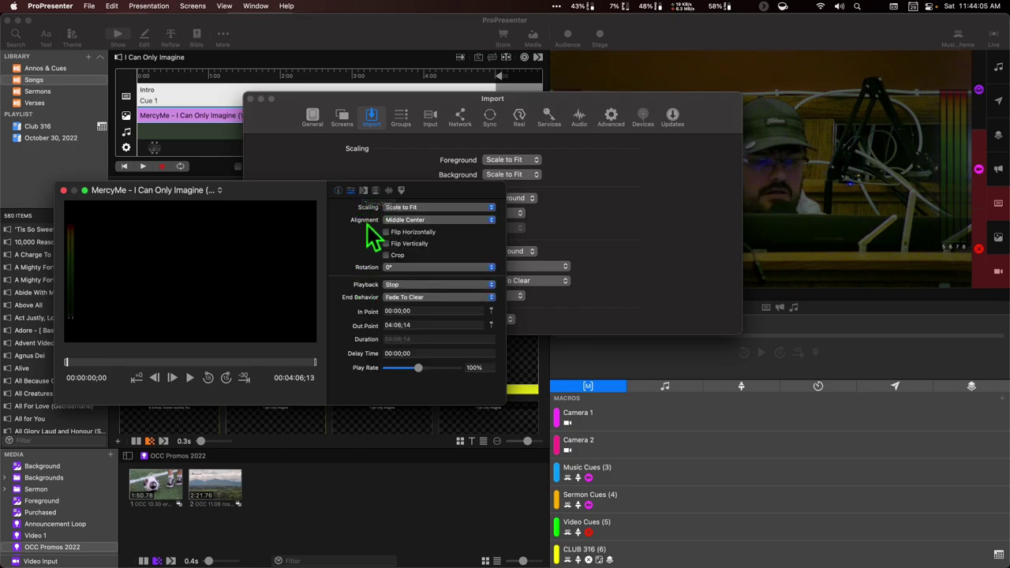
left_click(63, 190)
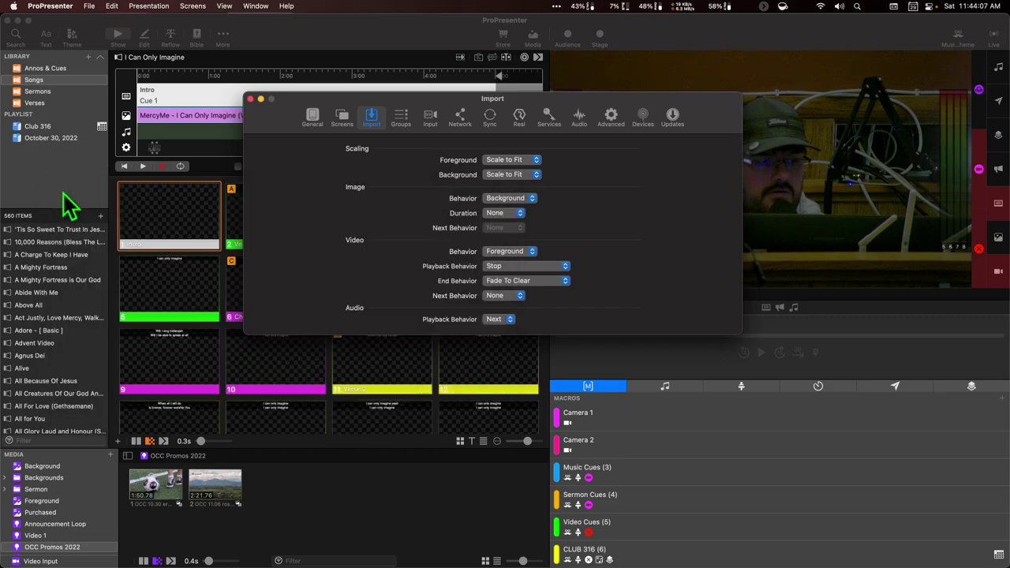
Delete the MercyMe clip from the timeline and set the import behavior for videos to Background.
right_click(190, 116)
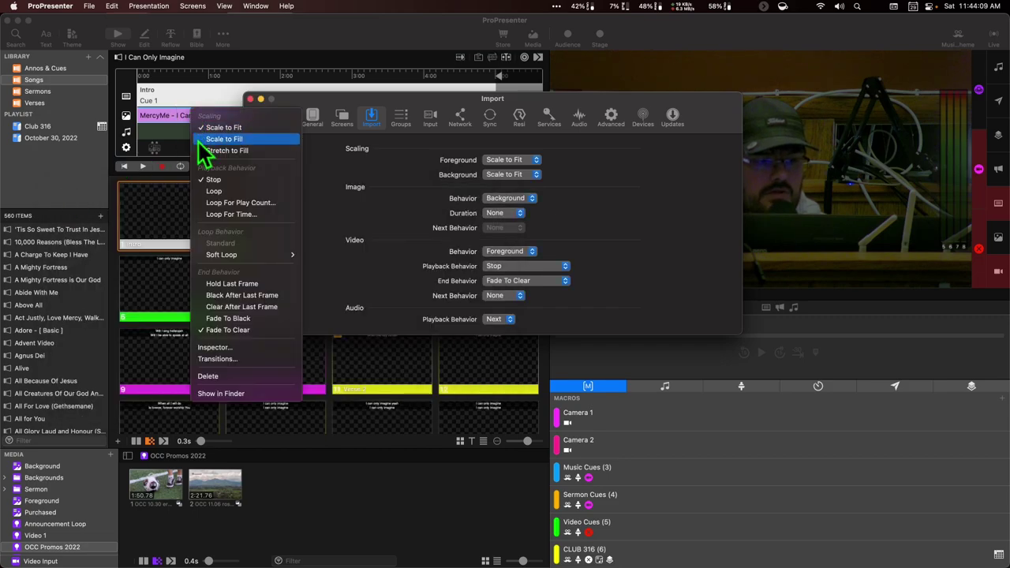
left_click(211, 376)
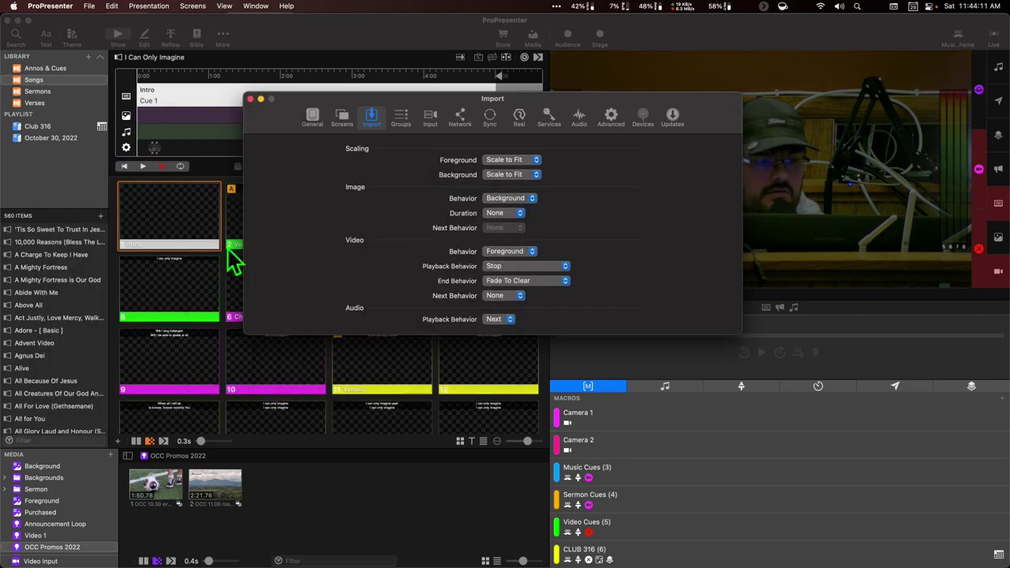
left_click(534, 252)
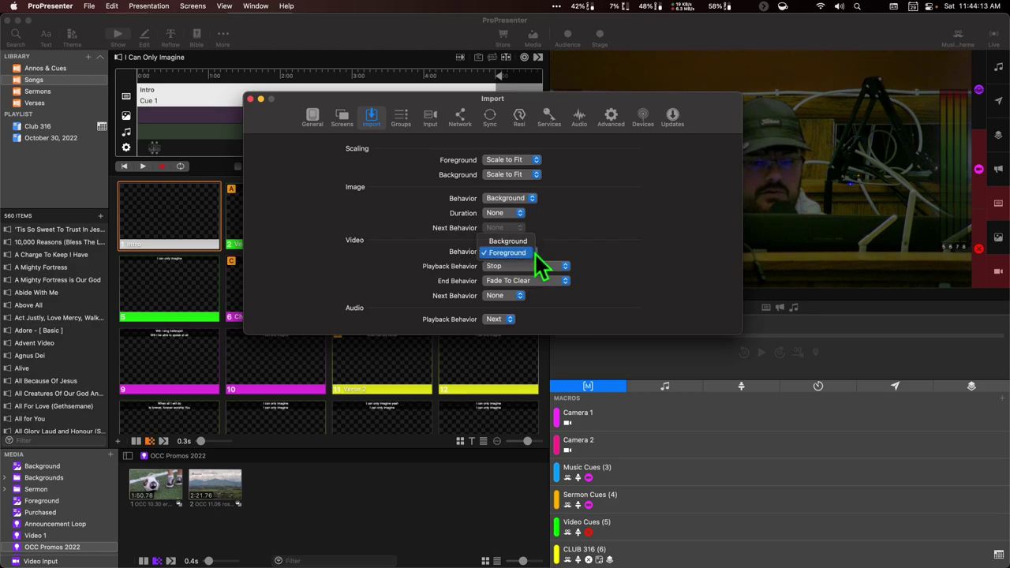
left_click(509, 236)
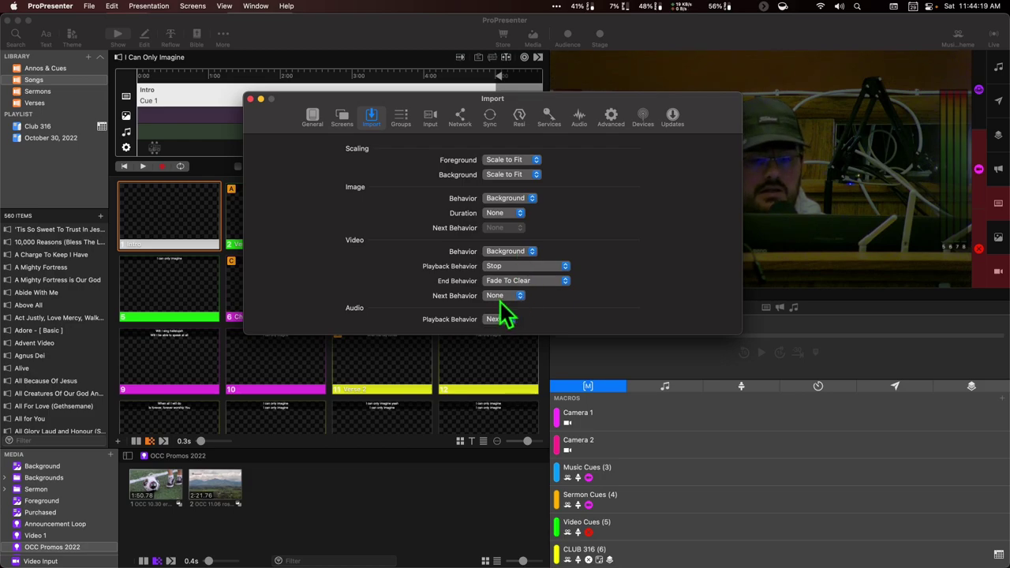
Close the Import preferences, import the MercyMe I Can Only Imagine video from Finder onto the timeline's media track and align it with the start.
left_click(250, 100)
key("super+Tab")
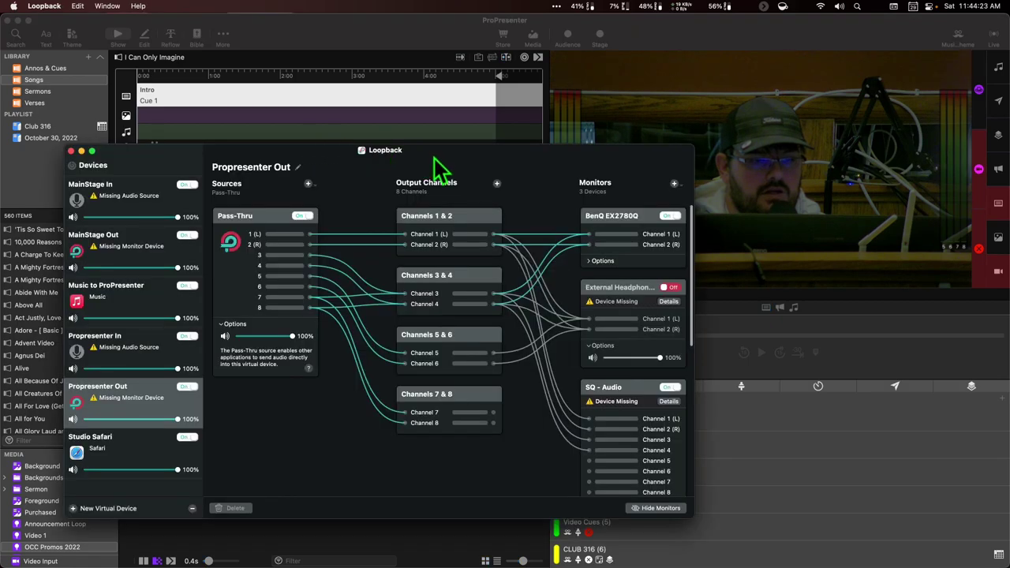
key("super+Tab")
key("super+Tab")
left_click_drag(134, 75, 177, 118)
key("super+Tab")
key("super+Tab")
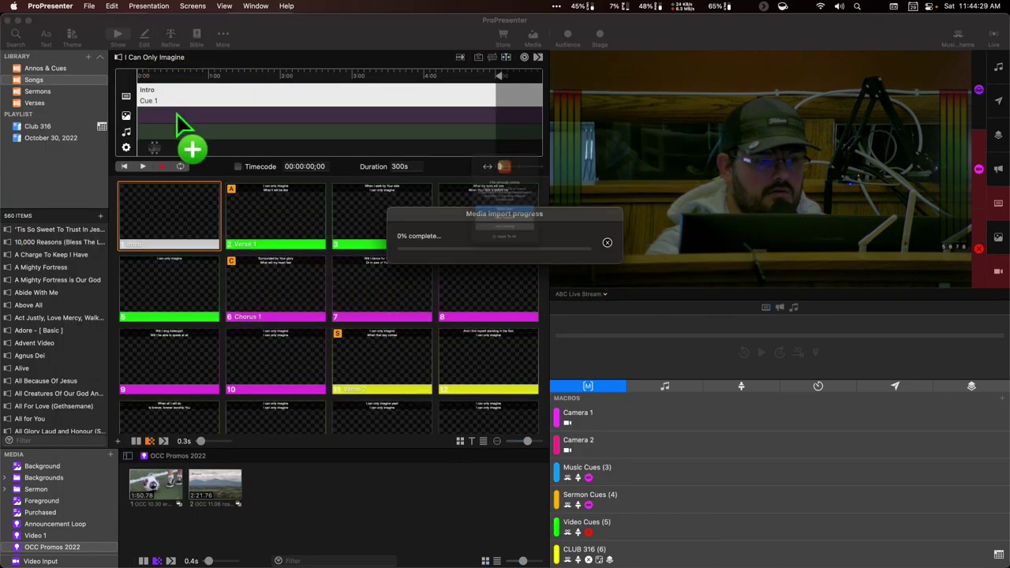
left_click(515, 258)
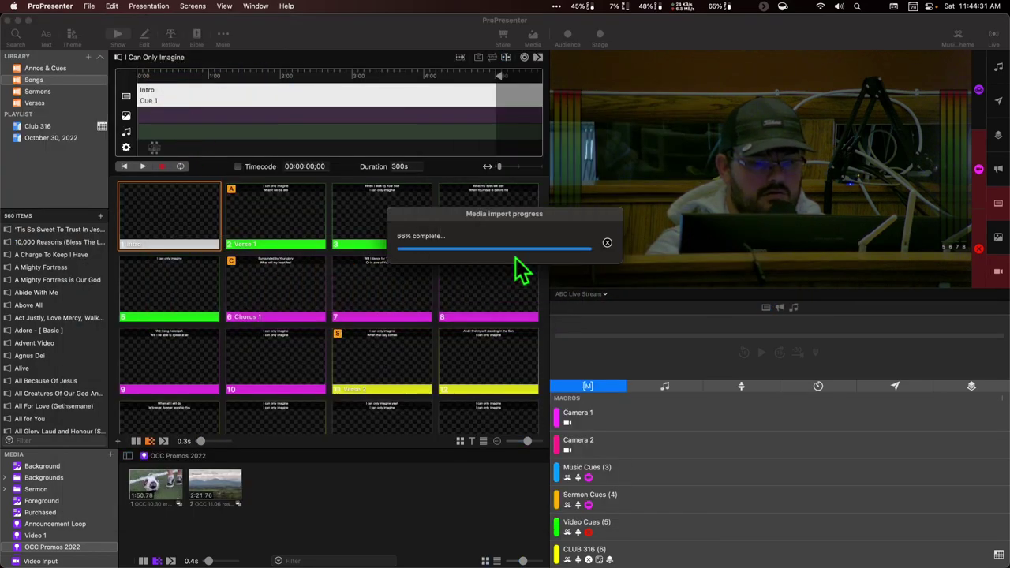
left_click(230, 119)
left_click_drag(230, 120, 192, 120)
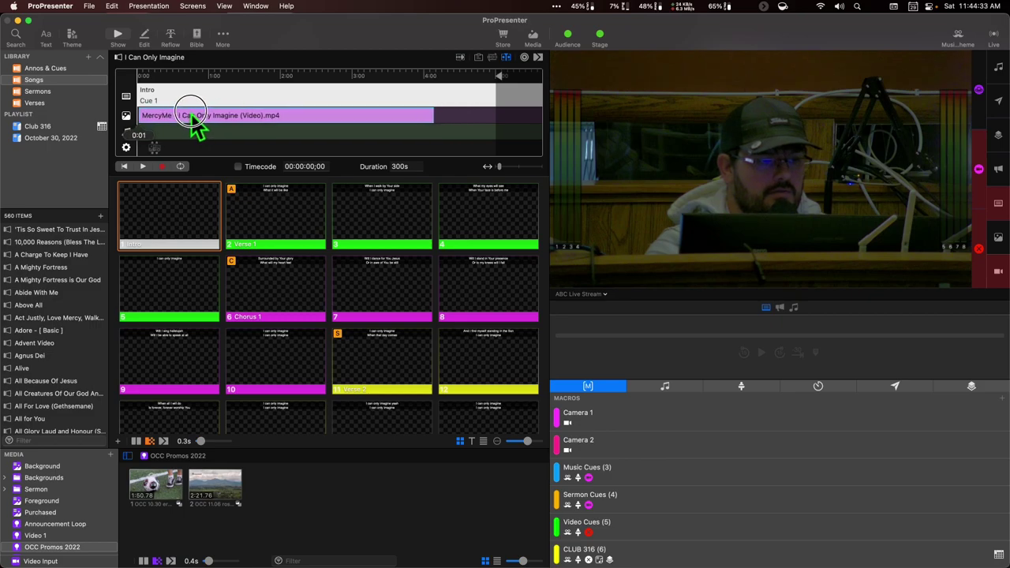
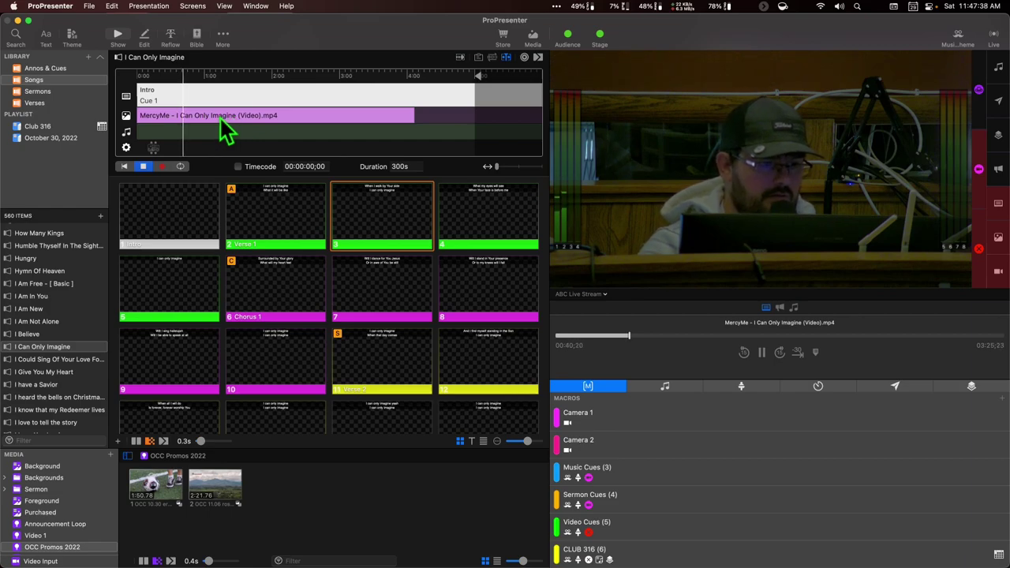
Reveal the MercyMe timeline clip's source file in Finder and stop the timeline playback.
right_click(220, 116)
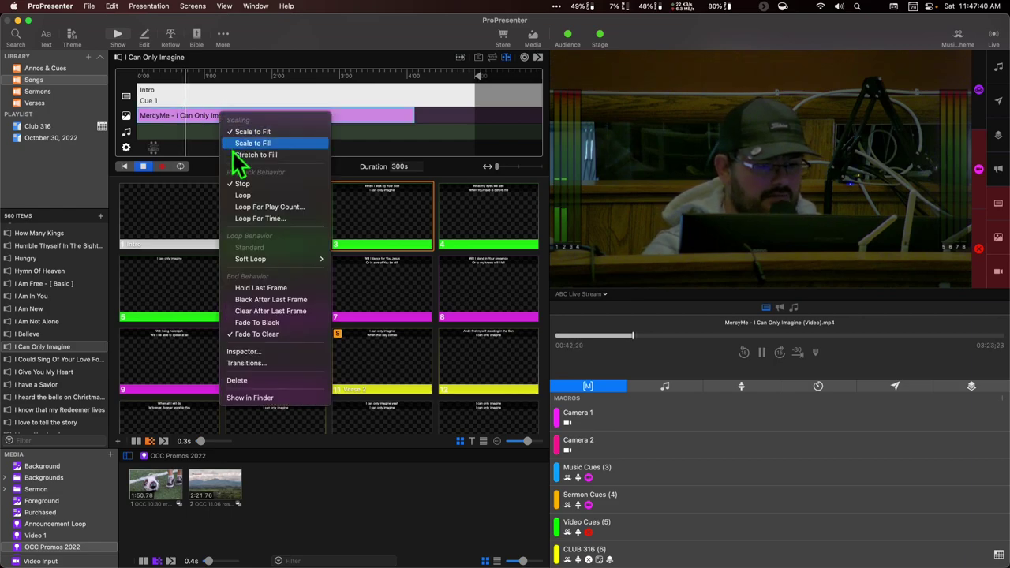
left_click(249, 397)
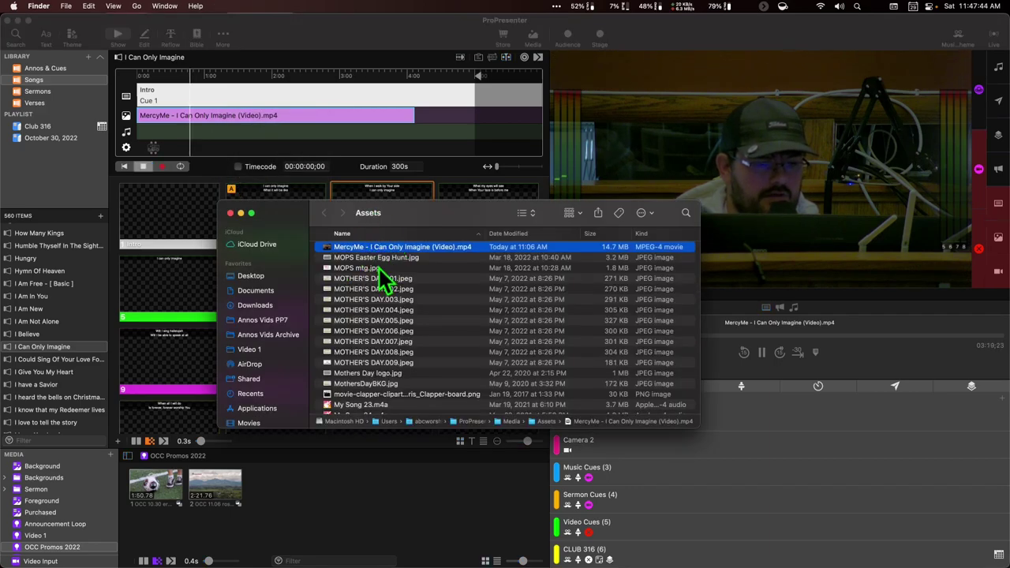
scroll(378, 266, "up", 1)
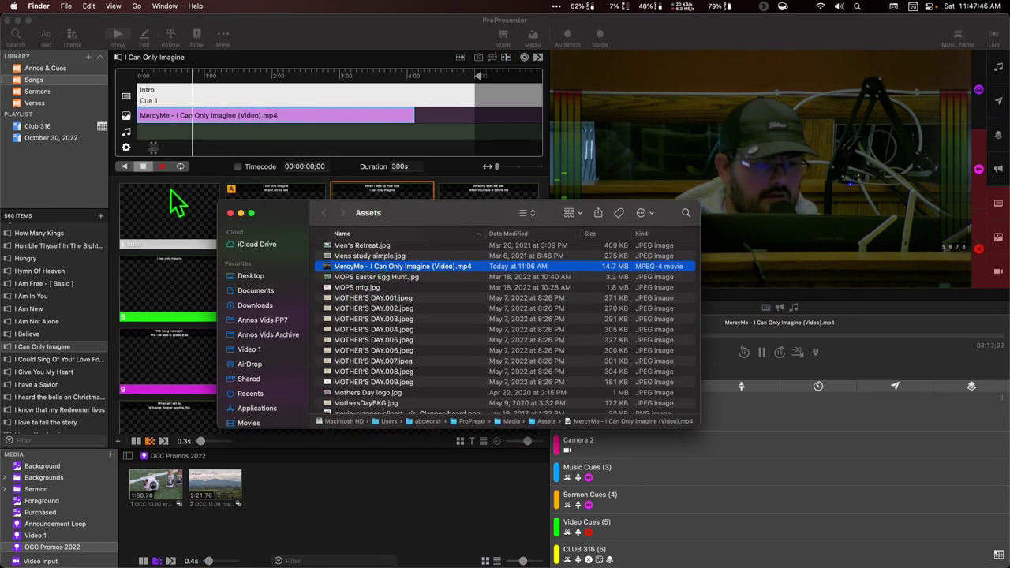
left_click(143, 167)
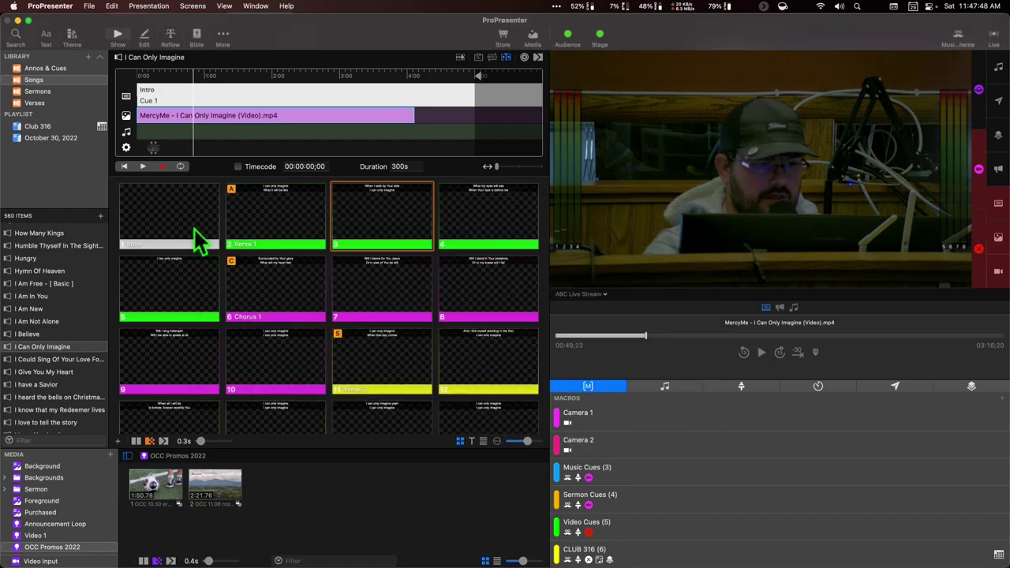
Trigger lyric slides 2 through 7 in order and run the timeline recording from its start.
left_click(265, 215)
left_click(381, 228)
left_click(465, 225)
left_click(203, 298)
left_click(272, 285)
left_click(357, 299)
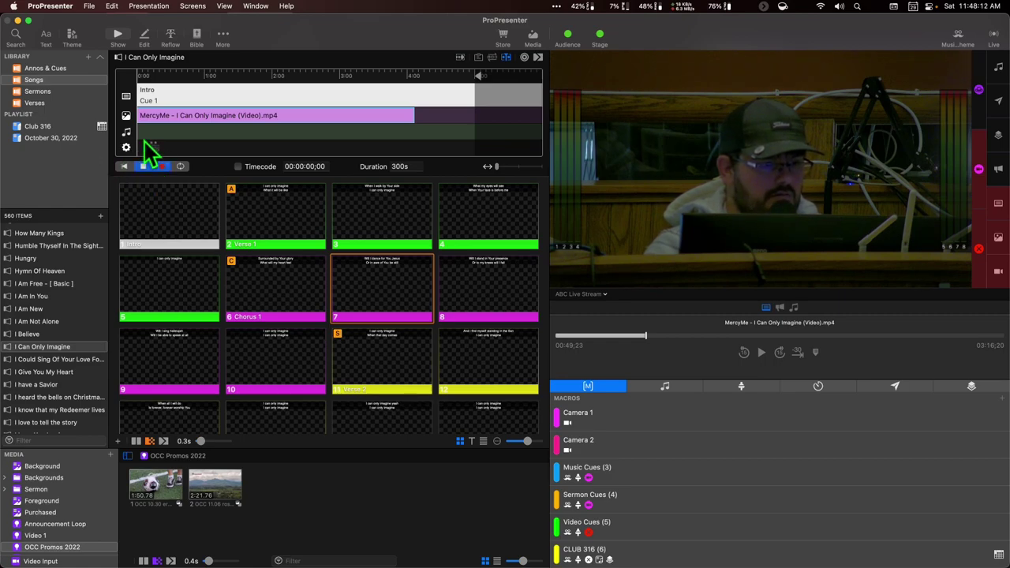
left_click(144, 74)
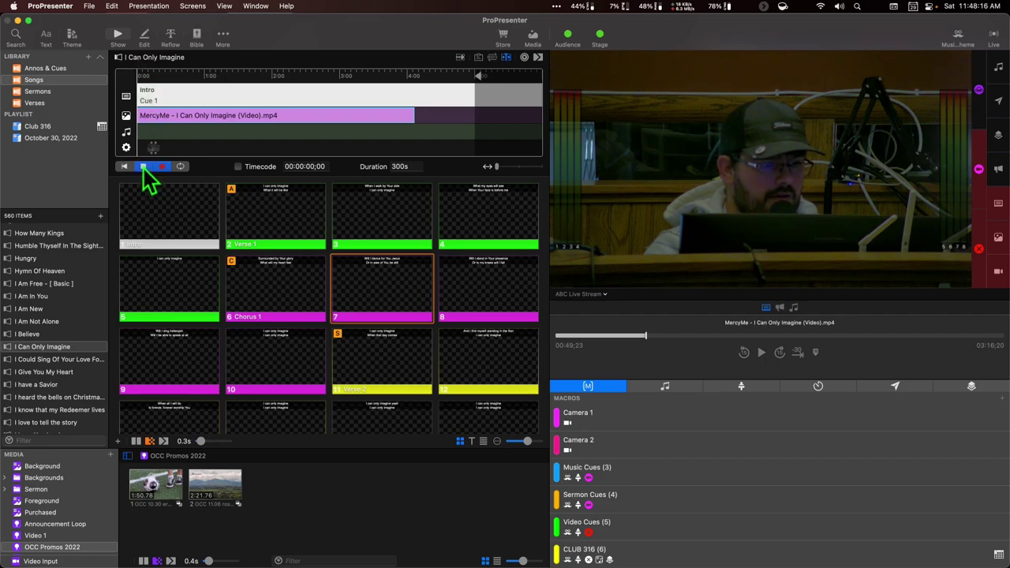
left_click(157, 75)
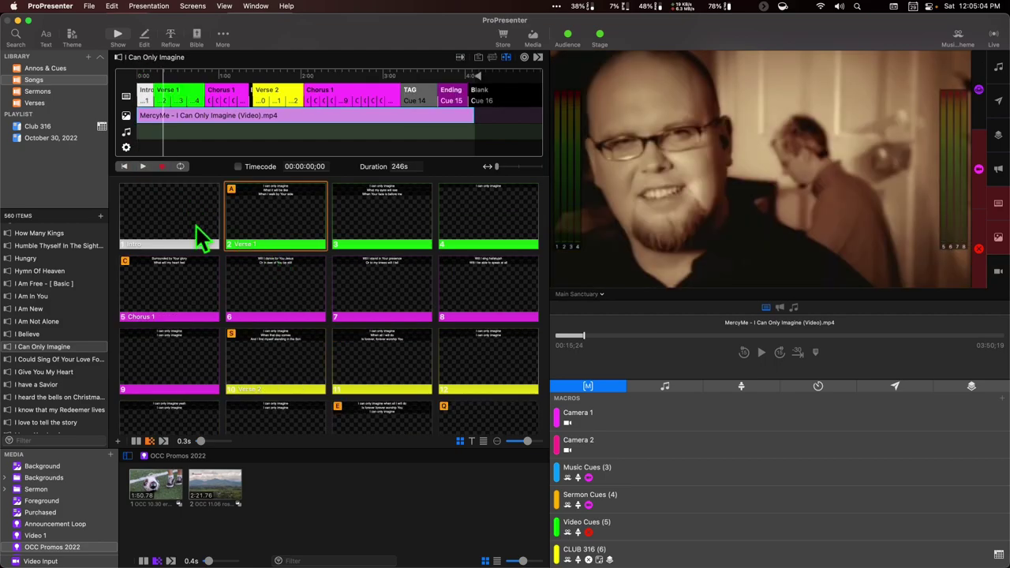
Play the recorded timeline from the start into the Verse 1 cue, stop it and rewind to the beginning.
left_click_drag(161, 74, 135, 74)
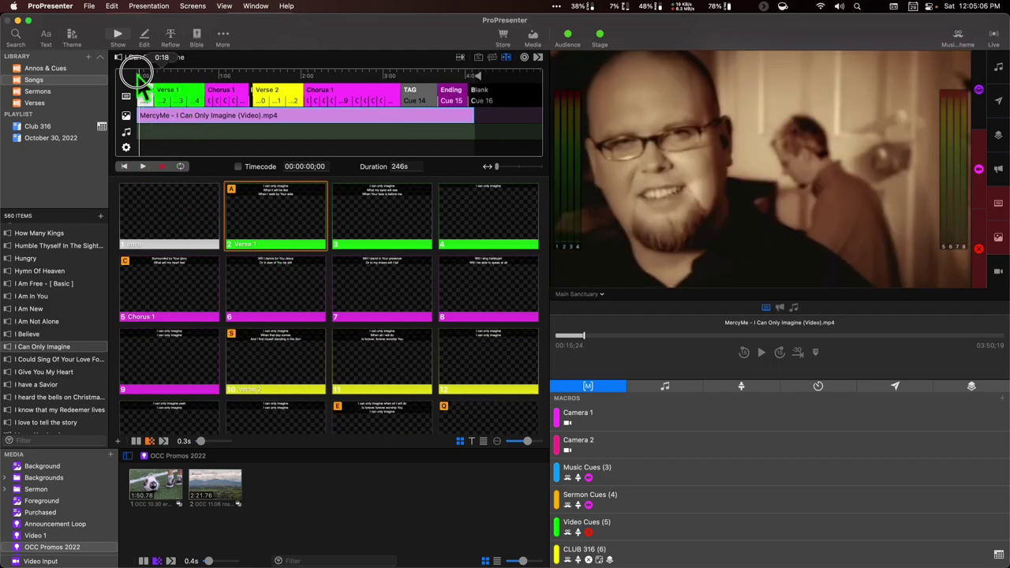
left_click(143, 167)
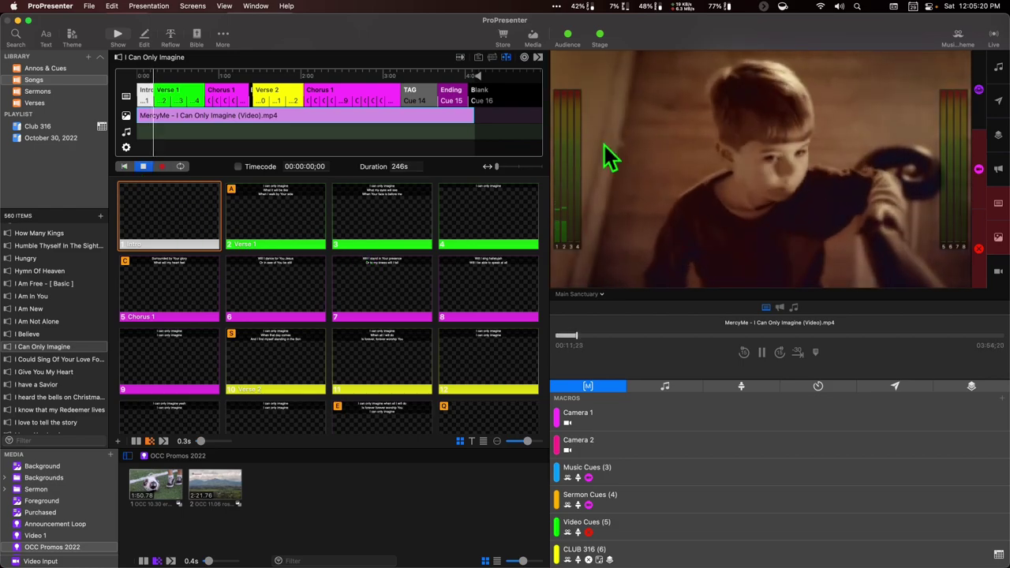
key("Right")
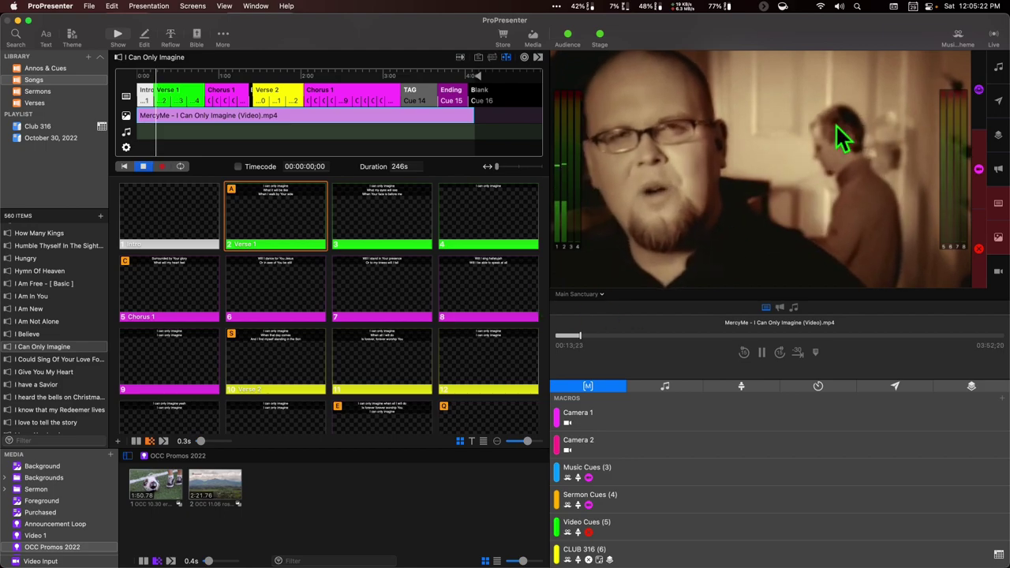
left_click(144, 166)
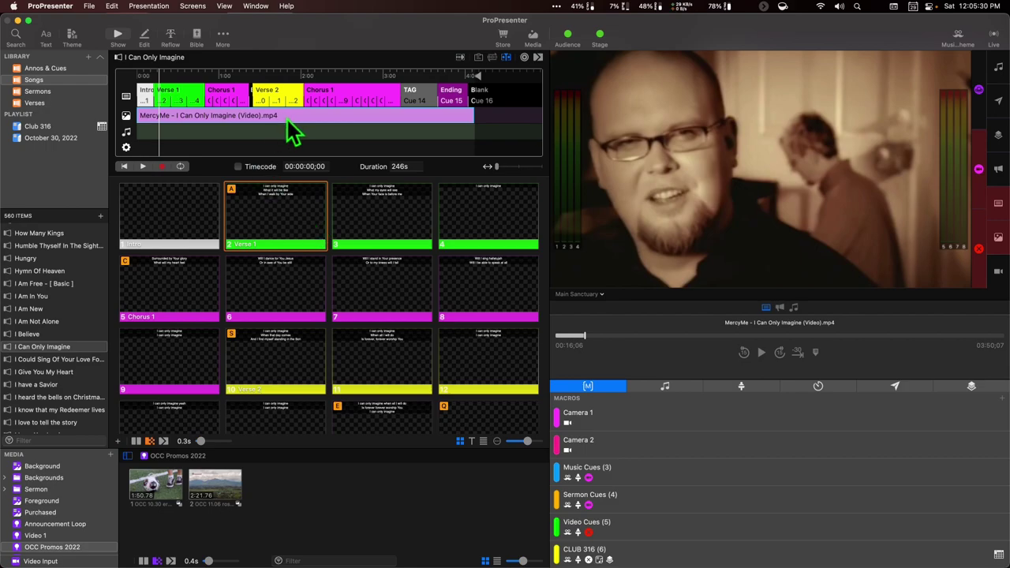
scroll(286, 273, "down", 2)
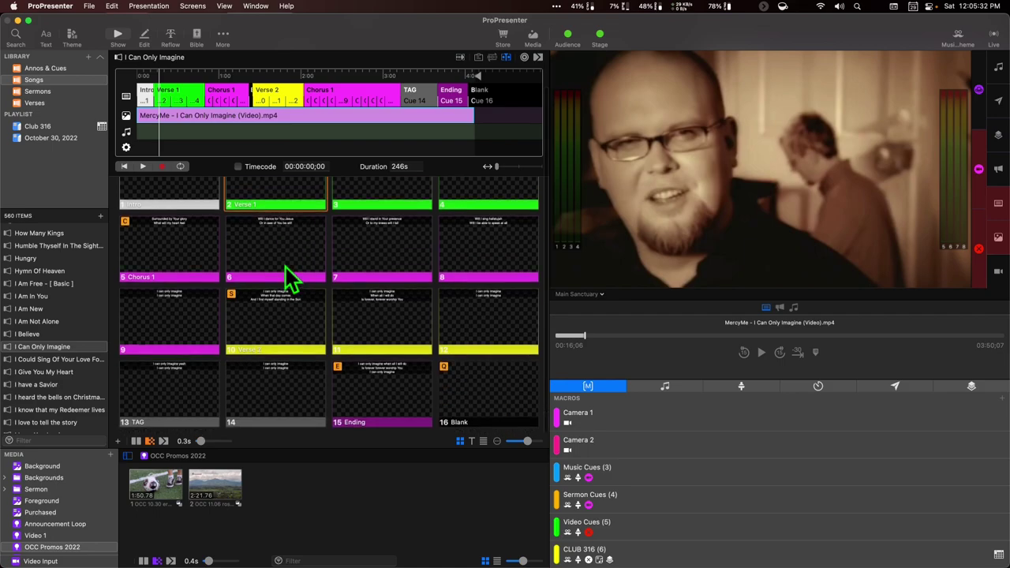
scroll(286, 268, "up", 2)
left_click(125, 172)
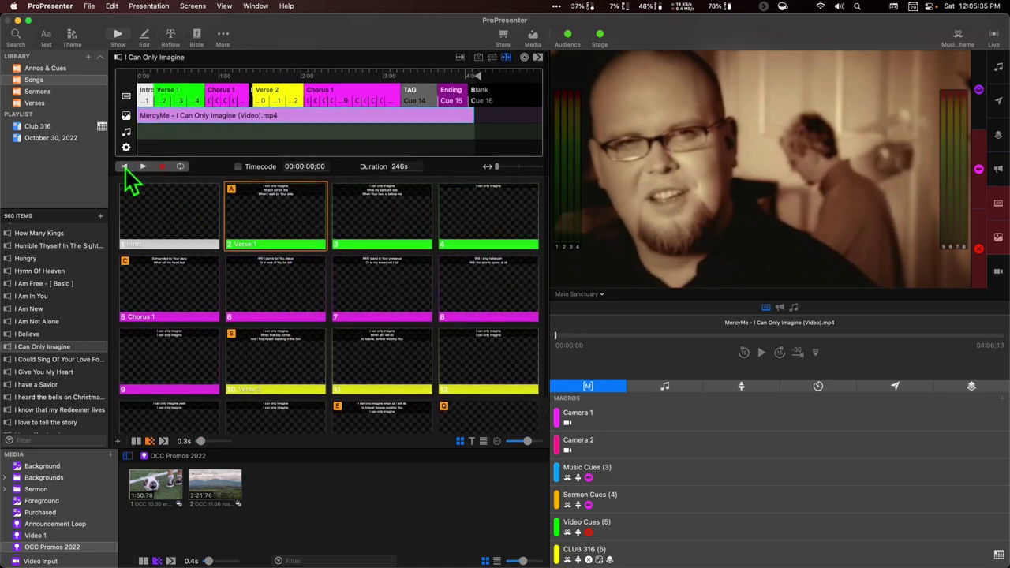
Delete the MercyMe clip from the timeline and add the MercyMe video file from Finder to the Intro slide.
right_click(180, 121)
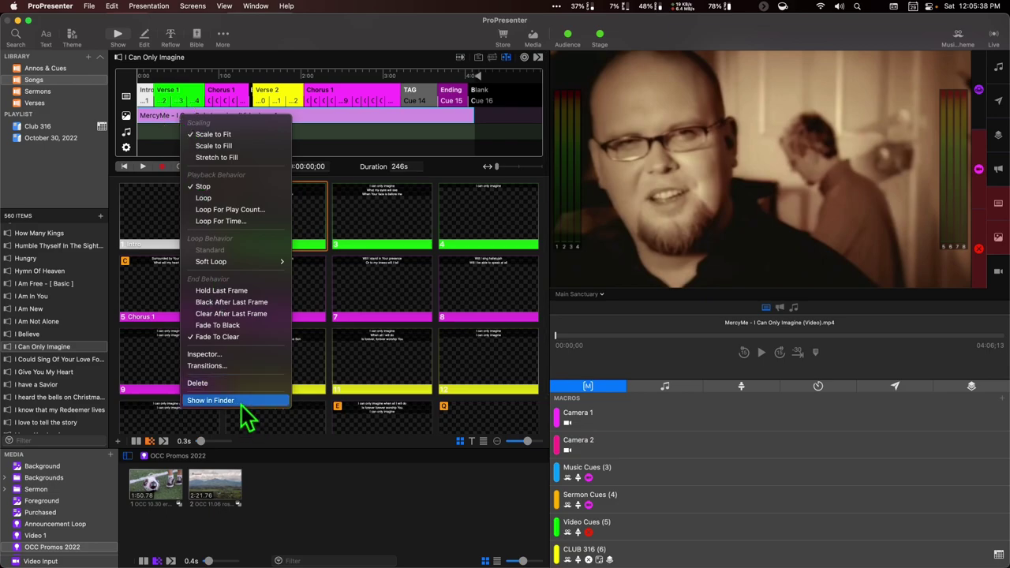
left_click(206, 383)
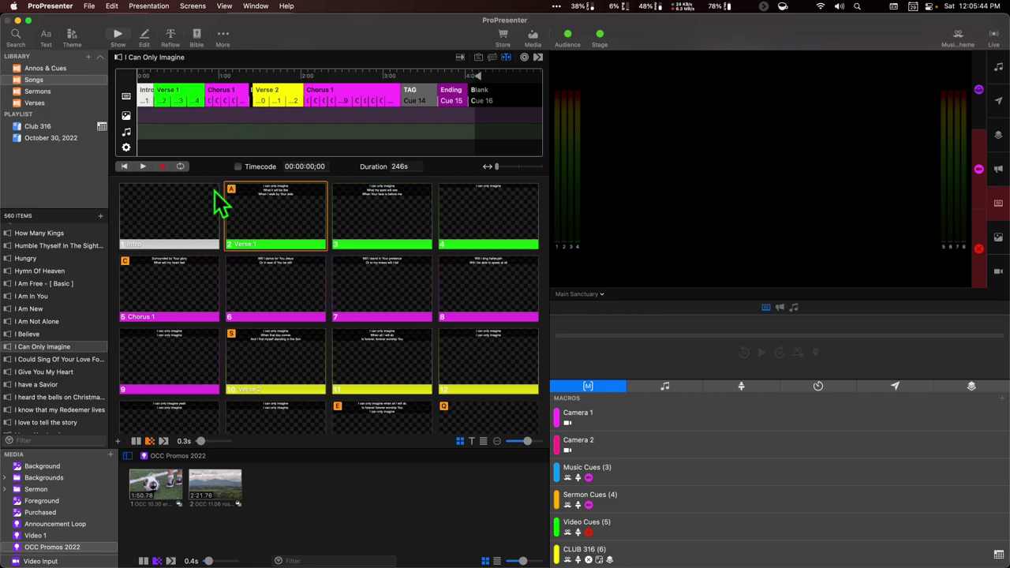
key("super+Tab")
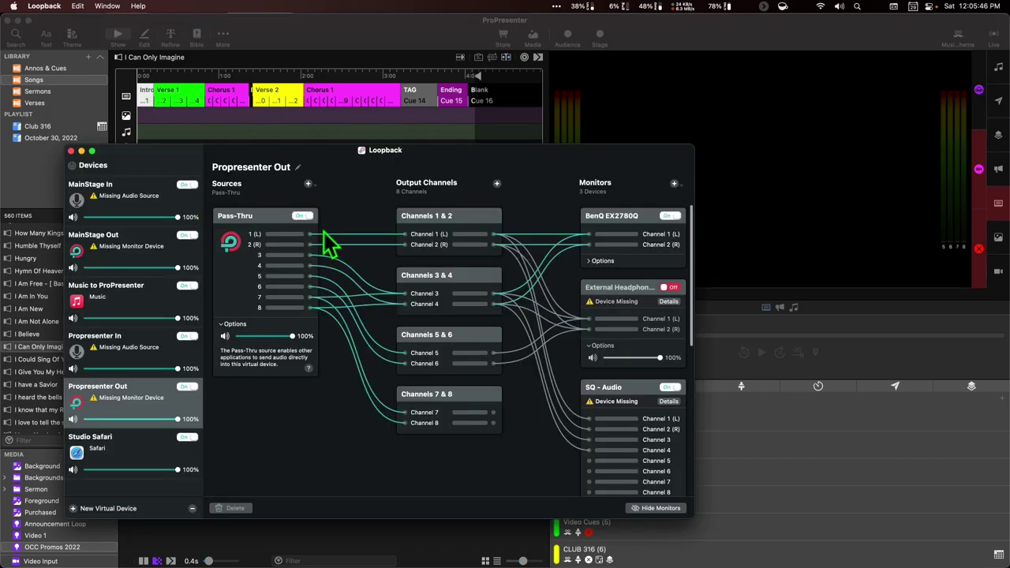
key("super+Tab")
key("super+Tab")
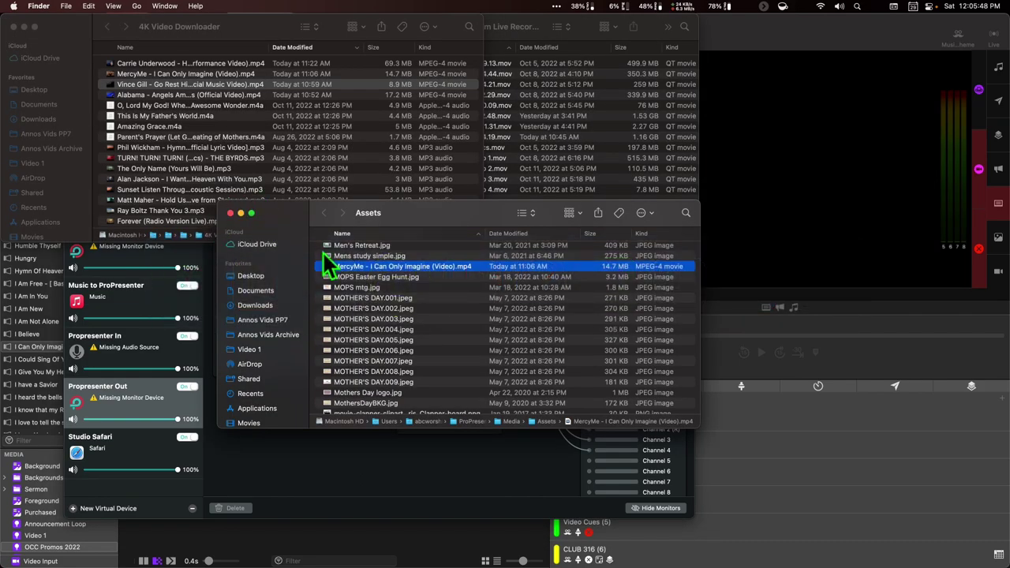
left_click_drag(127, 72, 168, 241)
key("super+Tab")
key("super+Tab")
key("super+Tab")
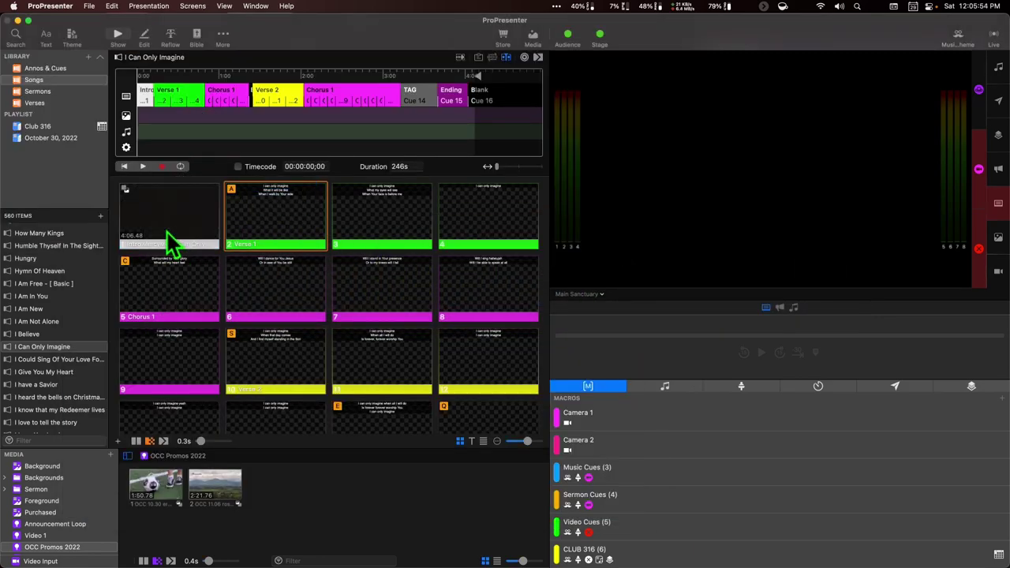
Play the timeline through to the final Blank cue and stop the capture to disk.
left_click(143, 166)
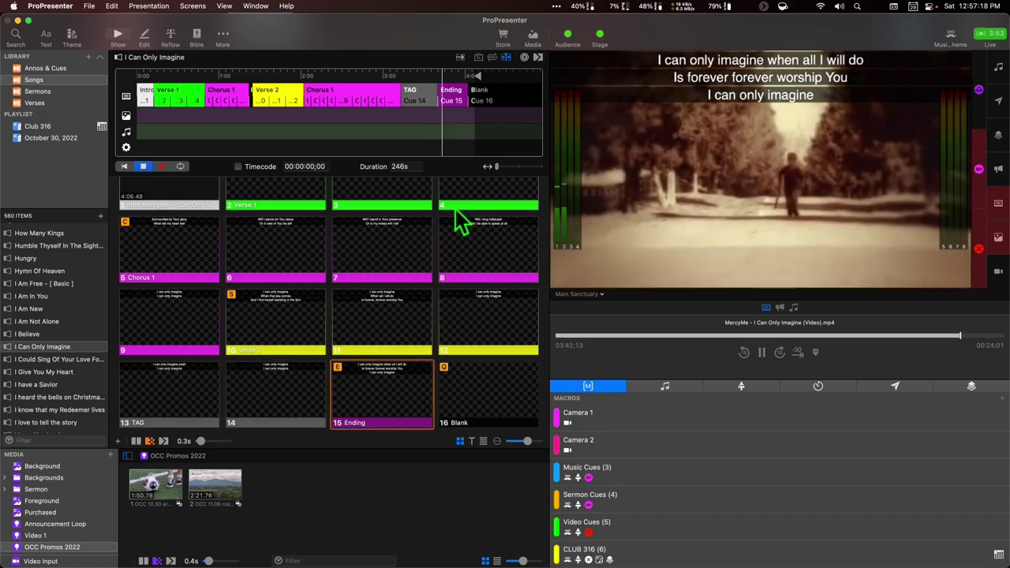
scroll(347, 235, "up", 2)
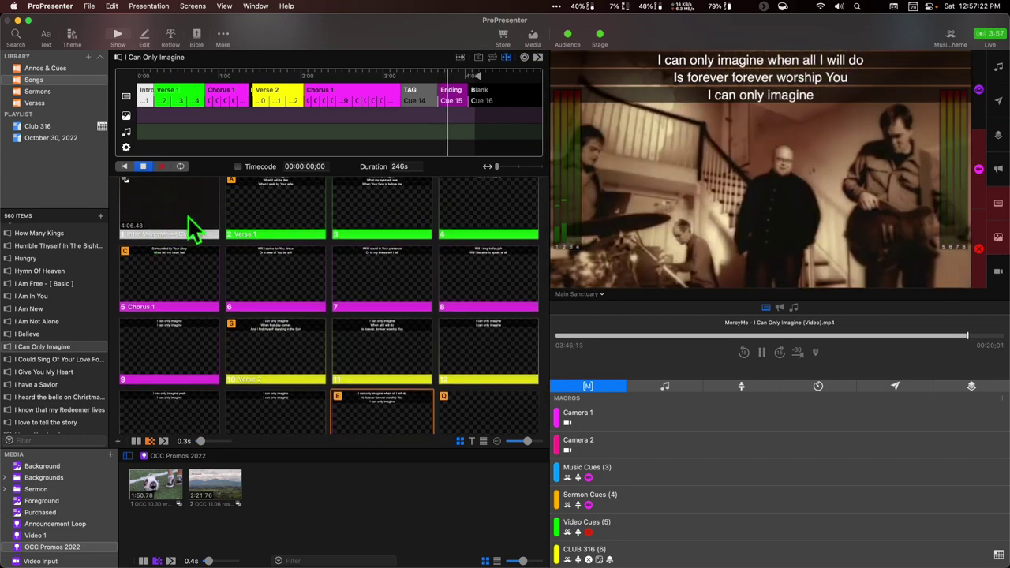
scroll(189, 229, "up", 1)
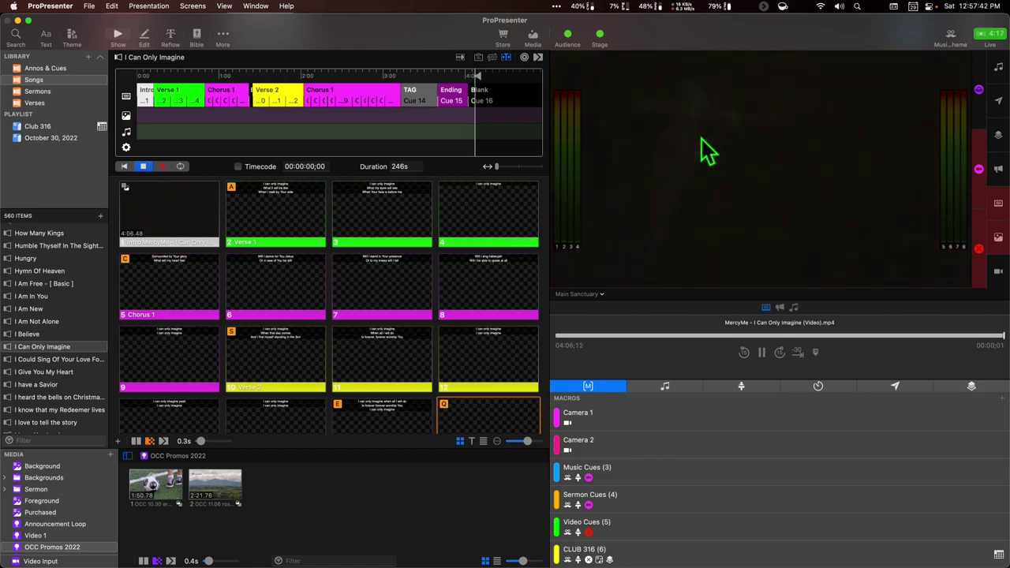
left_click(984, 35)
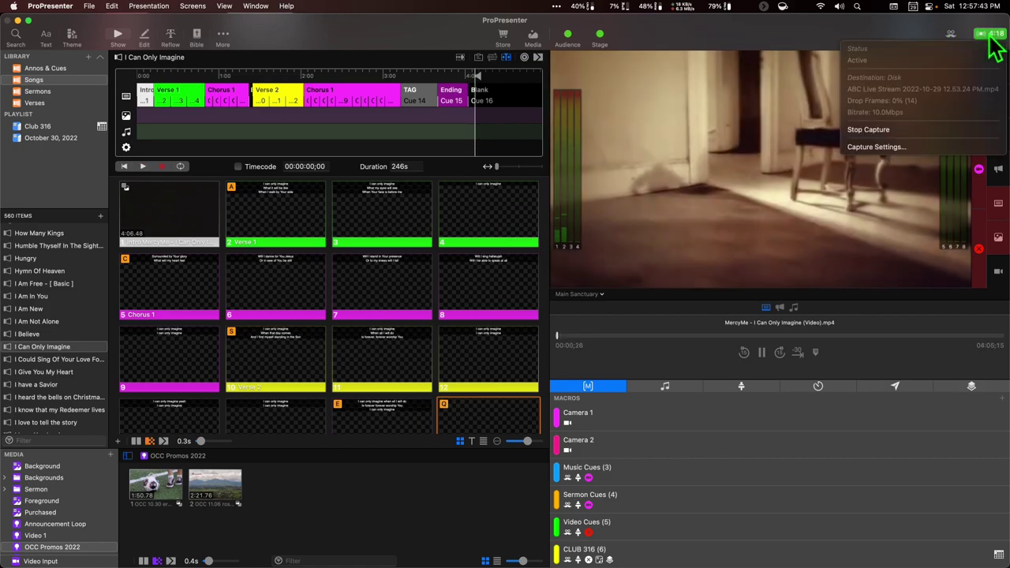
left_click(876, 130)
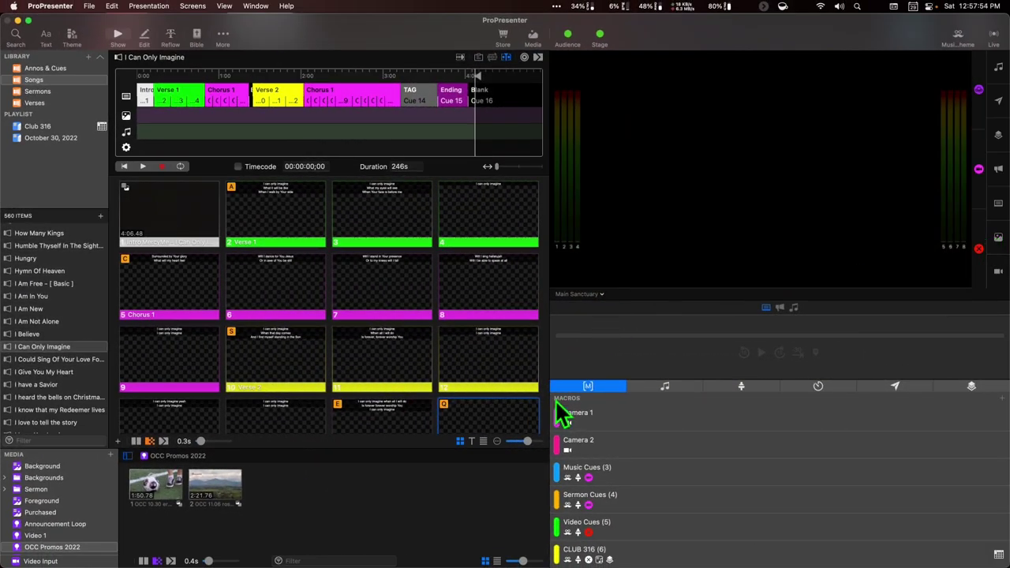
Run the Camera 2 macro and remove the MercyMe video action from the Intro slide.
left_click(598, 447)
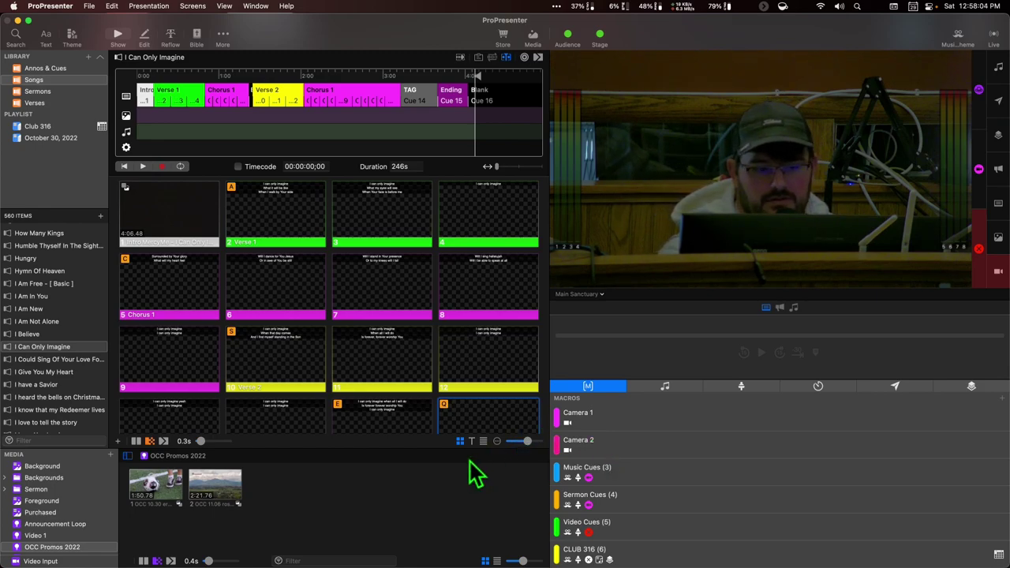
scroll(406, 347, "up", 1)
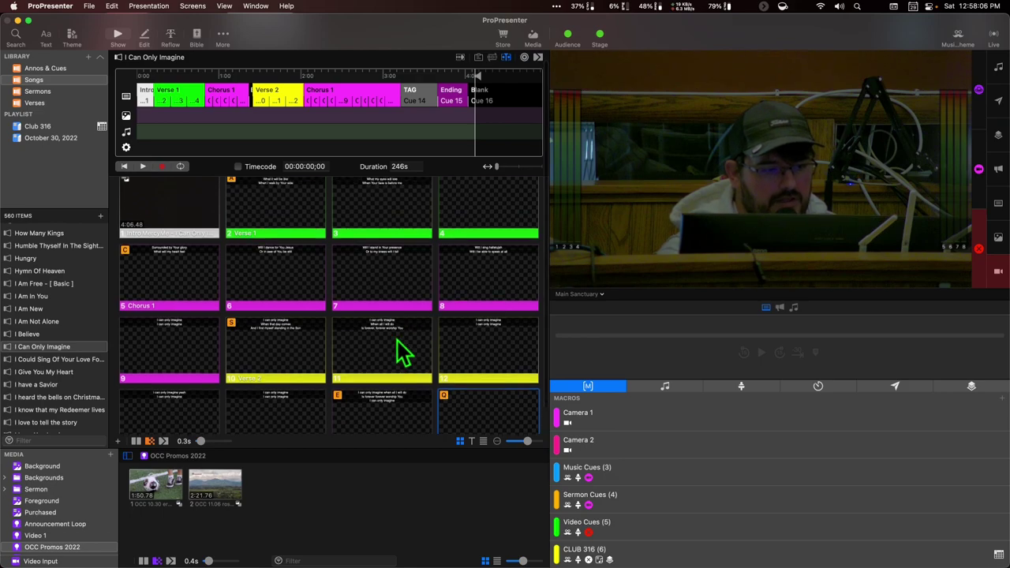
right_click(170, 225)
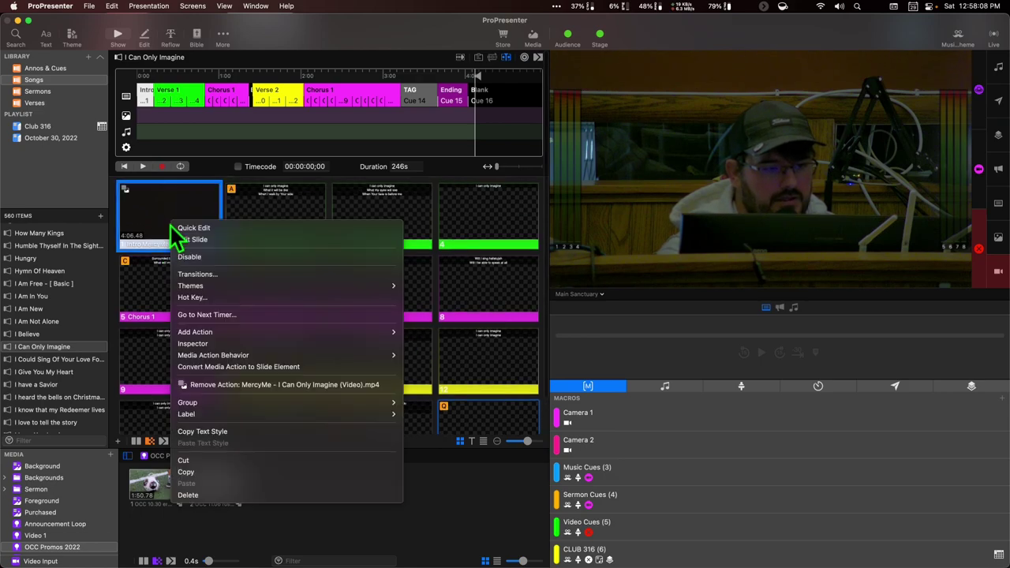
left_click(225, 384)
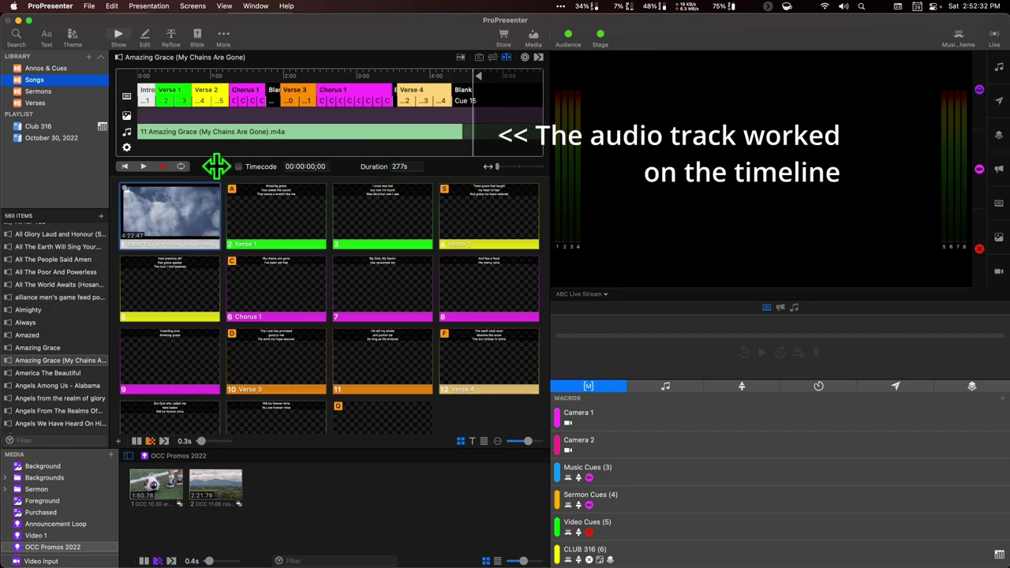
Scrub through the Amazing Grace (My Chains Are Gone) timeline, trigger its Verse 1 slide and return the playhead near the start.
mouse_move(203, 82)
left_mouse_down()
mouse_move(244, 79)
mouse_move(222, 76)
left_mouse_up()
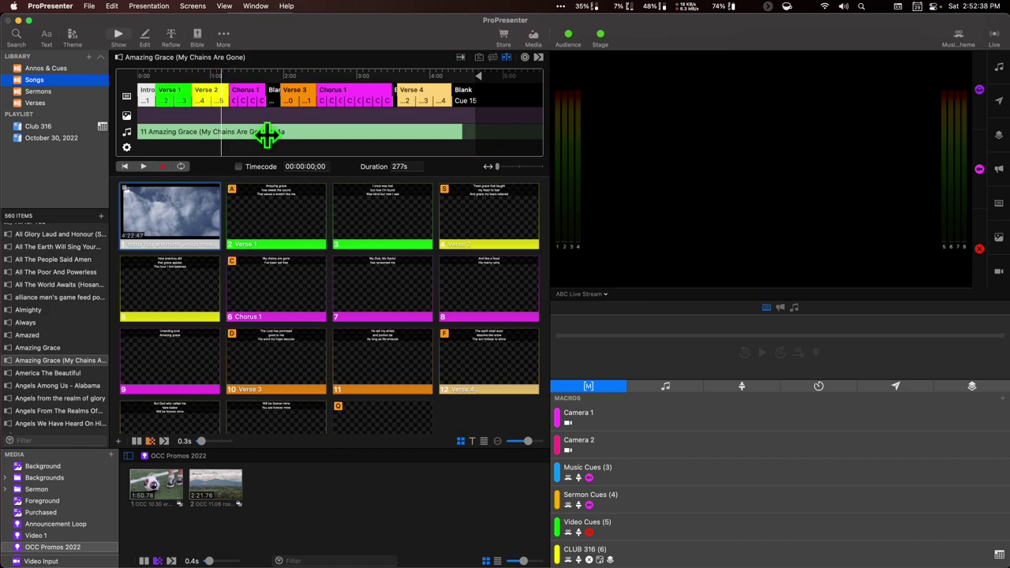
key("Right")
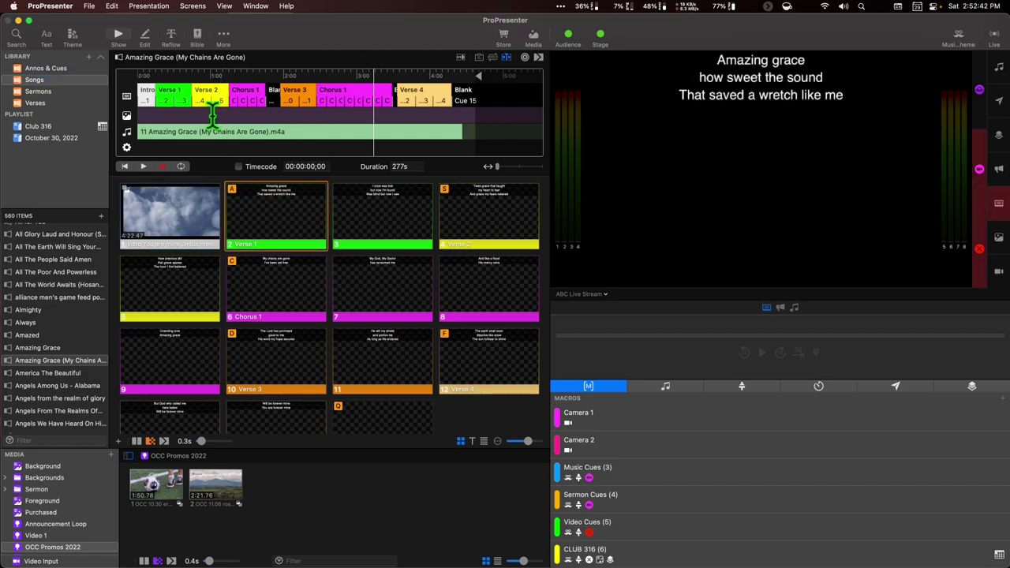
left_click(142, 75)
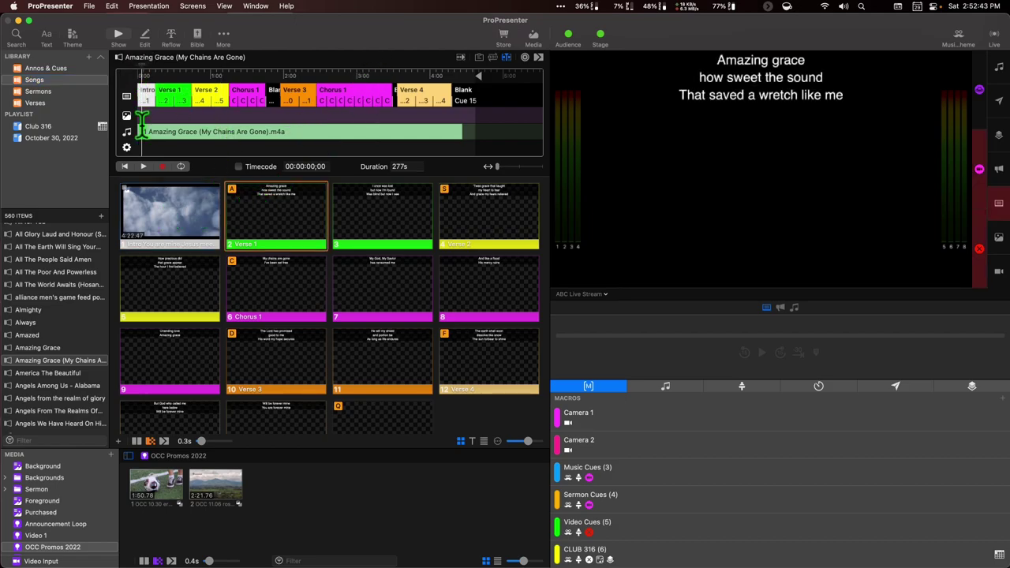
Play the Amazing Grace (My Chains Are Gone) timeline, and return the live output to the Camera 2 feed.
left_click(143, 166)
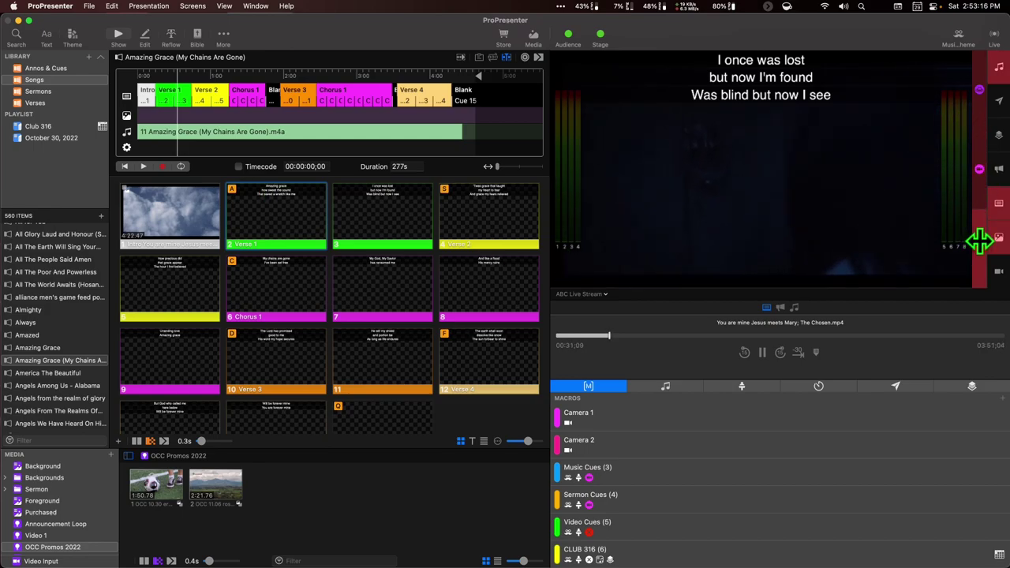
left_click(979, 246)
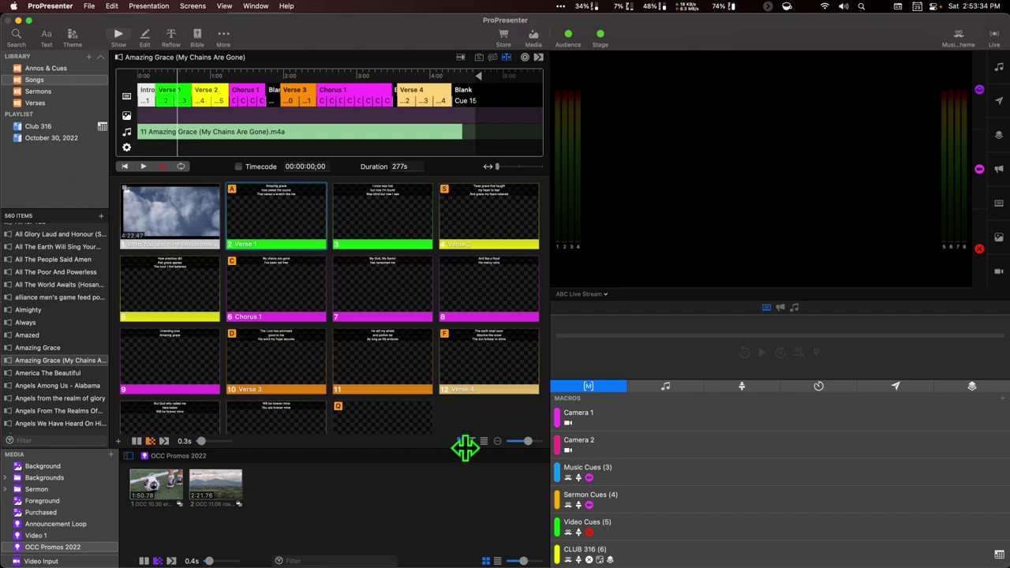
left_click(604, 444)
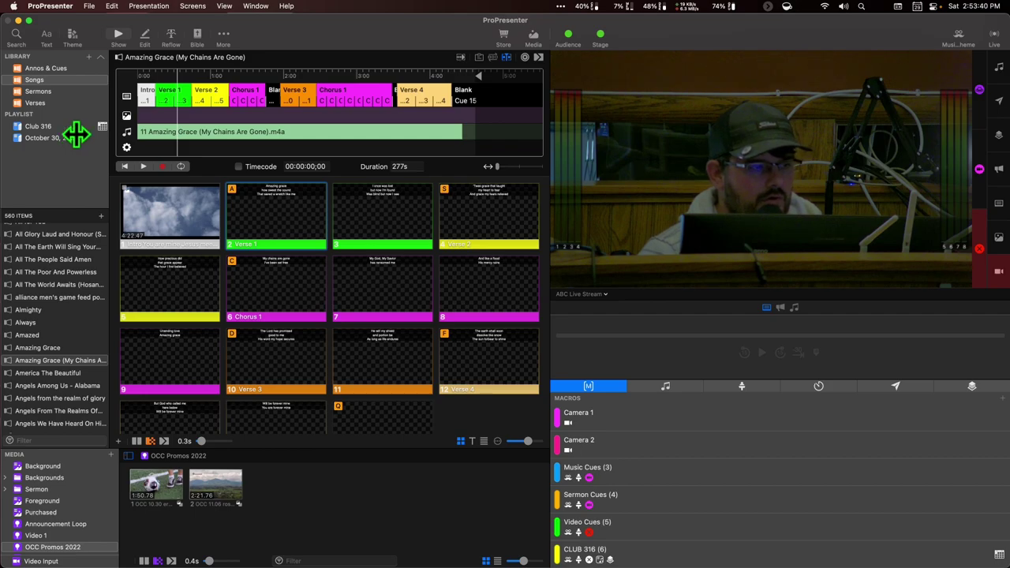
Add a new playlist named Funeral.
left_click(90, 58)
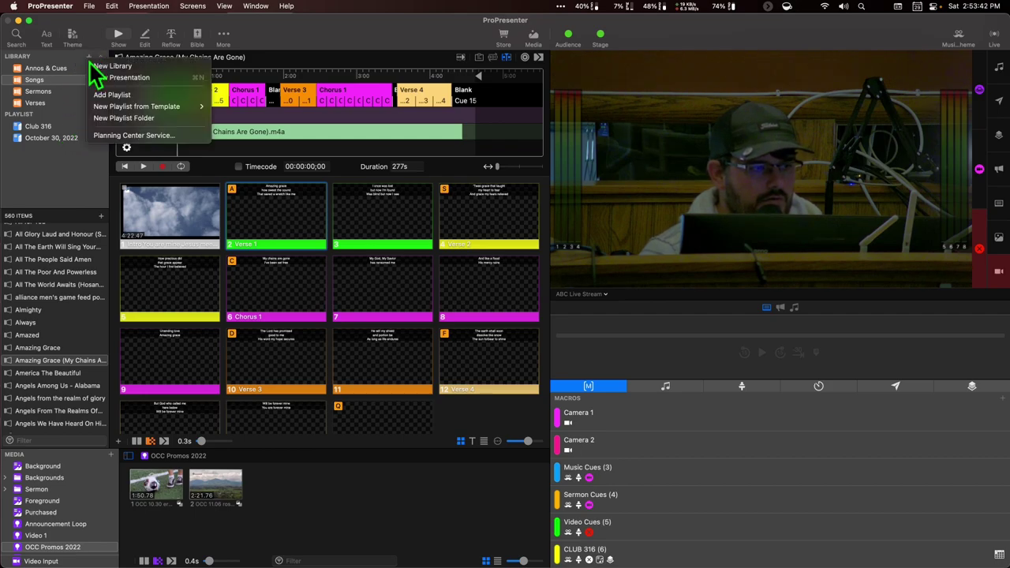
left_click(111, 99)
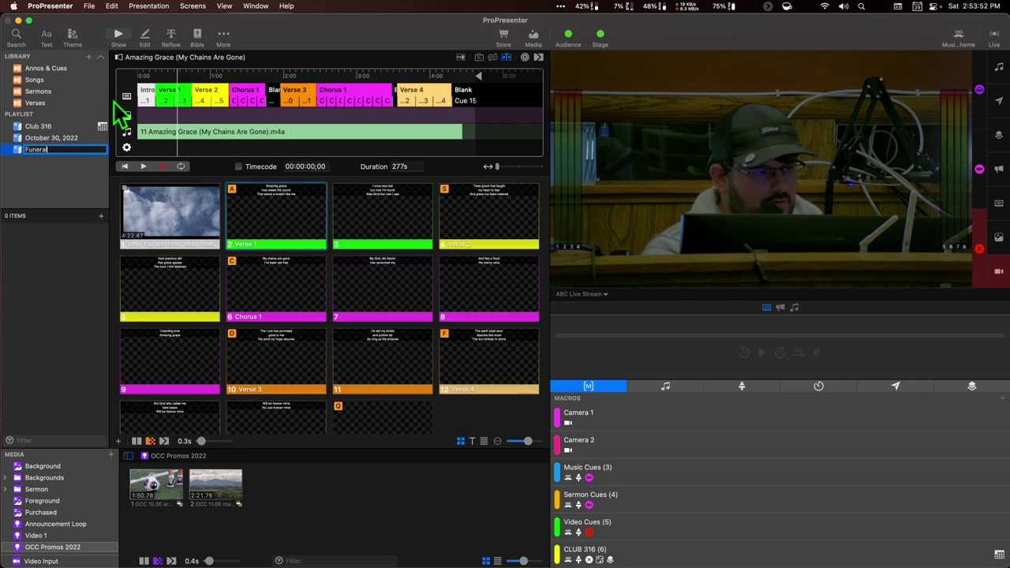
key("Return")
Search the library for "scar" and add Scars In Heaven to the Funeral playlist.
left_click_drag(118, 114, 84, 316)
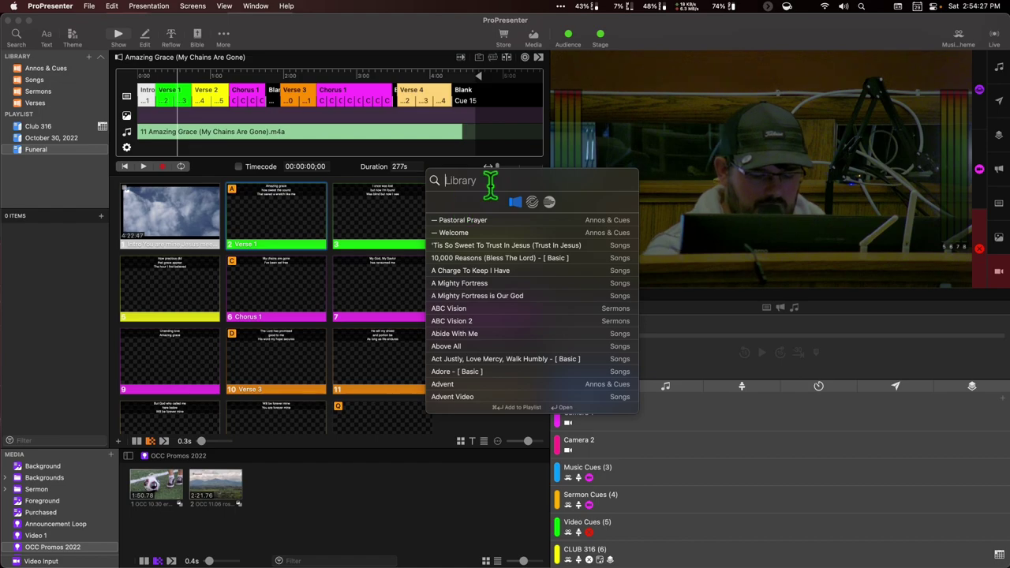
type("scar")
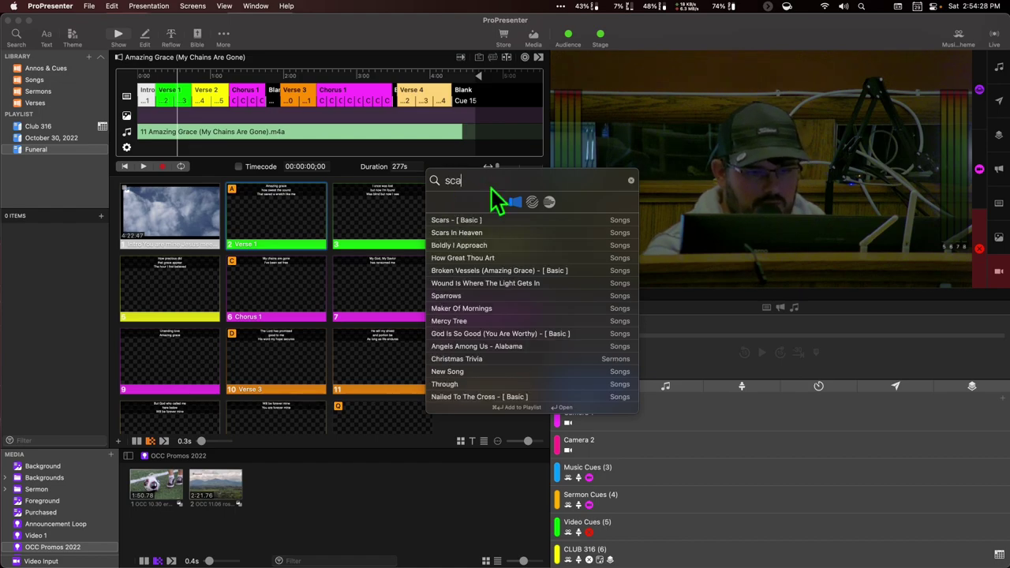
left_click(486, 232)
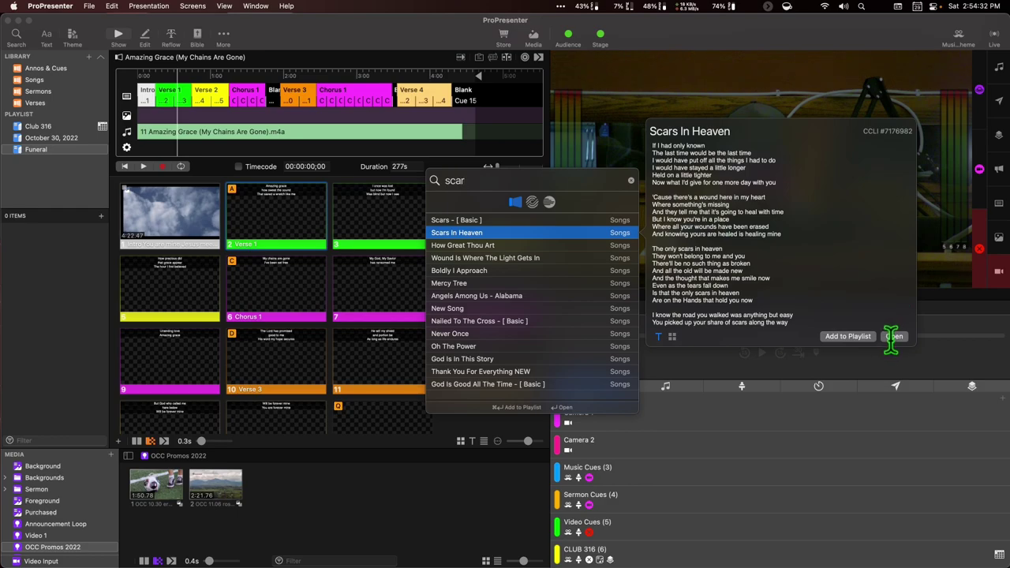
left_click(847, 336)
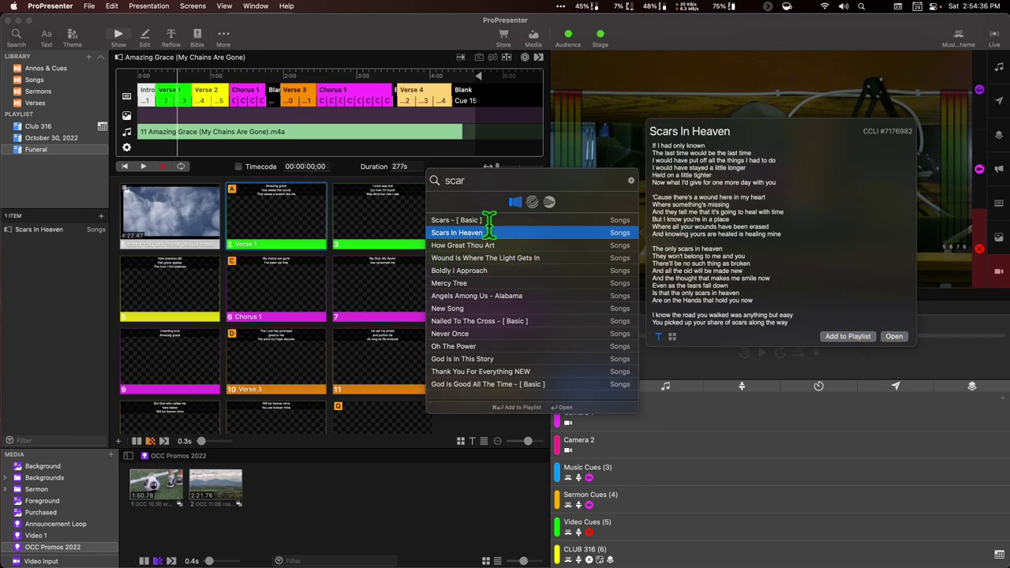
left_click(630, 180)
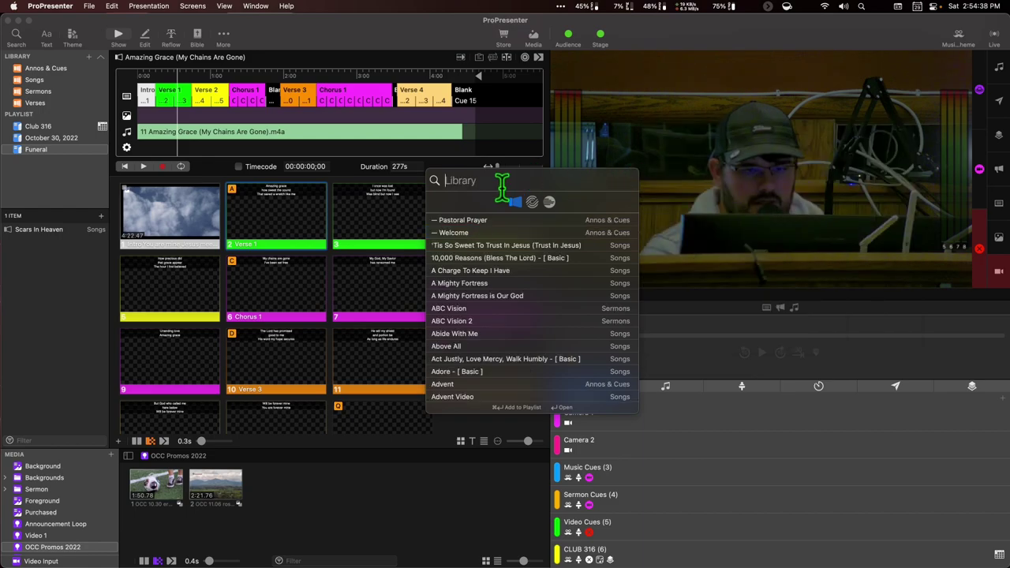
Search the library for "one day" and add One Day (When We All Get To Heaven) to the Funeral playlist.
type("one day")
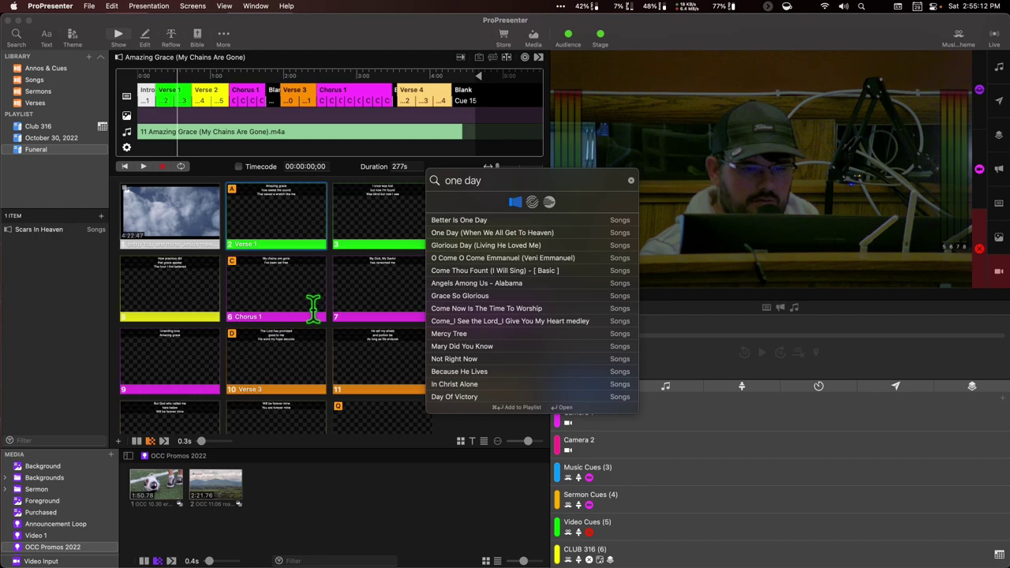
left_click(504, 233)
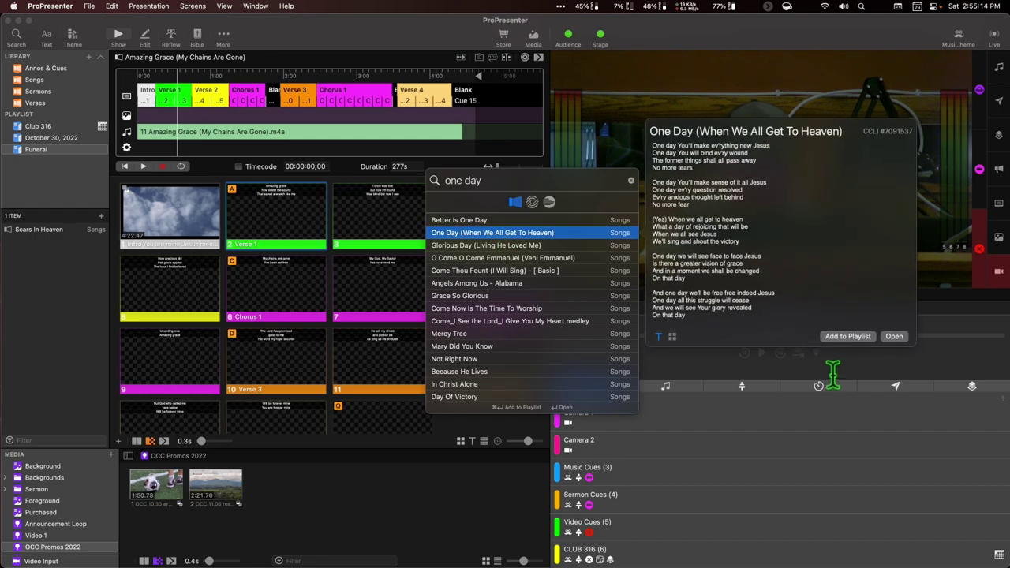
left_click(866, 336)
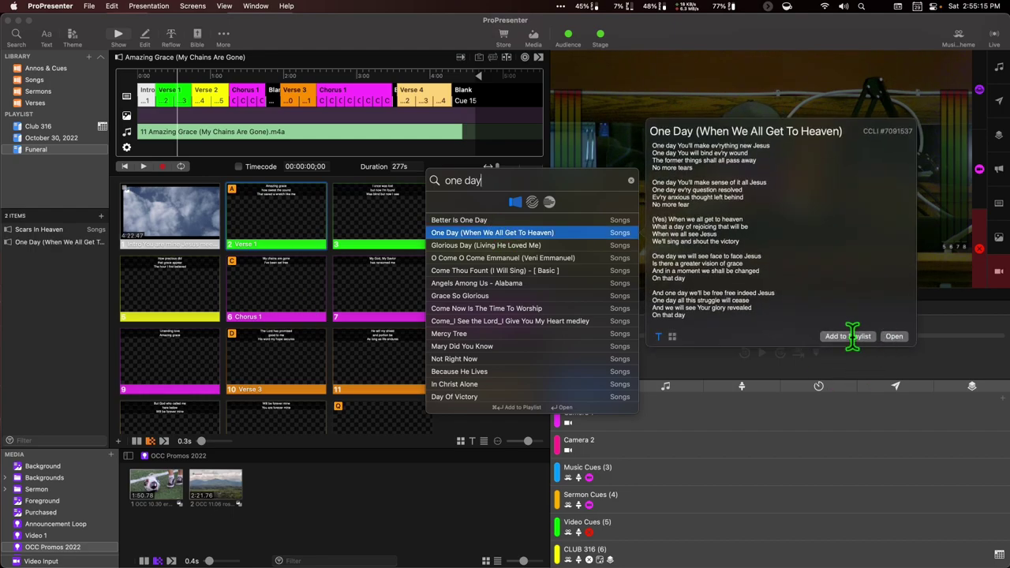
Set Scars In Heaven to its Basic arrangement and One Day's destination to Presentation in the Funeral playlist, closing the library search.
right_click(55, 232)
mouse_move(89, 273)
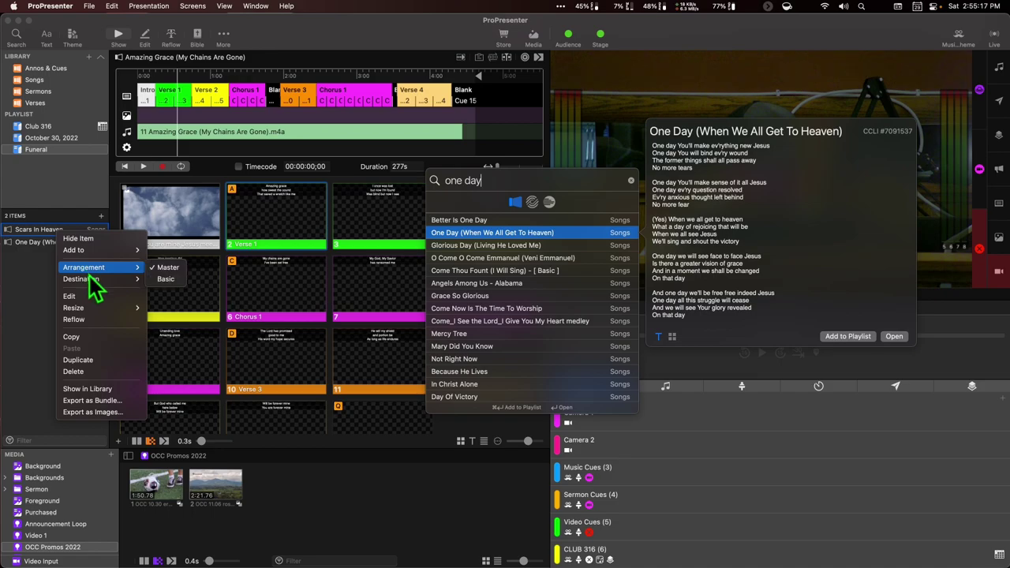
left_click(160, 279)
right_click(42, 247)
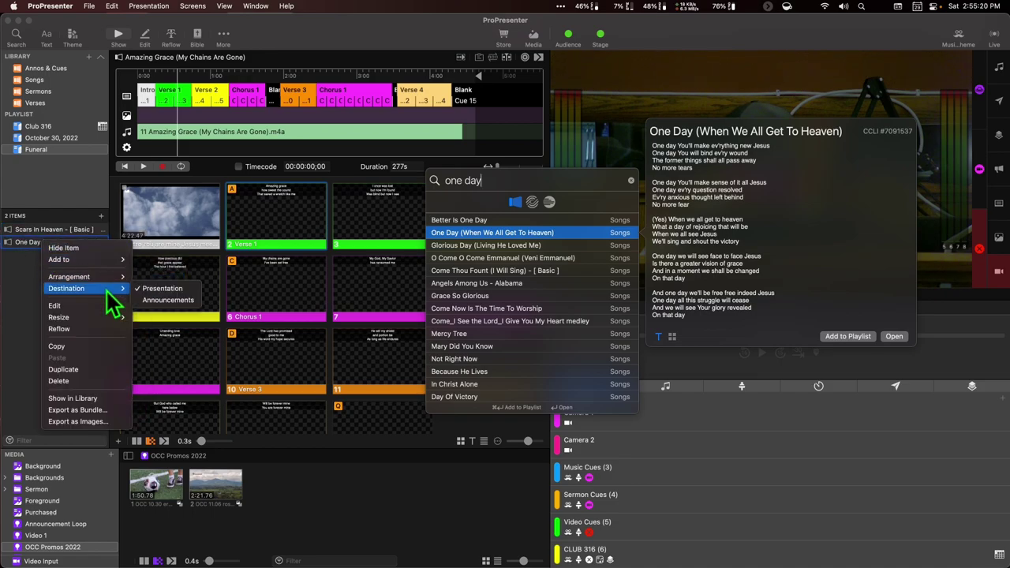
mouse_move(116, 283)
left_click(151, 288)
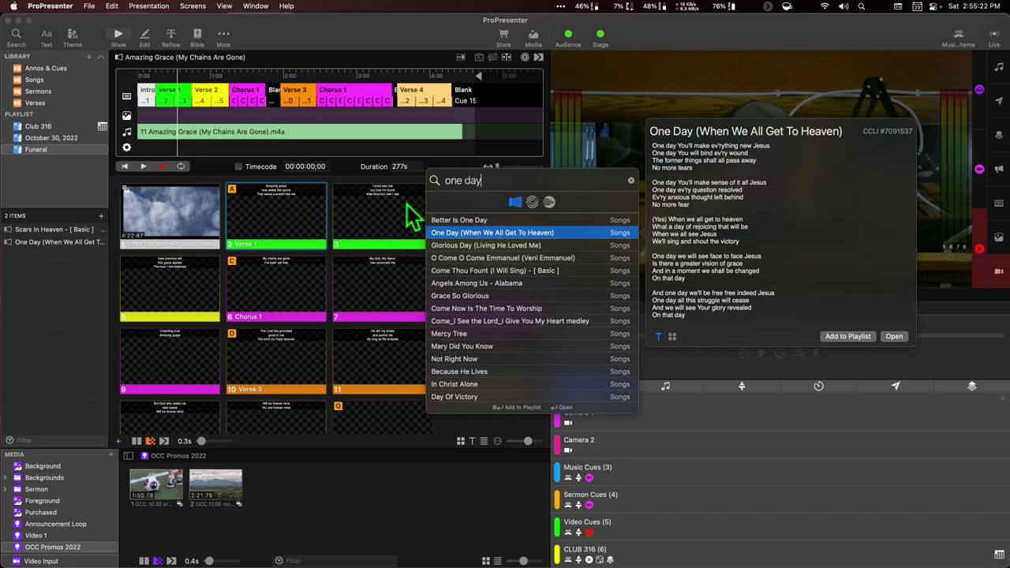
left_click(630, 179)
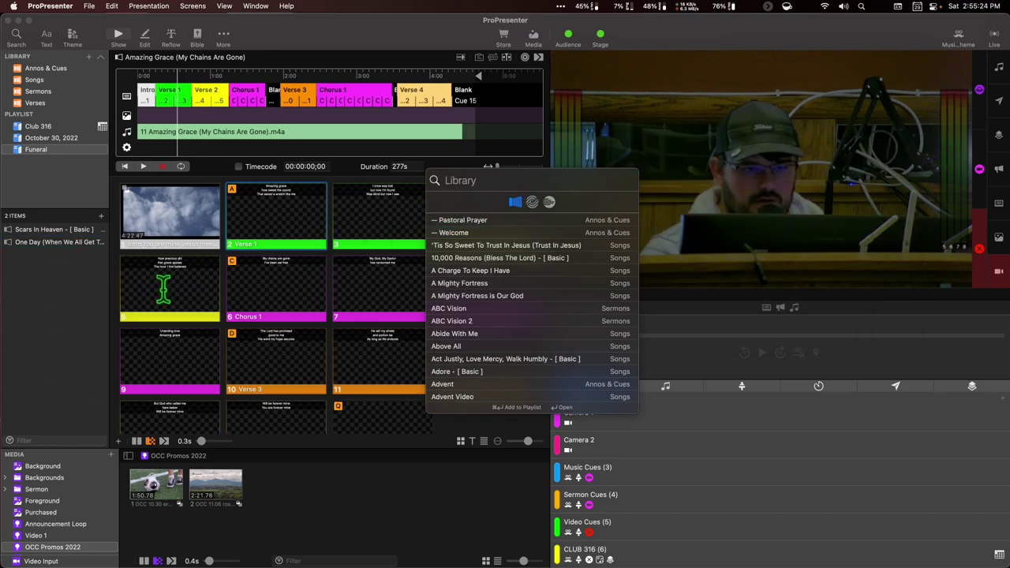
left_click(81, 303)
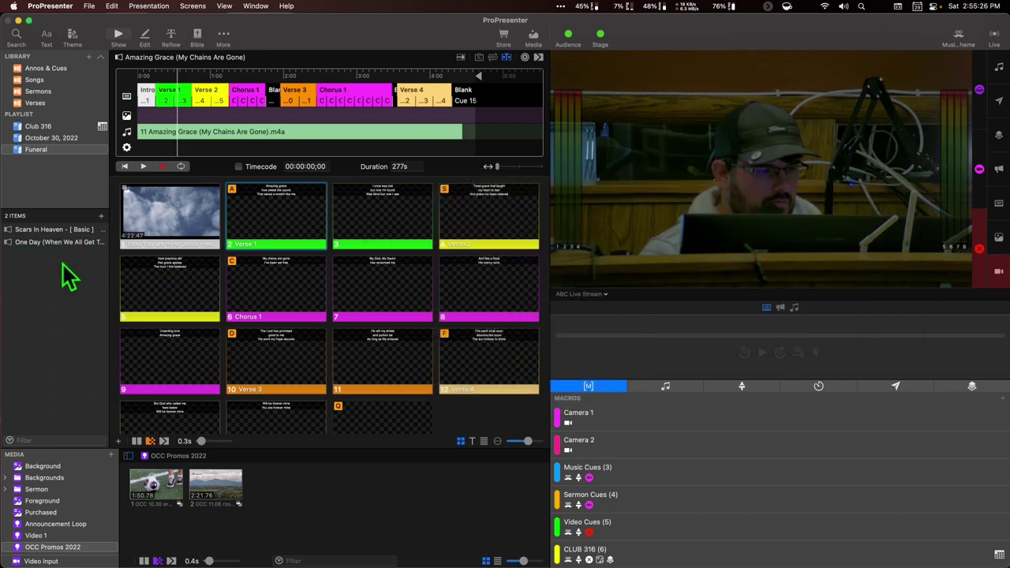
Create a 1920 x 1080 presentation named Memorial Procession with a boxed title theme in the Annos & Cues library and Funeral playlist.
key("super+n")
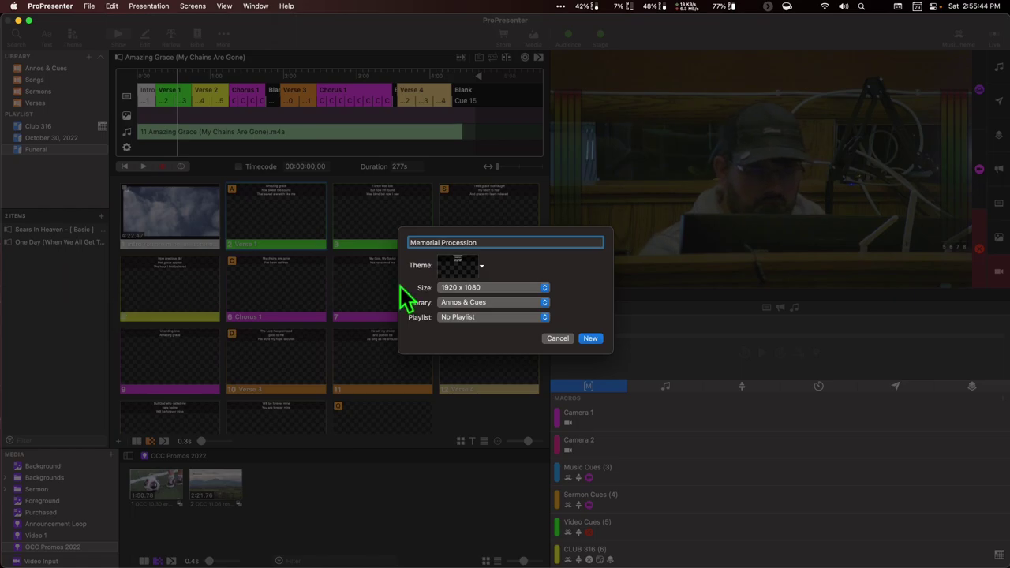
left_click(477, 268)
mouse_move(515, 282)
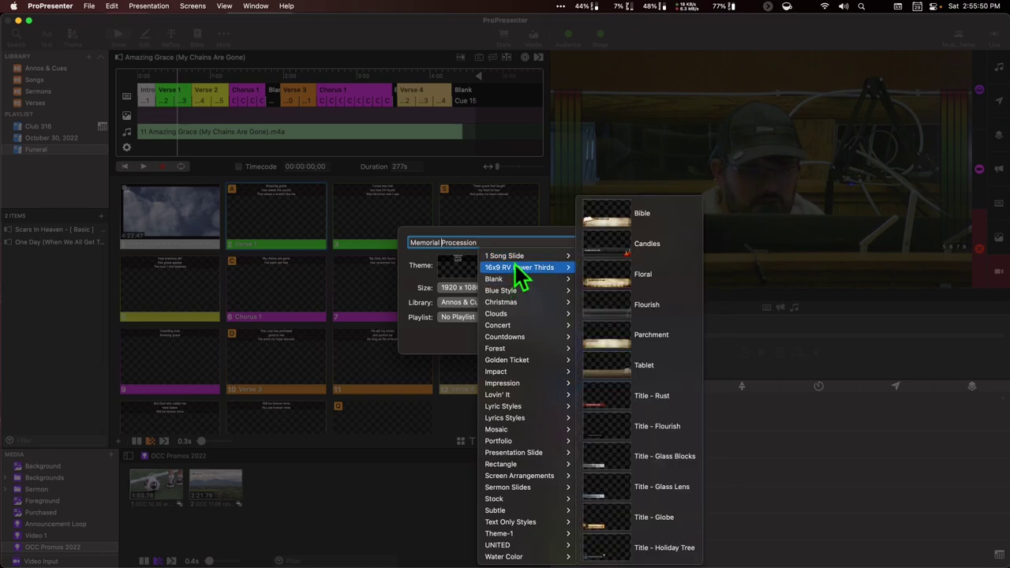
mouse_move(518, 315)
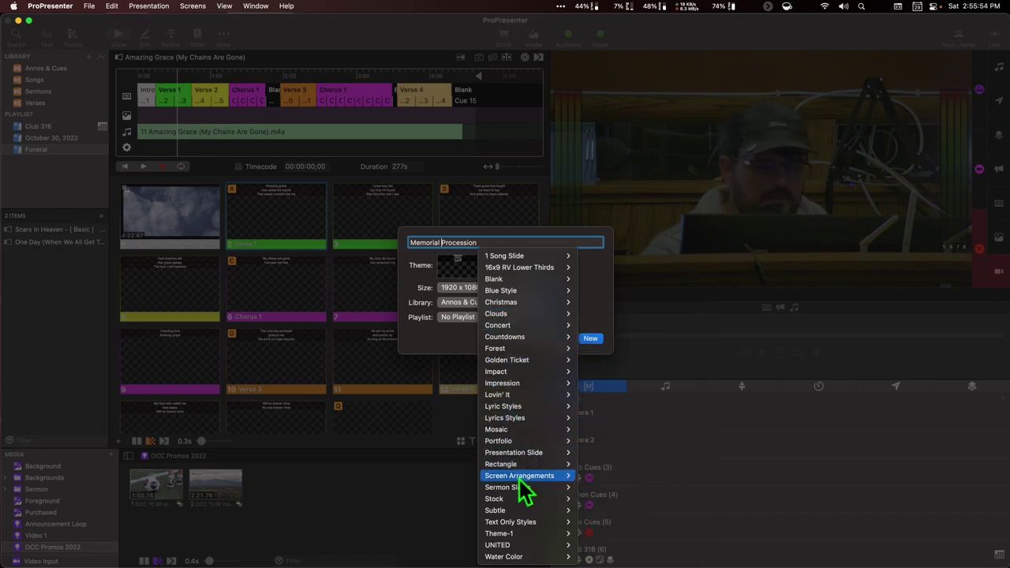
mouse_move(519, 488)
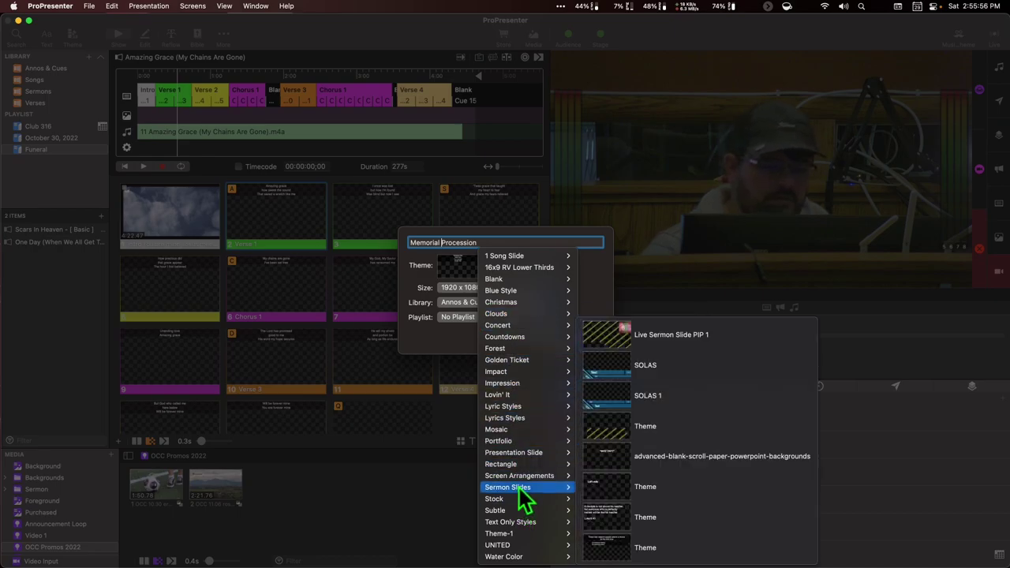
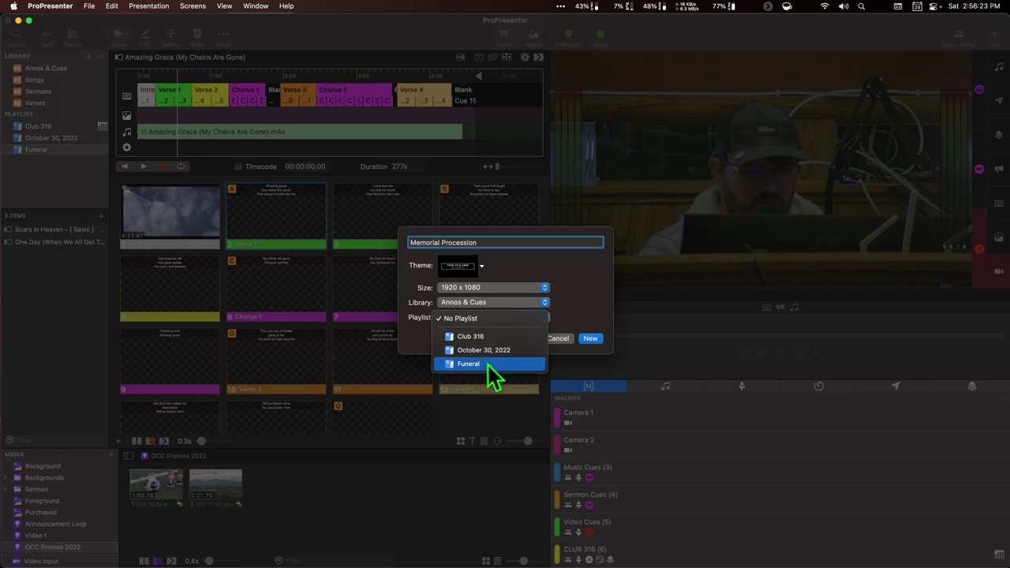
left_click(489, 364)
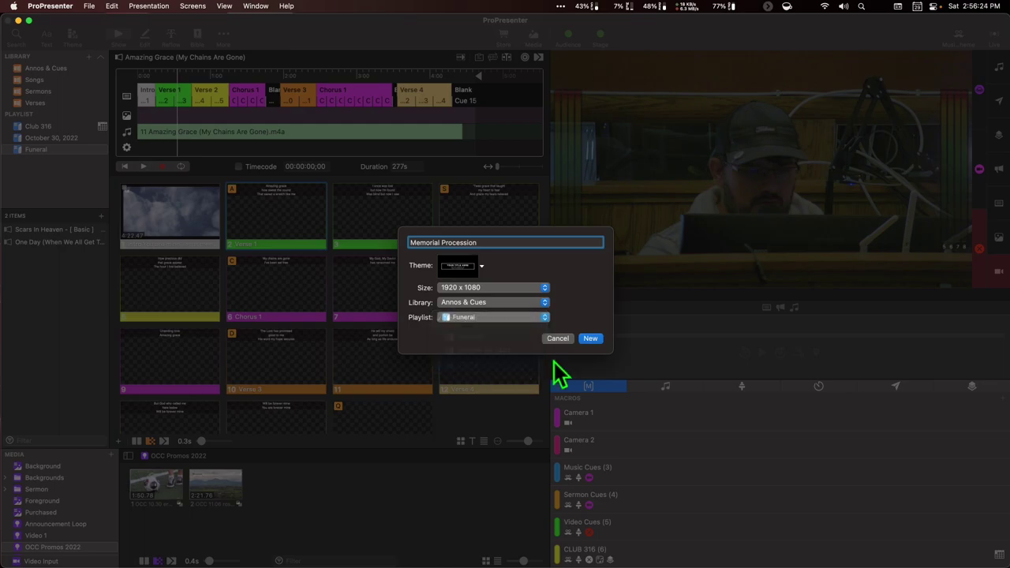
left_click(590, 338)
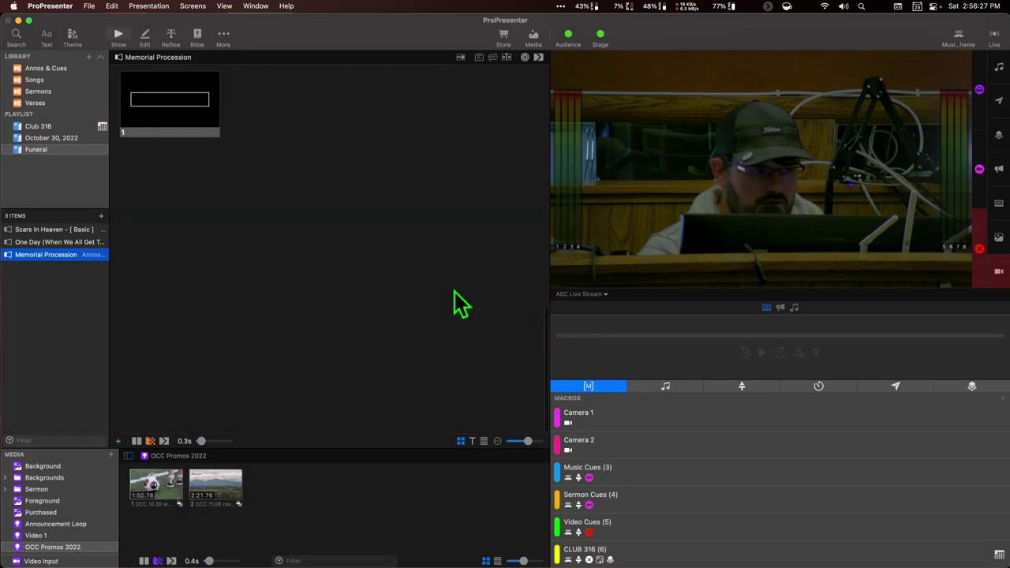
Duplicate the Memorial Procession item within the Funeral playlist and delete the copy.
right_click(52, 258)
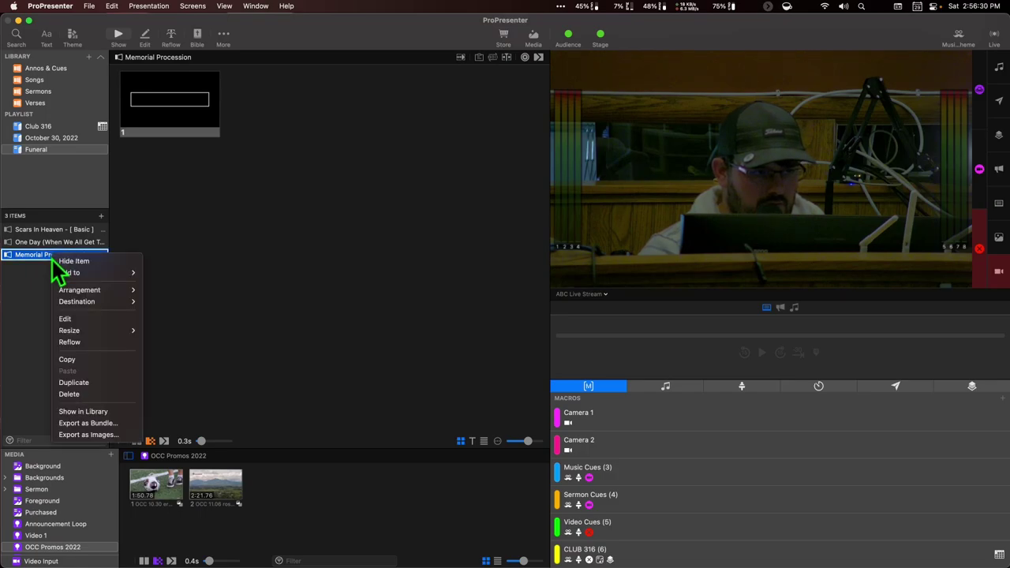
left_click(70, 383)
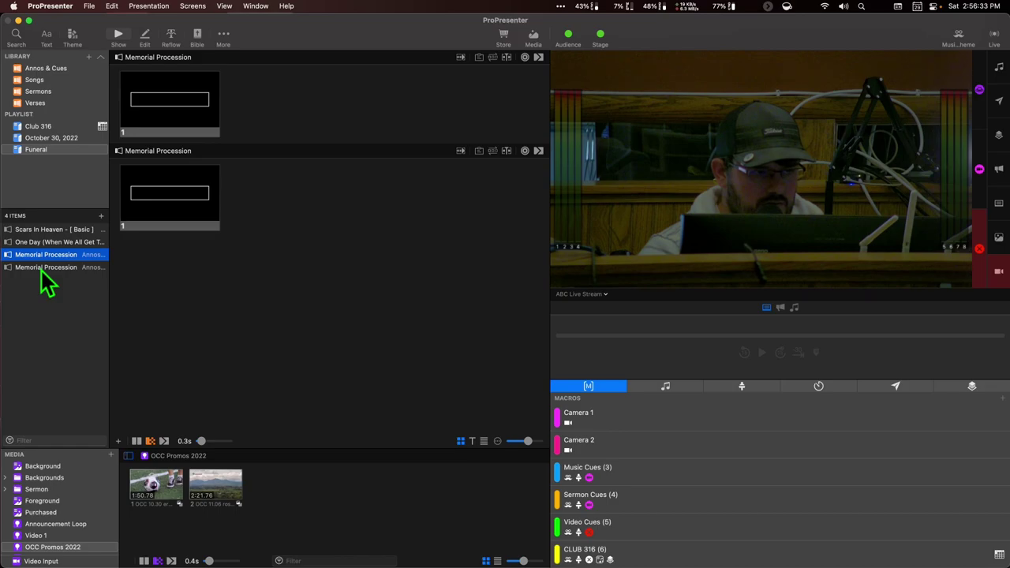
right_click(41, 270)
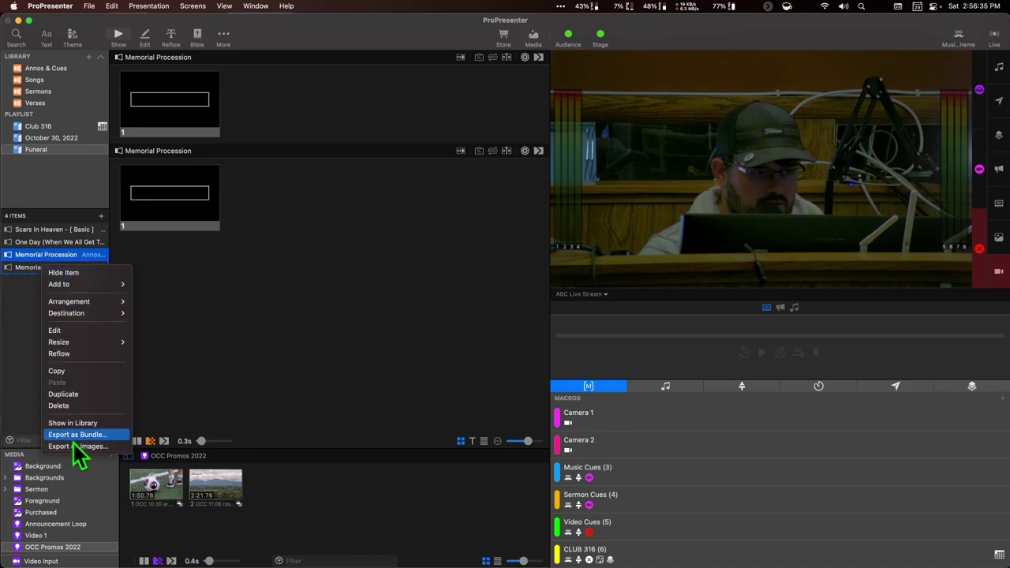
left_click(70, 404)
Duplicate the Memorial Procession presentation in the Annos & Cues library and open the copy.
left_click(56, 68)
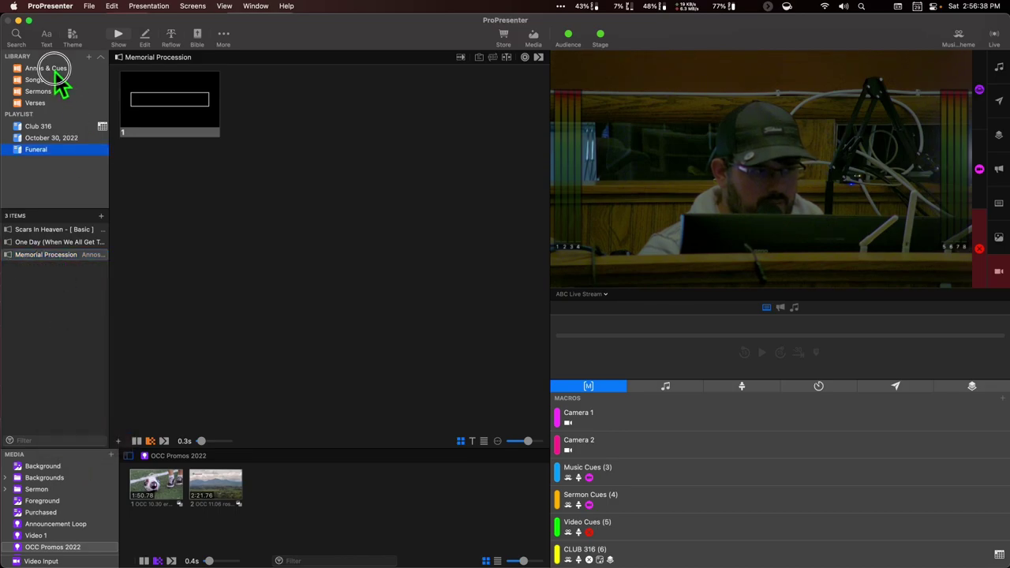
scroll(66, 308, "down", 10)
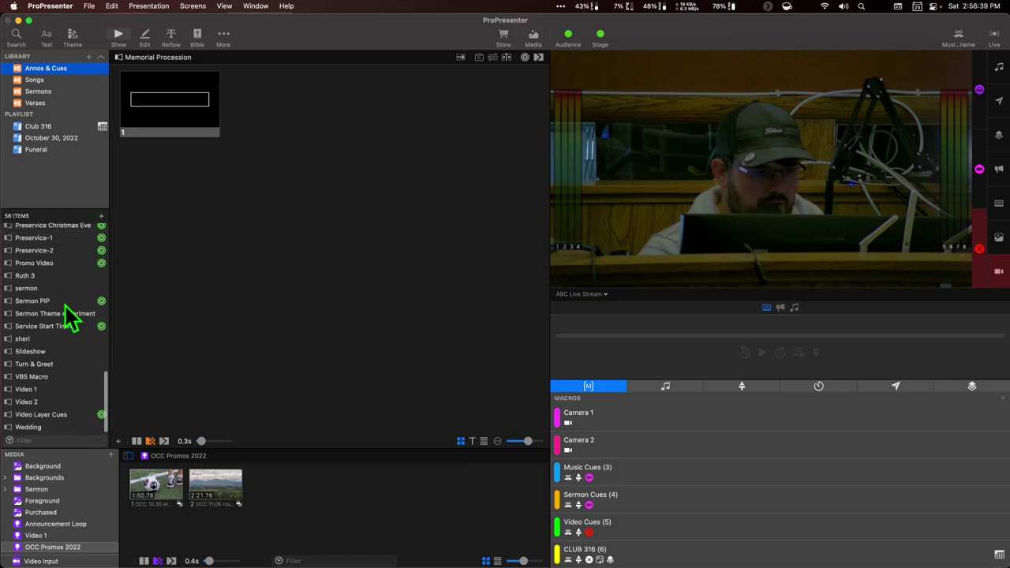
scroll(66, 306, "up", 5)
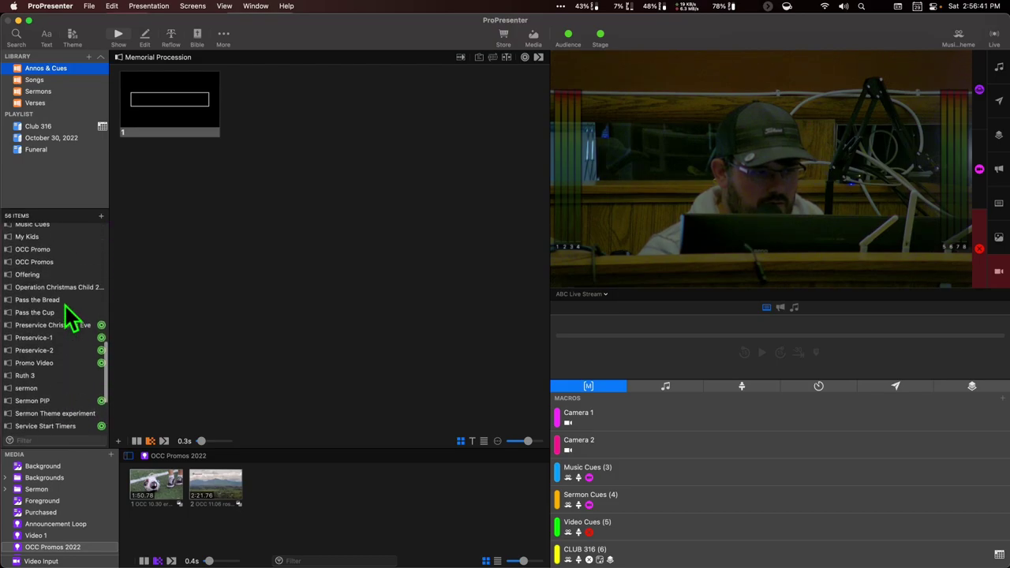
scroll(65, 306, "up", 3)
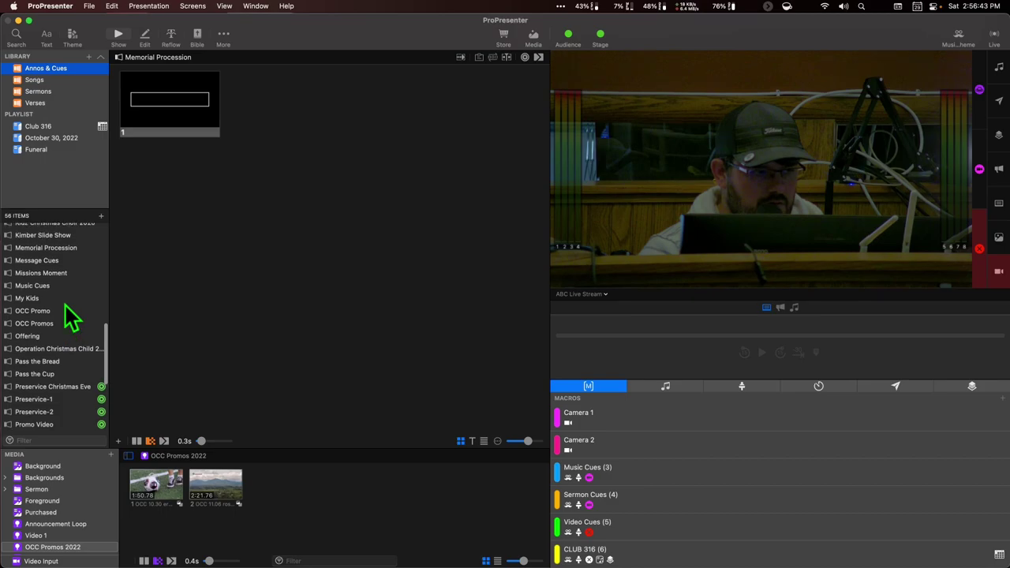
right_click(66, 260)
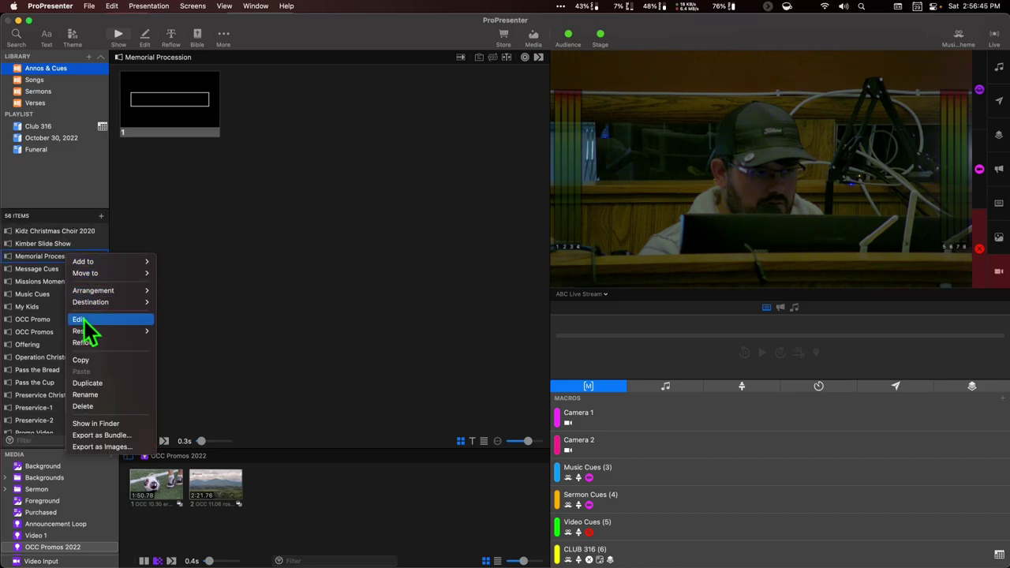
left_click(93, 384)
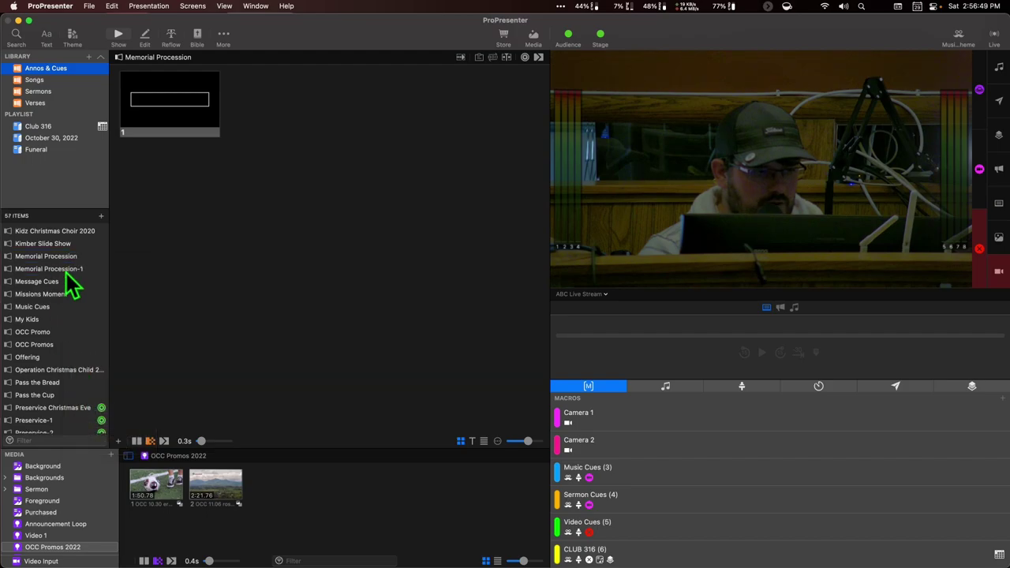
left_click(68, 271)
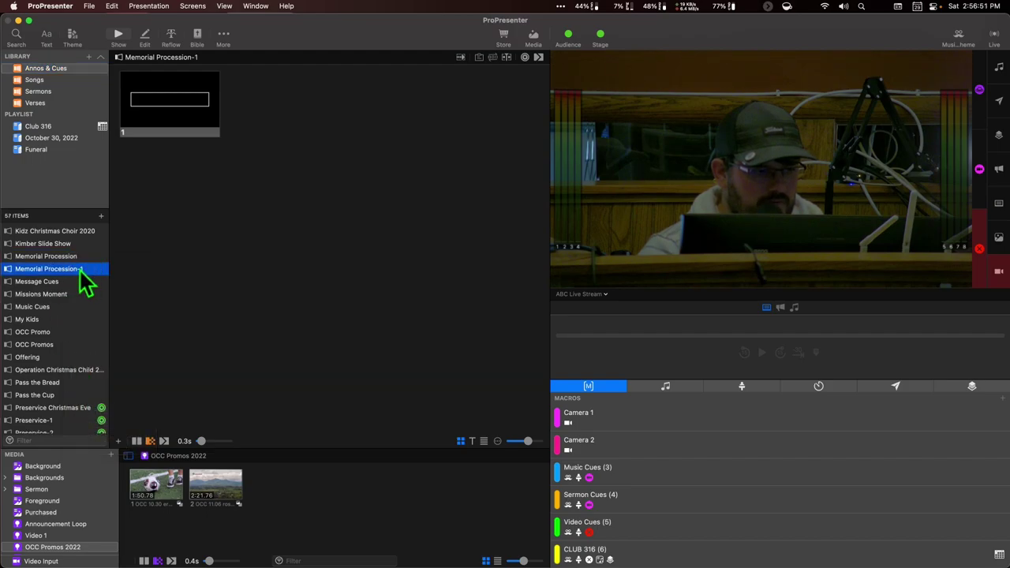
Rename the copied Memorial Procession-1 presentation in the Annos & Cues library as Memorial Presession.
left_click(81, 271)
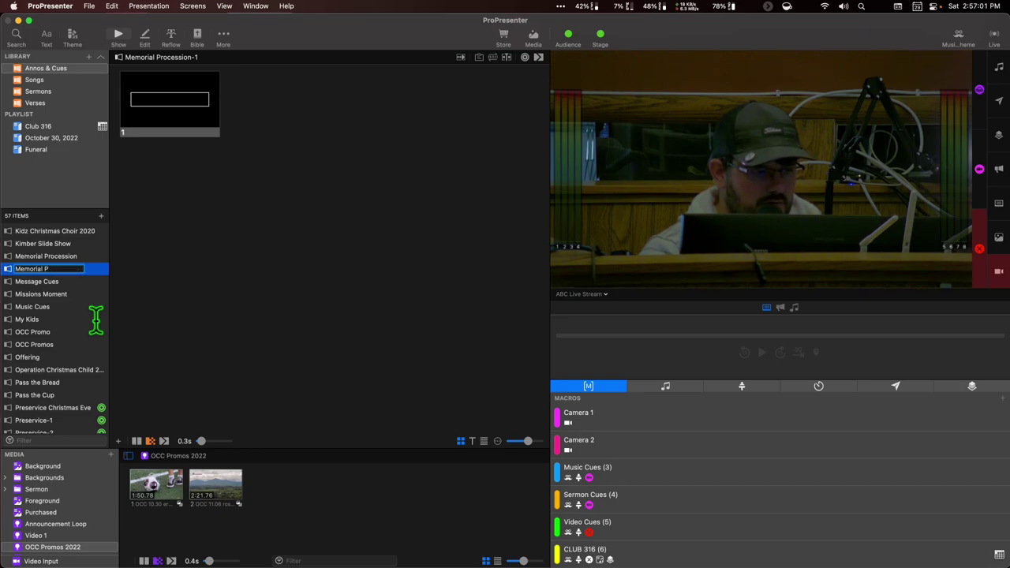
type("rocession")
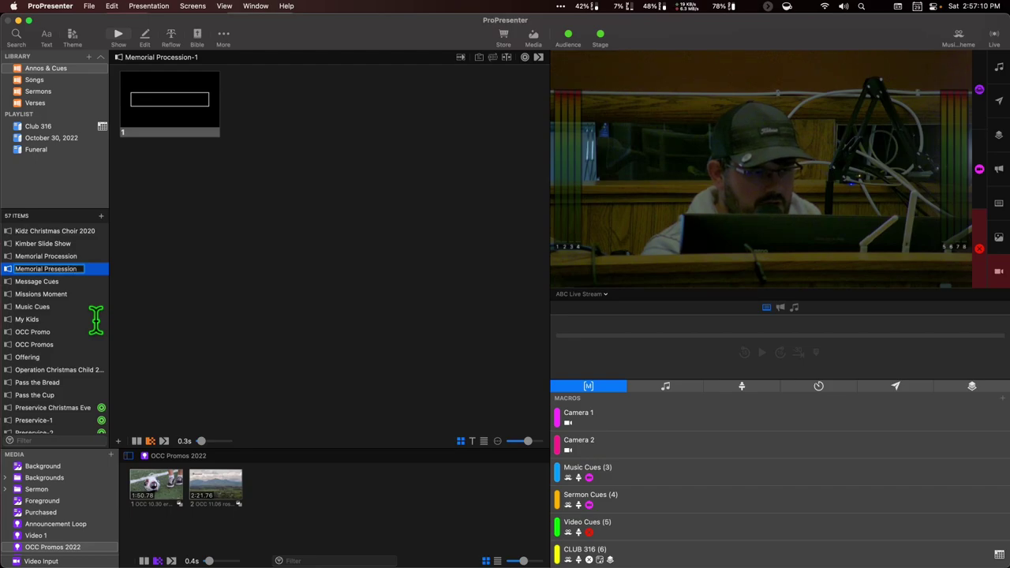
key("Return")
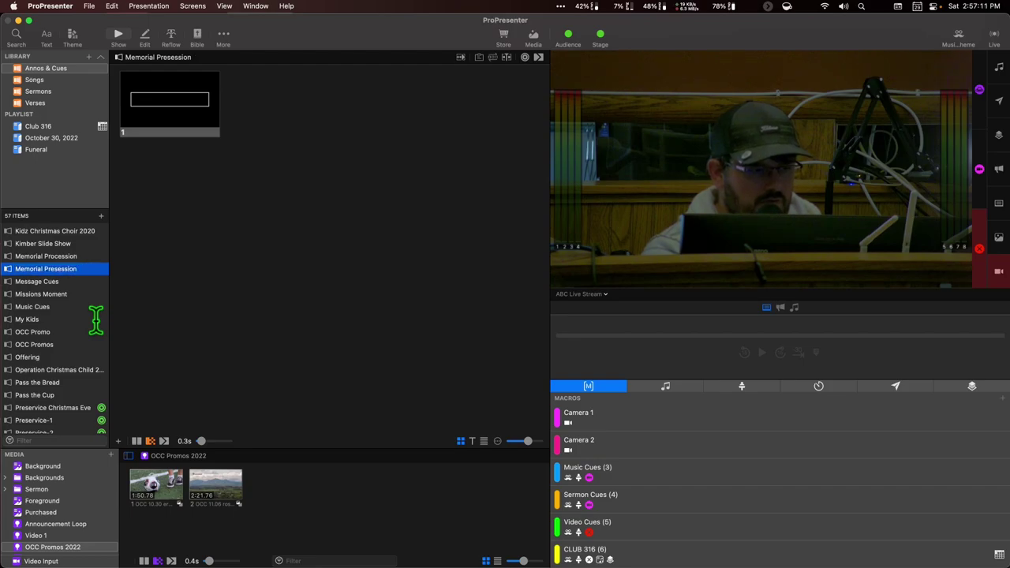
Add Memorial Presession to the Funeral playlist, placing it first in the order ahead of Scars In Heaven.
left_click(59, 255)
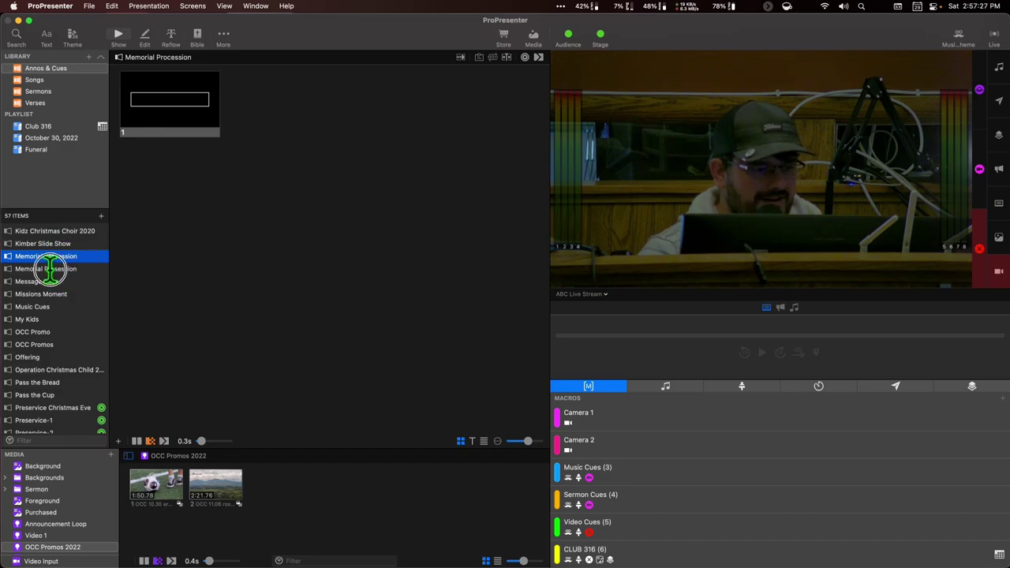
left_click_drag(50, 268, 57, 164)
left_click(48, 150)
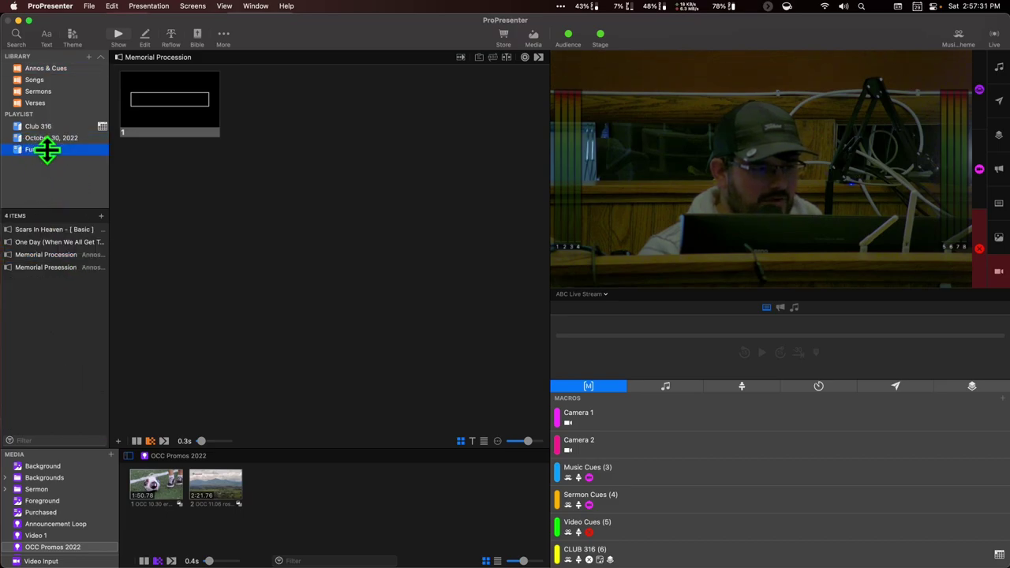
left_click_drag(39, 268, 50, 229)
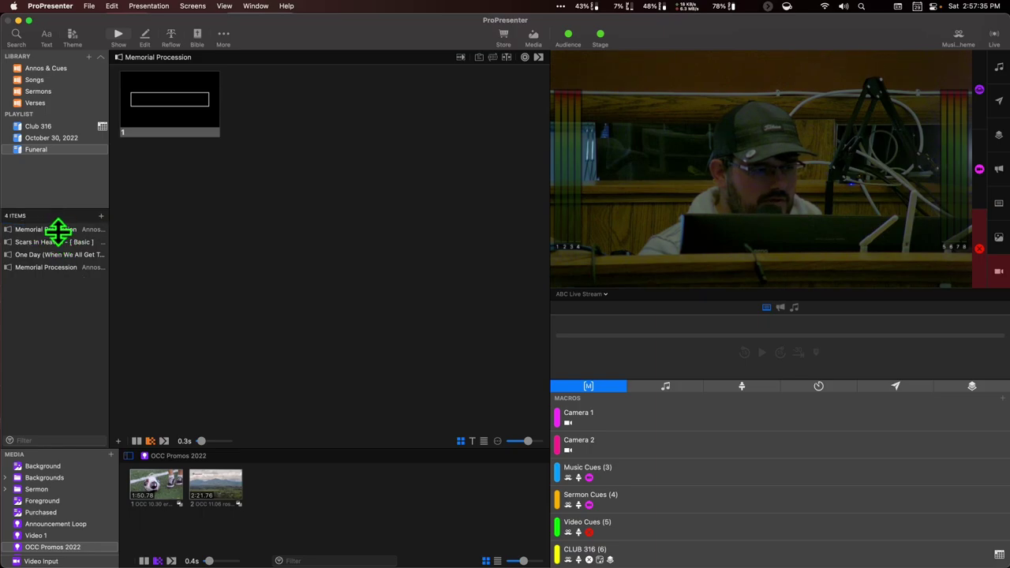
left_click(58, 230)
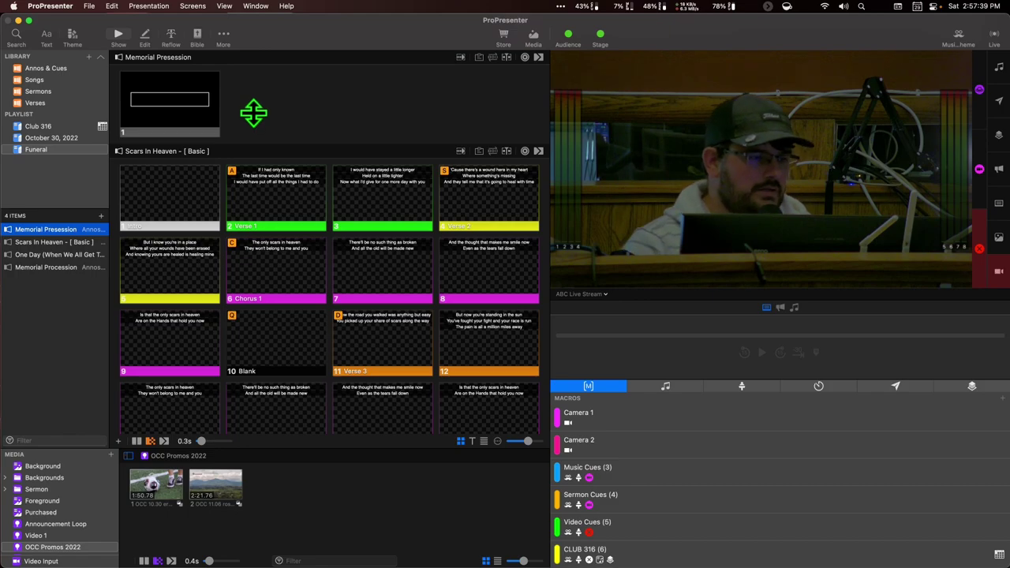
Show the Memorial Presession slide live and edit its title text to "THE SERVICE WILL BEGIN SHORTLY".
left_click(189, 106)
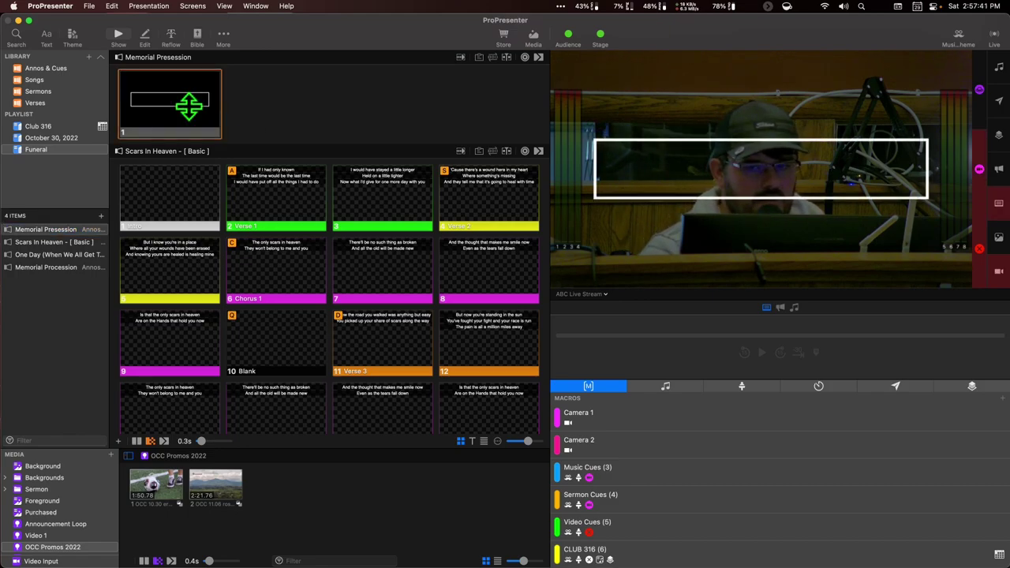
right_click(191, 107)
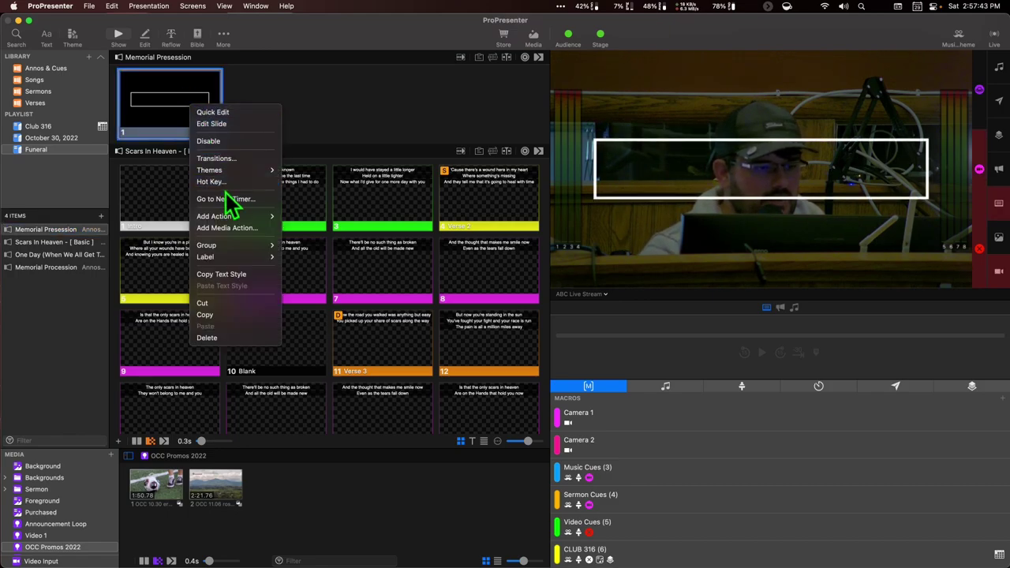
left_click(233, 125)
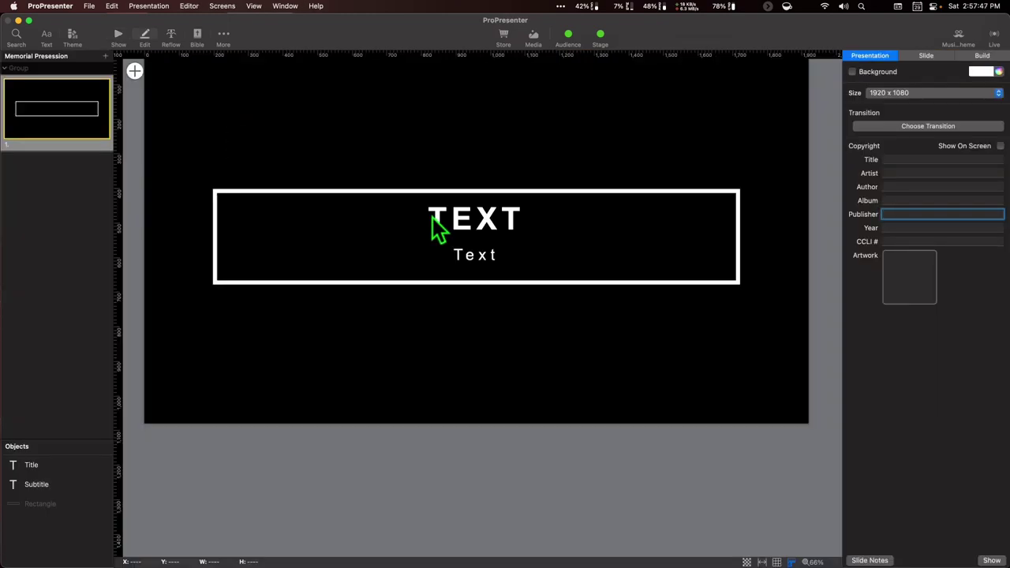
double_click(479, 224)
key("BackSpace")
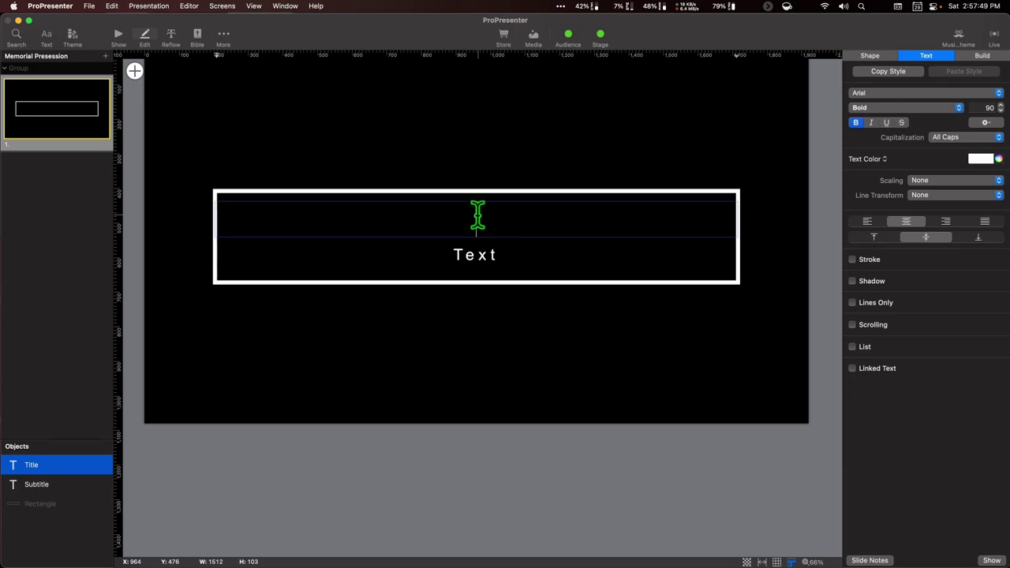
type("The SERVICE WI")
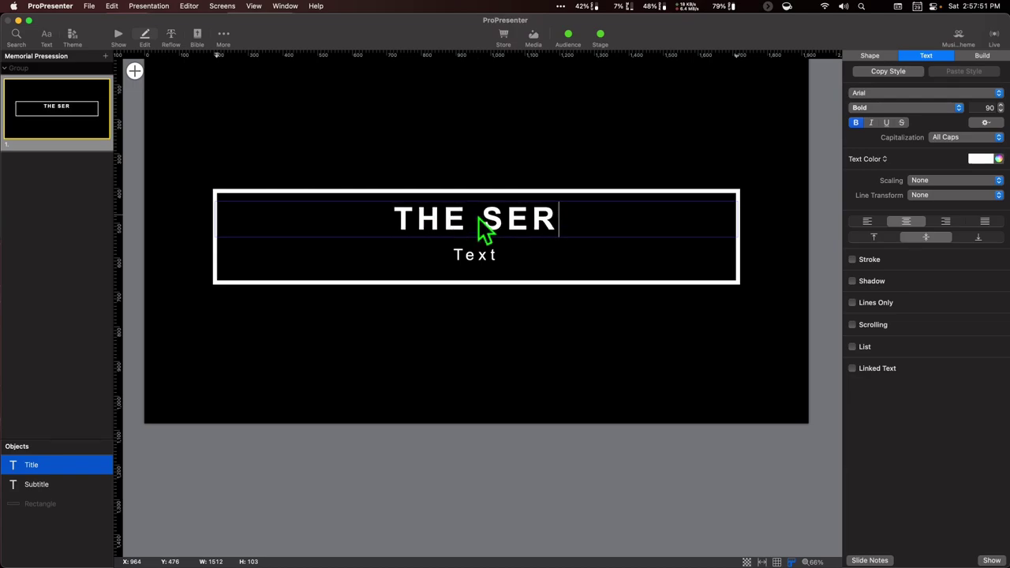
type("LL BEGIN")
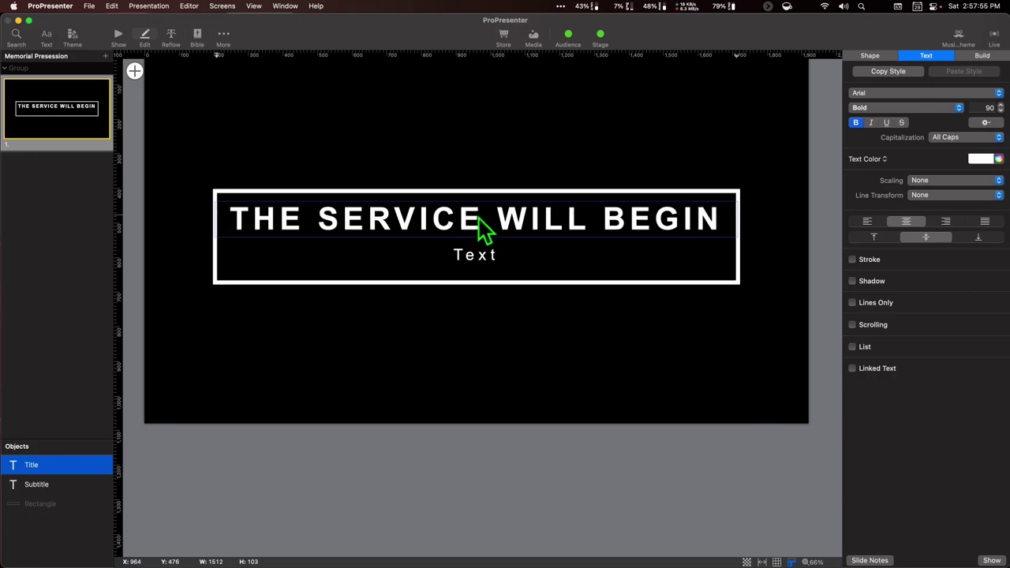
type(" SHORTLY")
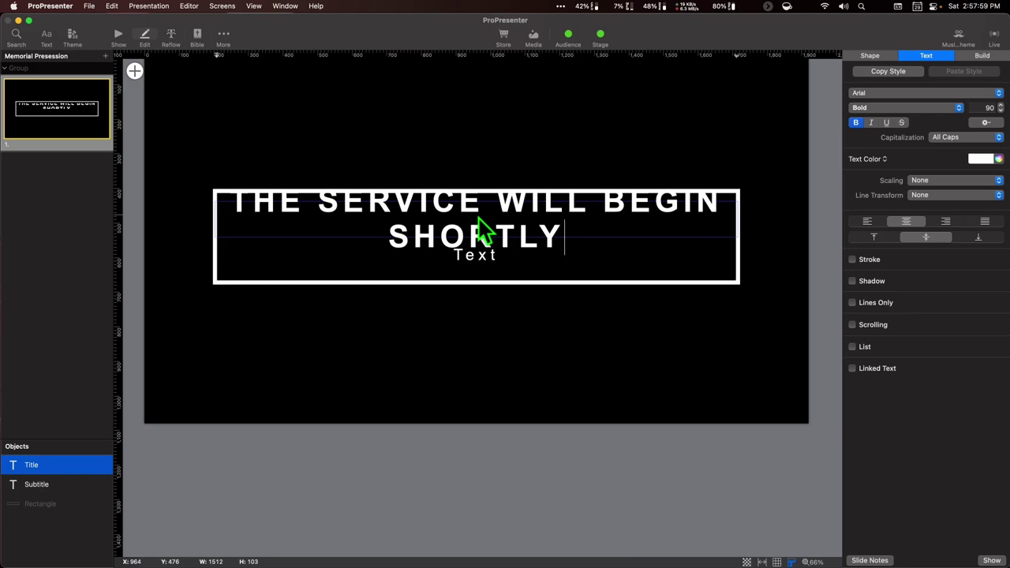
Move the subtitle text box above the title, to about X 581, Y 305.
left_click(478, 271)
left_click(478, 271)
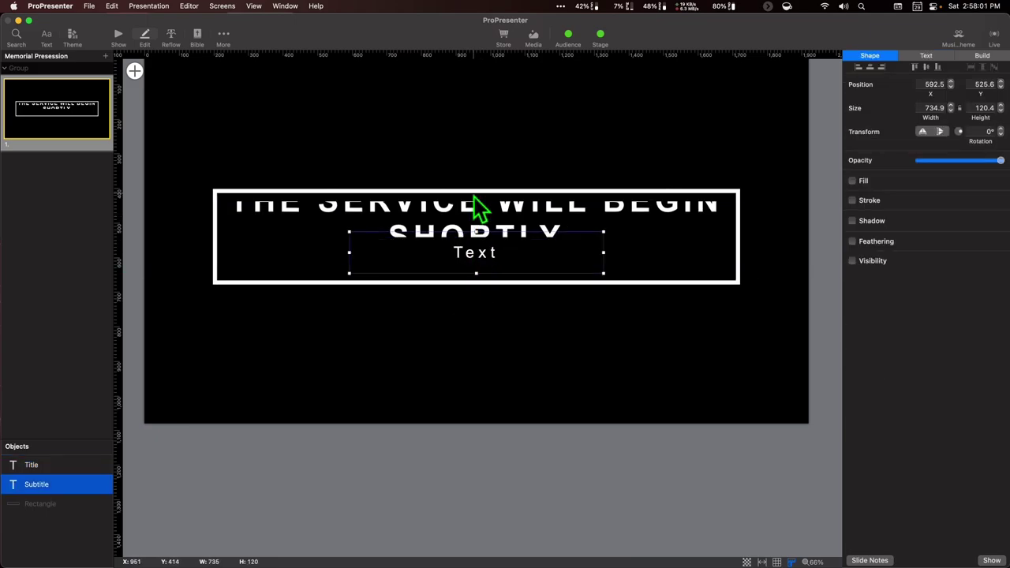
left_click(479, 201)
left_click(473, 192)
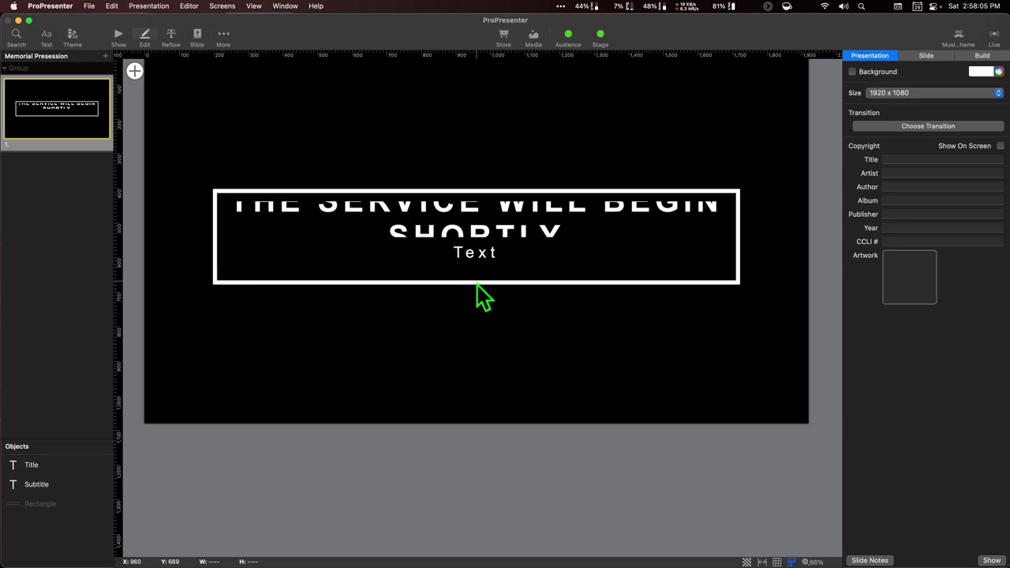
left_click_drag(473, 254, 468, 181)
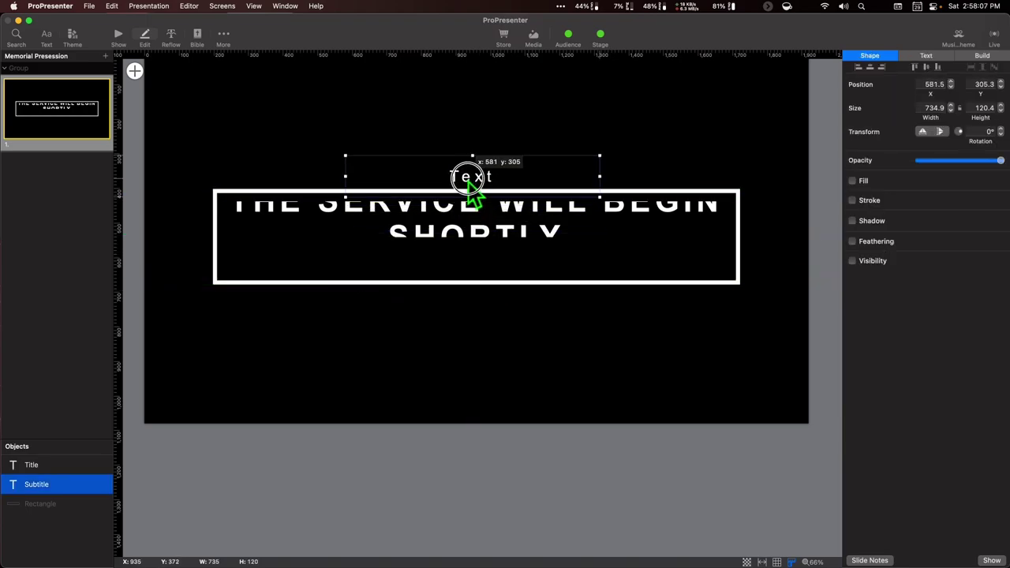
Unlock the rectangle and enlarge it to about 1512 x 483, fitting the two-line title into its lower half.
left_click(50, 505)
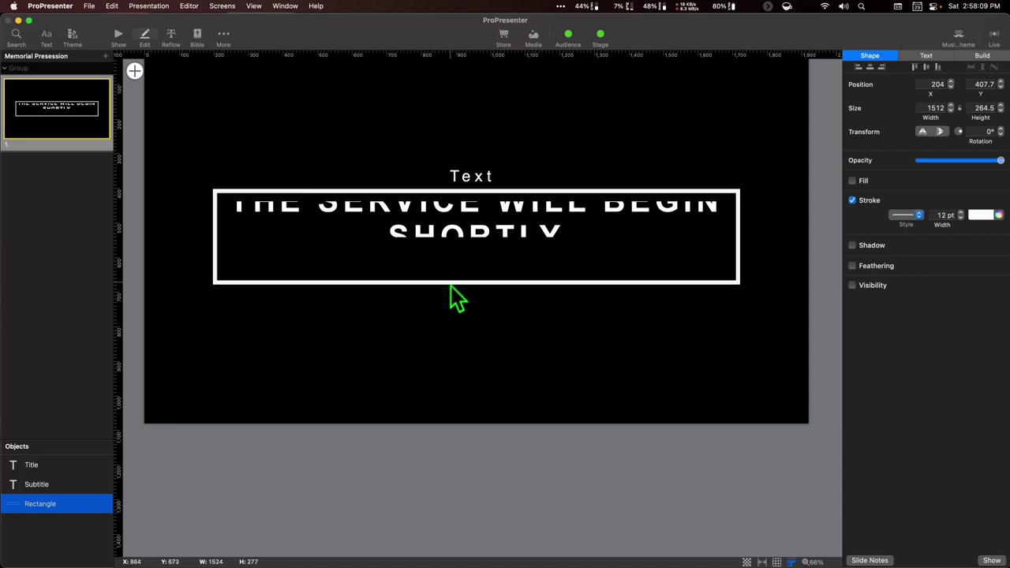
left_click(100, 509)
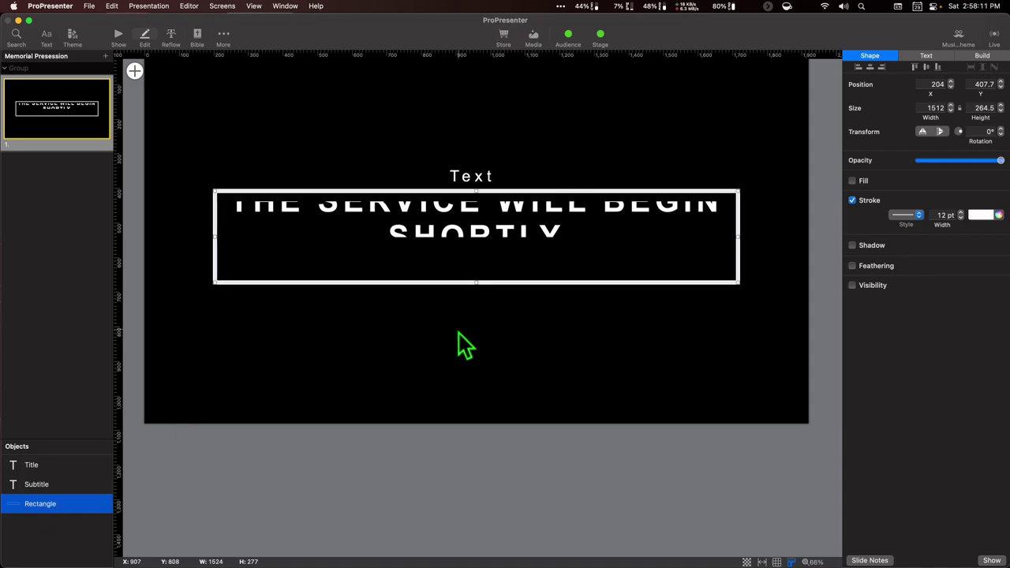
left_click_drag(475, 281, 475, 315)
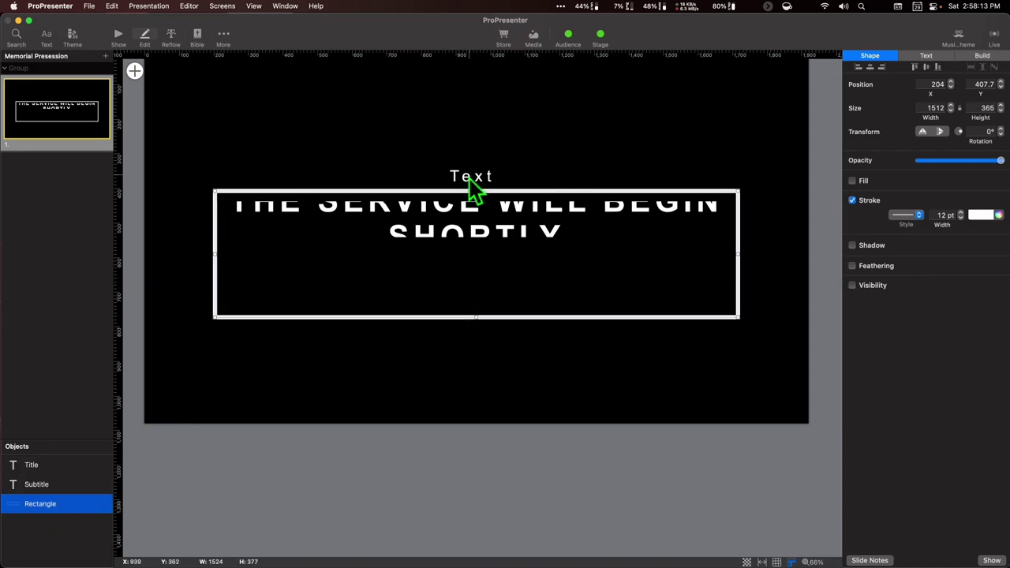
left_click_drag(476, 192, 476, 149)
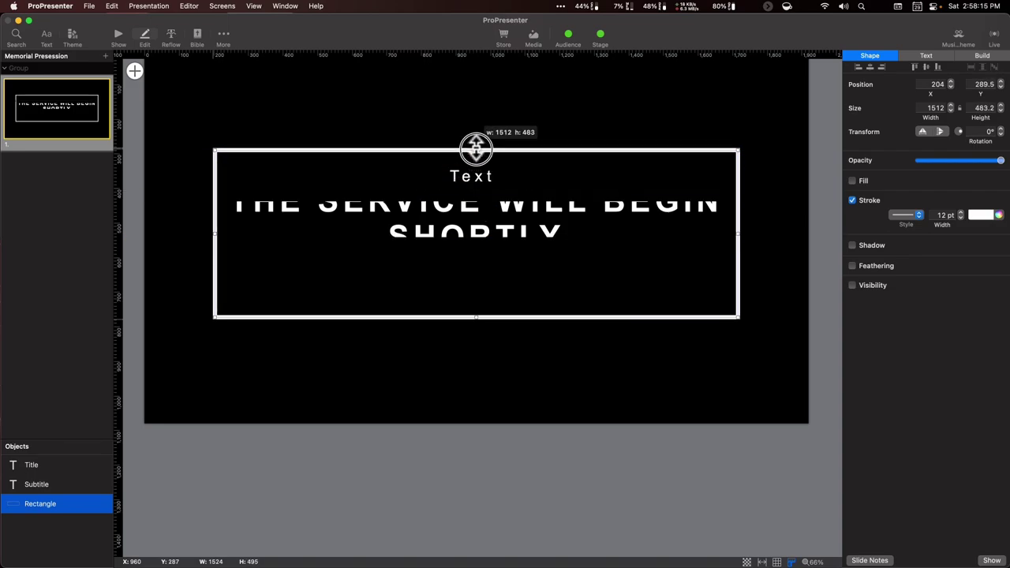
left_click_drag(478, 210, 478, 226)
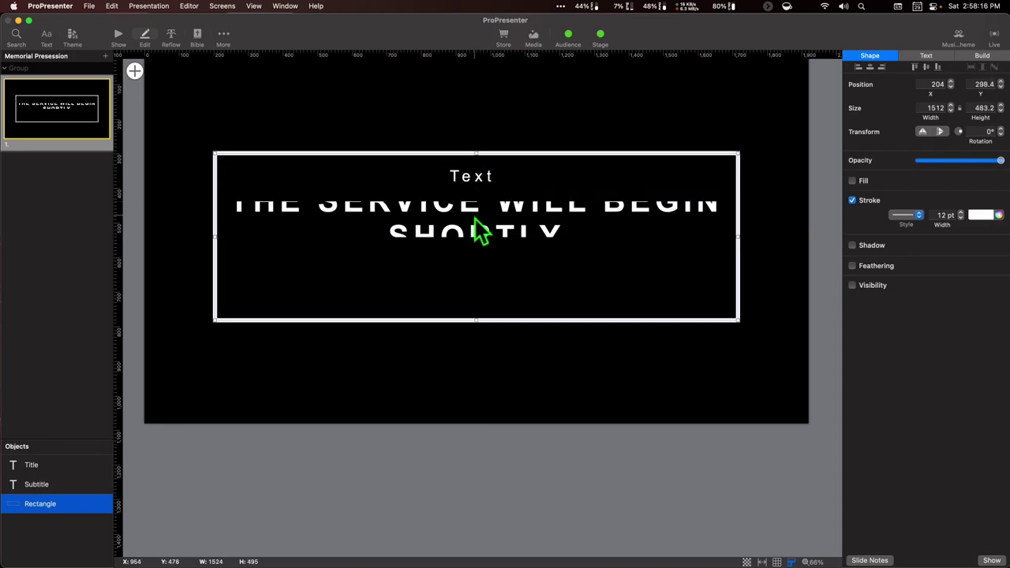
left_click(25, 469)
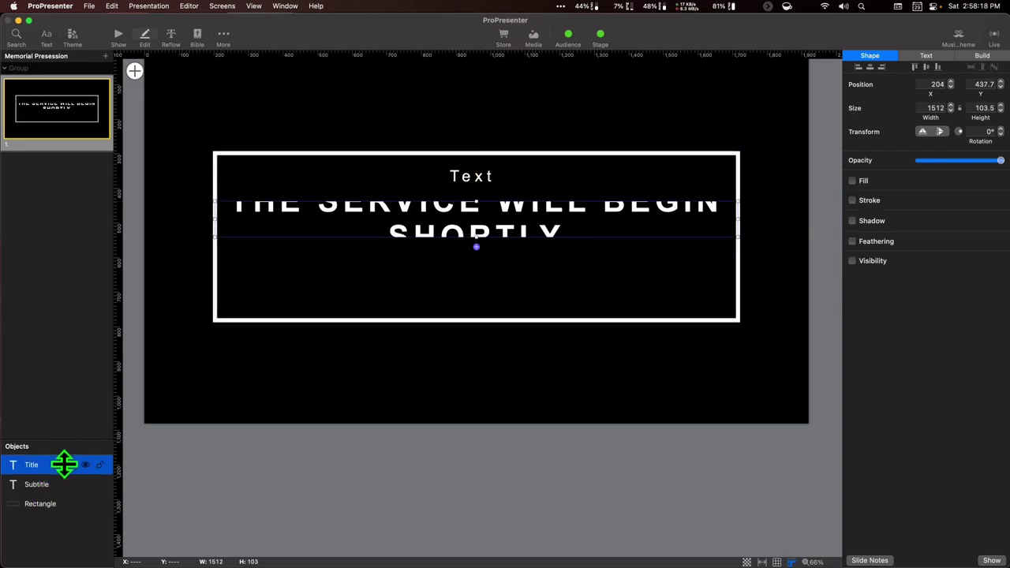
left_click_drag(474, 200, 467, 288)
Replace the subtitle's placeholder text with "Copyright material being displayed".
left_click(482, 194)
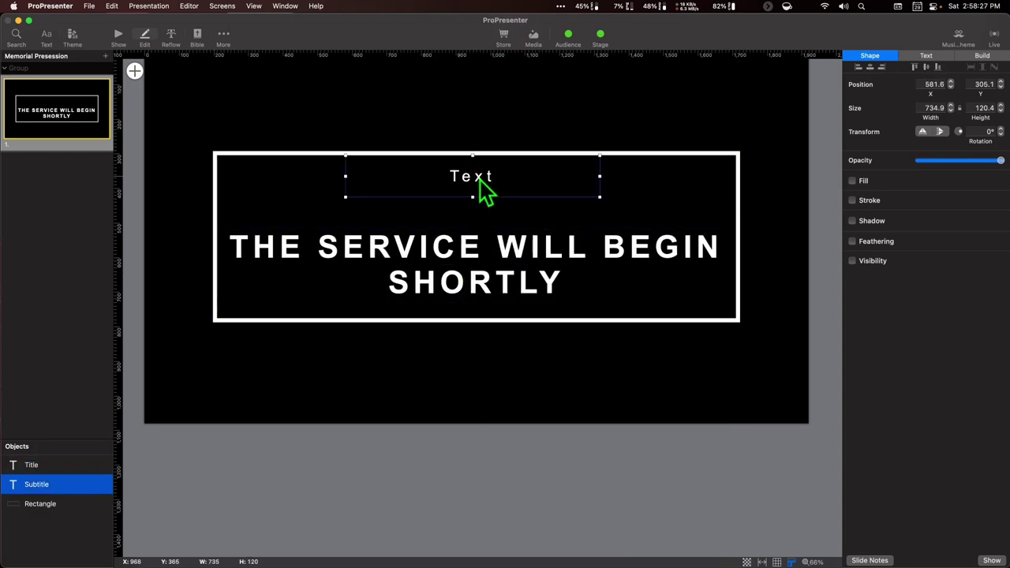
double_click(480, 180)
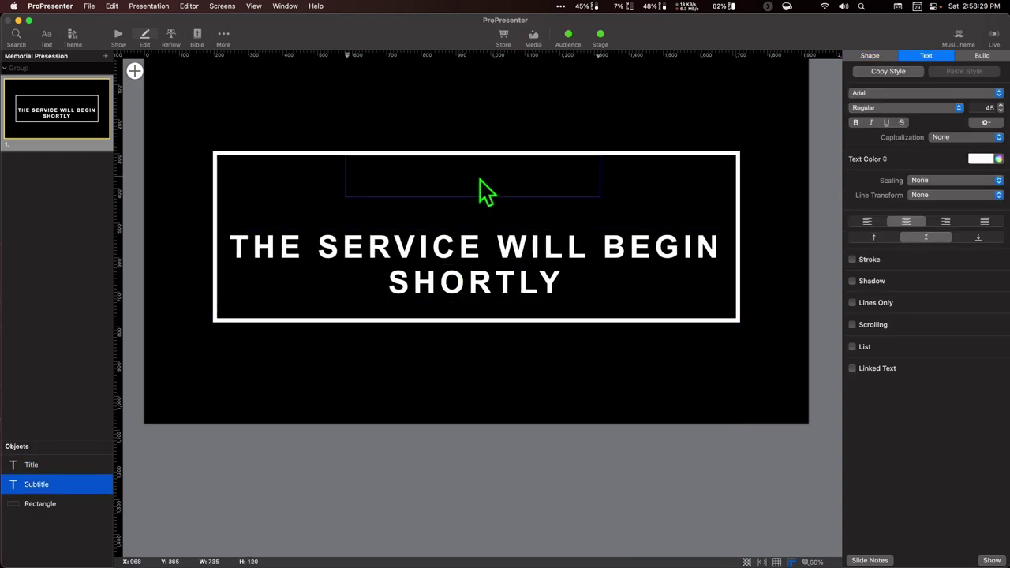
type("Copyrighten")
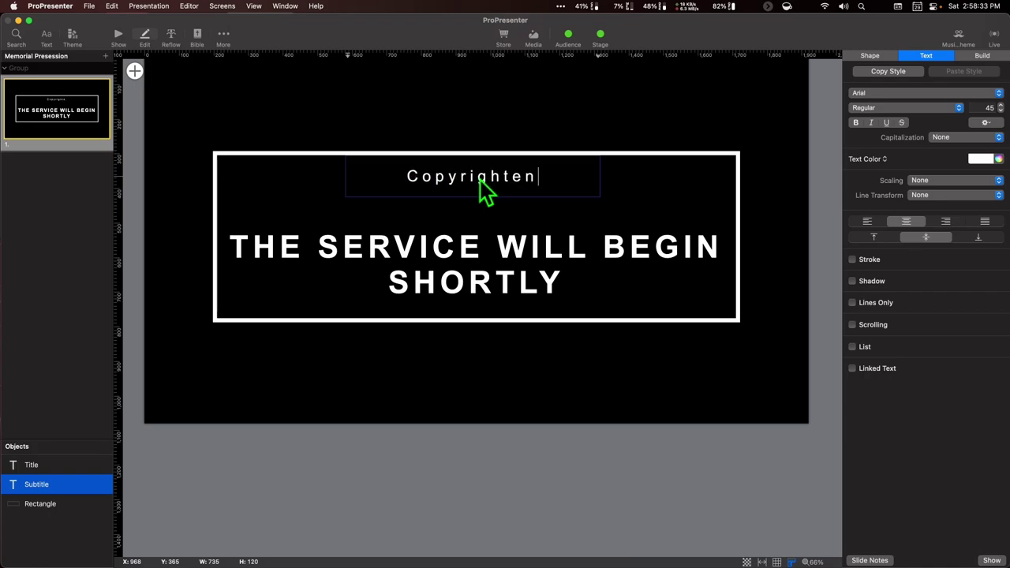
type(" mat")
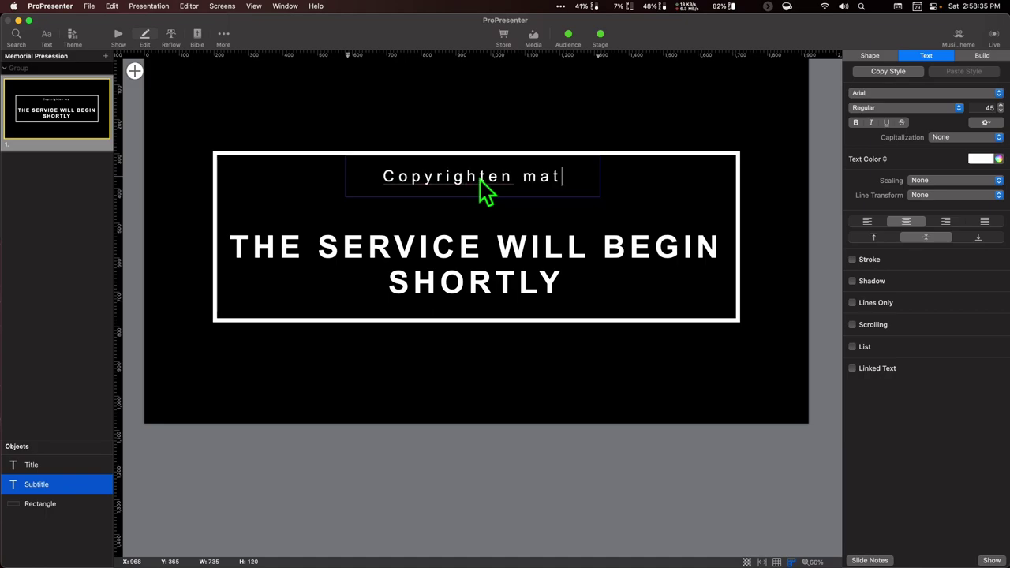
type("erial")
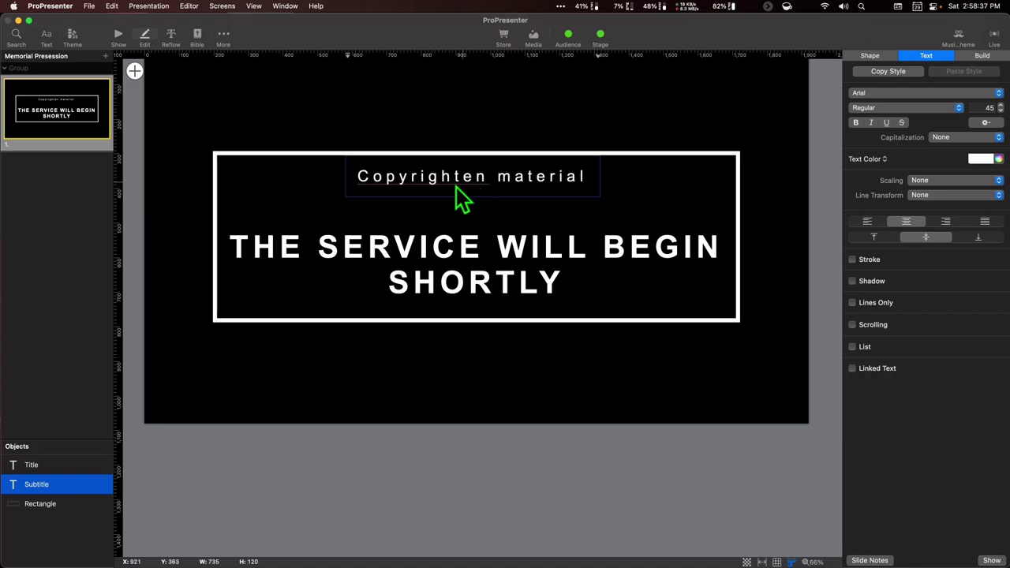
left_click(483, 177)
key("BackSpace")
key("BackSpace")
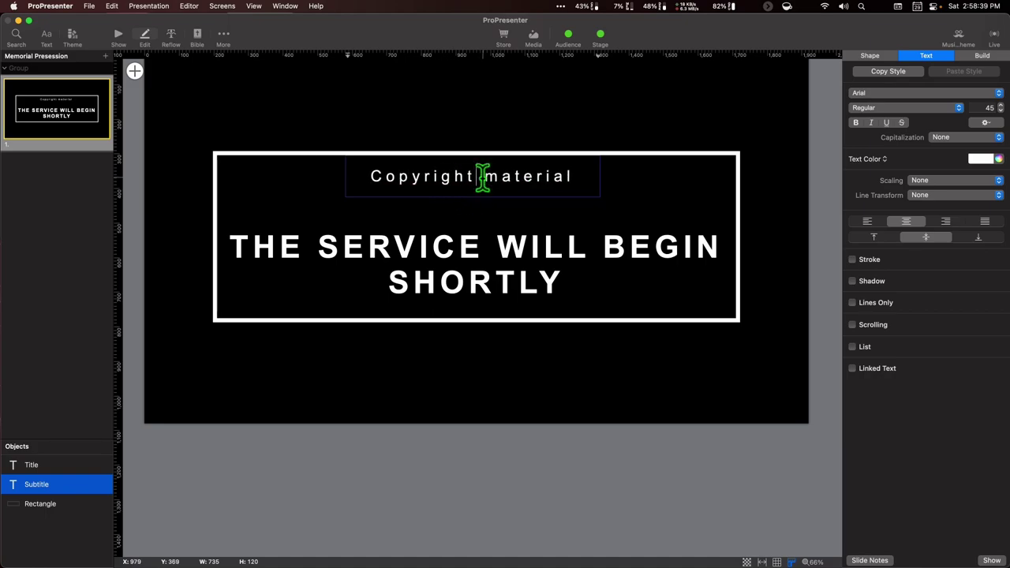
left_click(575, 175)
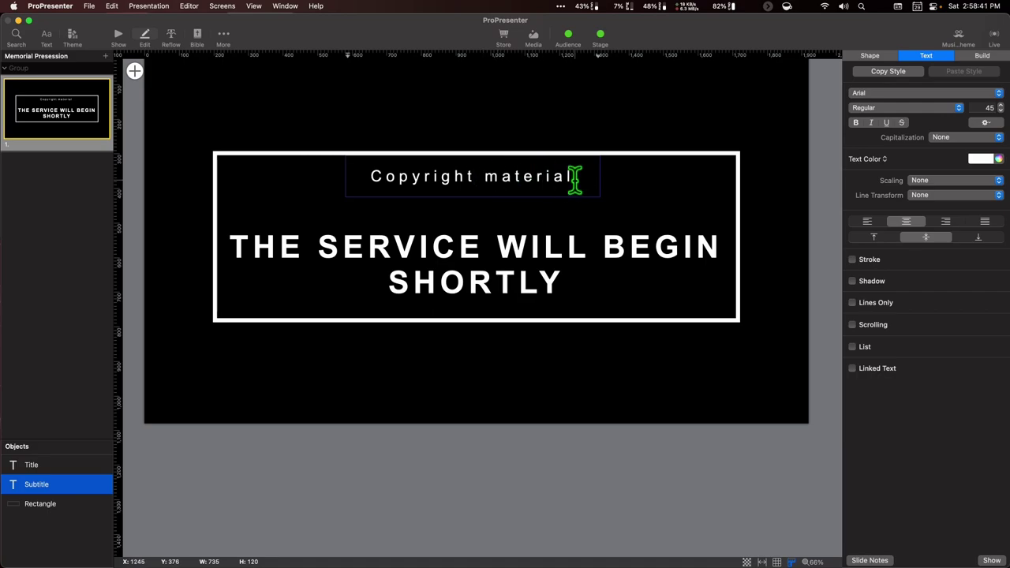
type("b")
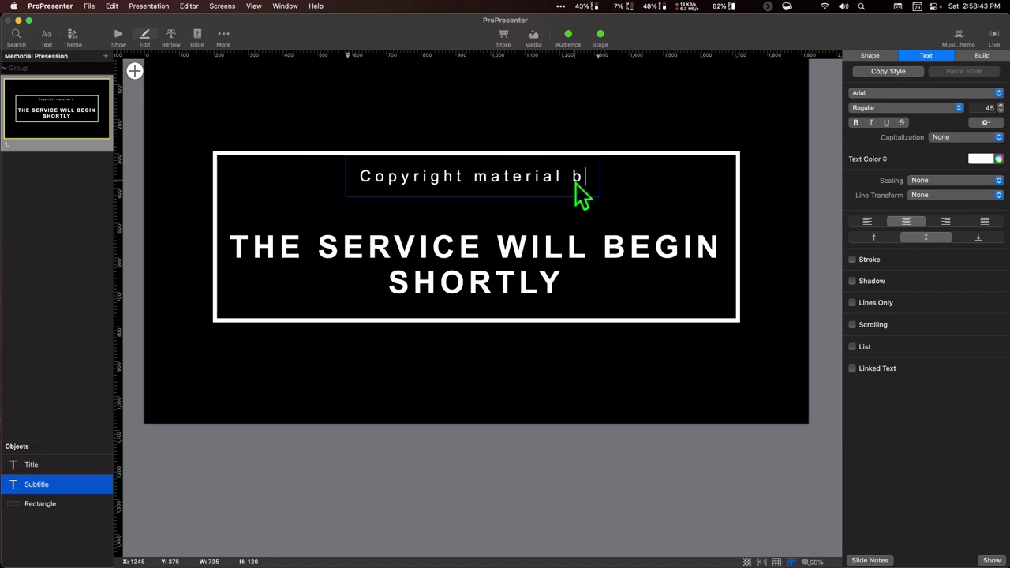
type("eing displayed")
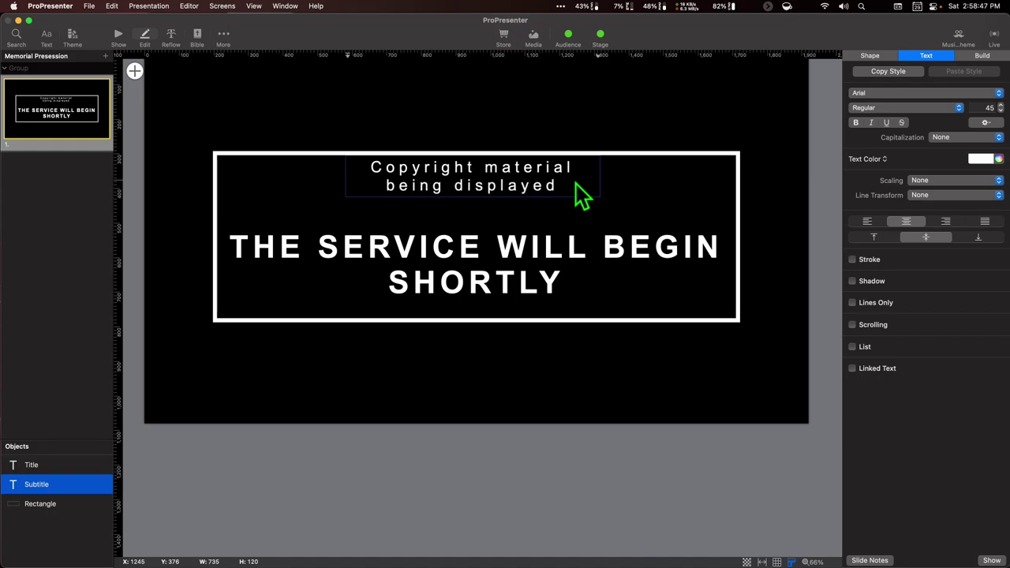
Move the rectangle up slightly to about X 204, Y 277 and return to the Show view.
left_click(514, 321)
left_click_drag(494, 193, 495, 189)
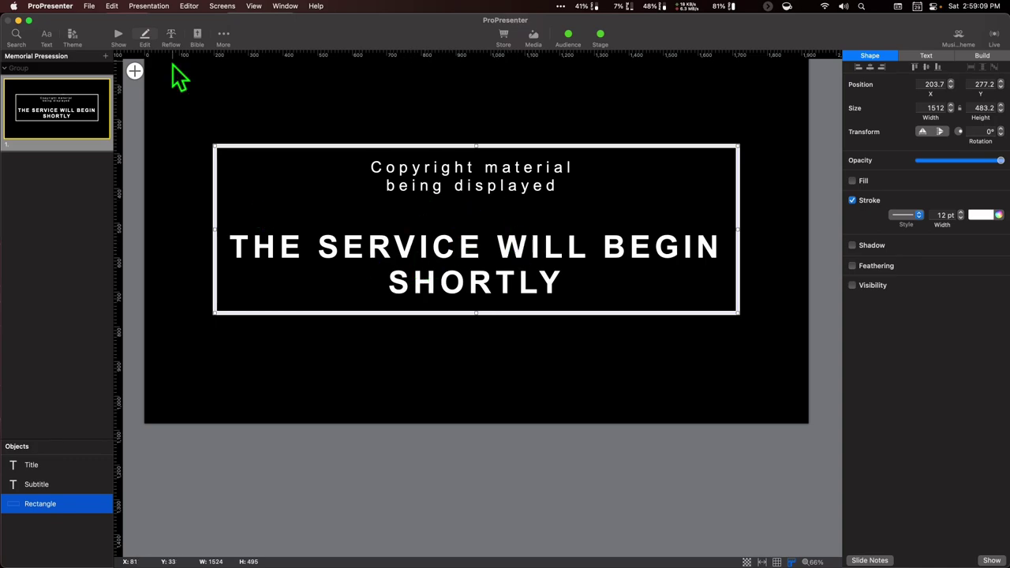
left_click(118, 35)
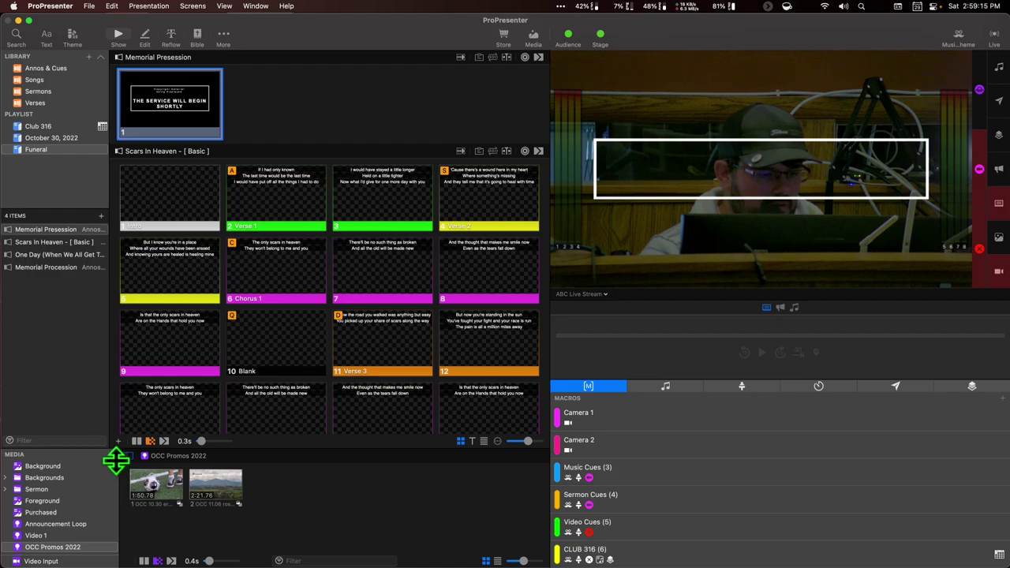
left_click(111, 455)
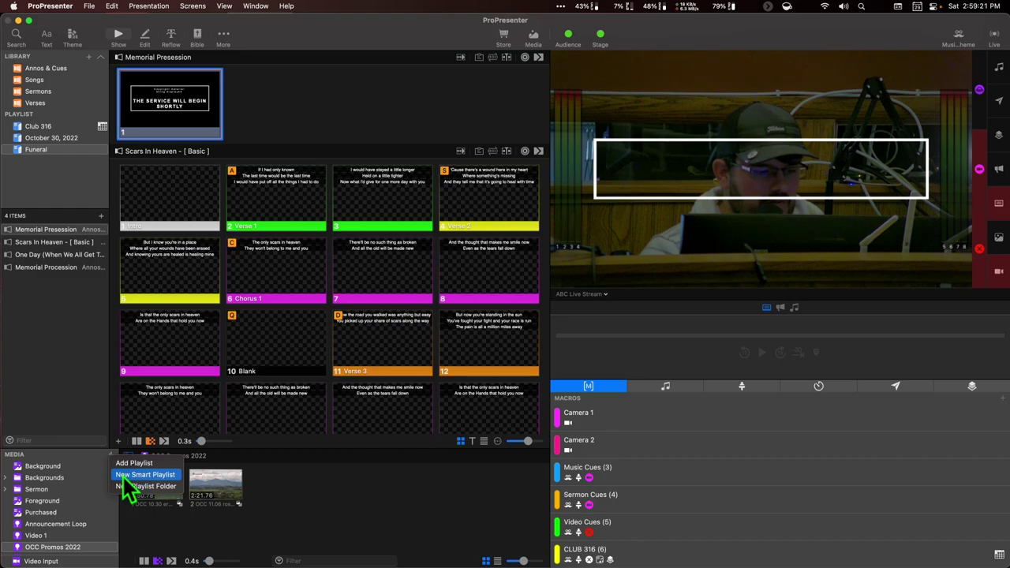
key("super+Tab")
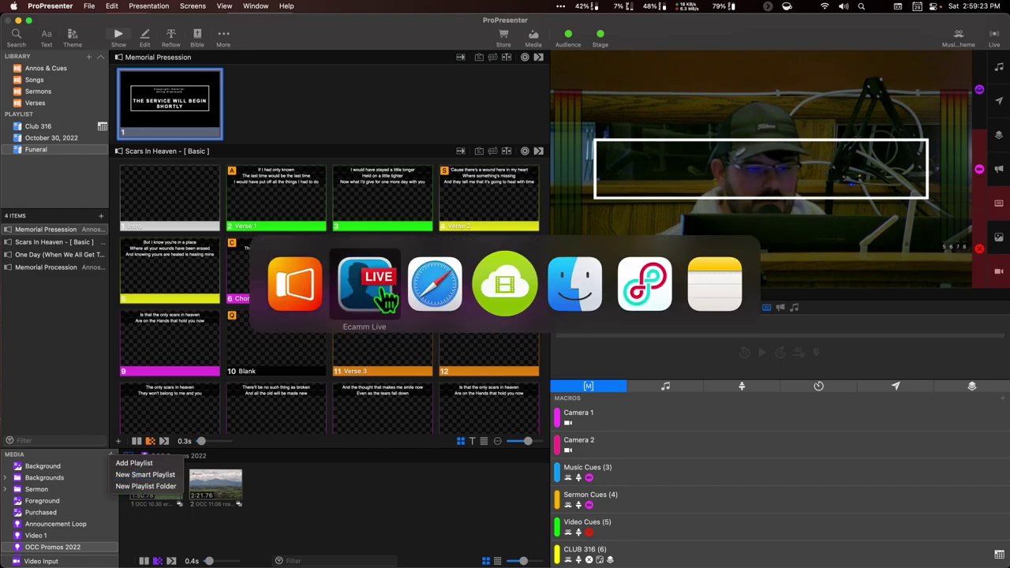
left_click(304, 292)
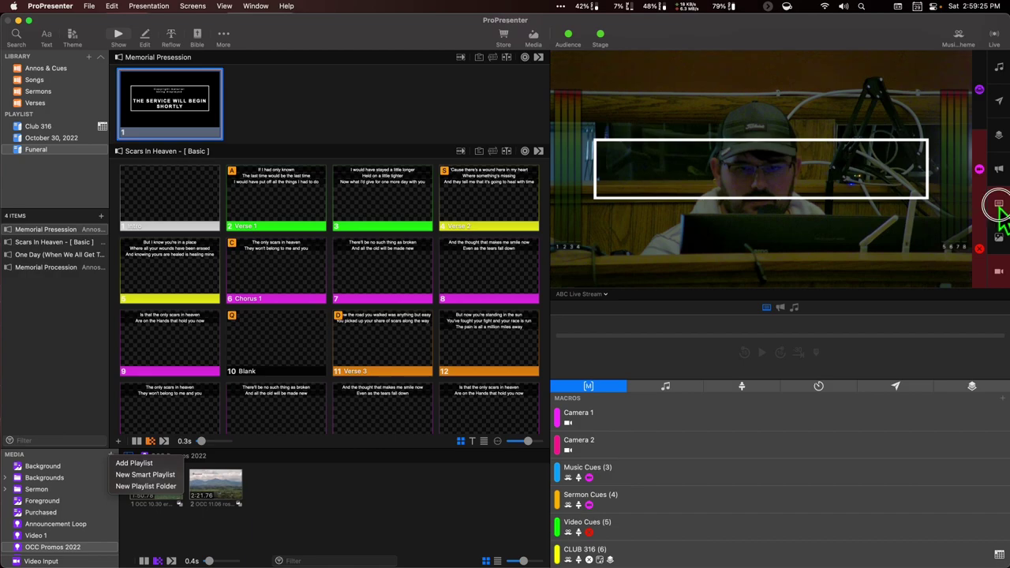
Clear the slide layer from the live output.
left_click(998, 205)
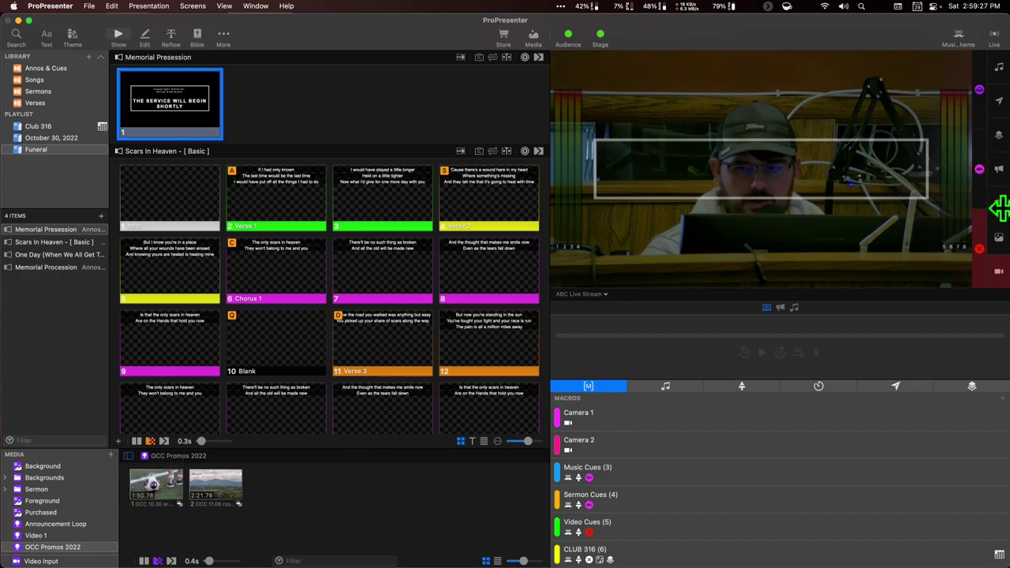
Switch to Finder, open the Movies folder and collapse its 4K Video Downloader folder.
key("super+Tab")
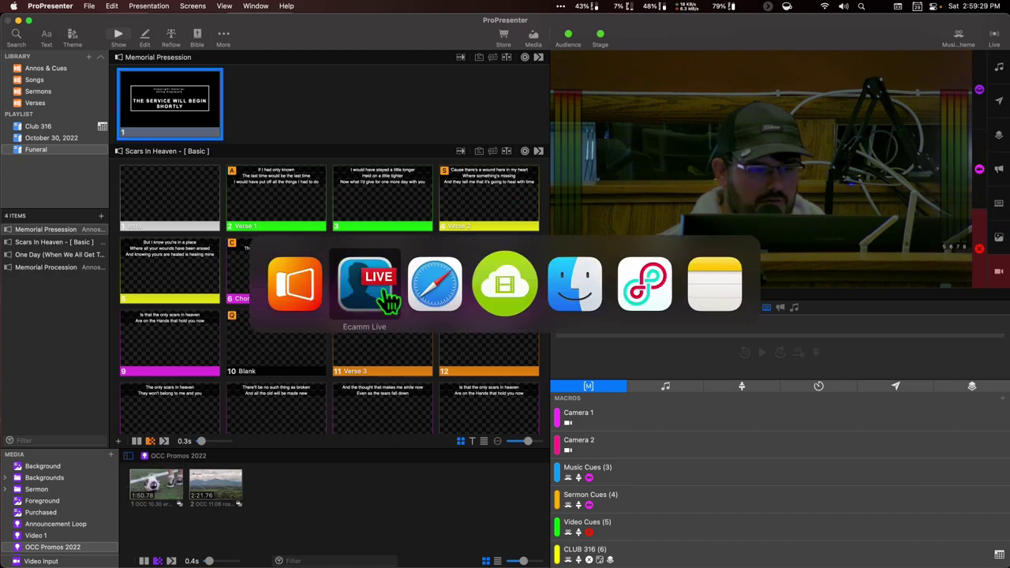
left_click(574, 296)
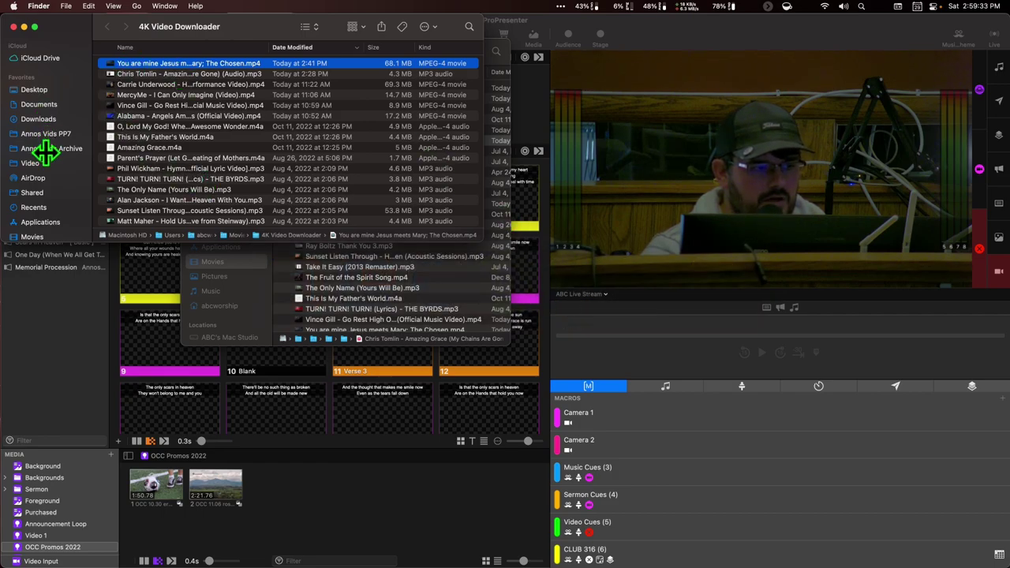
scroll(46, 211, "down", 3)
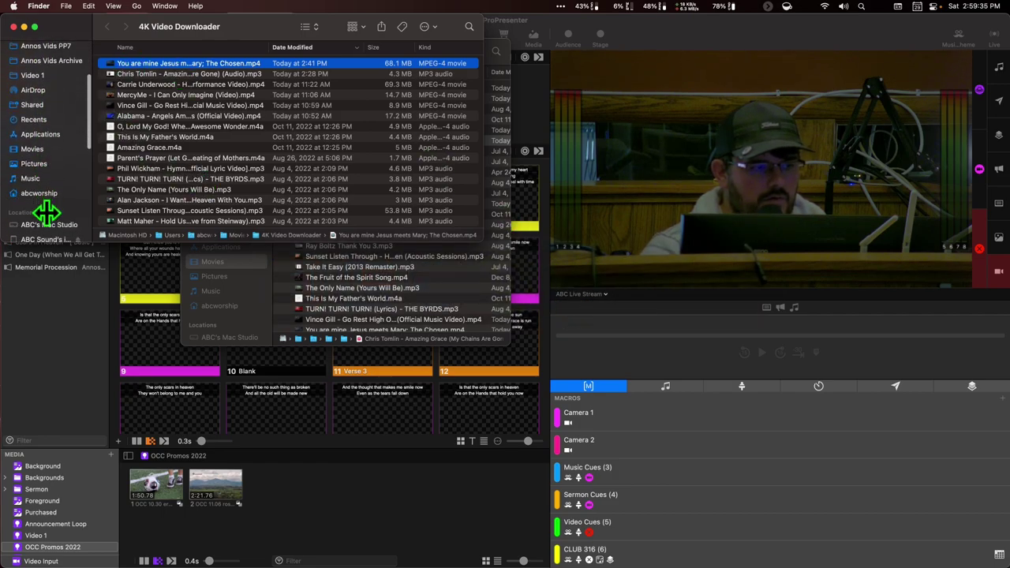
scroll(50, 130, "down", 2)
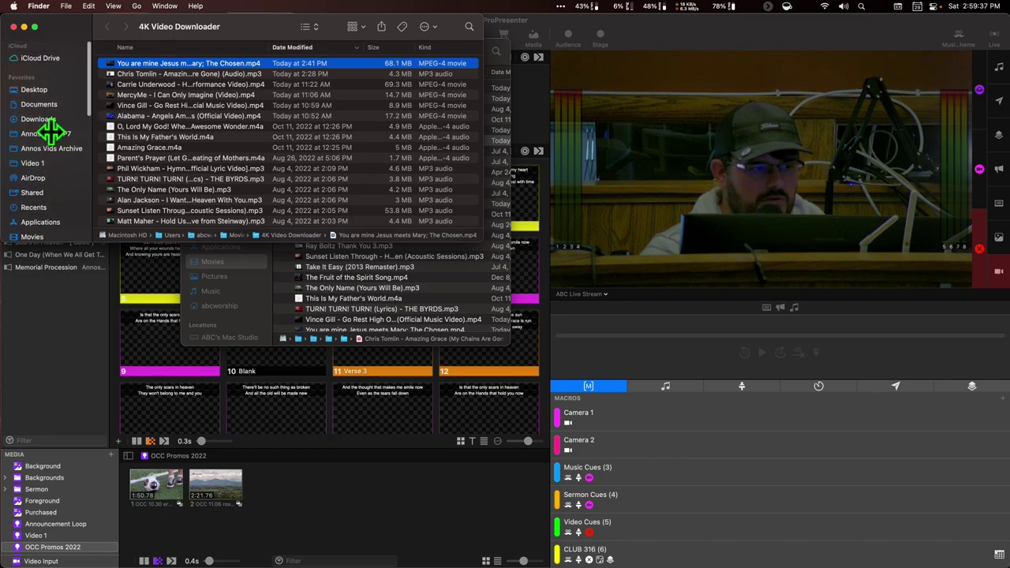
left_click(45, 180)
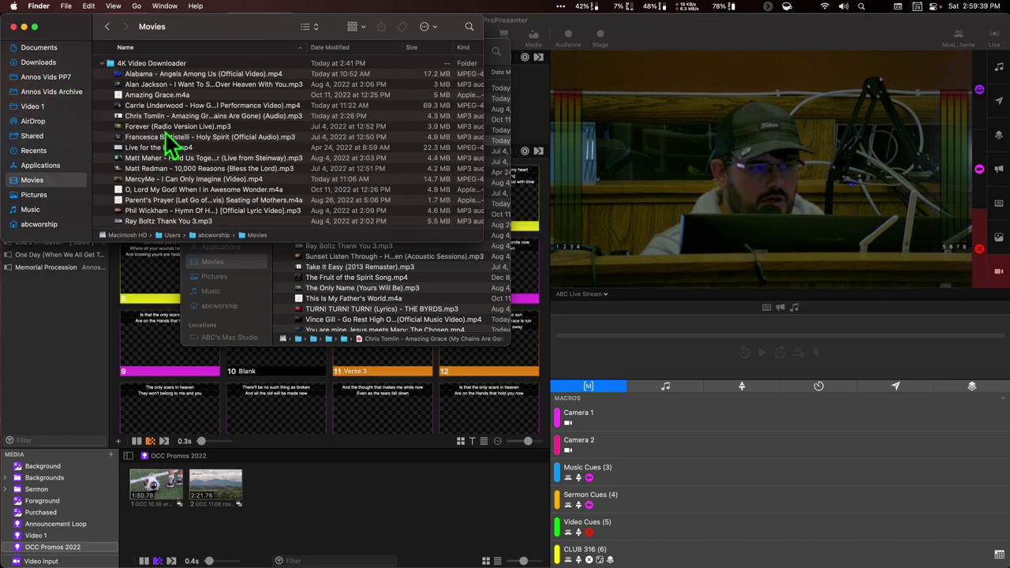
left_click(103, 64)
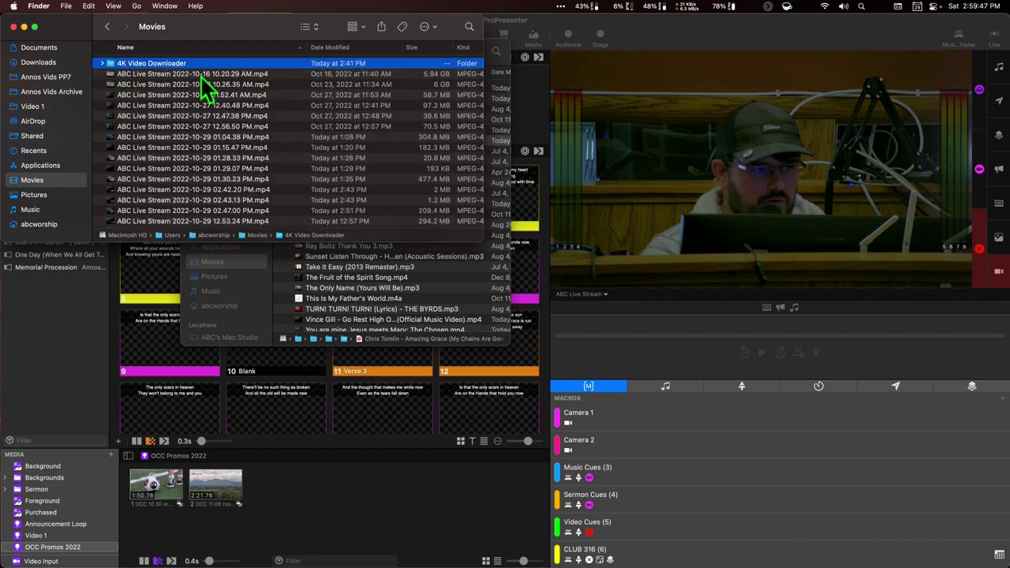
Move the recording "ABC Live Stream 2022-10-29 02.43.13 PM.mp4" to the Trash.
scroll(304, 194, "down", 2)
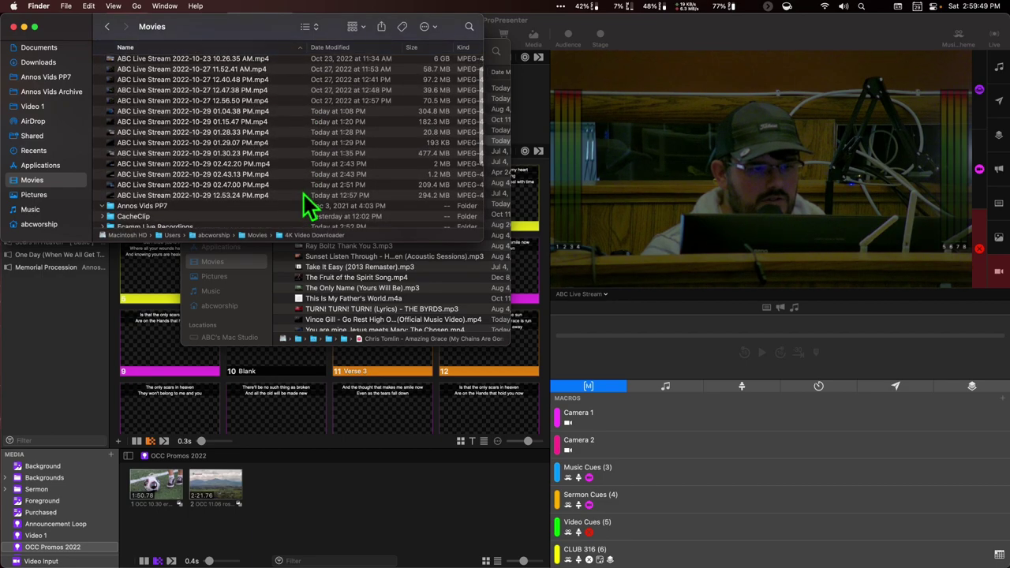
scroll(315, 199, "right", 2)
scroll(320, 201, "right", 3)
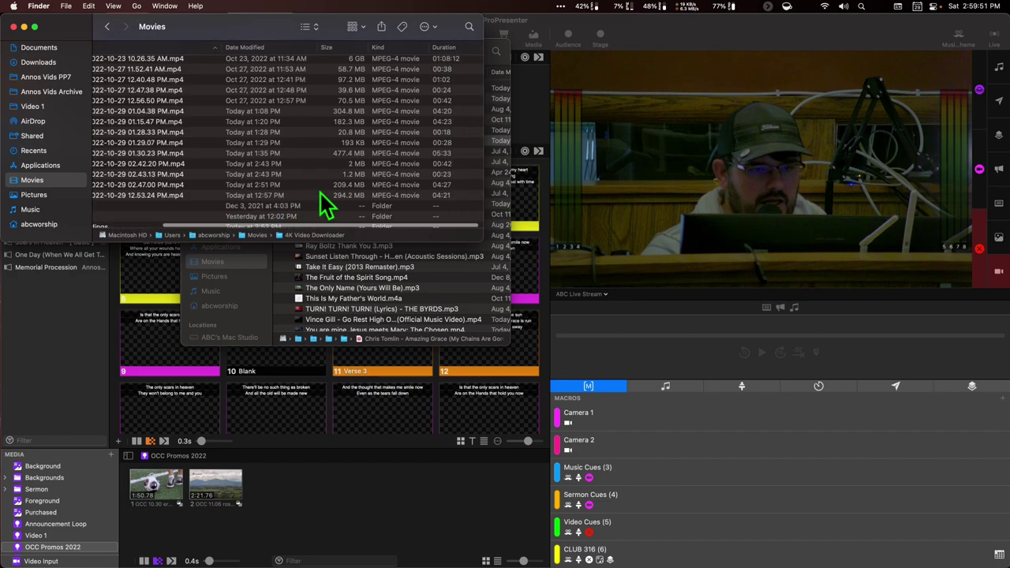
right_click(445, 175)
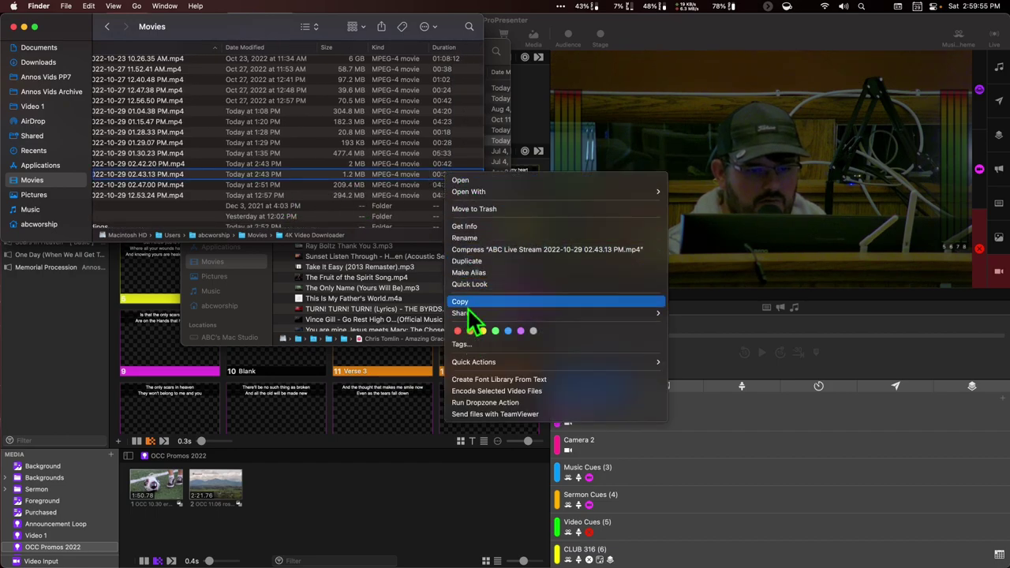
mouse_move(475, 192)
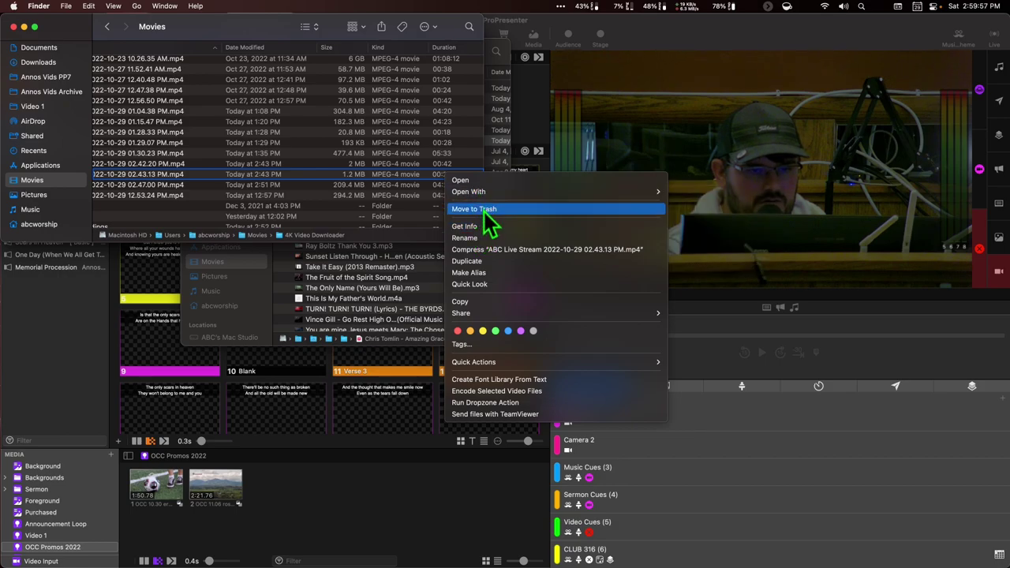
left_click(478, 209)
Preview the recording "ABC Live Stream 2022-10-29 12.53.24 PM.mp4" and rename it "I Can Imagine Lyrics".
left_click(447, 188)
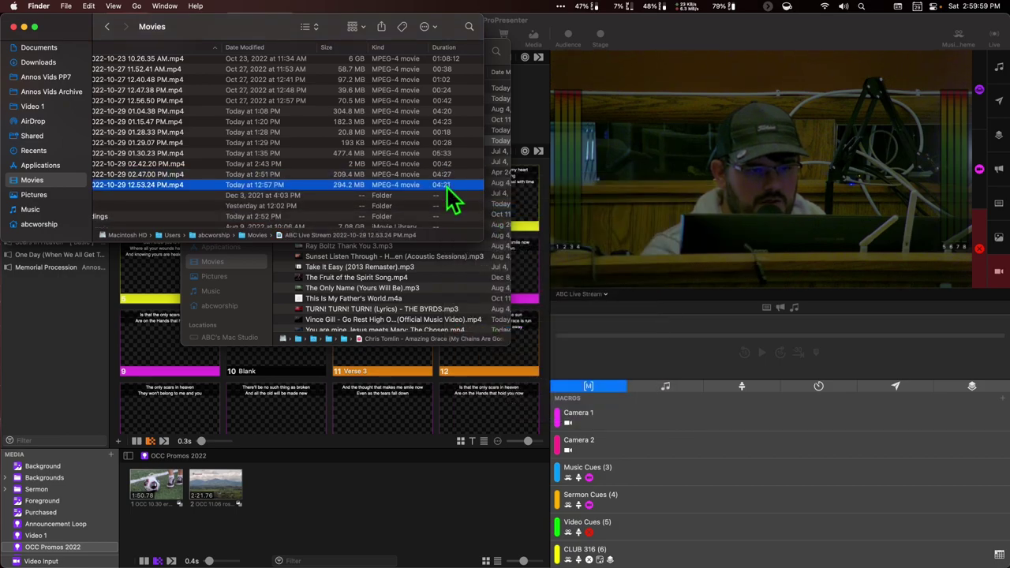
key("space")
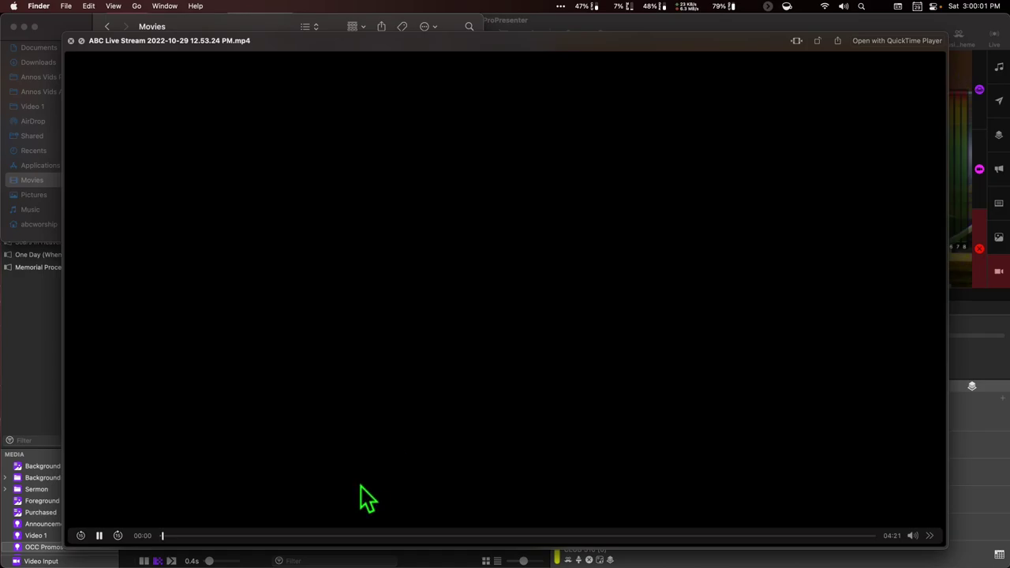
key("space")
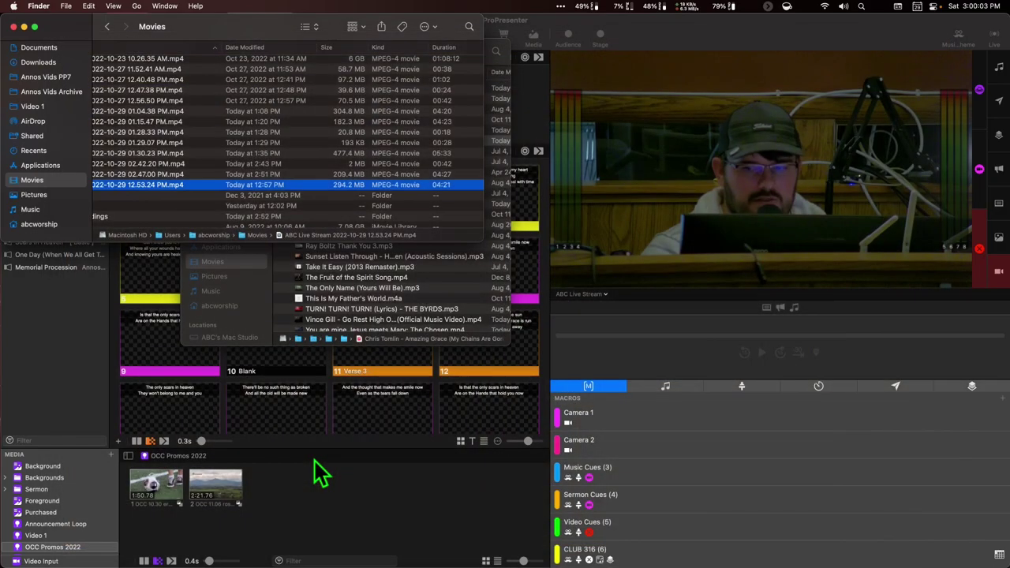
scroll(222, 193, "left", 3)
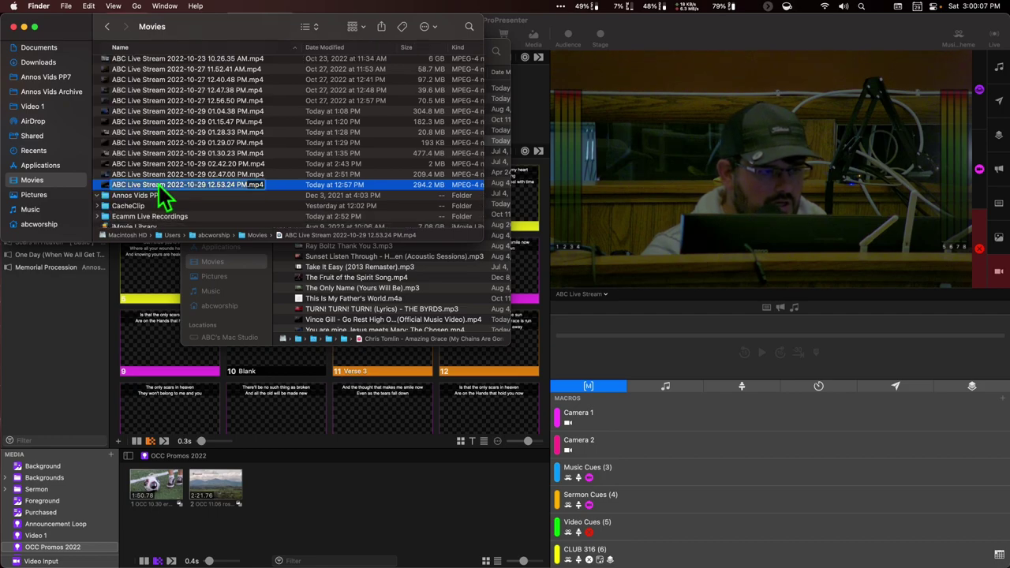
key("Return")
key("BackSpace")
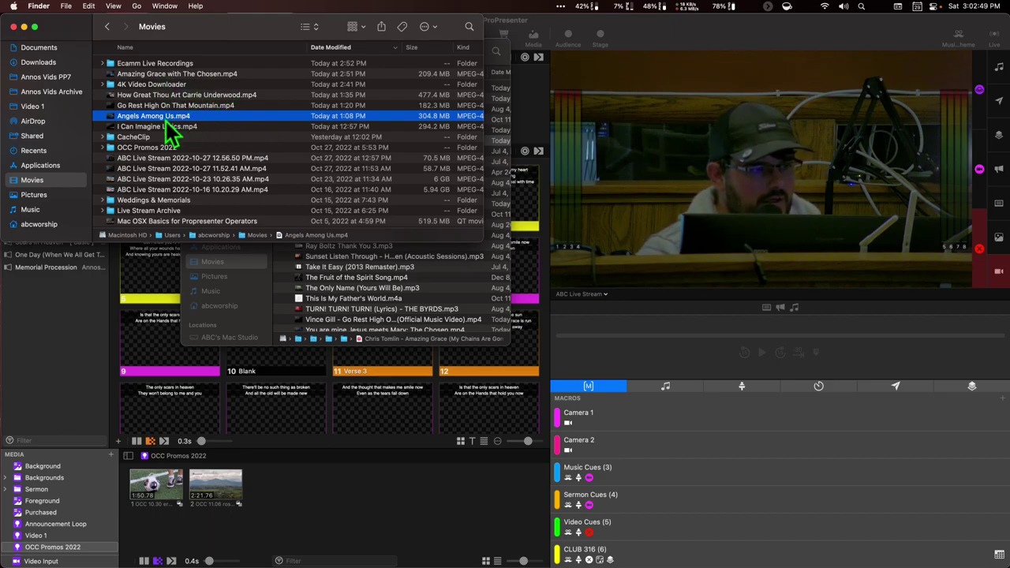
Group the Go Rest High On That Mountain, Angels Among Us and I Can Imagine Lyrics videos into a new folder named "Memorial Precession".
scroll(136, 107, "down", 1)
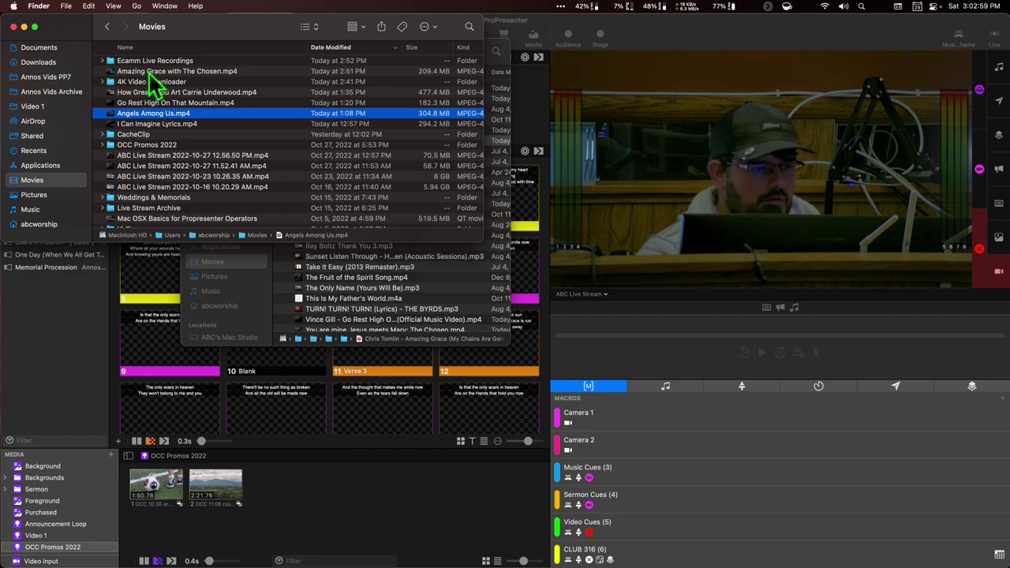
left_click(136, 125)
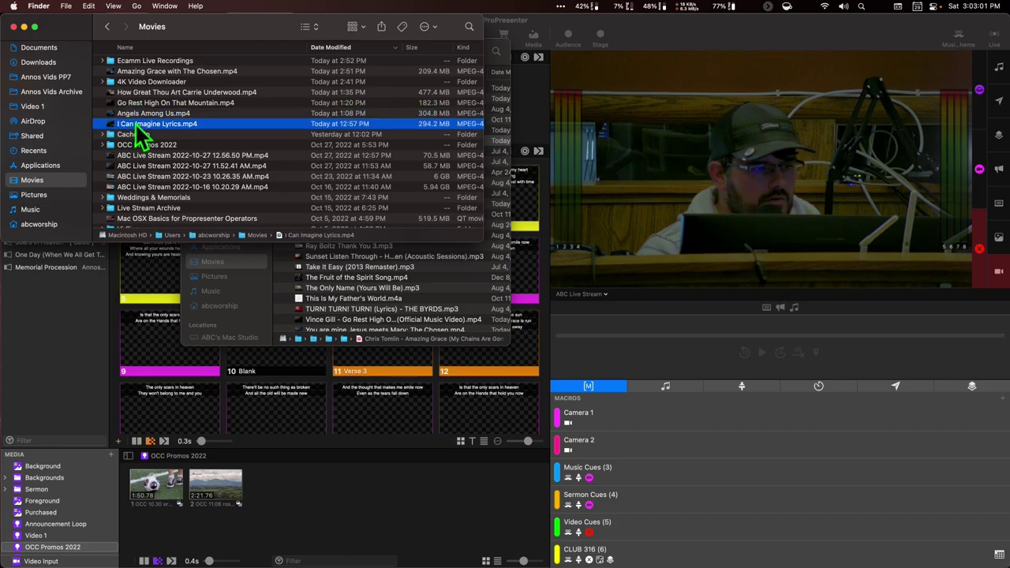
left_click(140, 105, "shift")
right_click(141, 103)
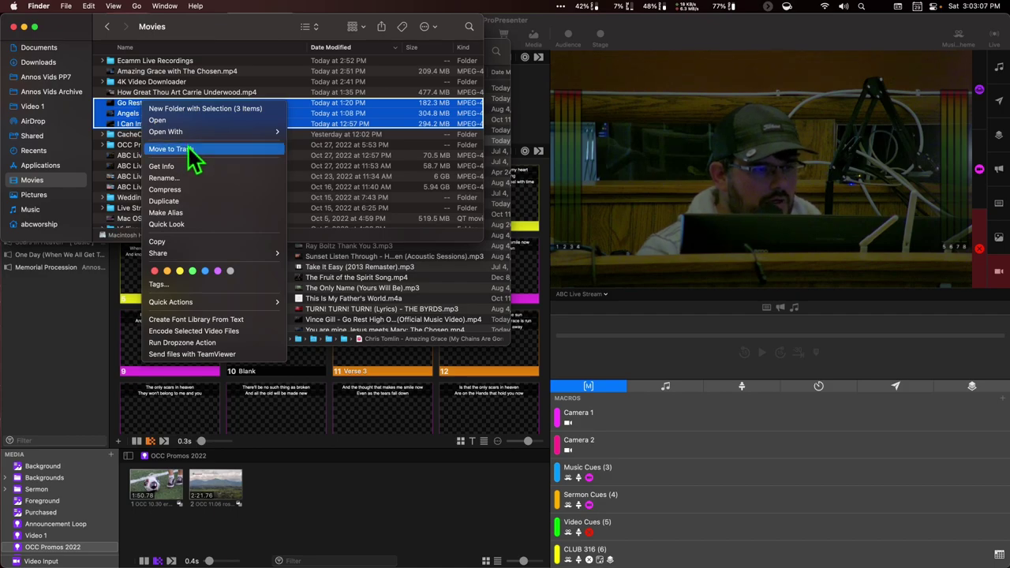
left_click(192, 111)
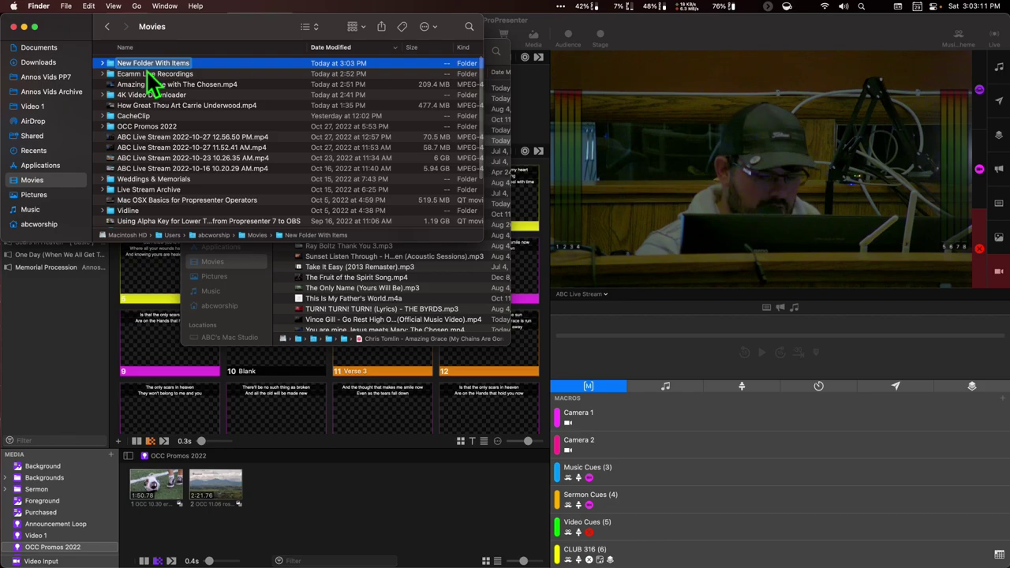
type("Memor")
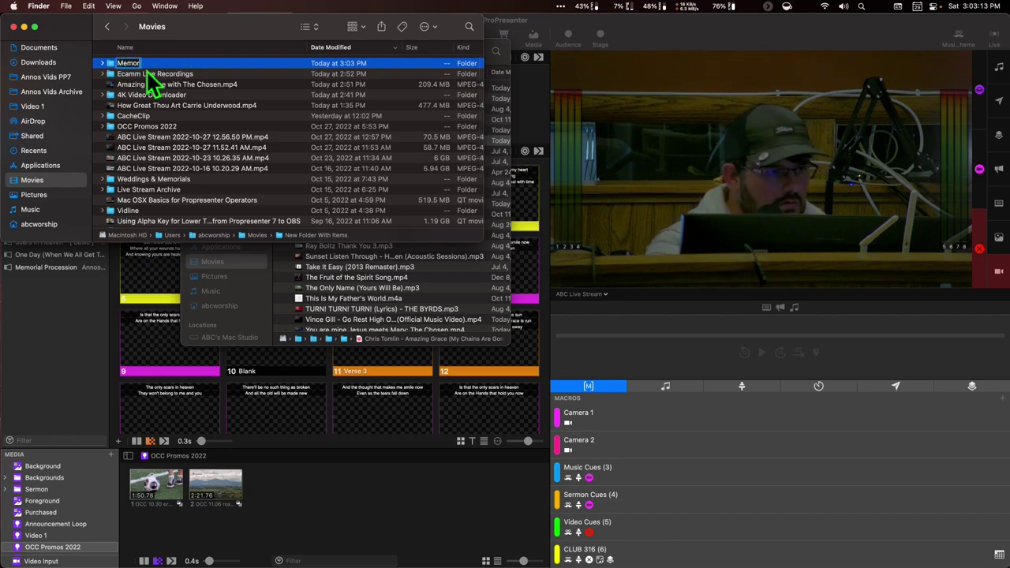
type("ial Prec")
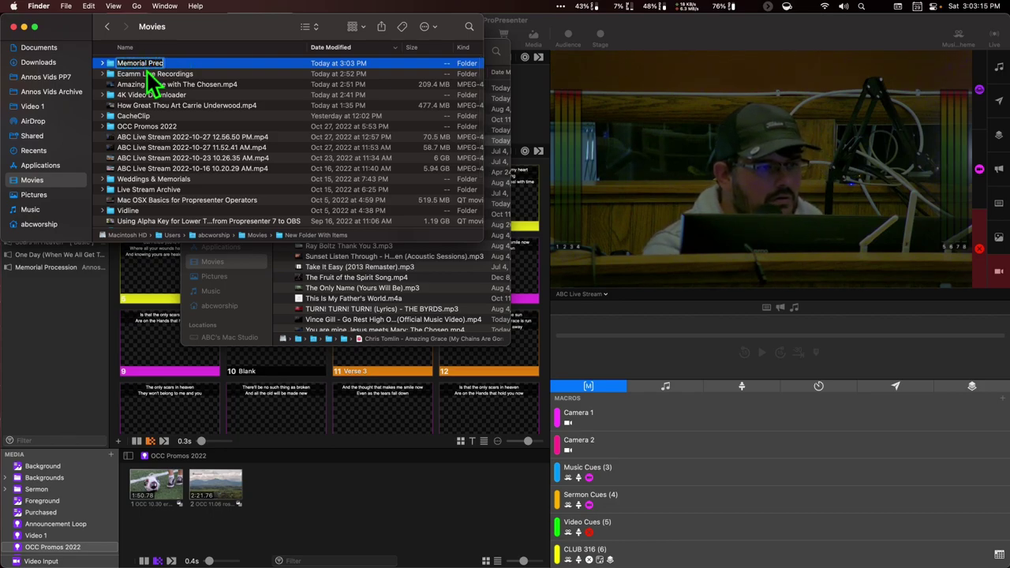
type("ession")
key("Return")
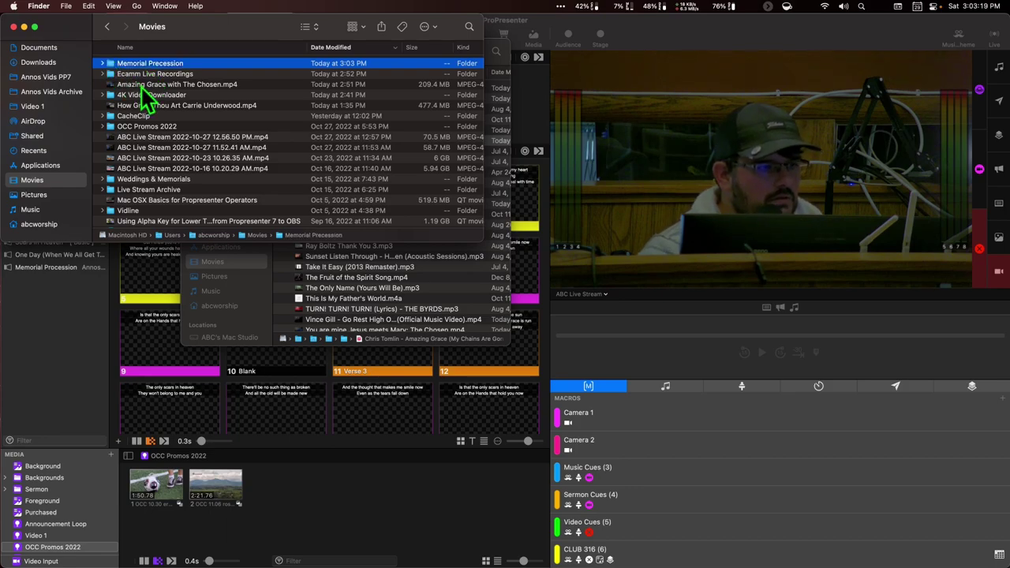
Create another new folder in Movies named "Memorial Procession".
left_click(142, 85)
left_click(434, 28)
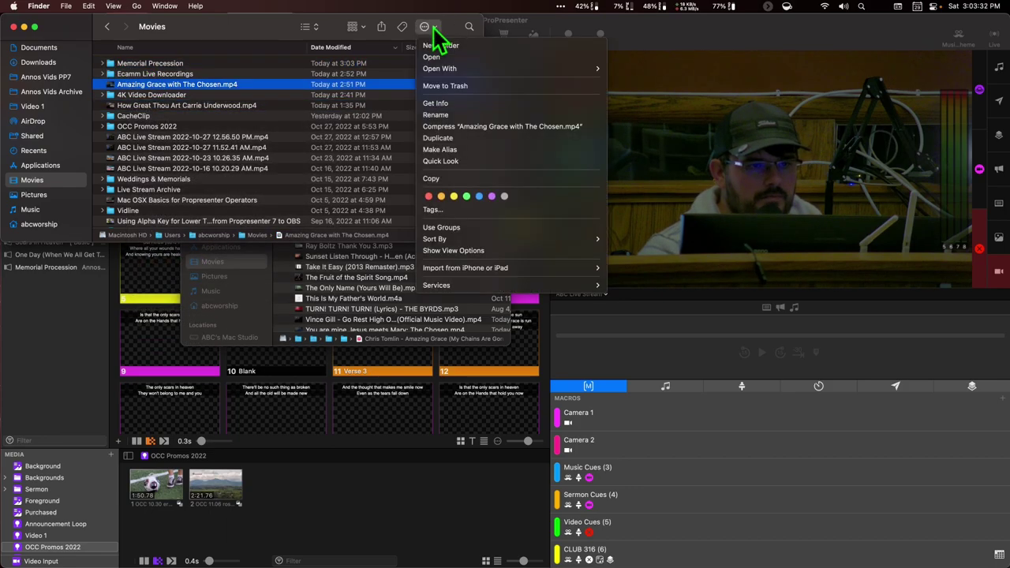
left_click(439, 42)
left_click(145, 64)
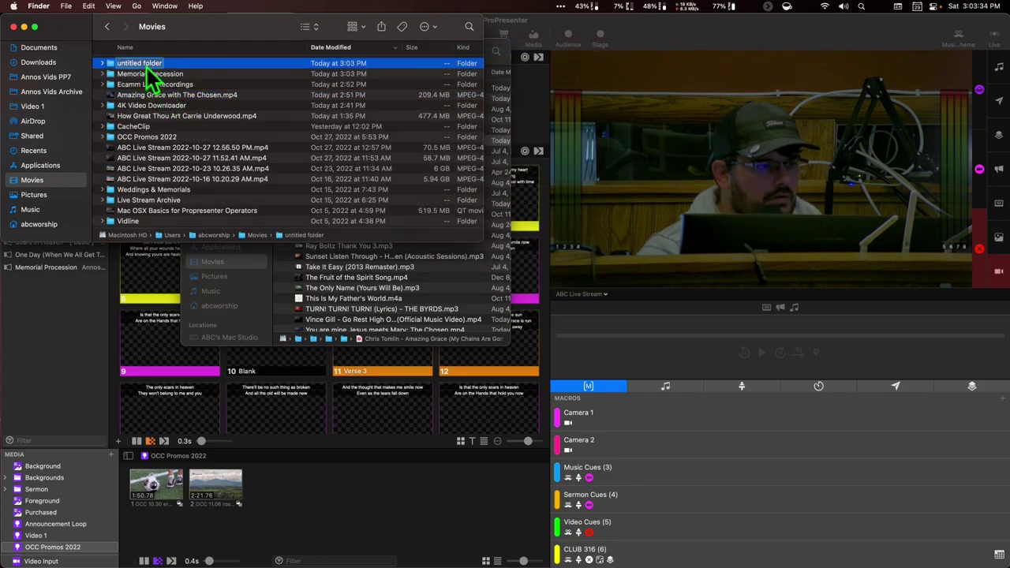
type("Memorial")
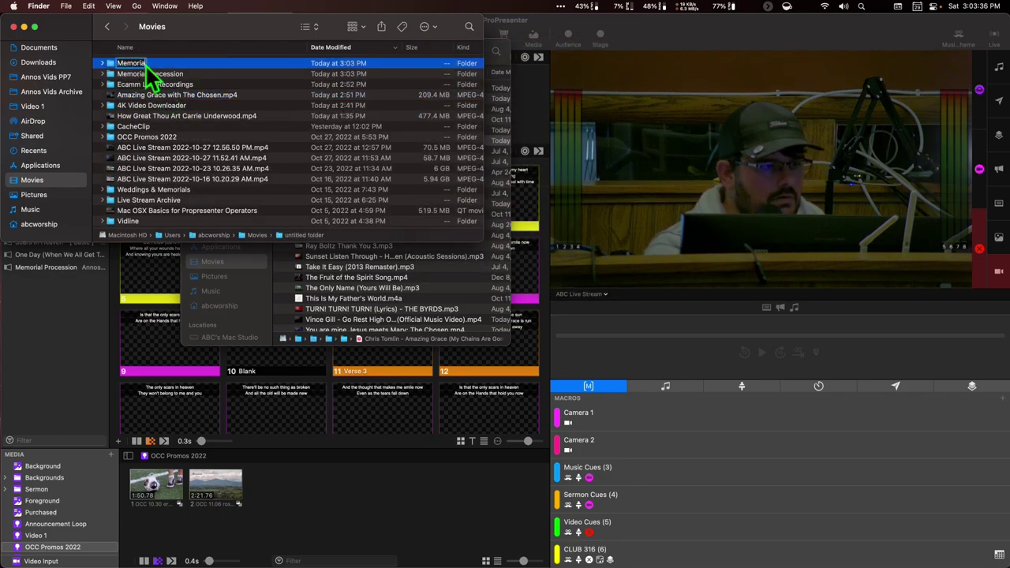
type(" Pro")
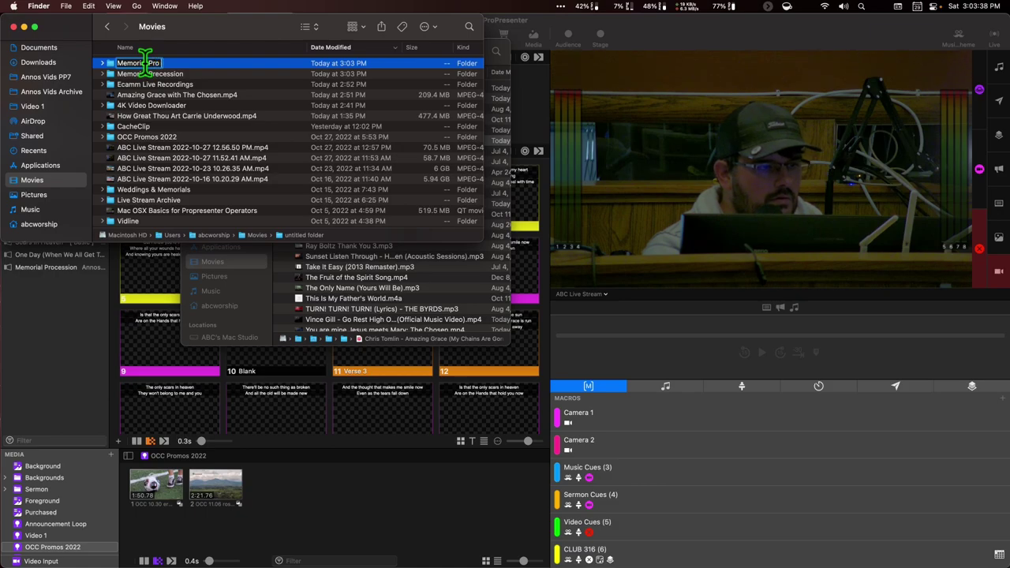
type("cession")
key("Return")
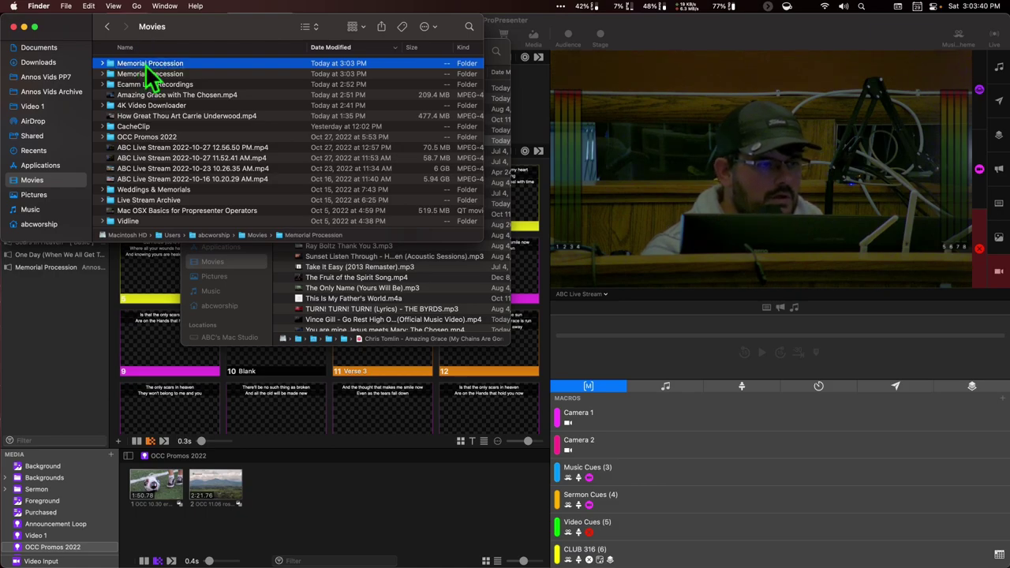
Move the Amazing Grace with The Chosen and How Great Thou Art Carrie Underwood videos into Memorial Procession, and expand the folder.
left_click_drag(131, 96, 136, 63)
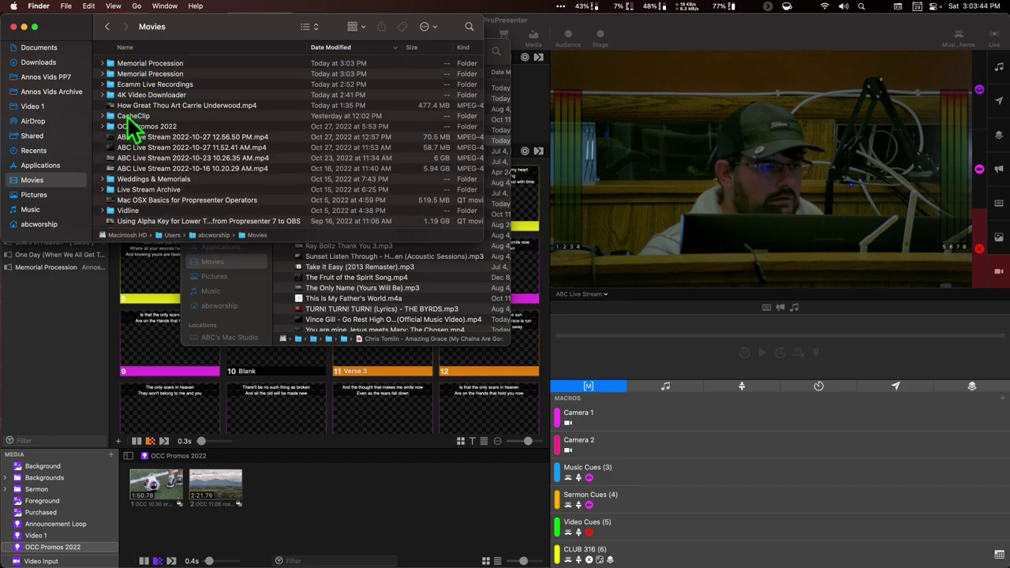
left_click_drag(127, 104, 134, 65)
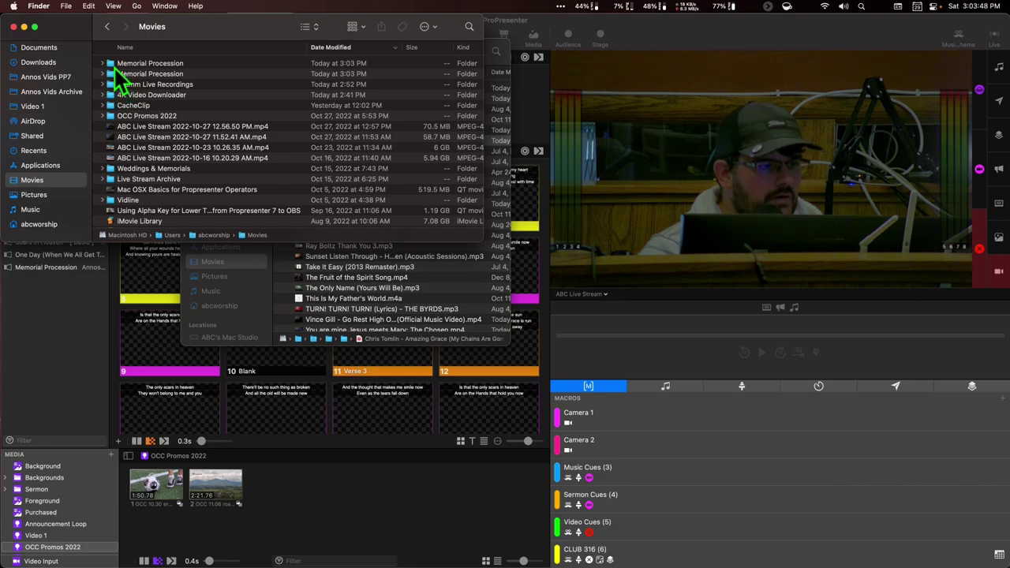
left_click(112, 63)
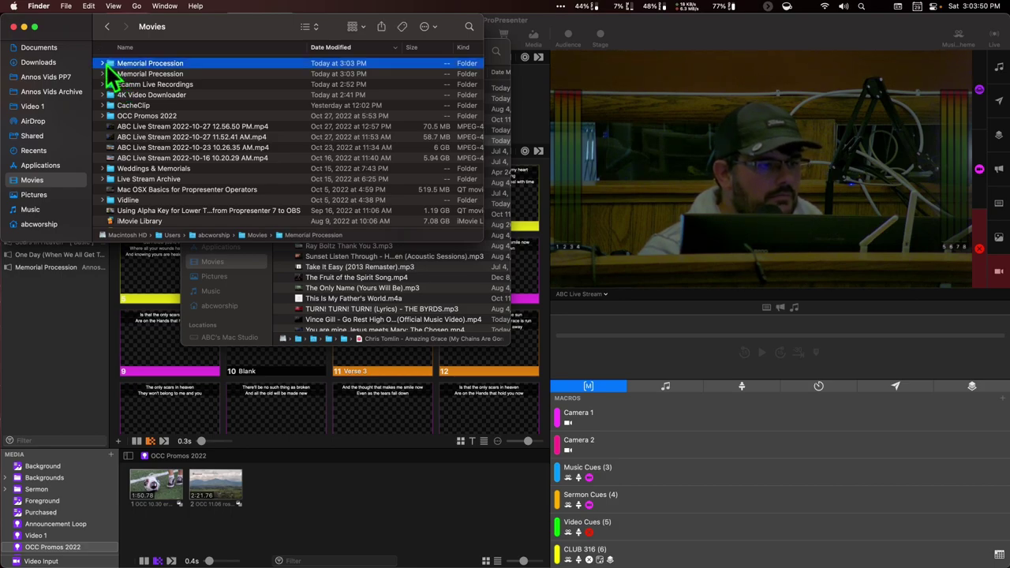
left_click(100, 63)
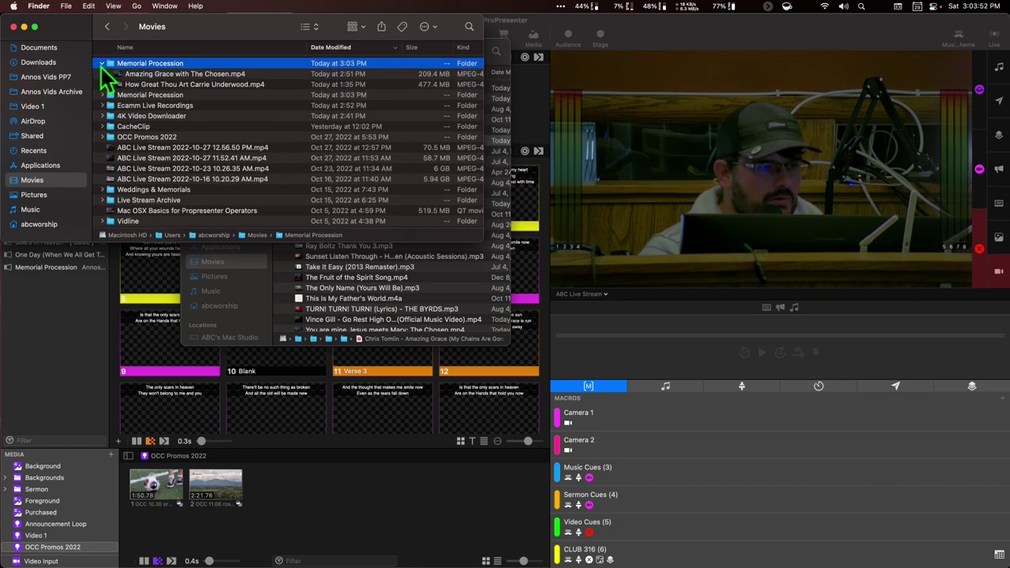
Expand the Memorial Precession folder, and in ProPresenter add a smart media playlist linked to the Memorial Precession folder in Movies.
left_click(101, 95)
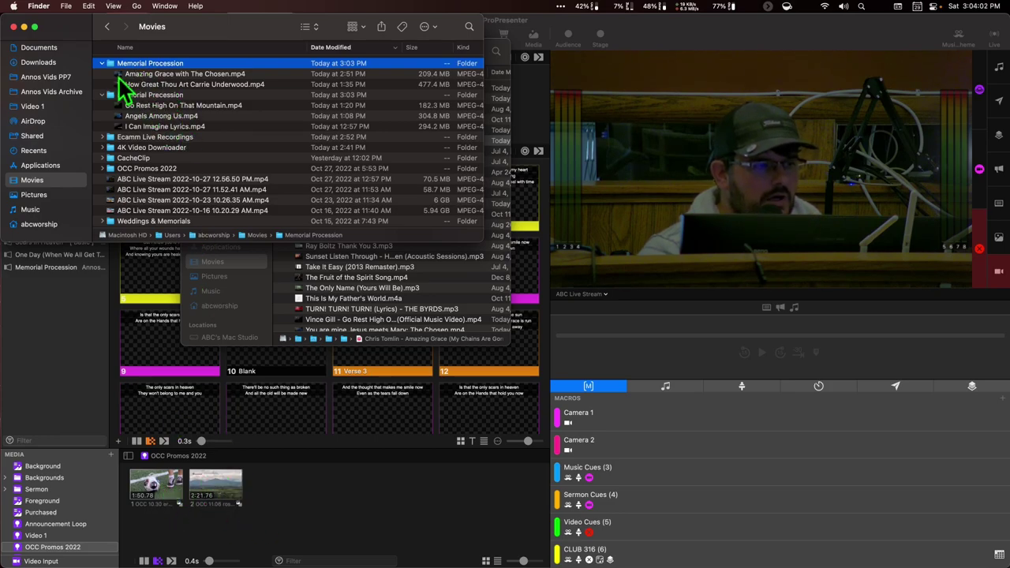
left_click(91, 526)
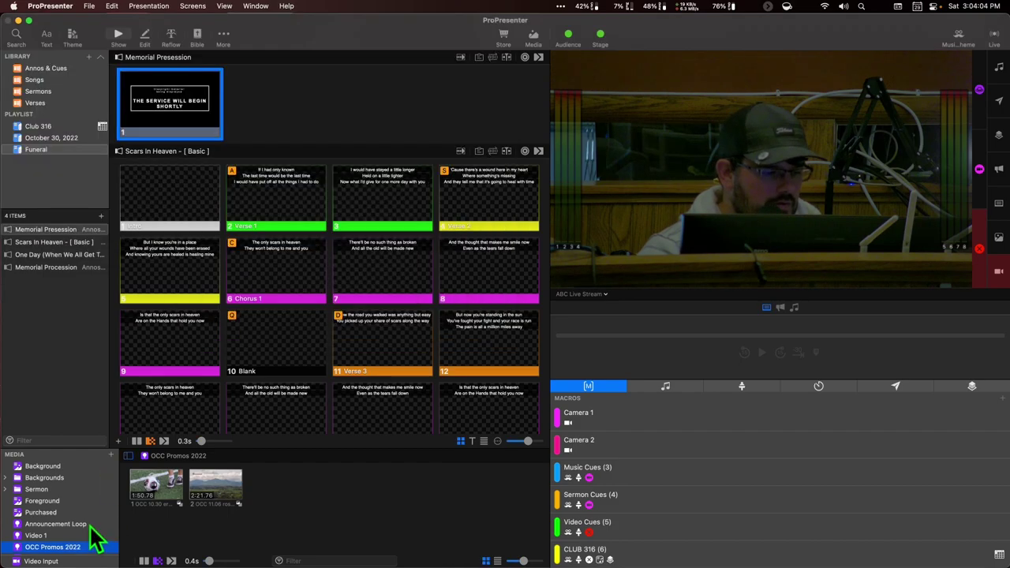
left_click(110, 456)
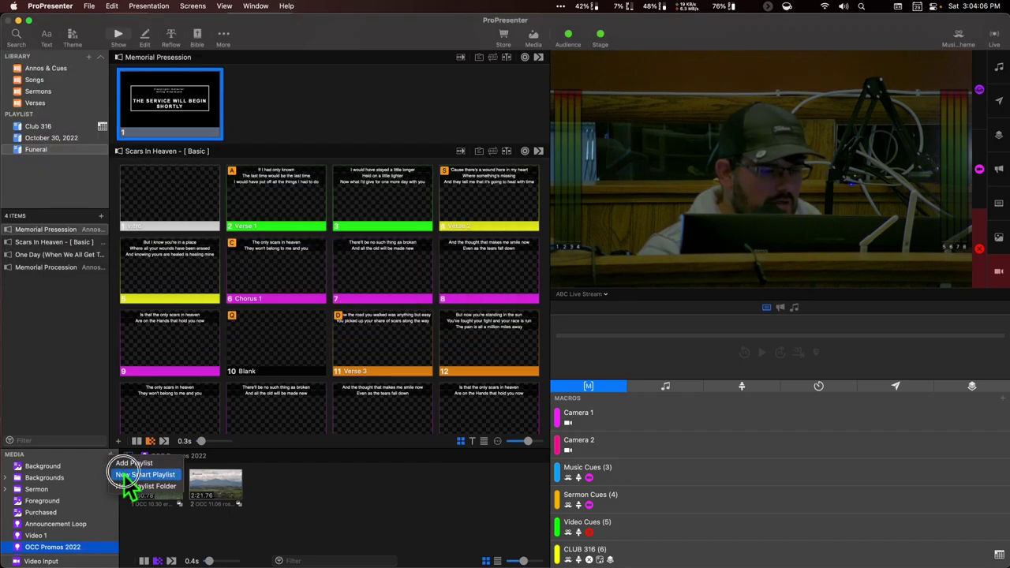
left_click(142, 474)
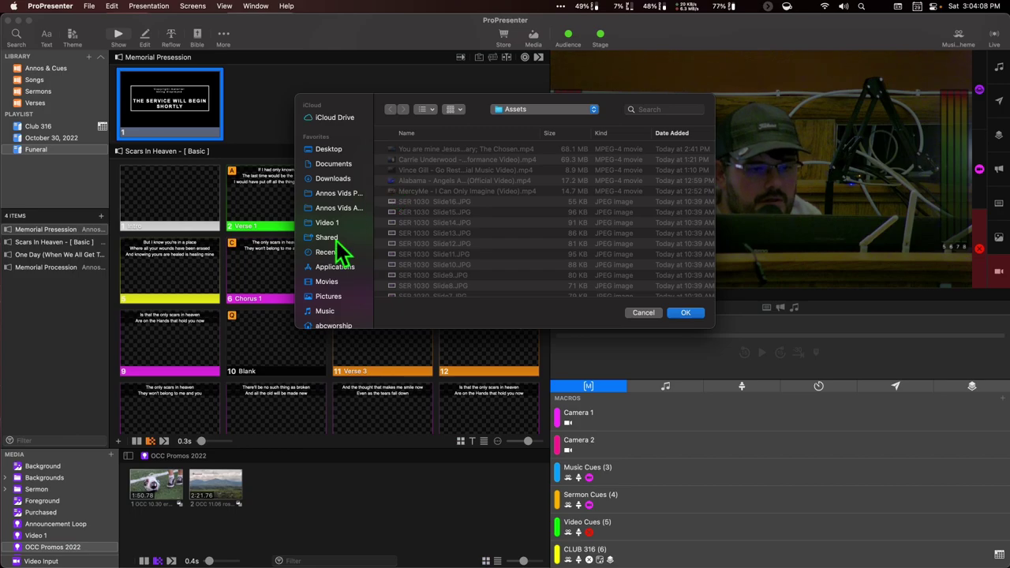
scroll(338, 245, "down", 2)
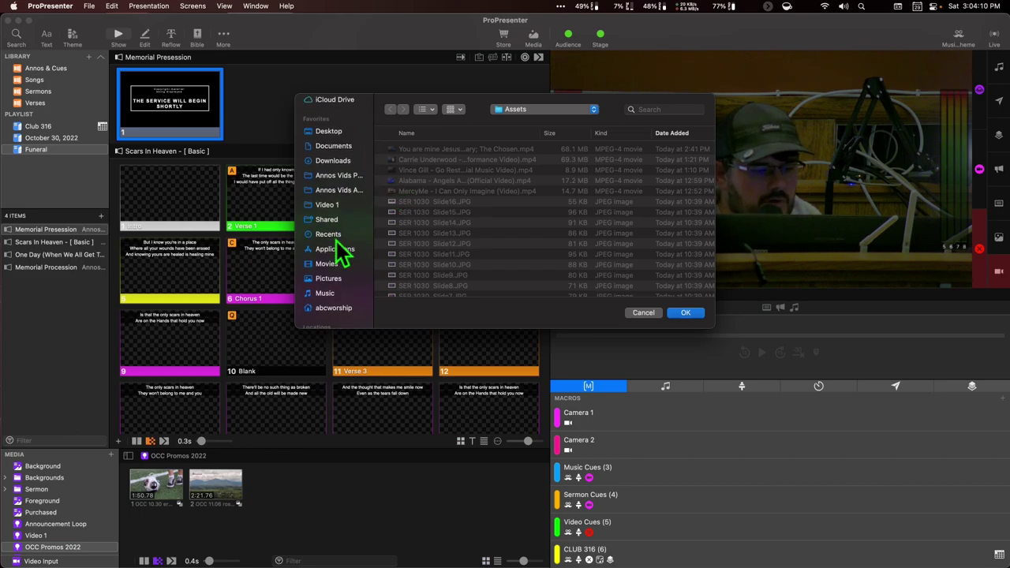
scroll(339, 251, "up", 2)
scroll(337, 244, "down", 2)
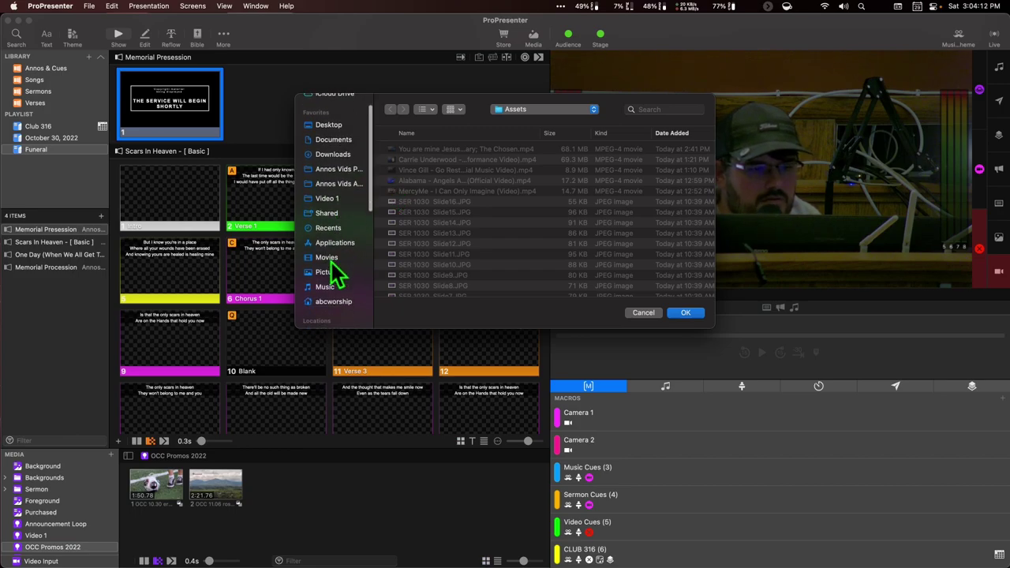
left_click(329, 258)
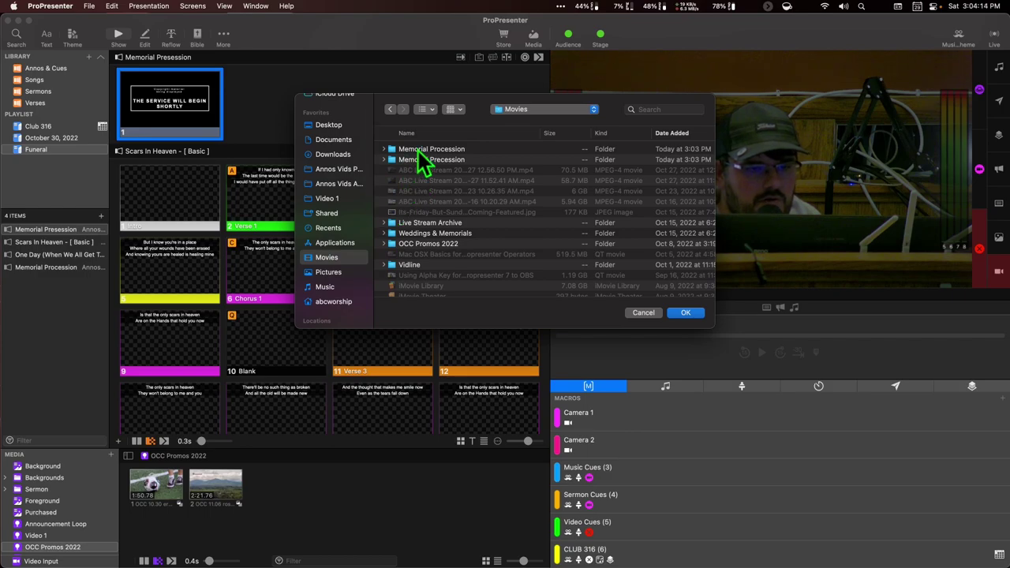
left_click(422, 160)
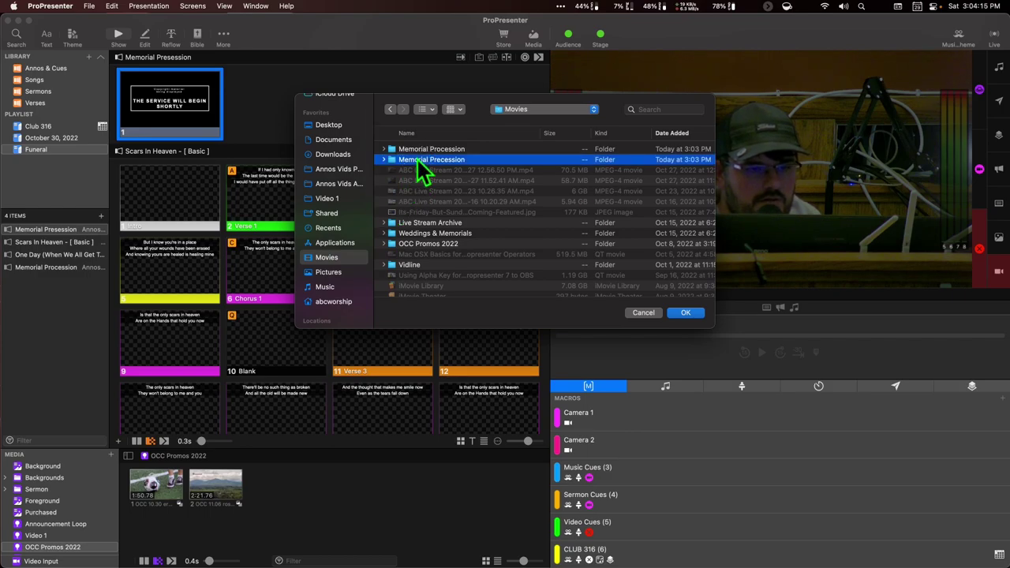
left_click(683, 313)
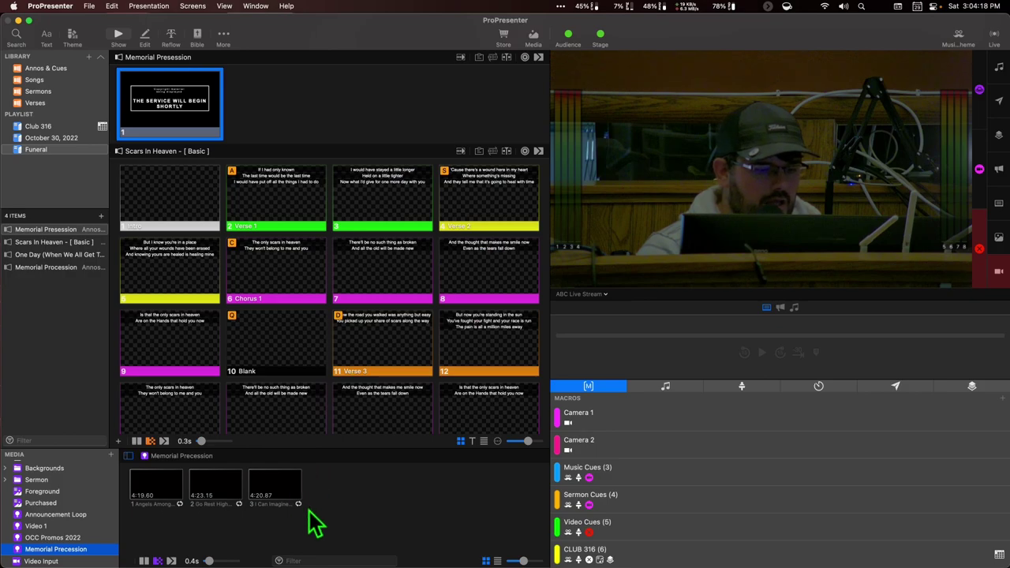
Set the Memorial Precession smart playlist's behavior to Background.
right_click(71, 550)
mouse_move(116, 507)
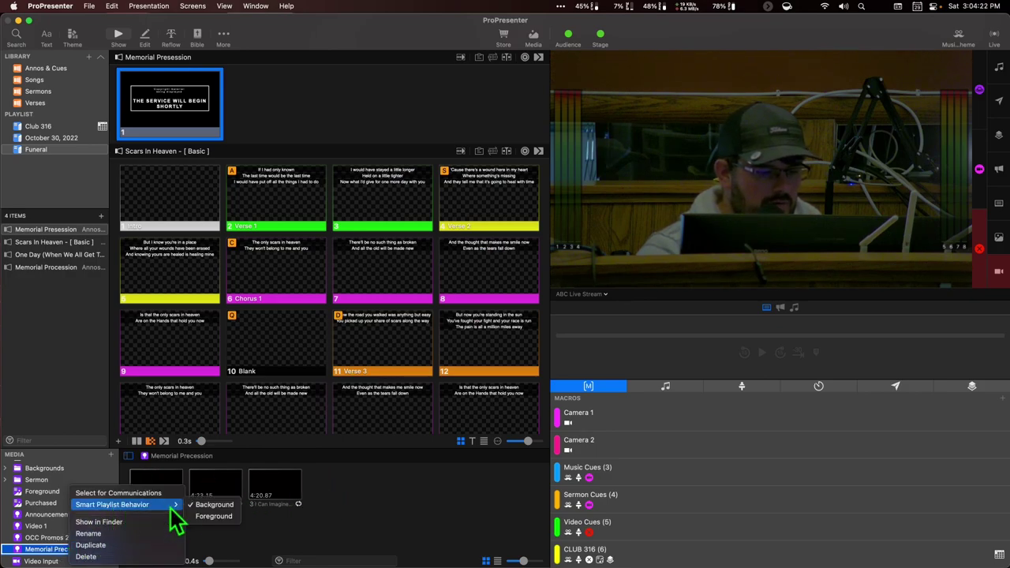
left_click(211, 505)
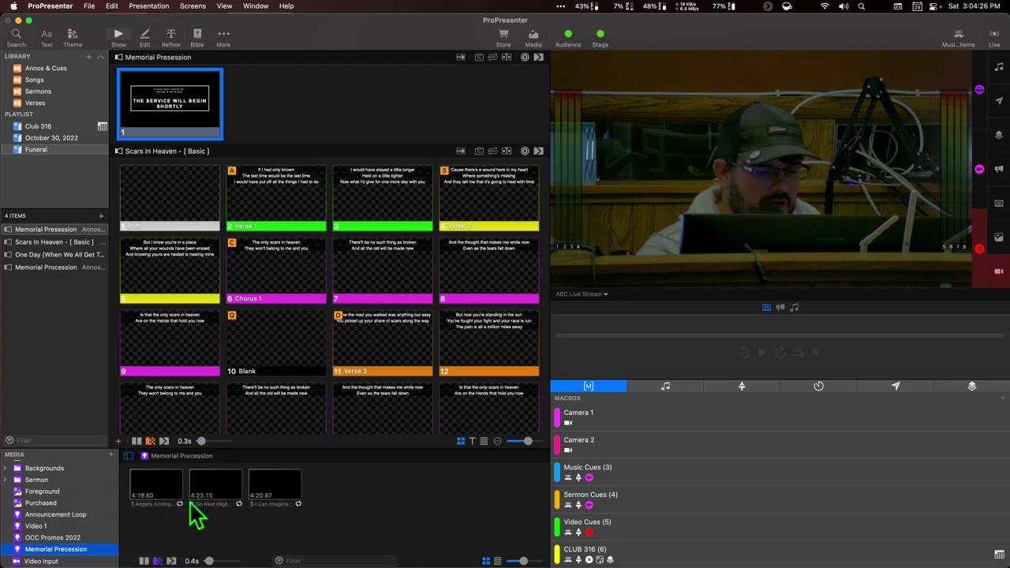
Select all three videos in the Memorial Precession playlist and set their Next Cue so they play one after another.
left_click(315, 486)
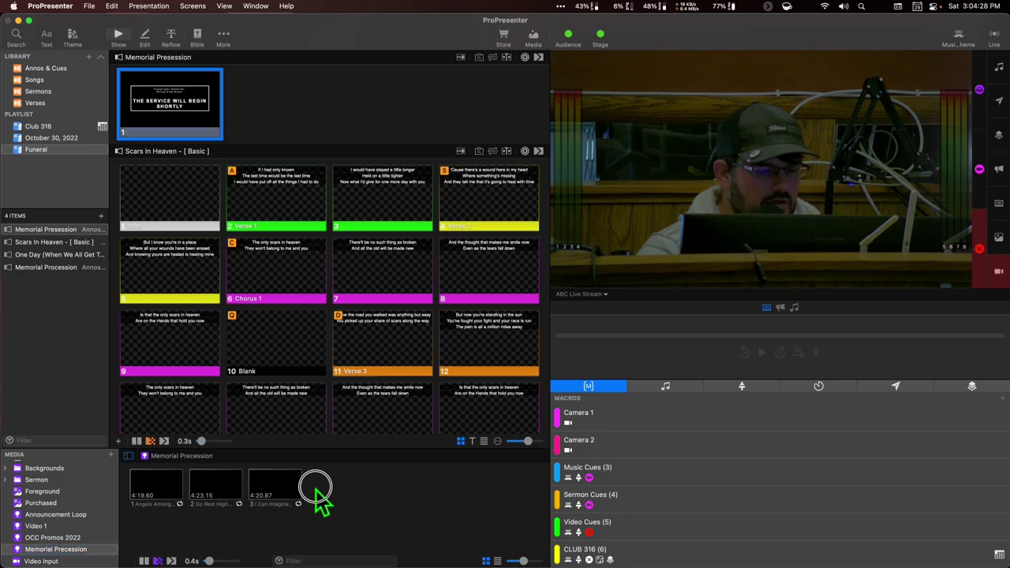
left_click_drag(315, 487, 166, 485)
right_click(161, 499)
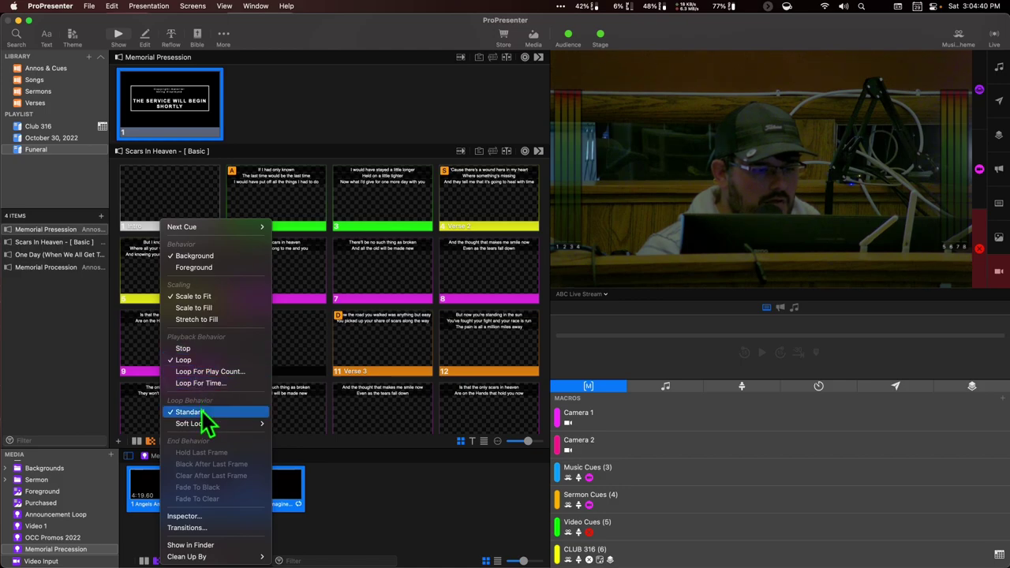
mouse_move(203, 429)
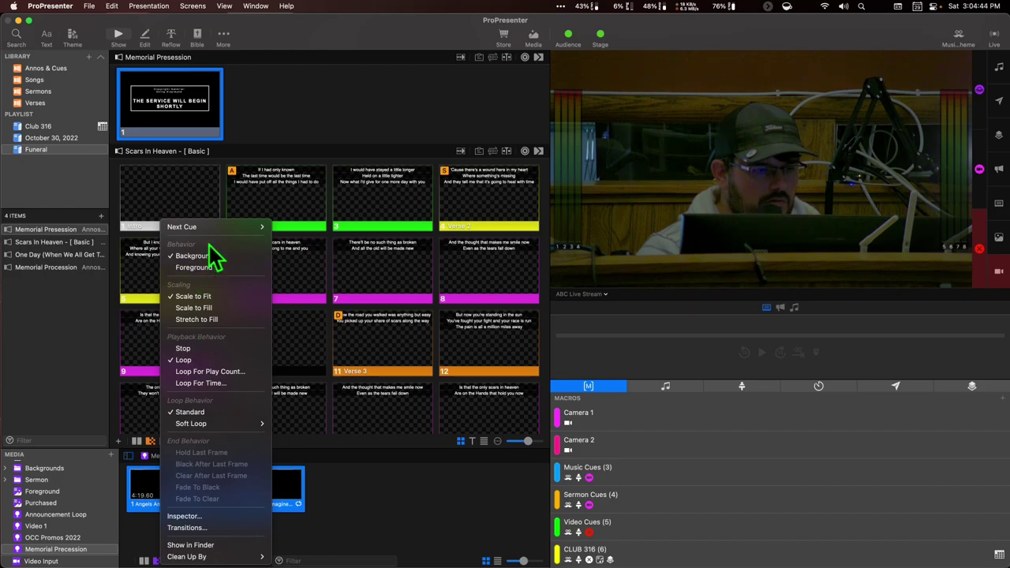
mouse_move(261, 226)
left_click(306, 245)
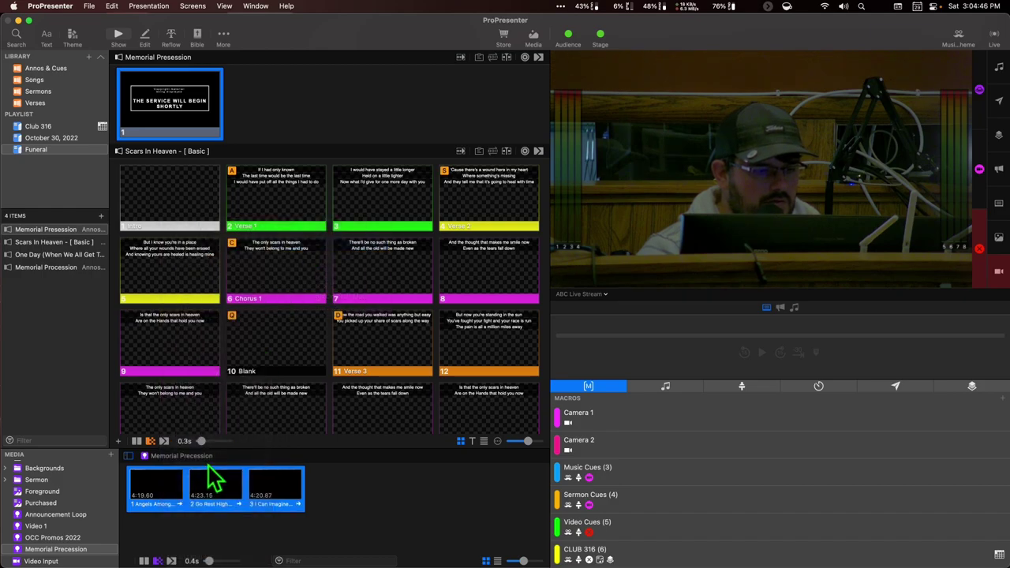
left_click(320, 523)
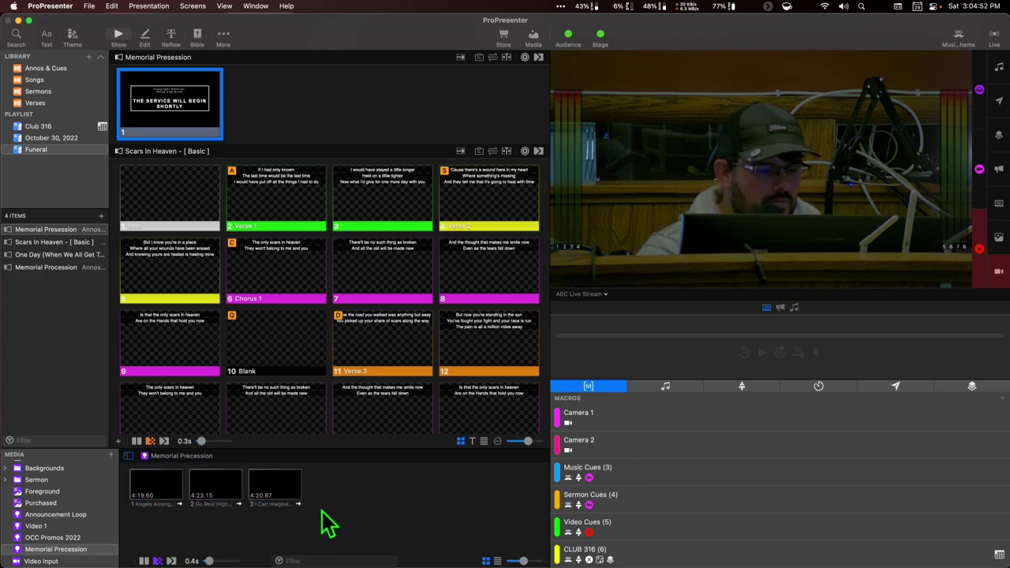
Preview the opening of Angels Among Us.mp4 in the Inspector and trim its start by about 4 seconds.
right_click(167, 495)
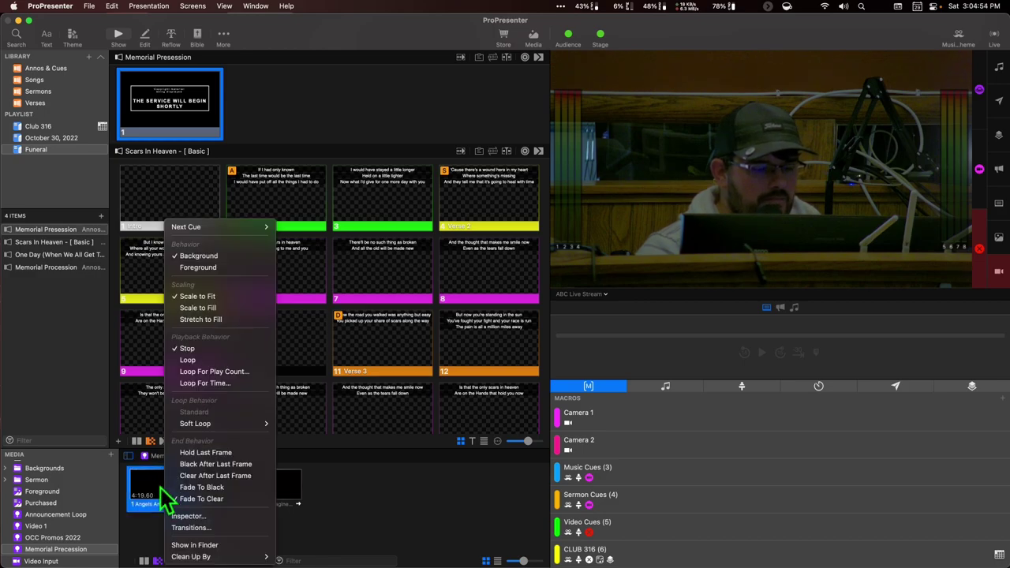
left_click(194, 516)
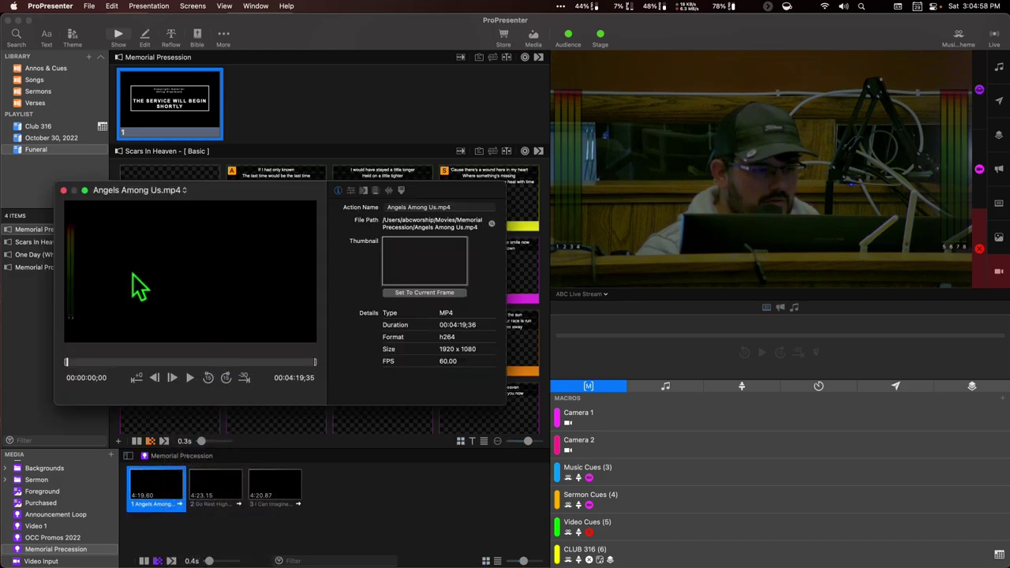
left_click(69, 363)
left_click_drag(70, 364, 69, 366)
left_click(190, 379)
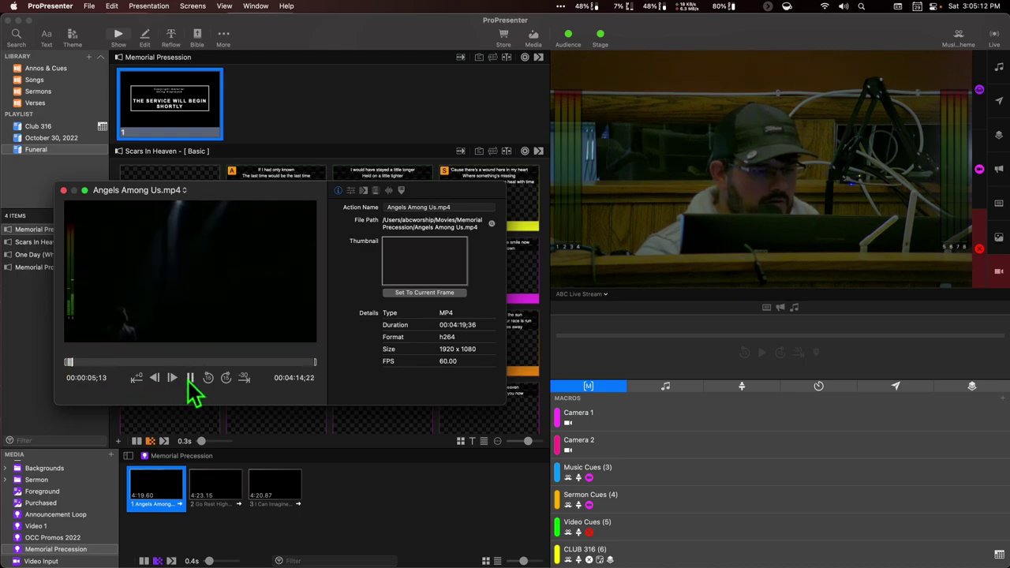
left_click(189, 380)
left_click(156, 379)
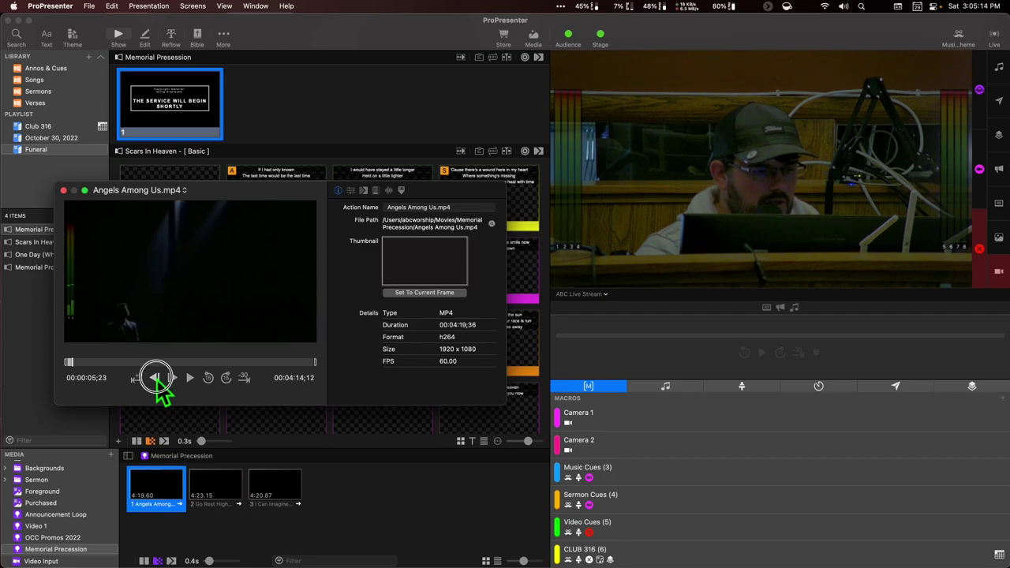
left_click(155, 379)
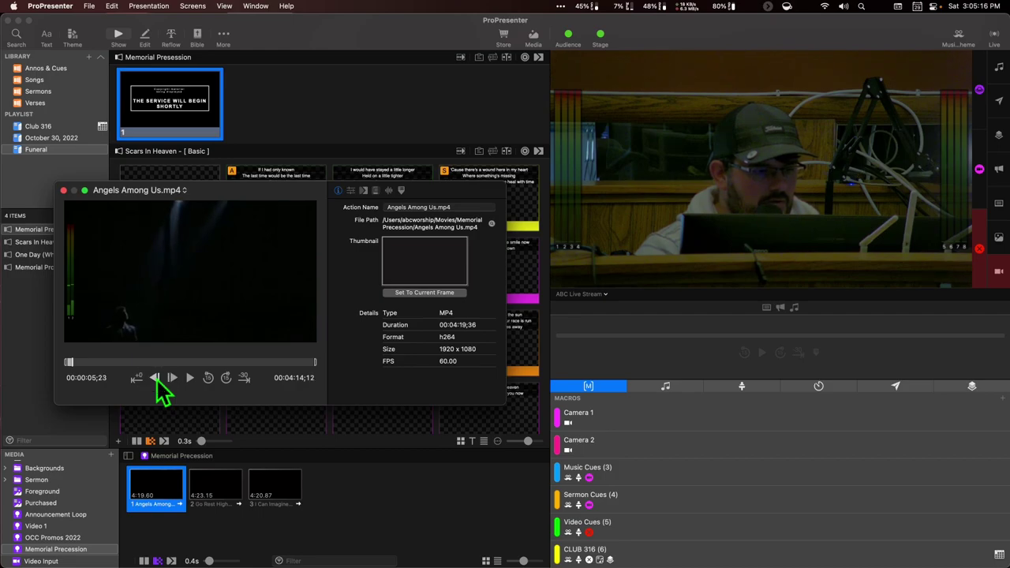
left_click(155, 379)
left_click(156, 379)
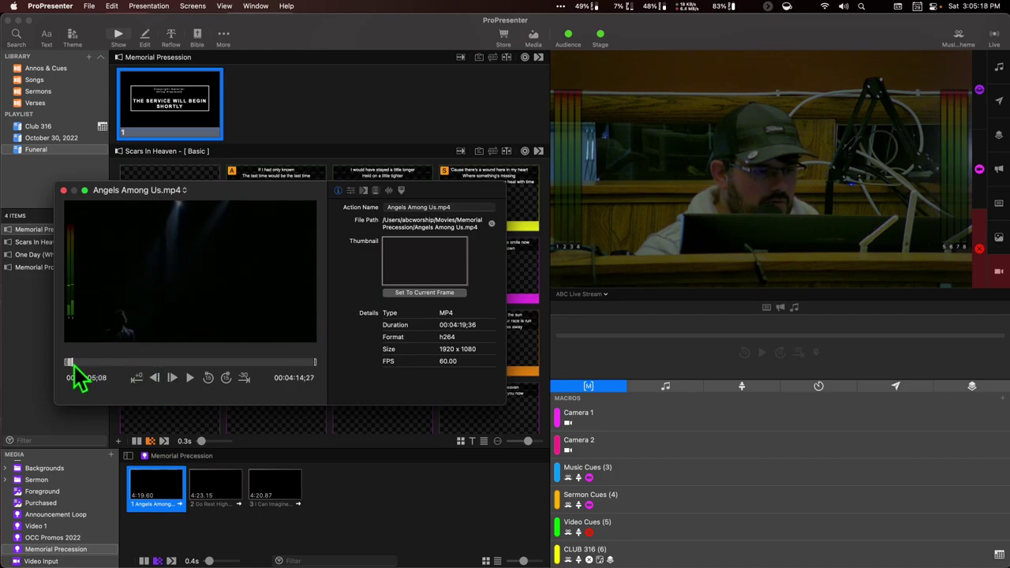
left_click(71, 363)
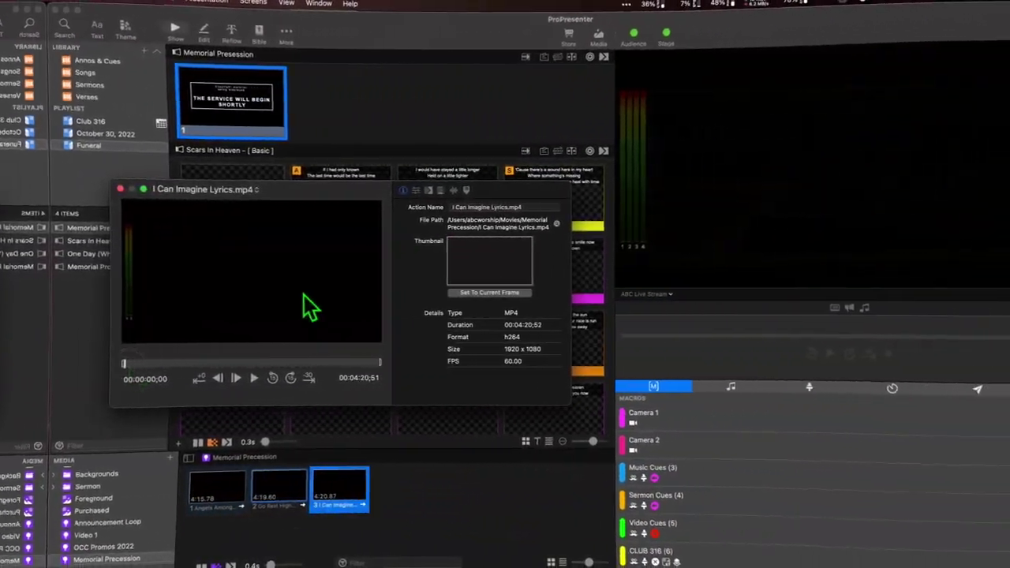
Move the in point of I Can Imagine Lyrics.mp4 to 00:00:03;45 and keep its out point at the clip's end.
left_click_drag(65, 365, 69, 364)
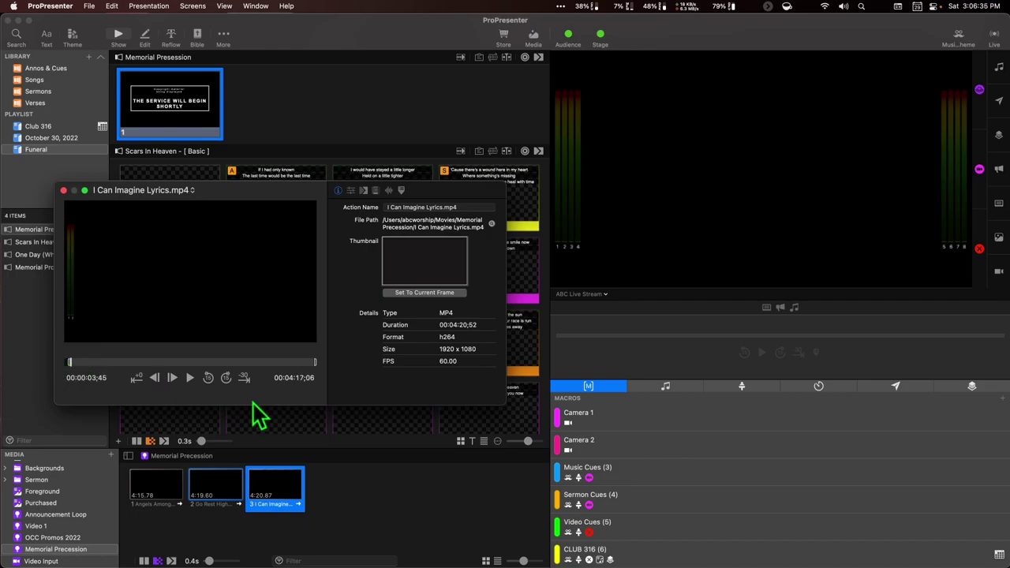
left_click_drag(314, 363, 319, 366)
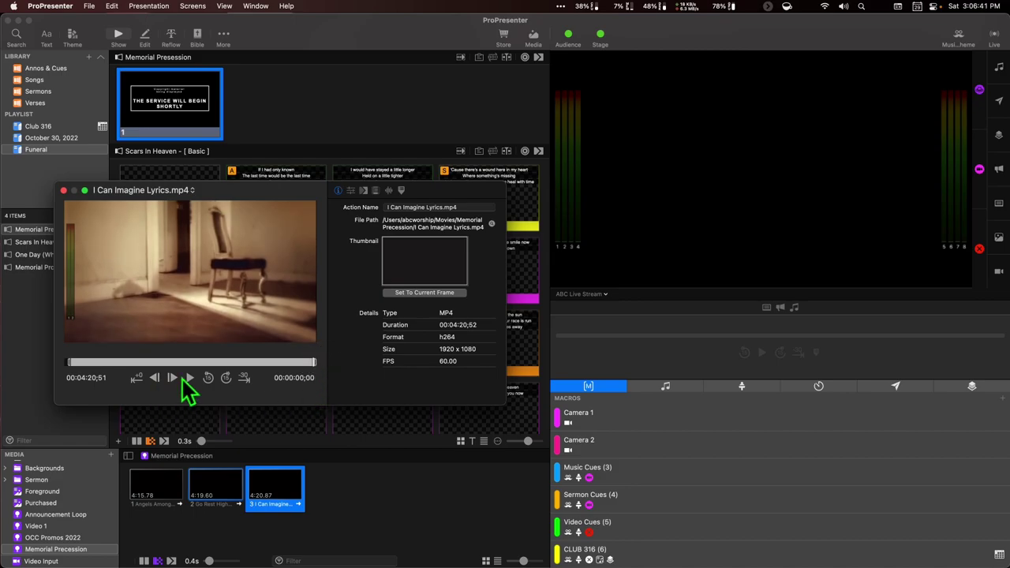
left_click(319, 371)
Play I Can Imagine Lyrics.mp4 from past its middle and raise the volume of audio channels 1 and 2 to 6 dB.
left_click(389, 190)
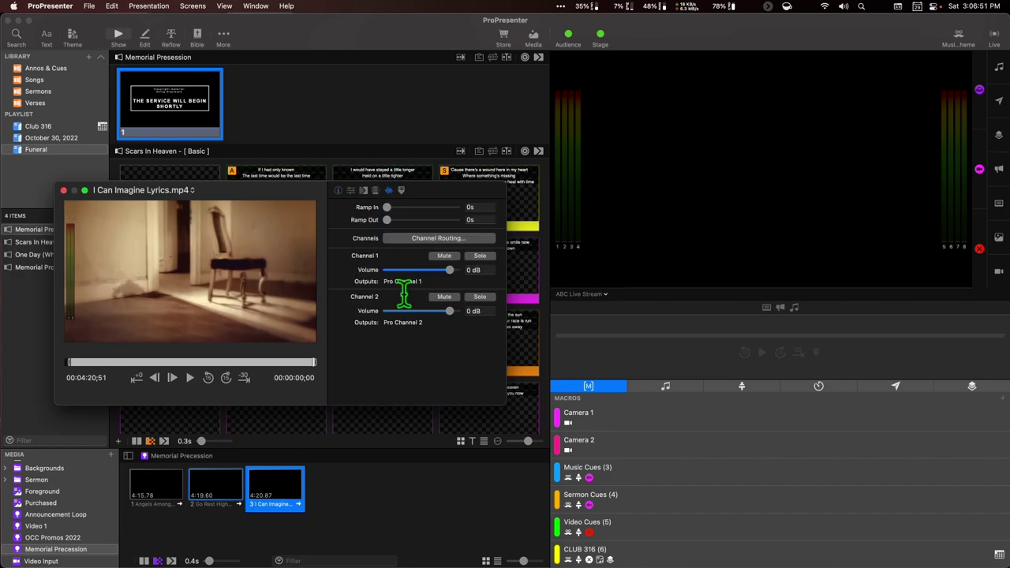
left_click(257, 499)
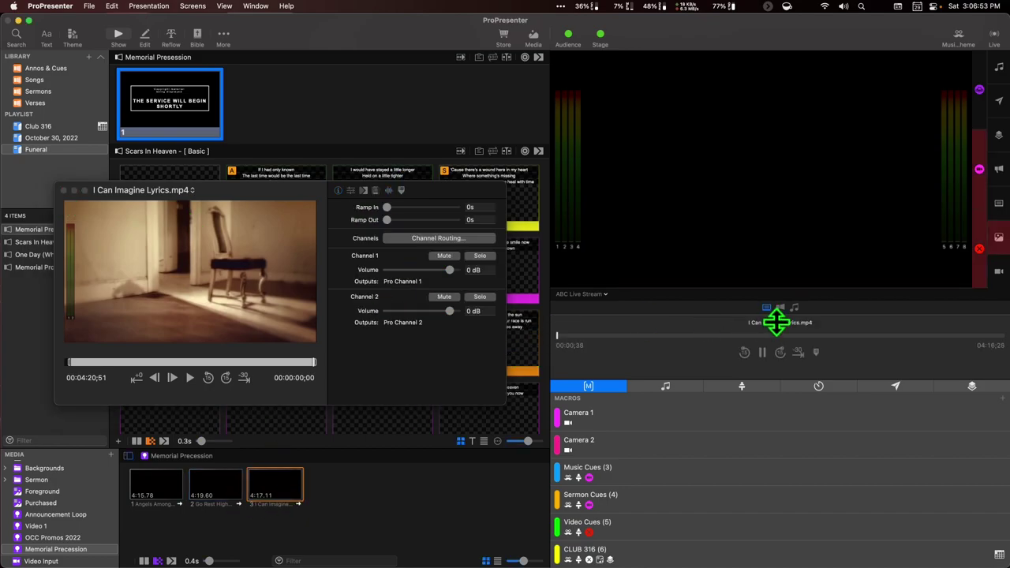
left_click(824, 336)
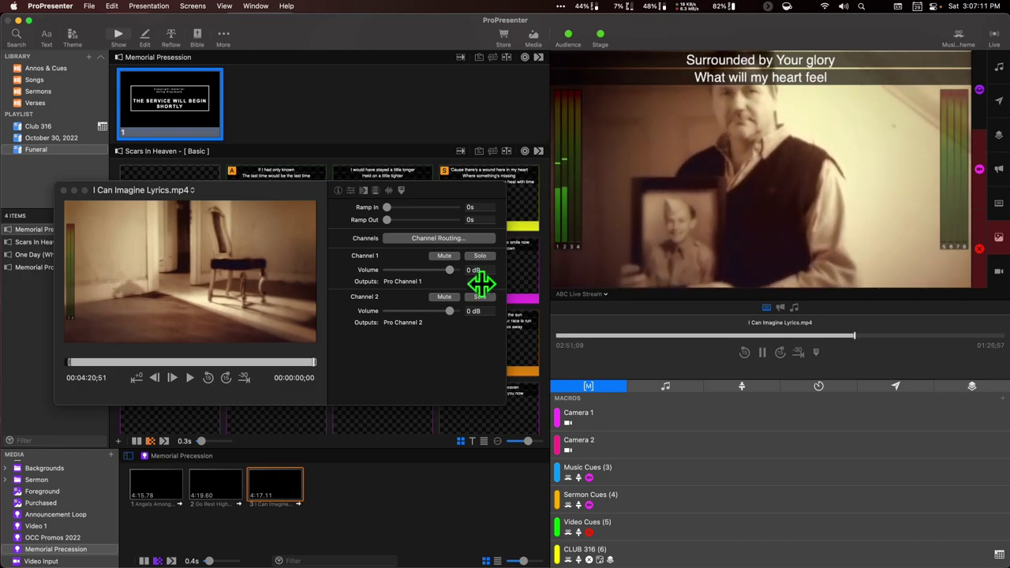
mouse_move(449, 270)
left_mouse_down()
mouse_move(468, 272)
mouse_move(458, 271)
left_mouse_up()
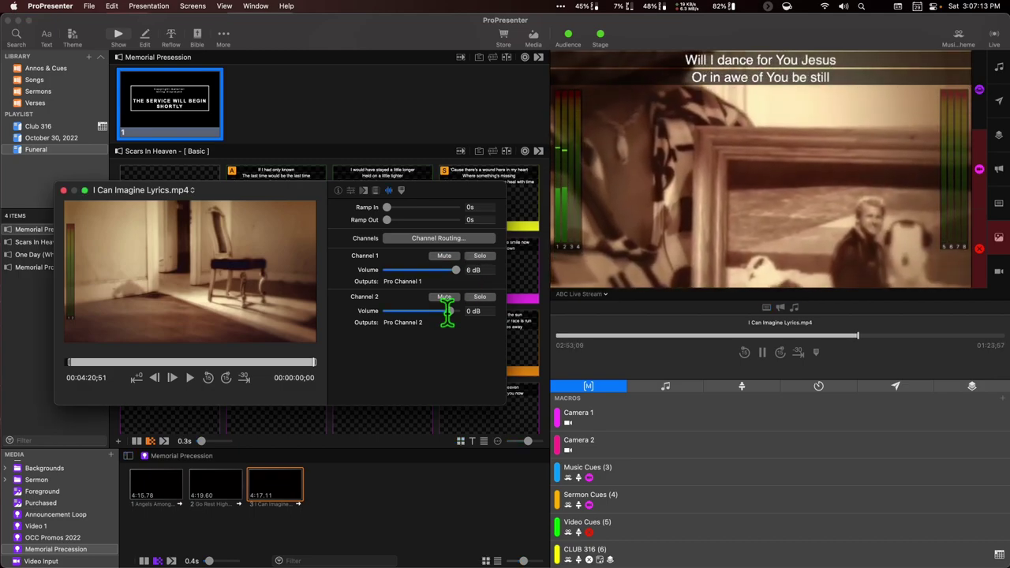
left_click_drag(447, 311, 478, 315)
Replay I Can Imagine Lyrics.mp4 and jump to its later choruses to check the output audio levels.
left_click(271, 485)
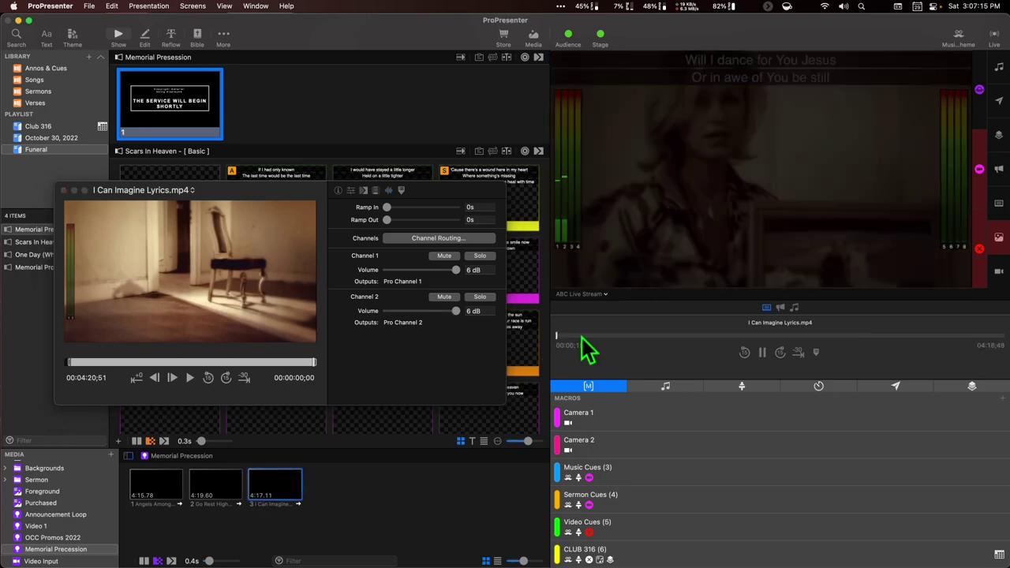
left_click(829, 335)
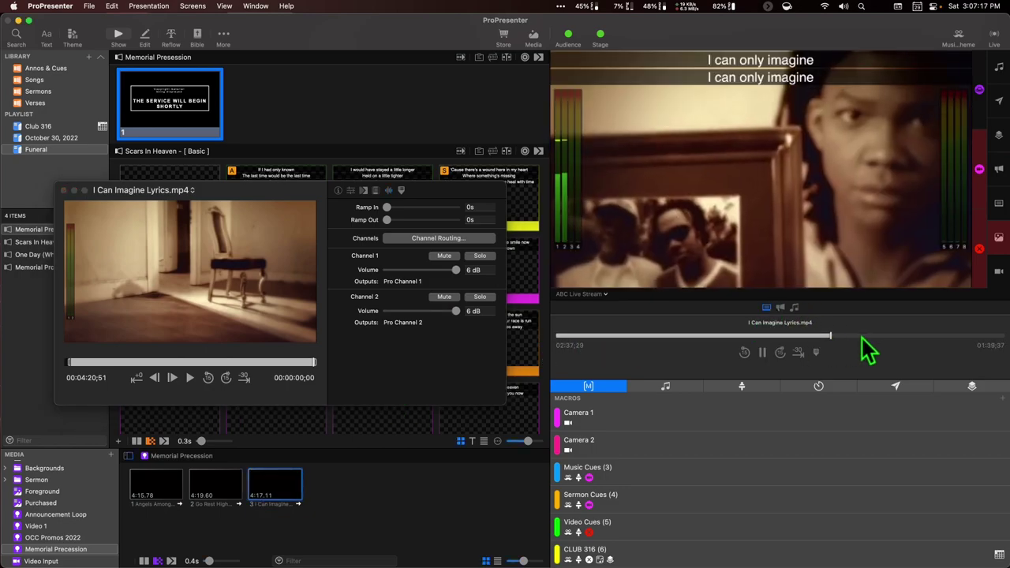
left_click_drag(861, 336, 882, 336)
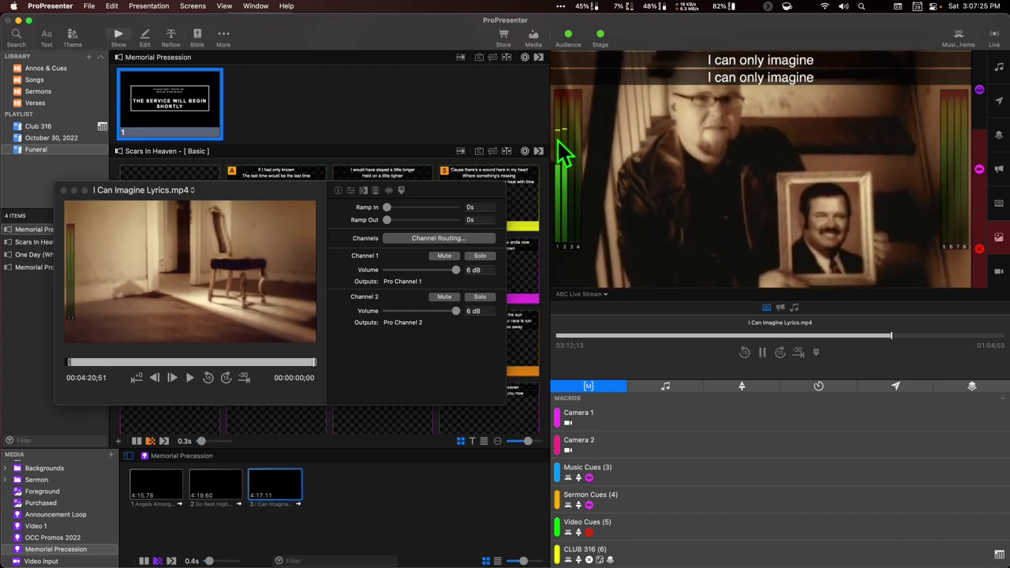
scroll(521, 140, "down", 2)
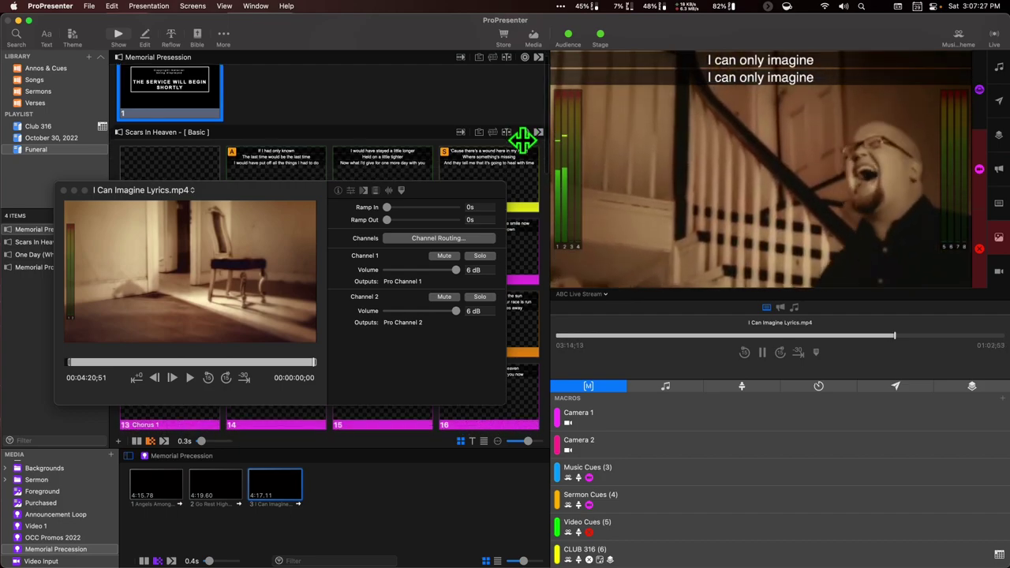
scroll(522, 140, "up", 1)
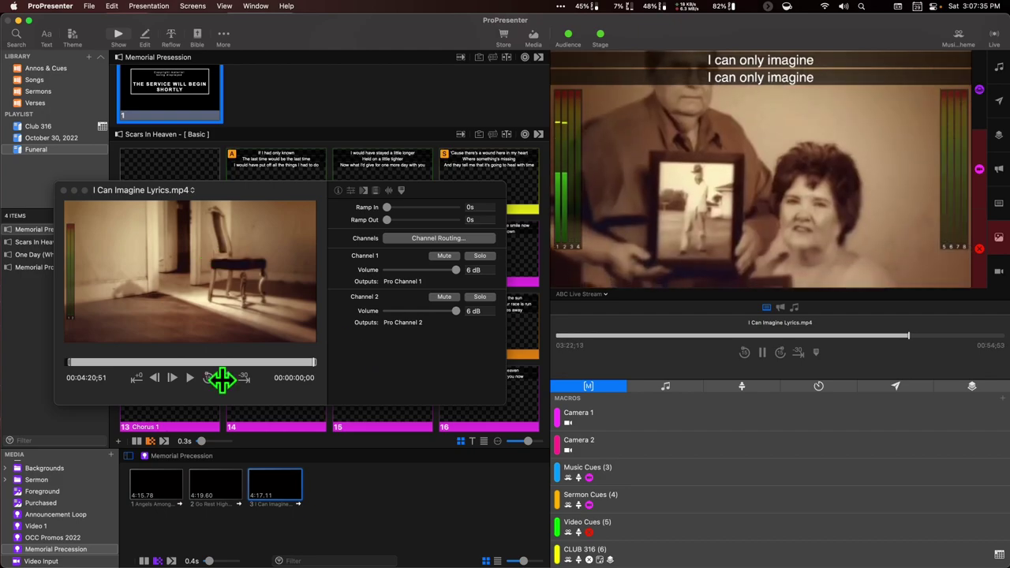
Inspect the audio channel volumes of the Memorial Precession clips and close the Inspector.
right_click(226, 486)
left_click(250, 516)
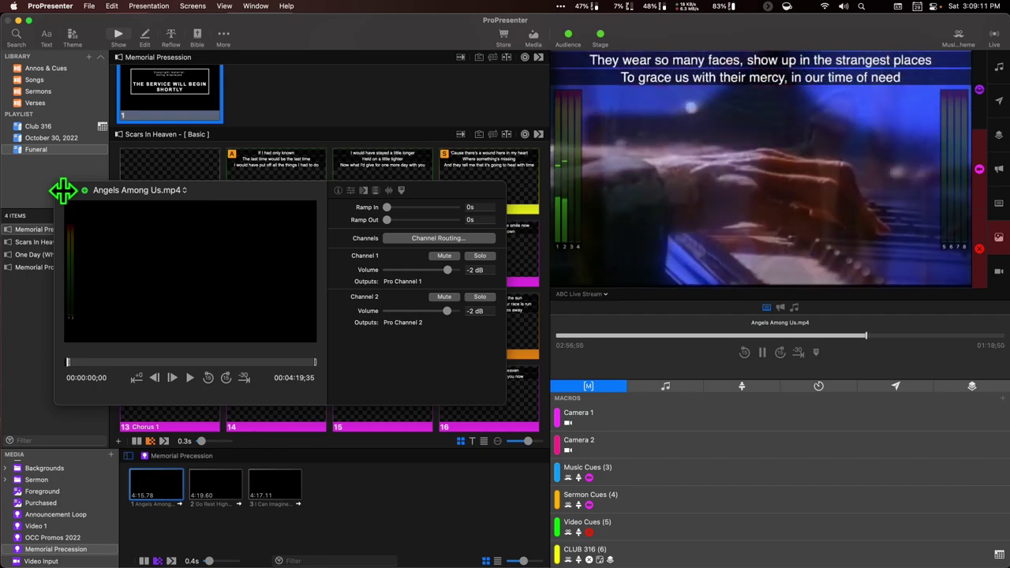
left_click(62, 190)
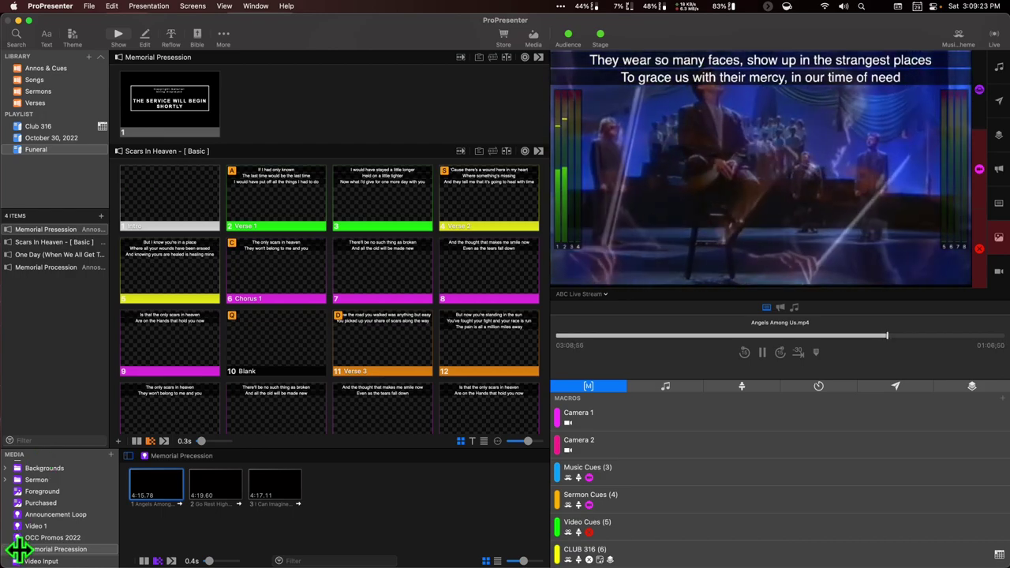
Attach the Memorial Precession media playlist to slide 1 of Memorial Presession and test it by triggering, clearing and retriggering the slide.
left_click_drag(19, 550, 154, 116)
left_click(180, 119)
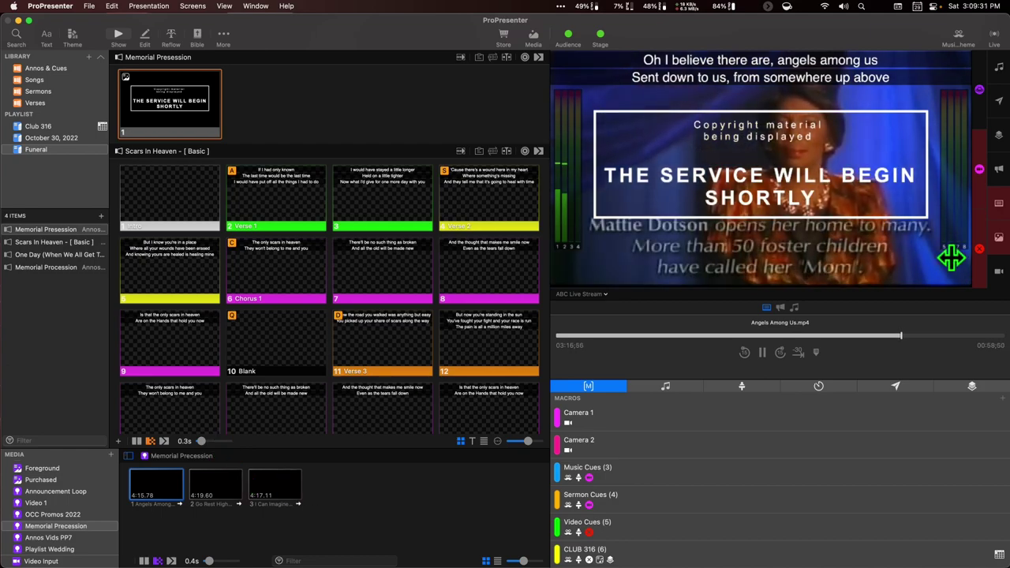
key("F1")
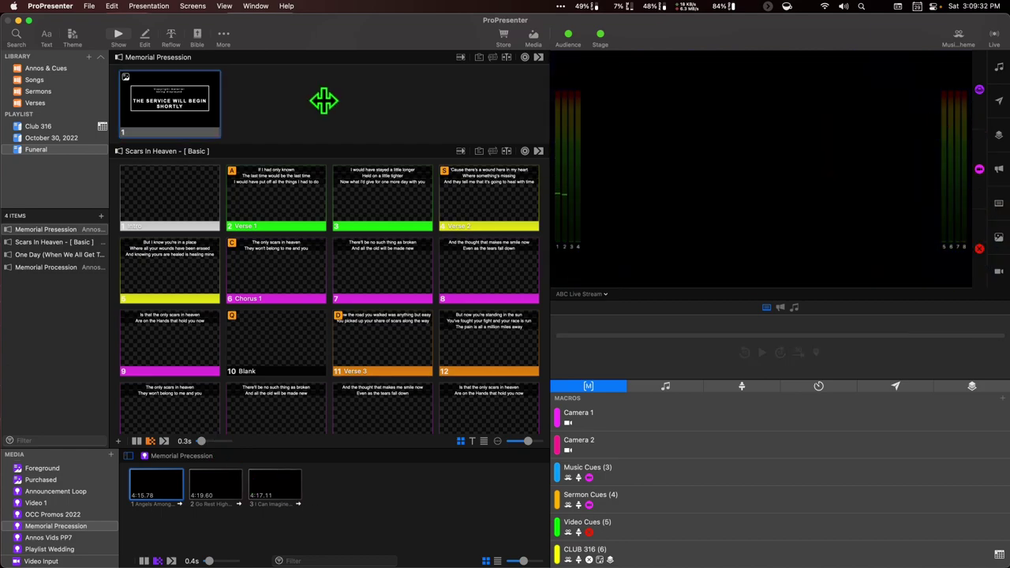
left_click(175, 94)
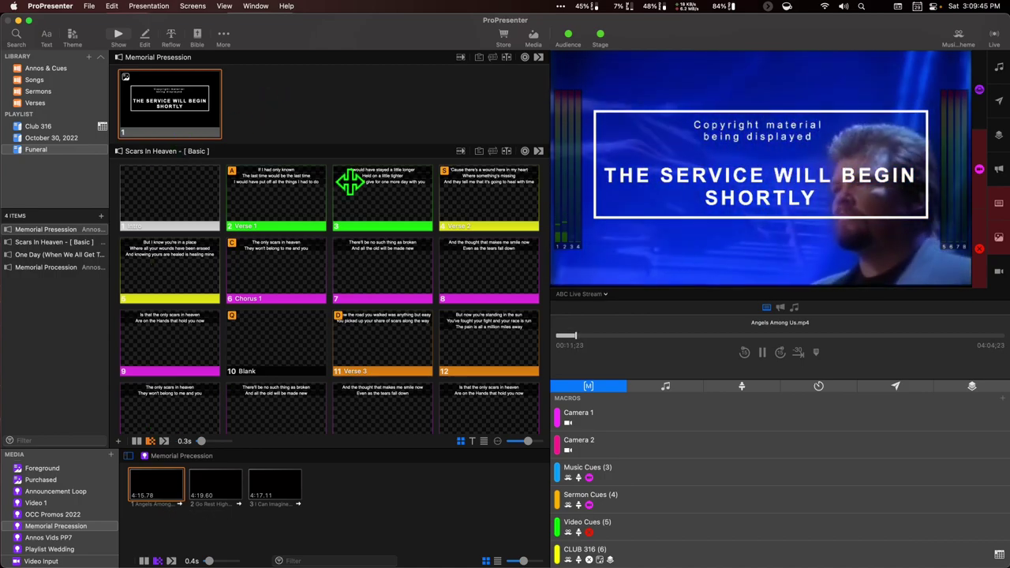
Add a second slide to Memorial Presession that carries the Music Cues (3) macro.
scroll(668, 447, "down", 1)
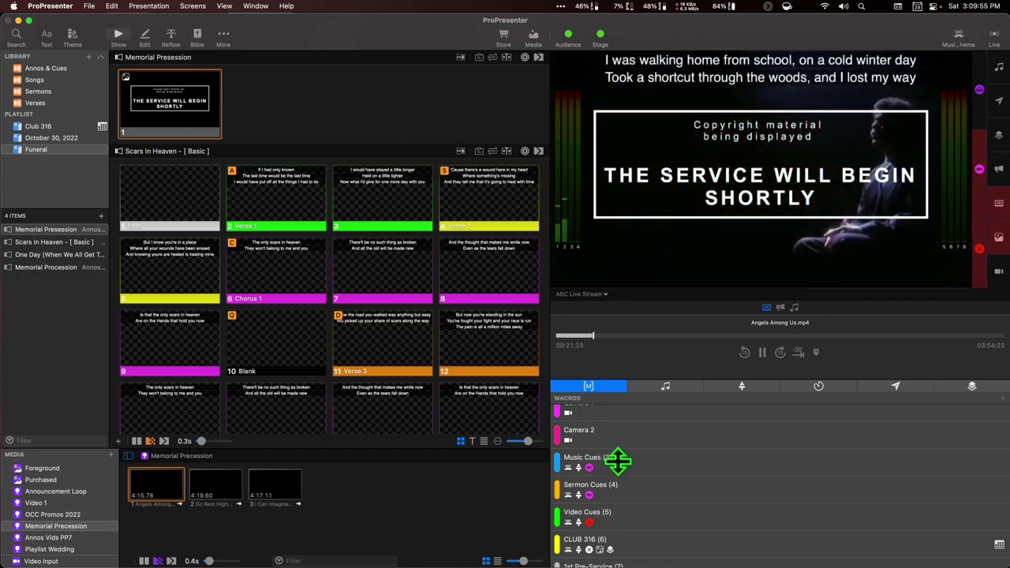
scroll(617, 462, "down", 1)
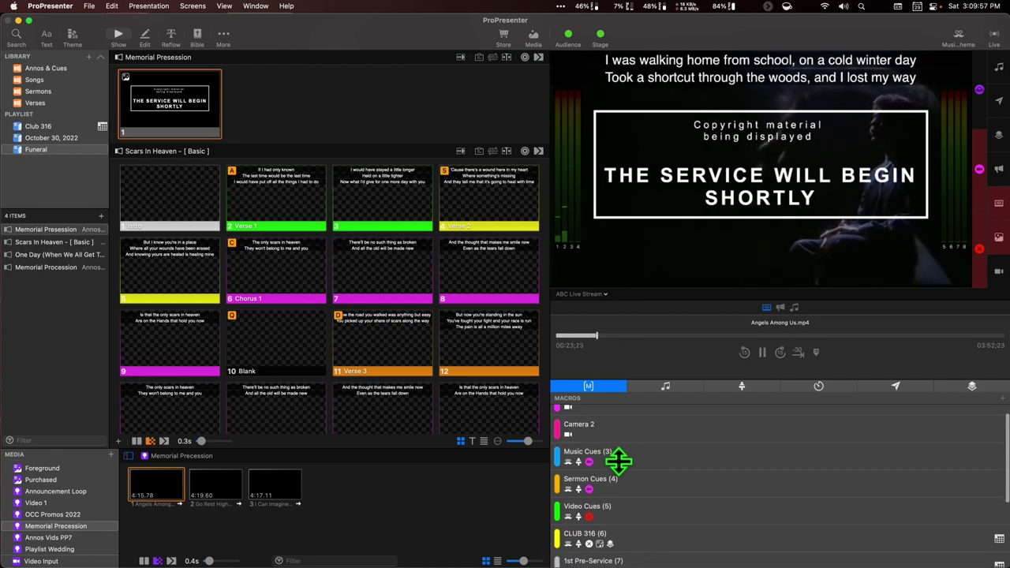
left_click_drag(619, 461, 318, 114)
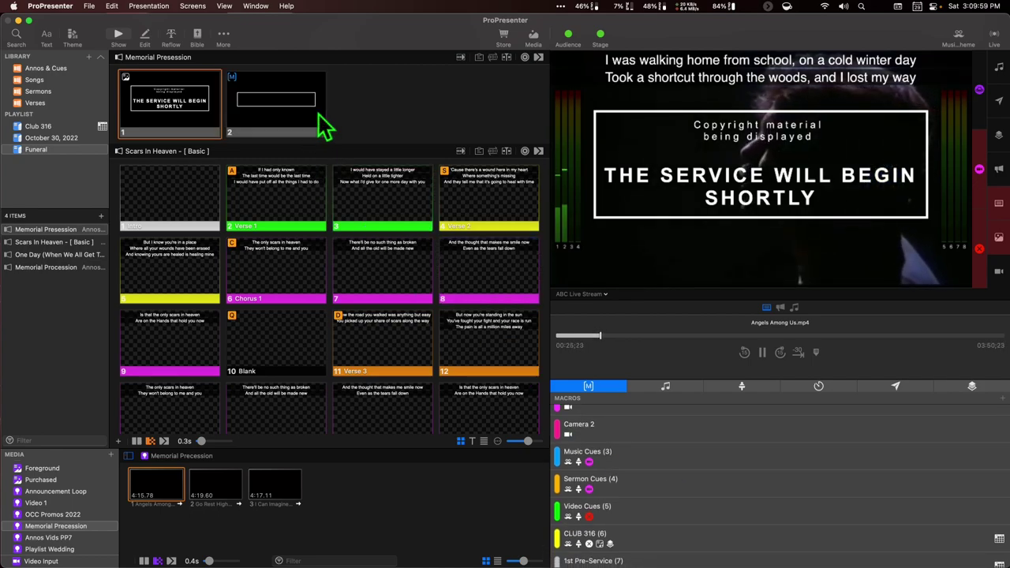
Remove the title, subtitle and rectangle objects from slide 2 of Memorial Presession and return to the show view.
right_click(269, 113)
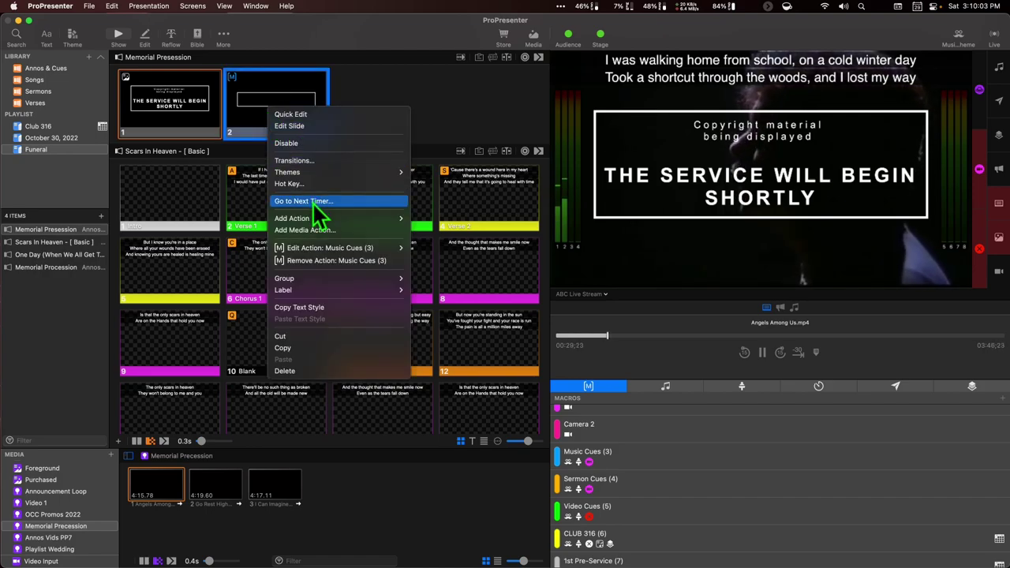
mouse_move(310, 243)
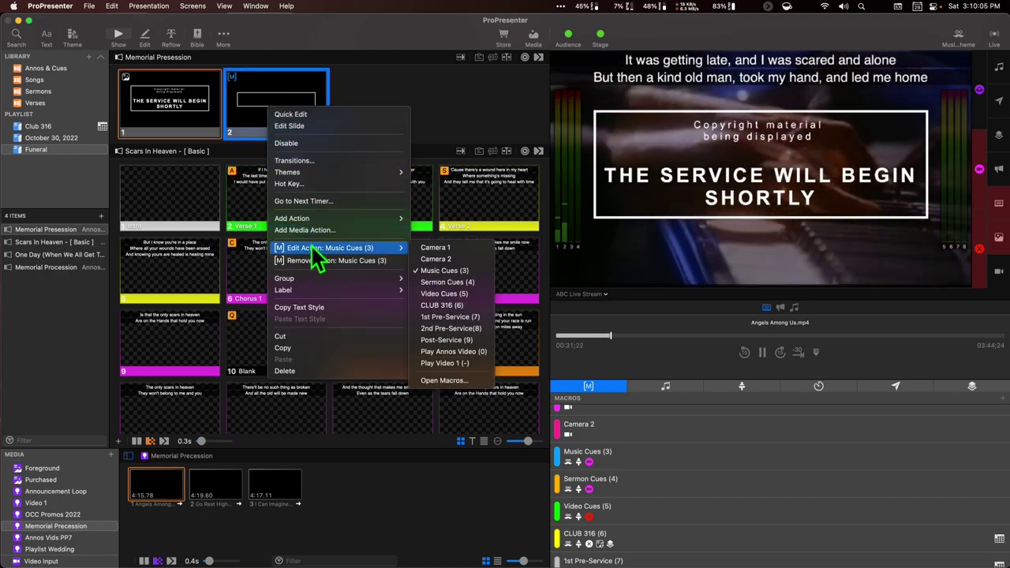
left_click(301, 126)
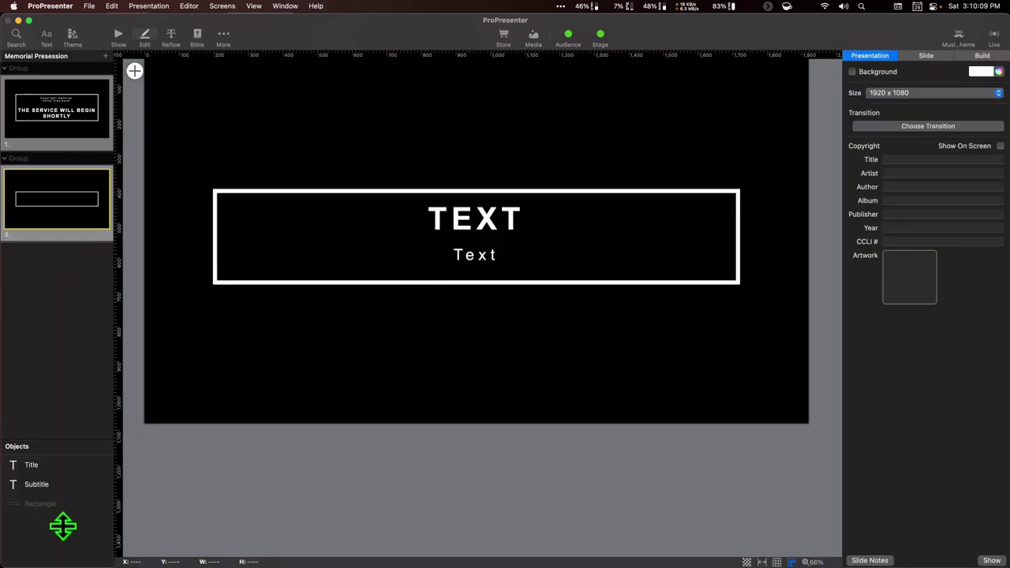
left_click(73, 501)
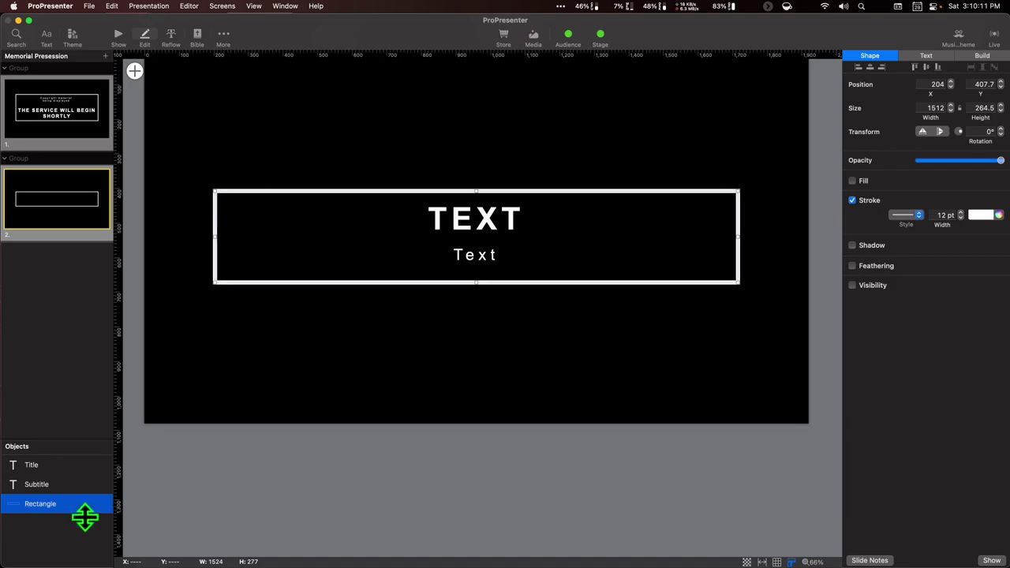
left_click_drag(54, 526, 66, 464)
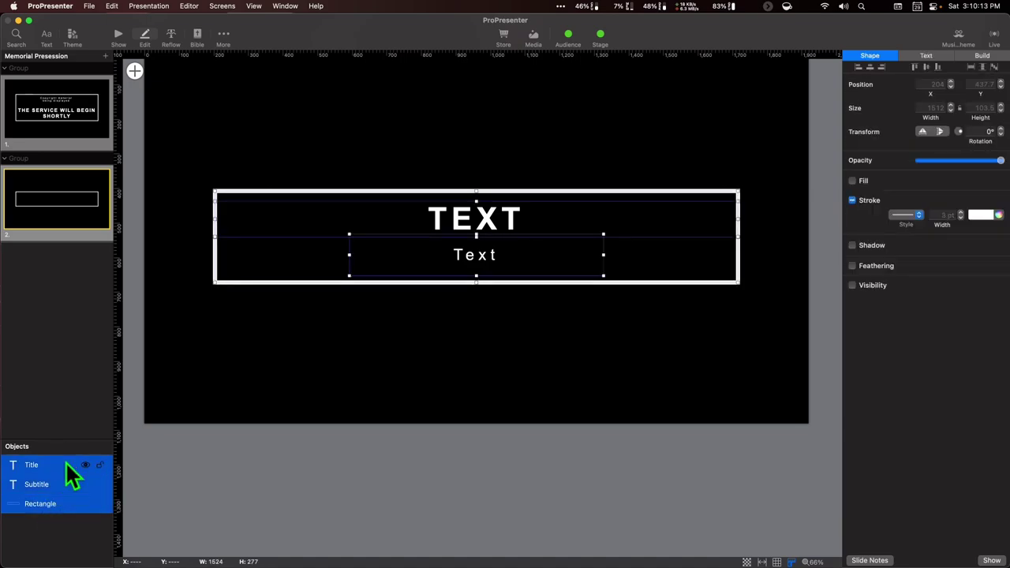
key("Delete")
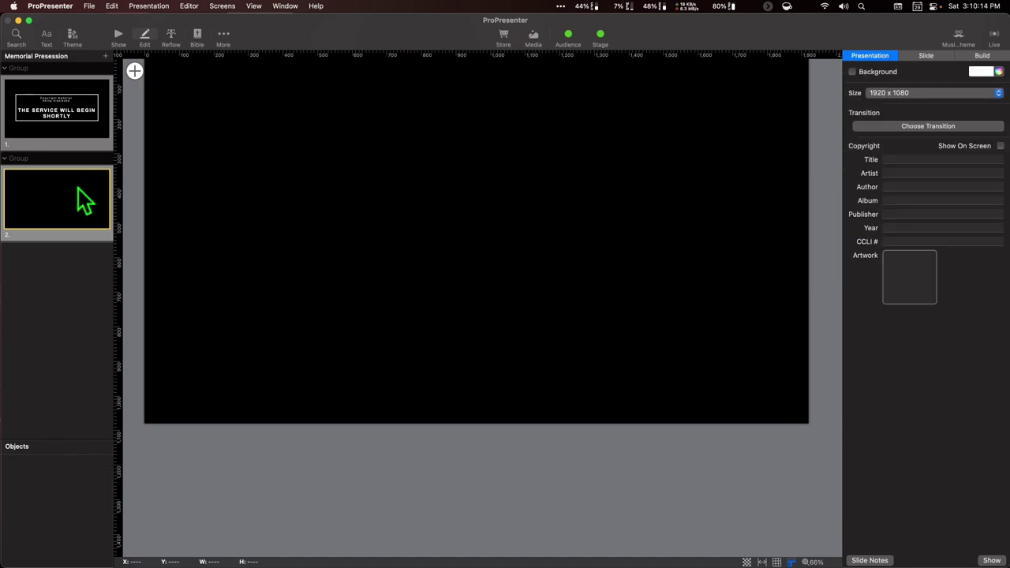
left_click(119, 36)
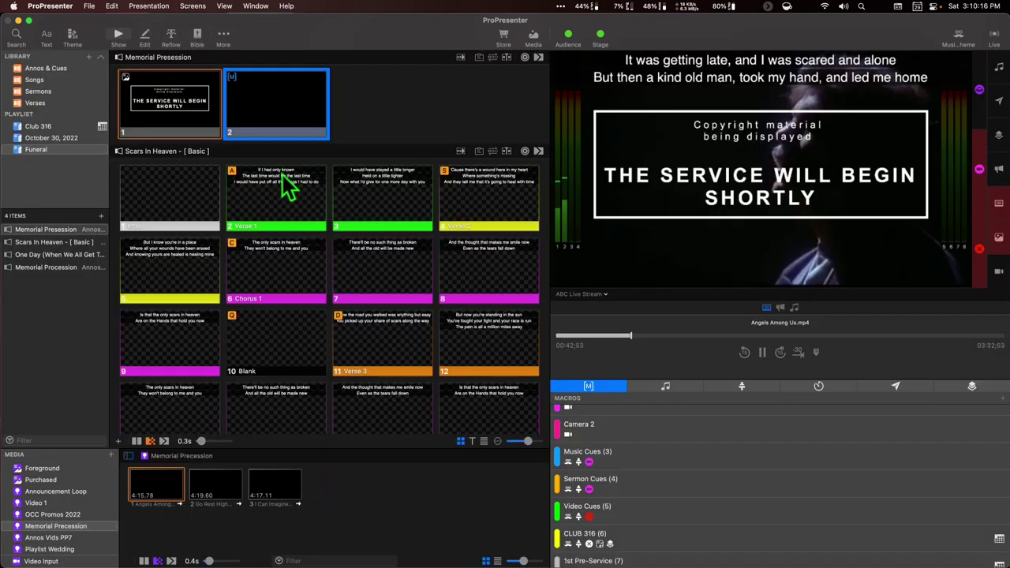
Trigger the blank slide 2 of Memorial Presession and run through Scars In Heaven slides 1 to 5 to check the live stream output.
left_click(275, 115)
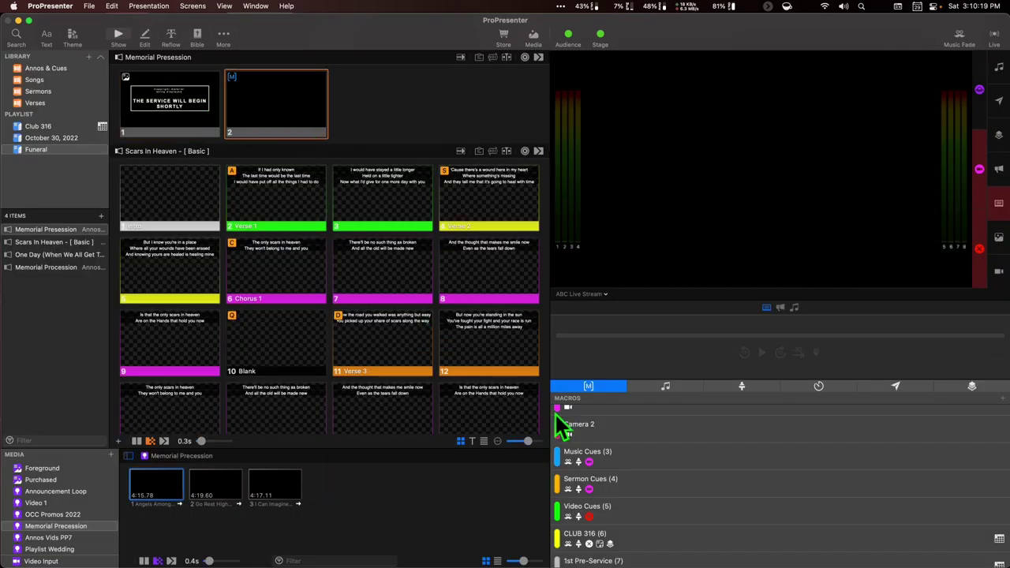
scroll(667, 486, "up", 2)
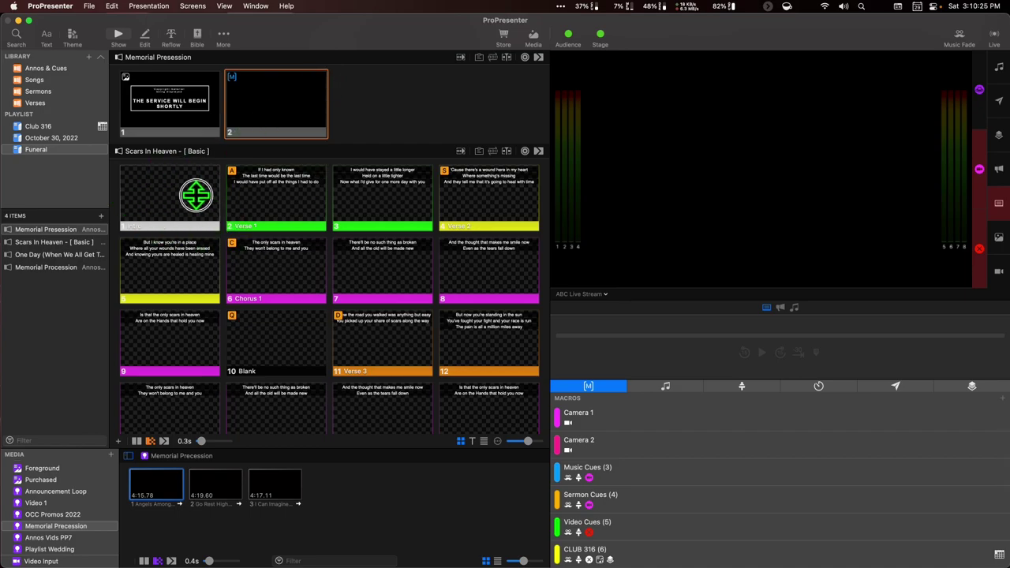
left_click(208, 189)
left_click(315, 192)
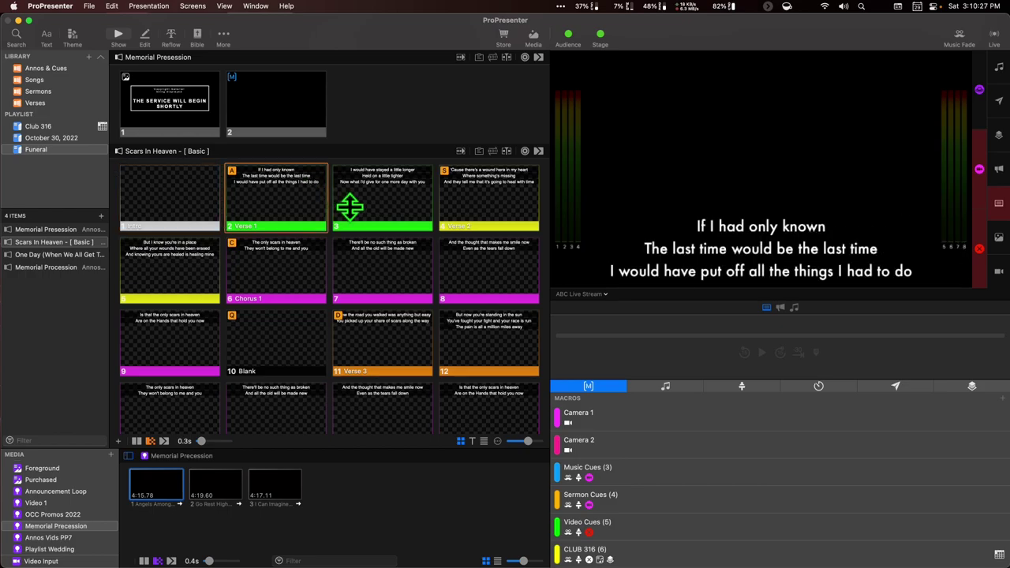
left_click(350, 207)
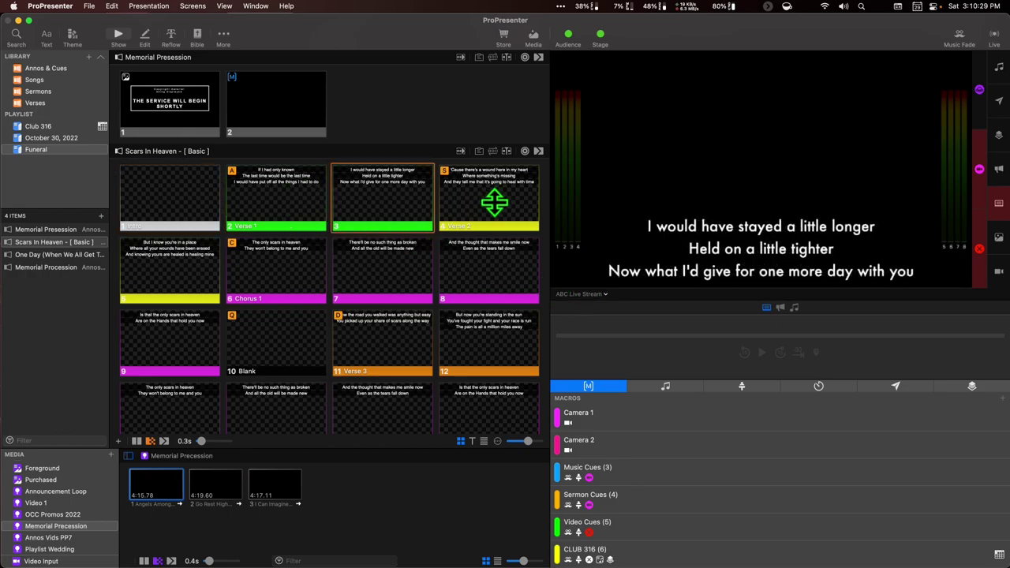
left_click(494, 203)
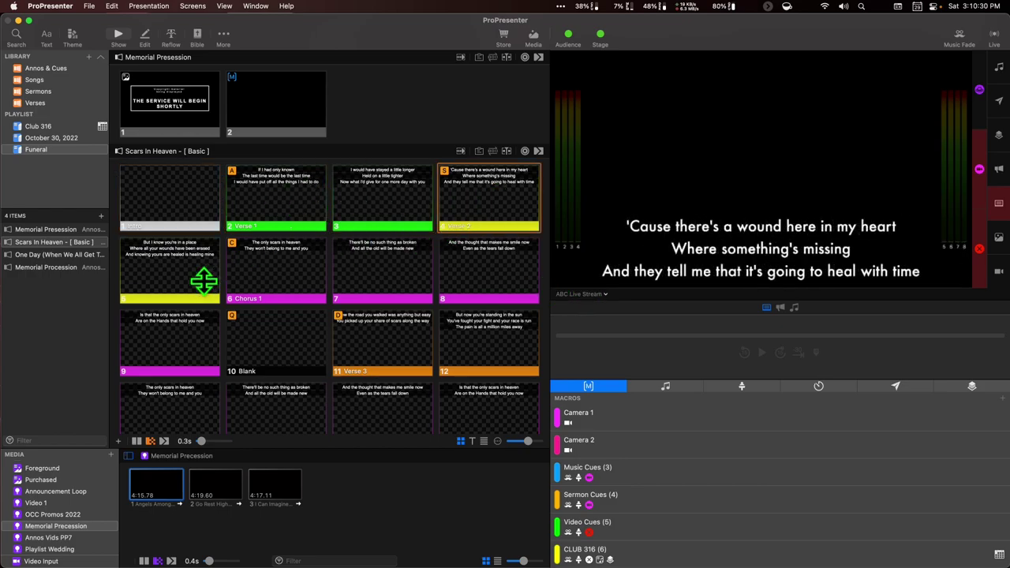
left_click(204, 280)
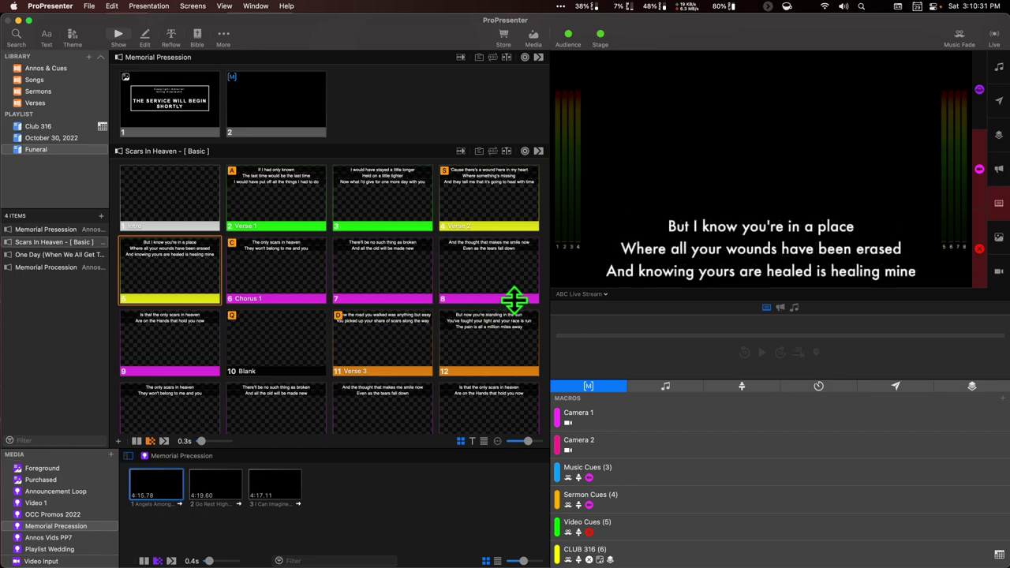
Switch the preview to Main Sanctuary, show Scars In Heaven slides 6 and 7 and Memorial Presession slide 1, and clear the output.
left_click(580, 294)
left_click(581, 320)
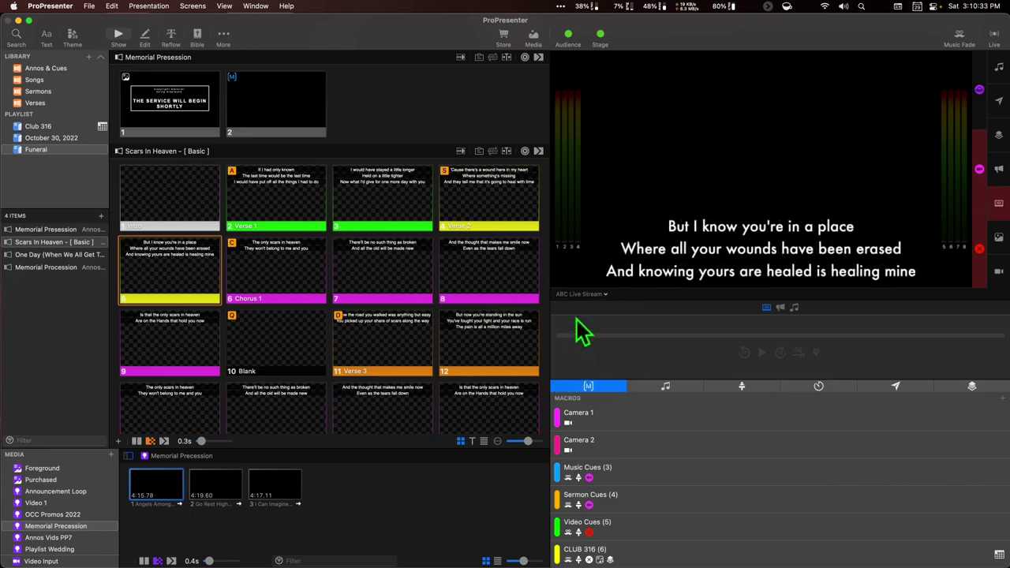
left_click(278, 275)
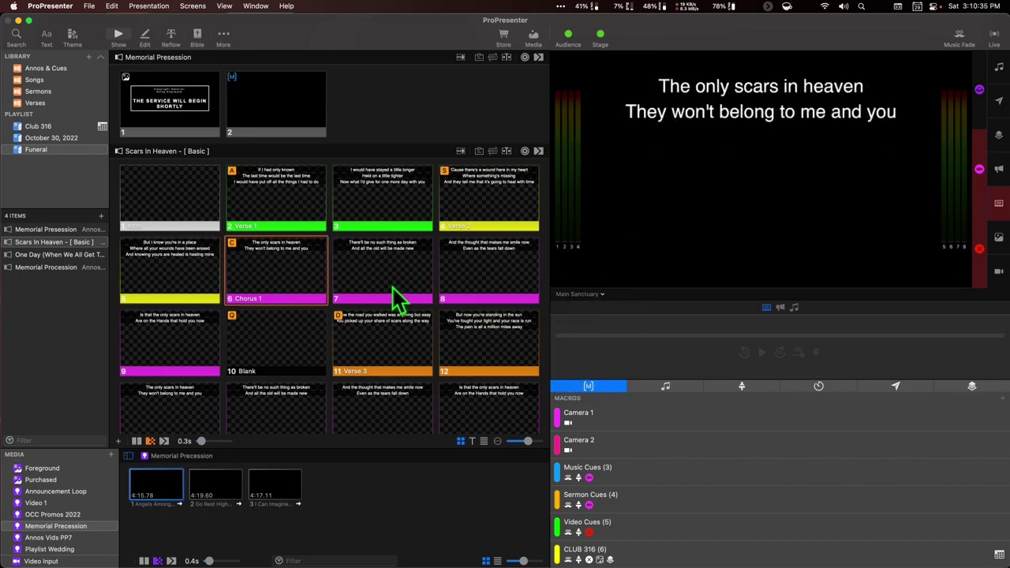
left_click(394, 288)
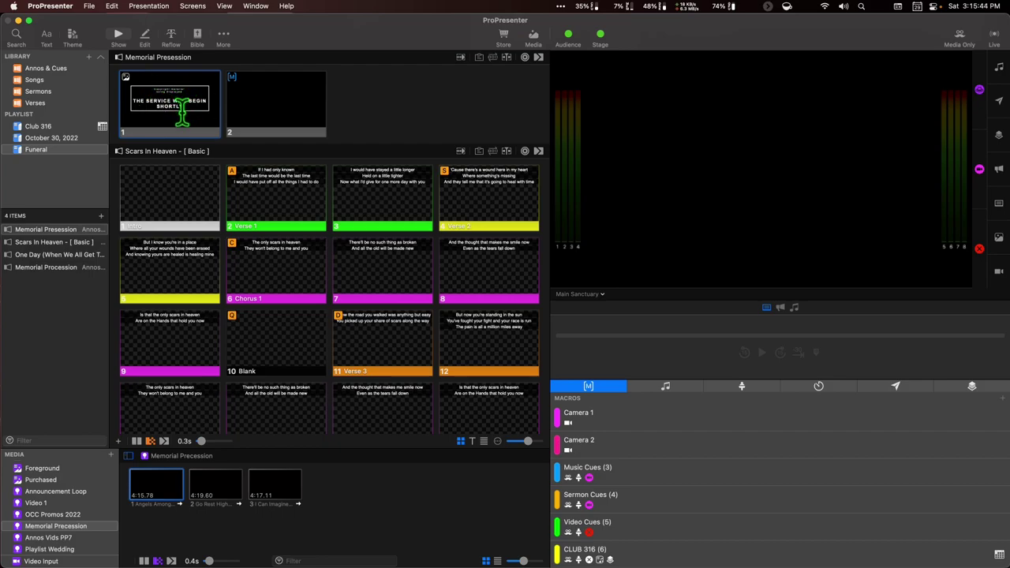
left_click(180, 101)
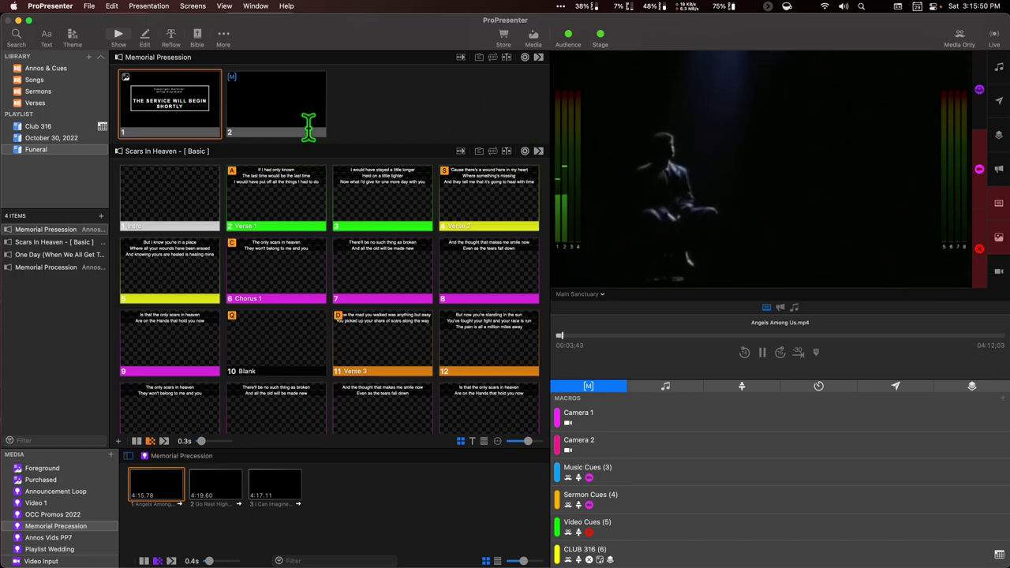
left_click(983, 235)
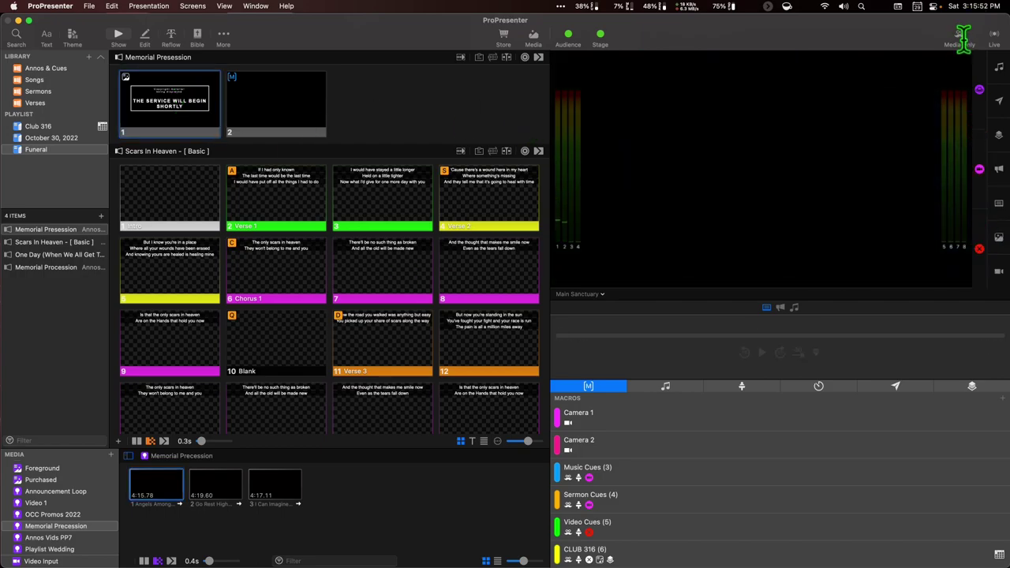
Make the Lyric videos Copyright look live in the Looks editor and switch the preview to ABC Live Stream.
left_click(961, 33)
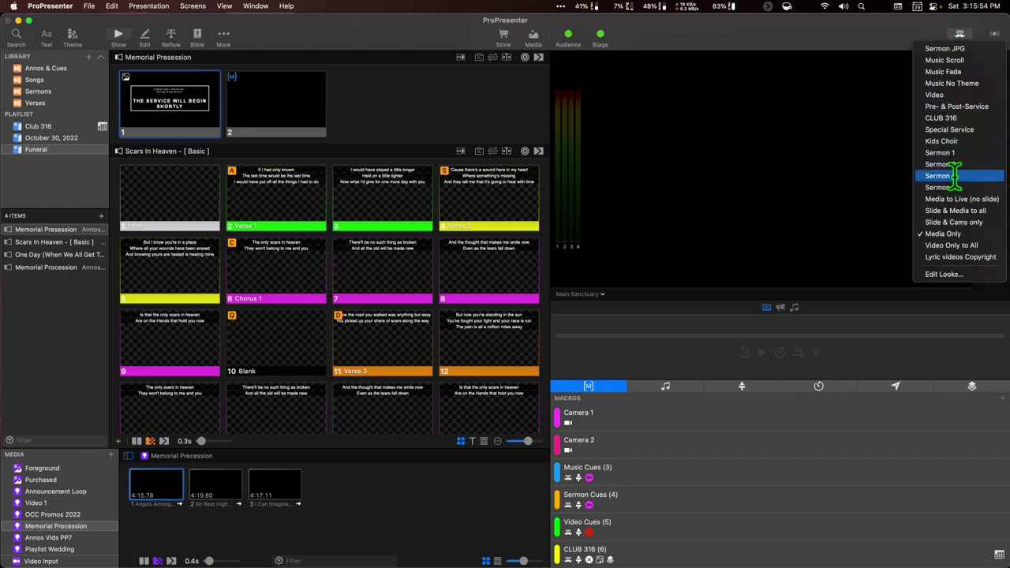
left_click(955, 275)
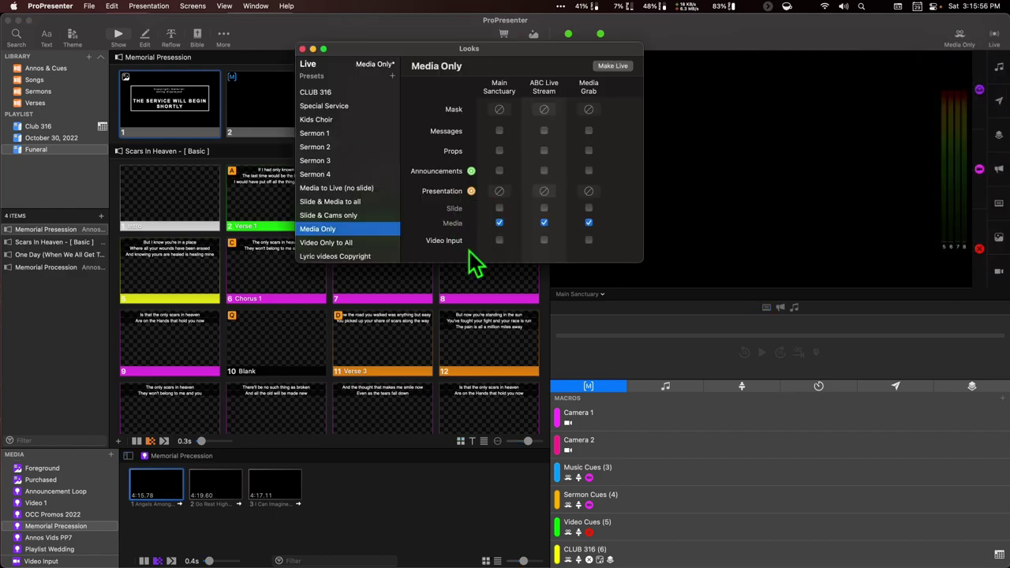
left_click(345, 255)
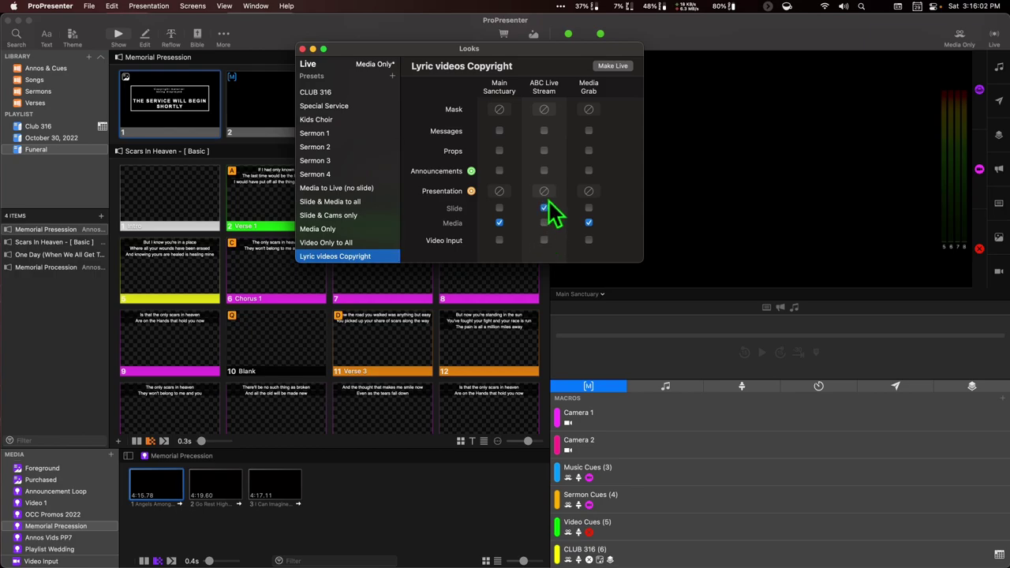
left_click(543, 223)
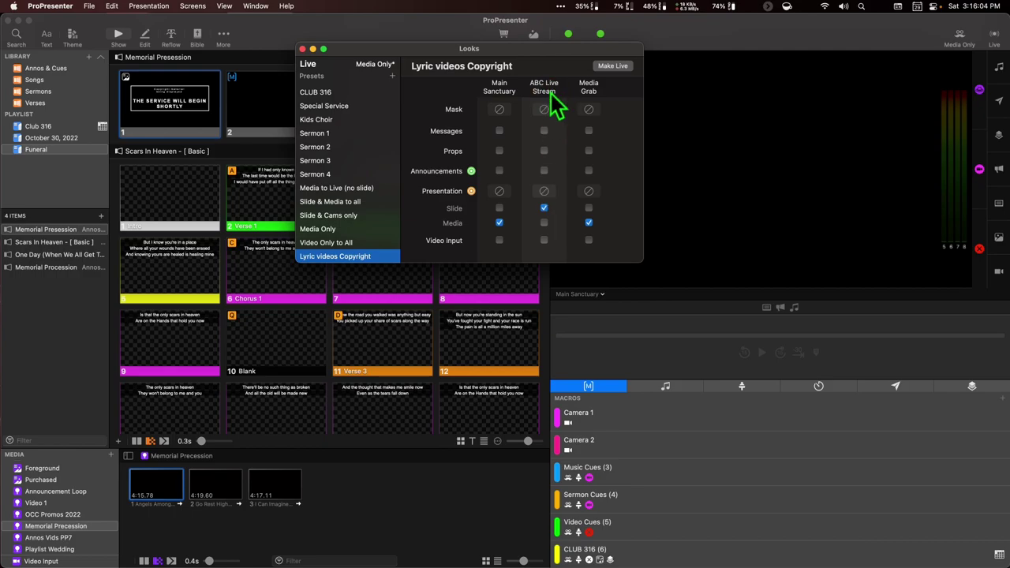
left_click(613, 66)
left_click(584, 293)
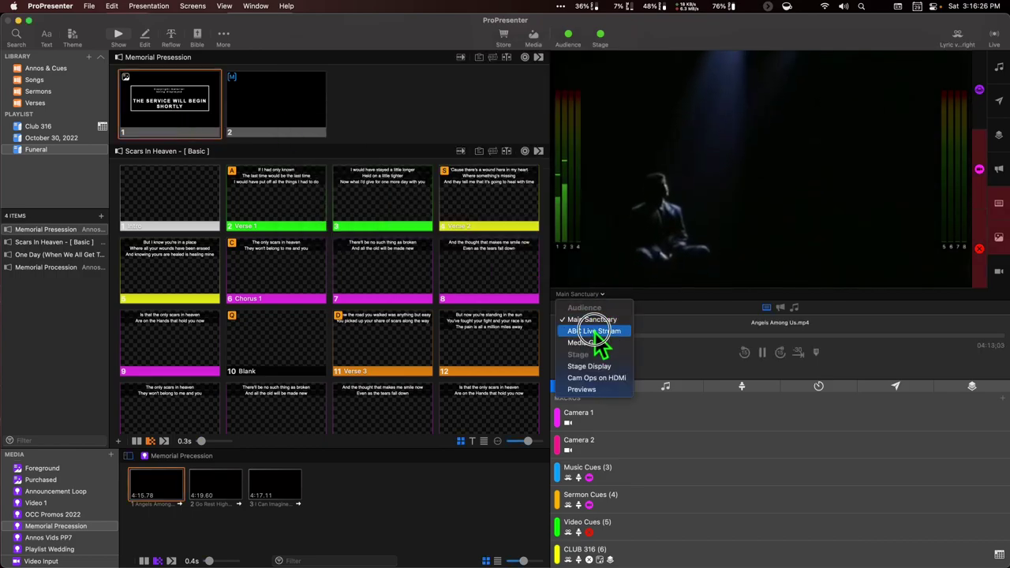
left_click(594, 331)
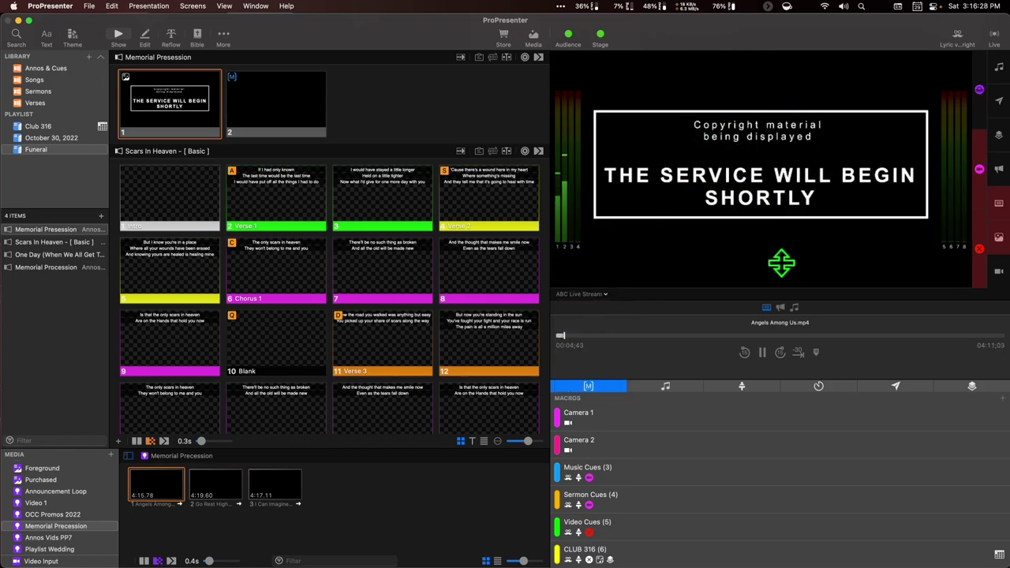
Open the capture settings and examine the audio channel routing for the ABC Live Stream source.
left_click(994, 34)
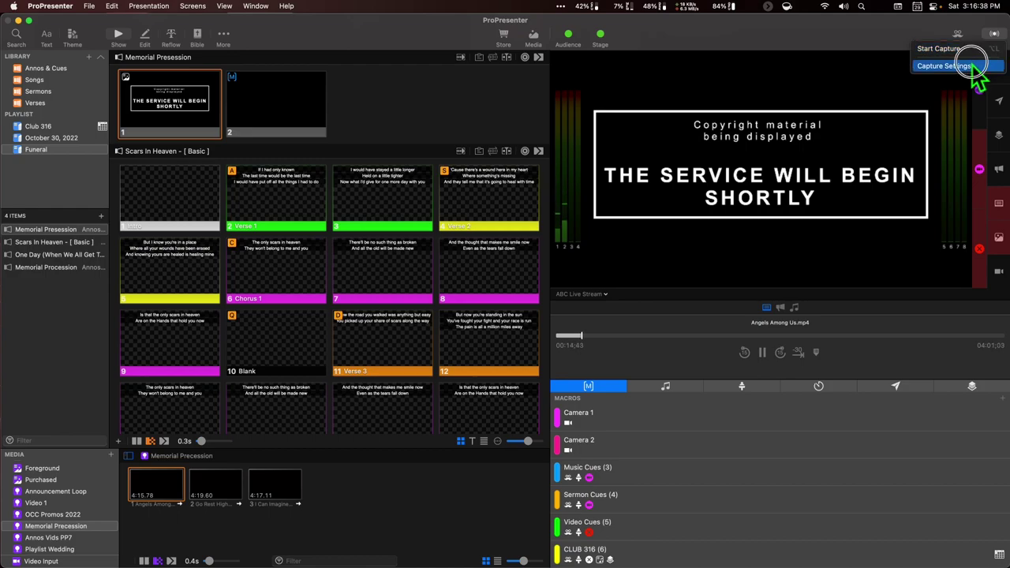
left_click(972, 66)
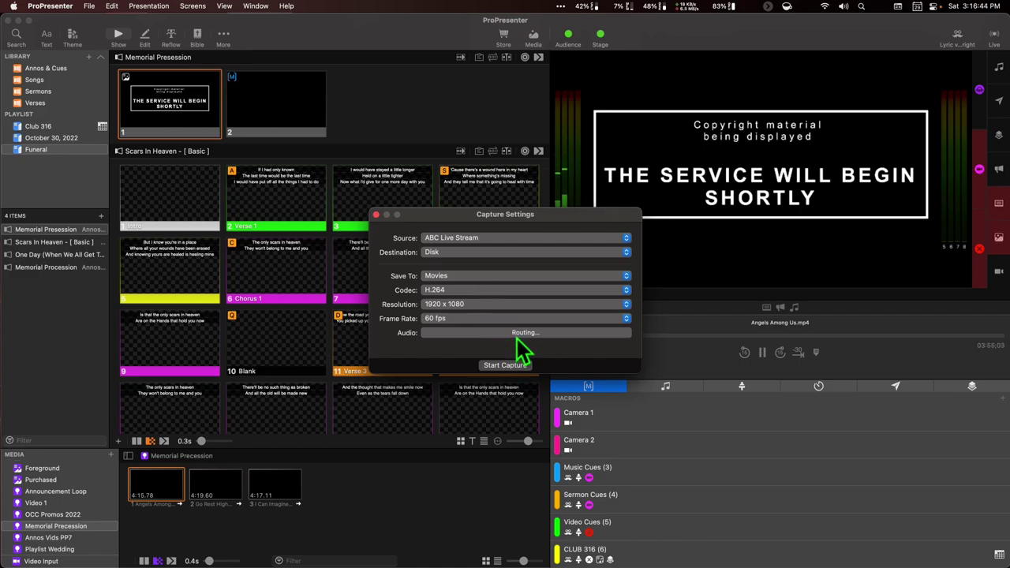
left_click(517, 338)
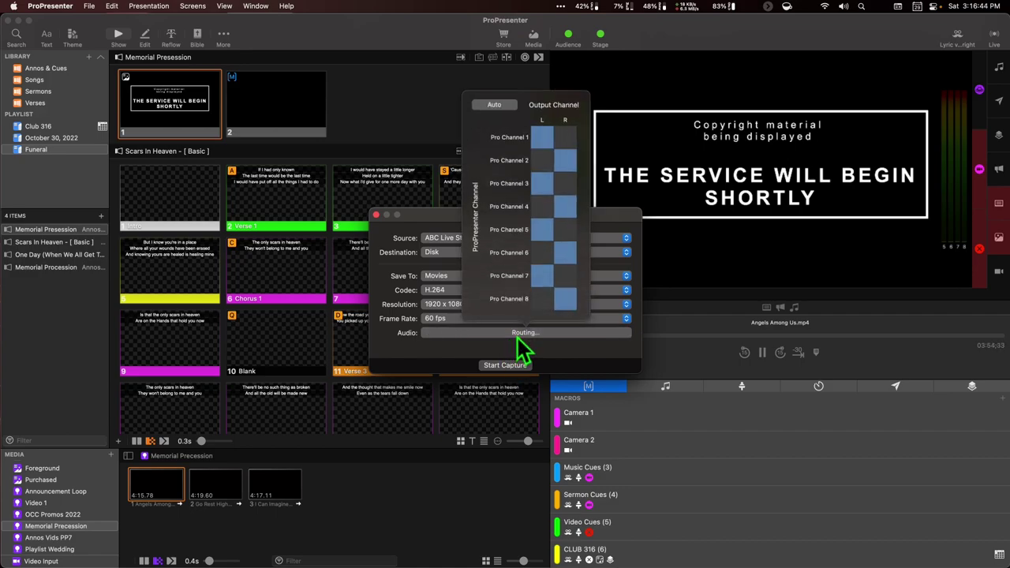
Remove Pro Channels 7 and 8 from the ABC Live Stream capture audio routing, check the destination options, and close the capture settings.
left_click(541, 276)
left_click(565, 299)
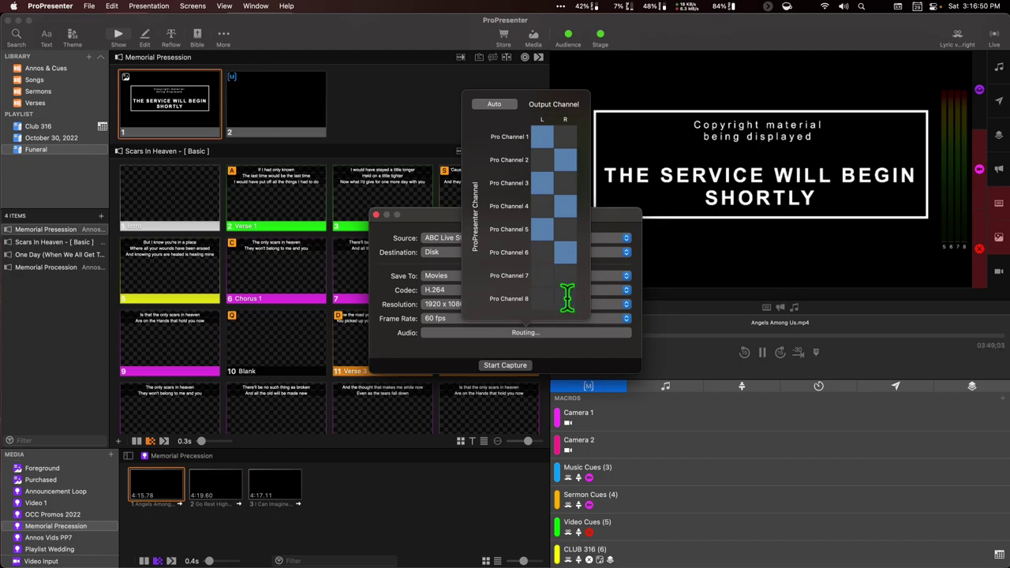
left_click(554, 353)
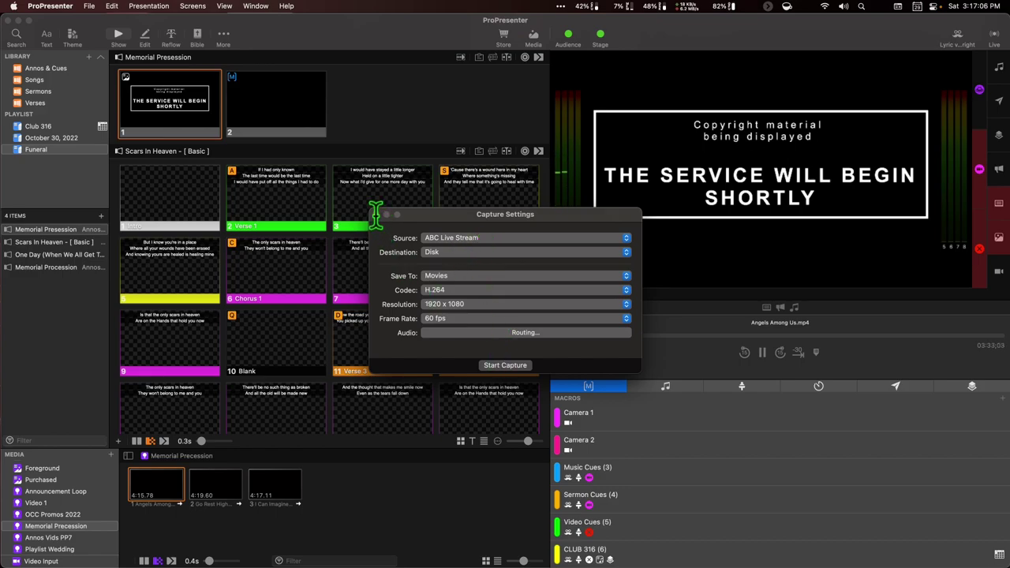
left_click(473, 252)
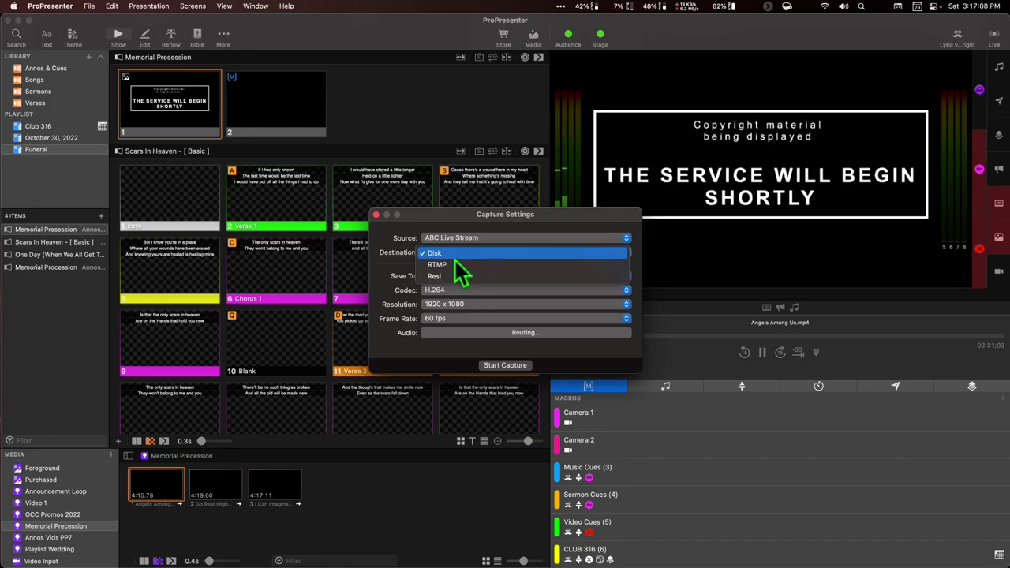
left_click(378, 238)
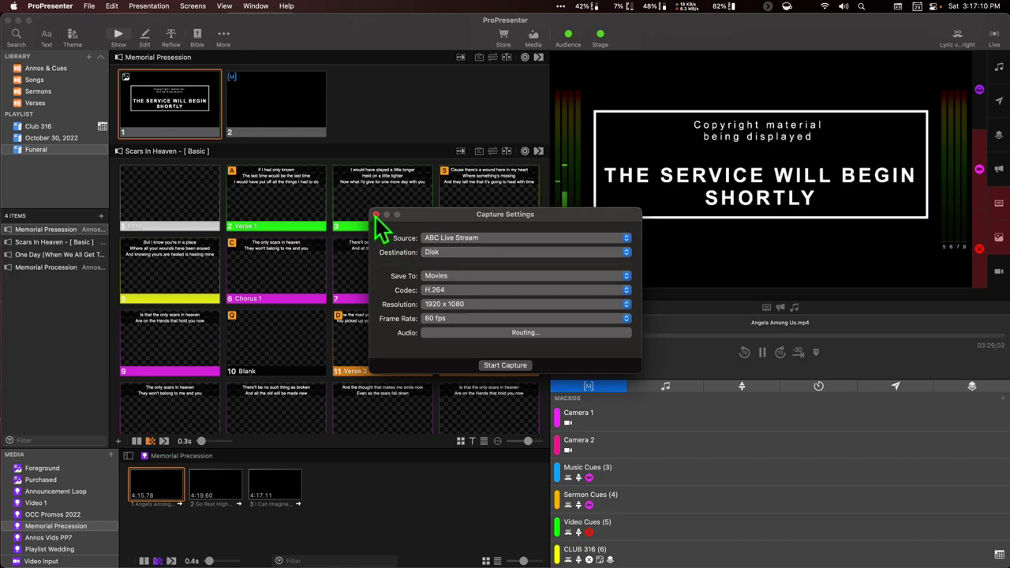
left_click(376, 214)
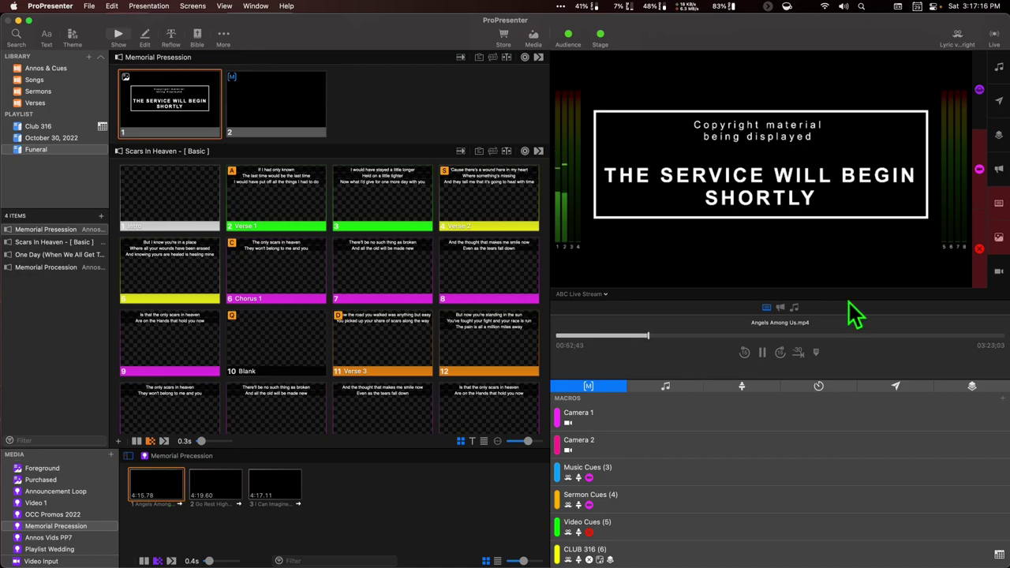
Clear the output and route the Angels Among Us video's audio channels 1 and 2 only to Pro Channels 7 and 8.
left_click(979, 249)
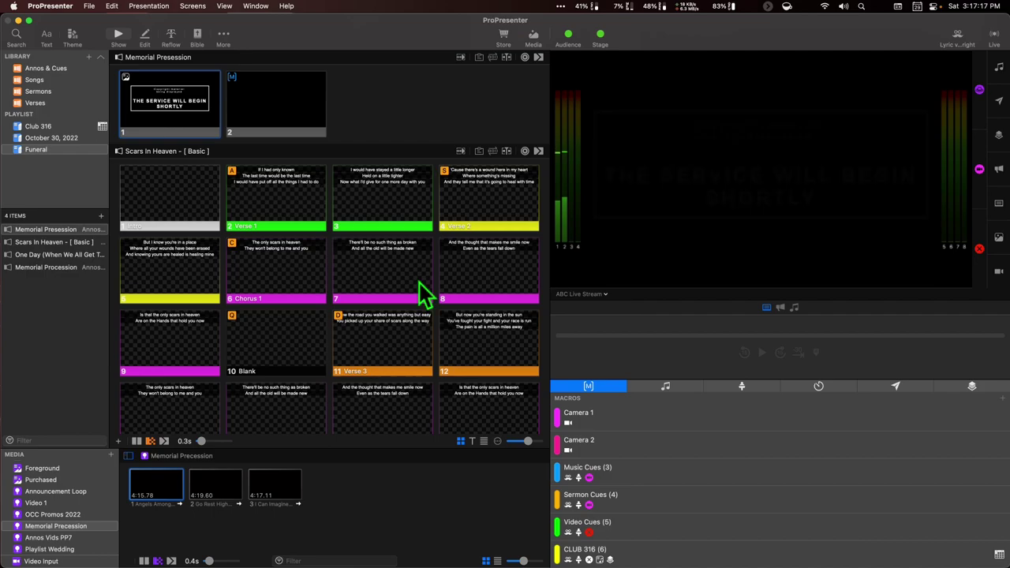
right_click(158, 484)
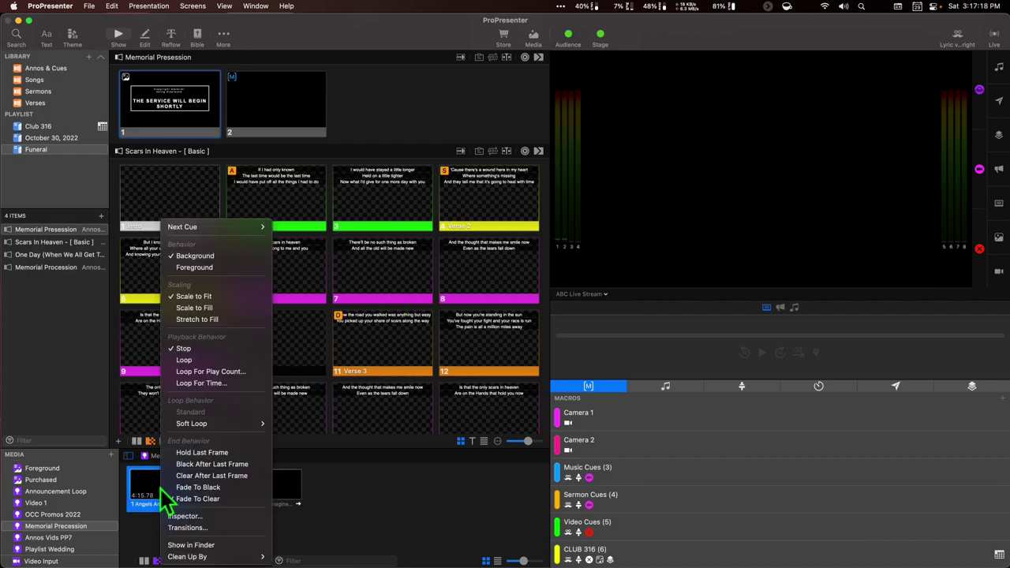
left_click(204, 516)
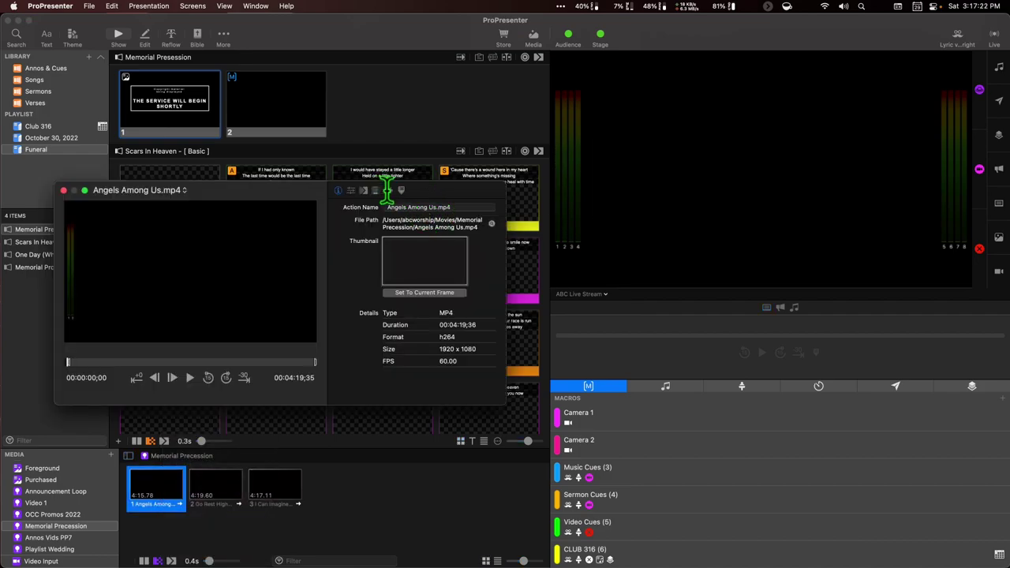
left_click(388, 190)
left_click(460, 238)
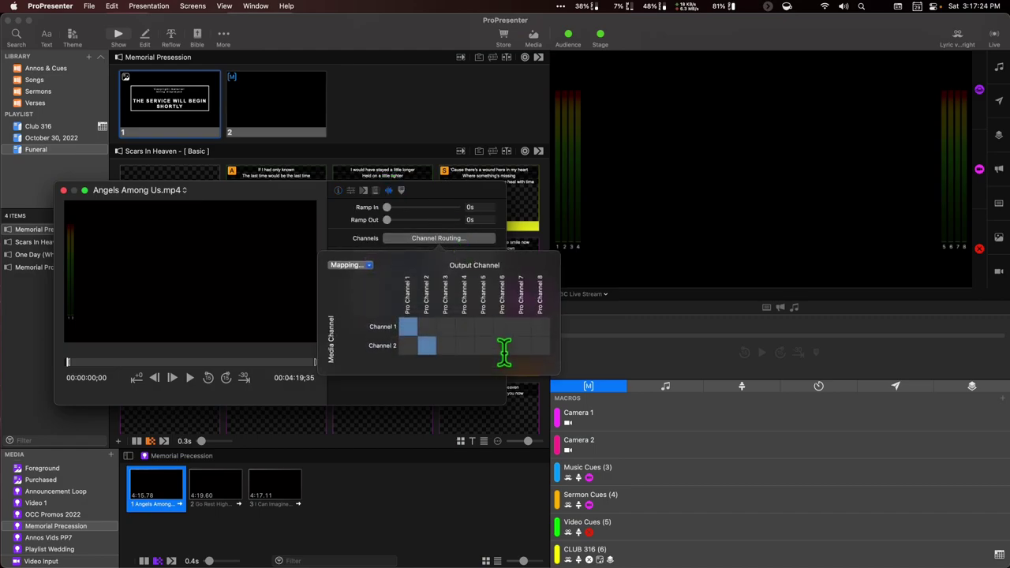
left_click(521, 327)
left_click(541, 345)
left_click(426, 345)
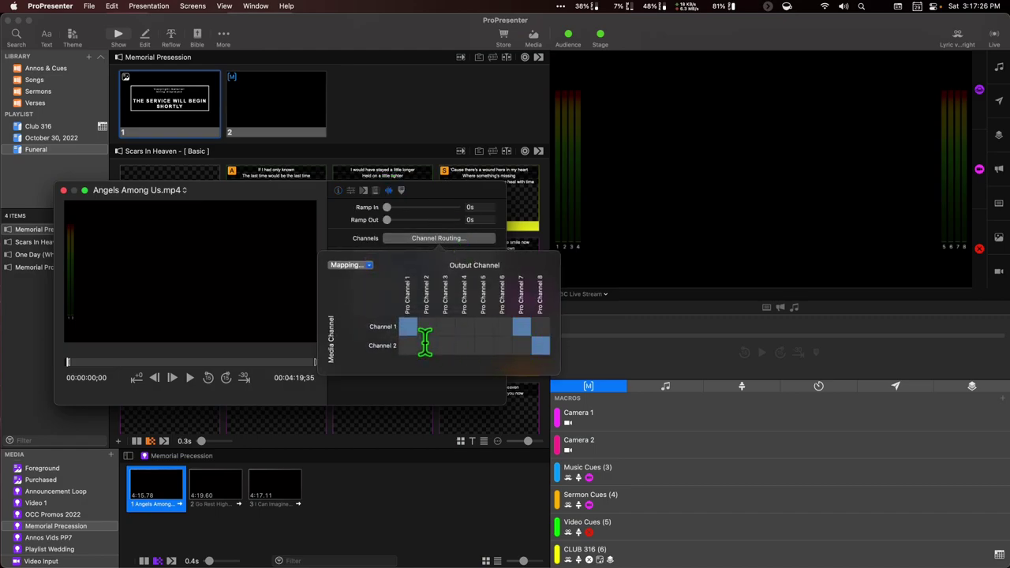
left_click(408, 327)
left_click(342, 243)
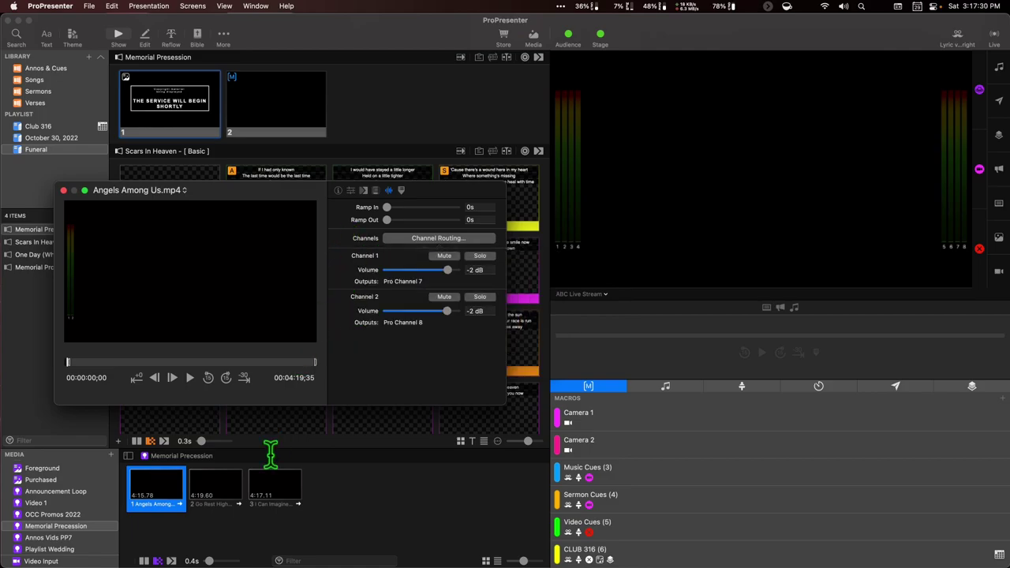
Route the Go Rest High On That Mountain video's audio channels 1 and 2 only to Pro Channels 7 and 8.
right_click(212, 485)
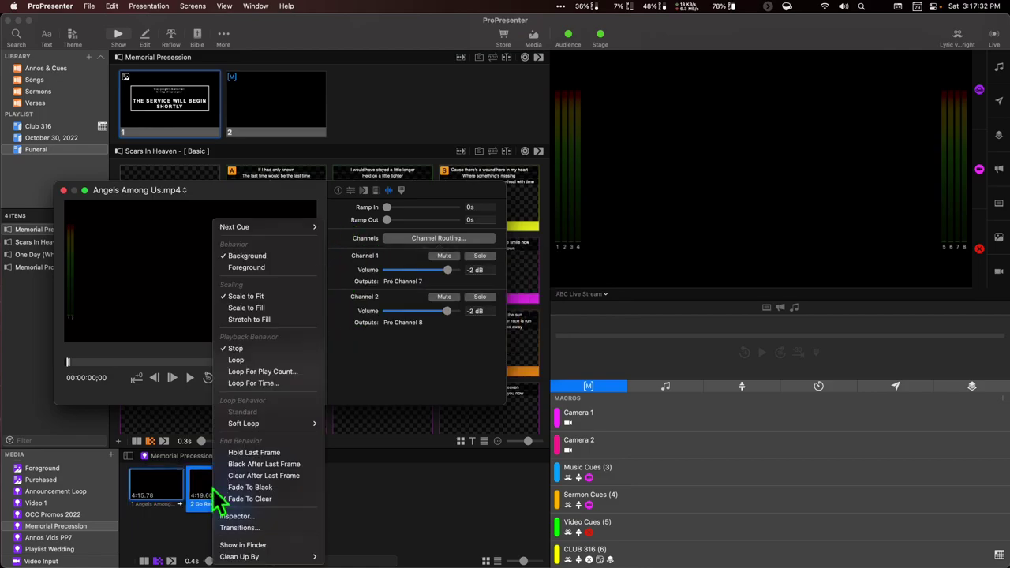
left_click(256, 519)
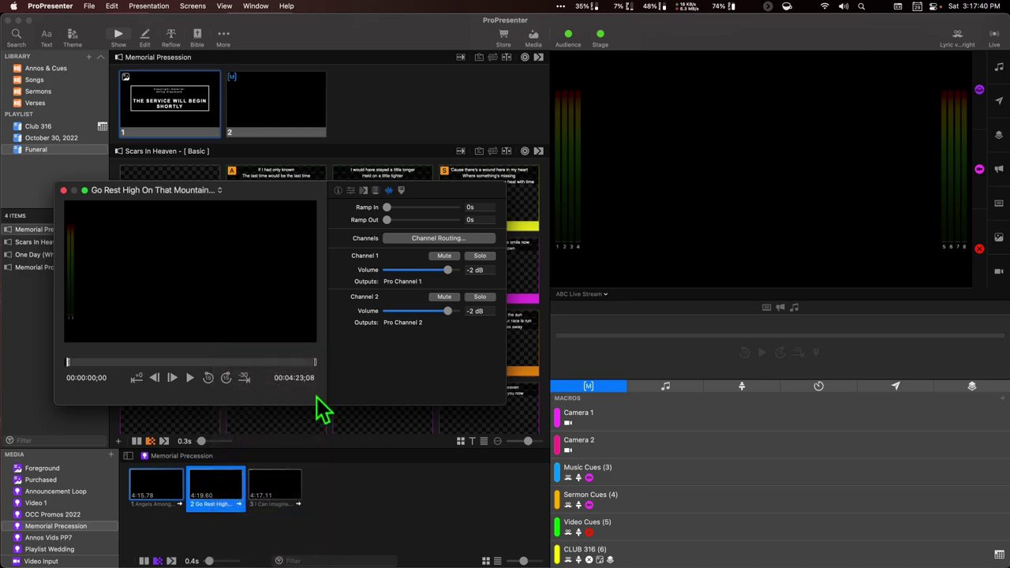
left_click(433, 238)
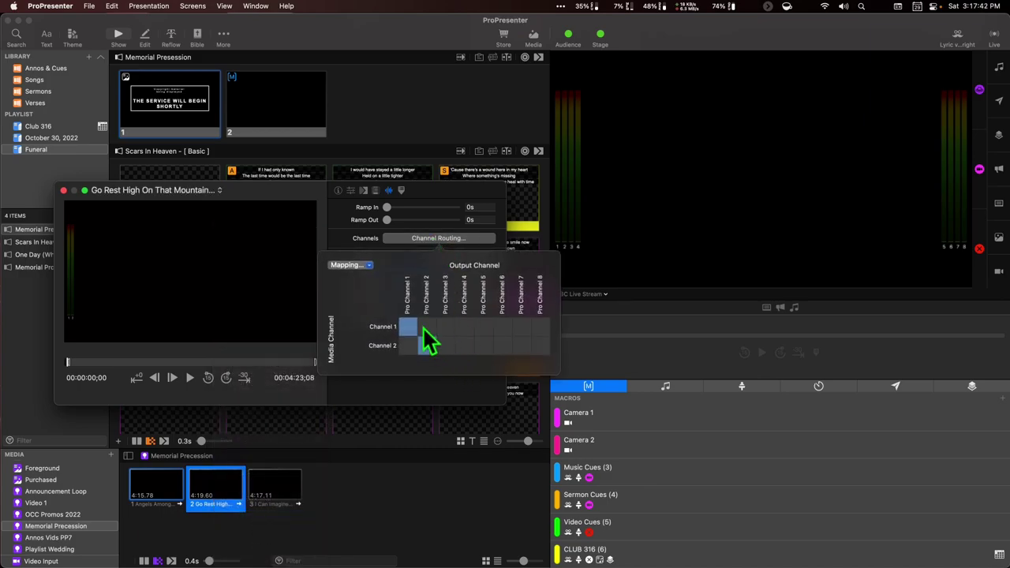
left_click(520, 325)
left_click(539, 345)
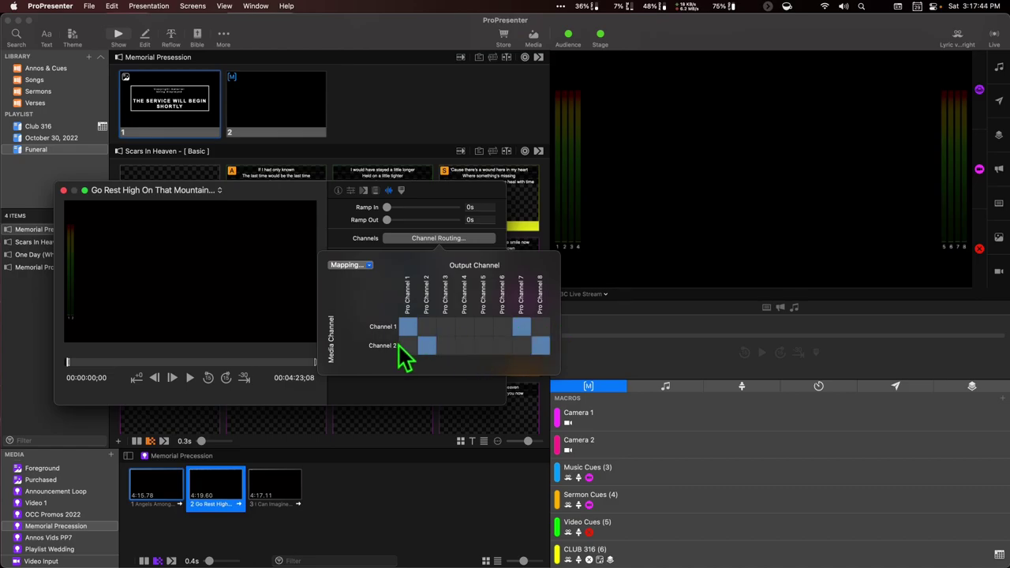
left_click(426, 345)
left_click(409, 328)
left_click(400, 501)
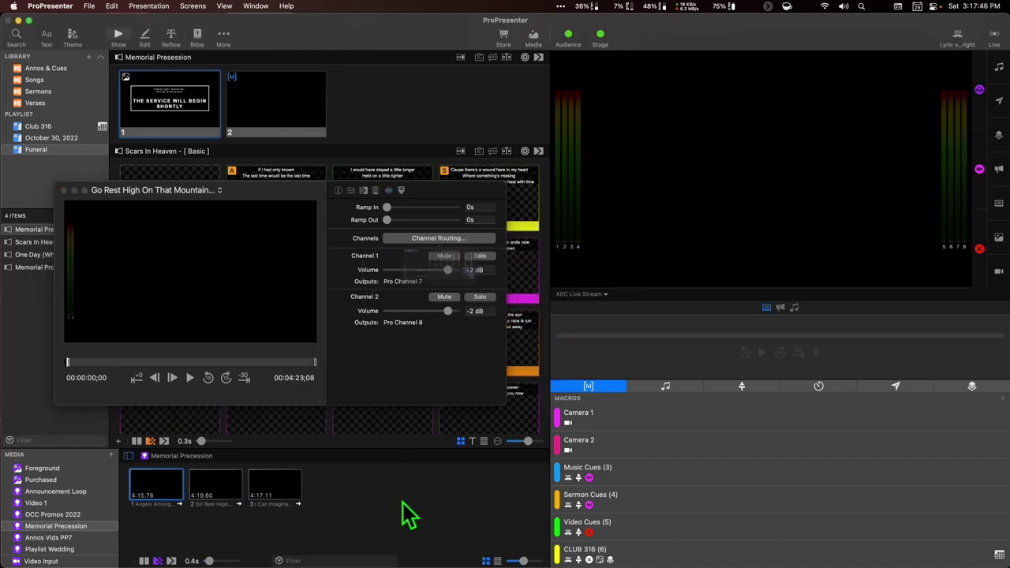
Route the I Can Imagine Lyrics video's audio channels 1 and 2 only to Pro Channels 7 and 8.
right_click(290, 480)
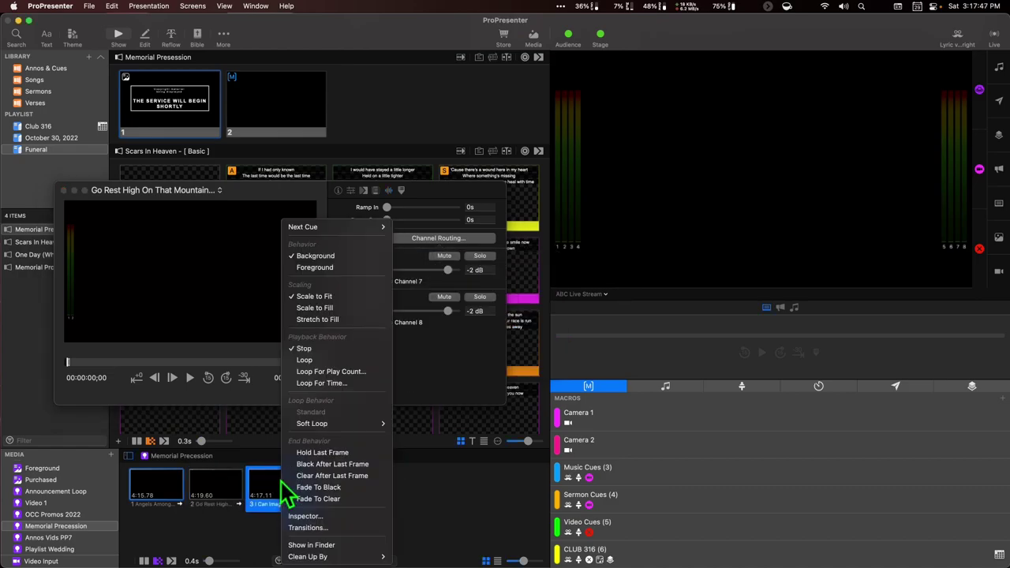
left_click(316, 517)
left_click(456, 239)
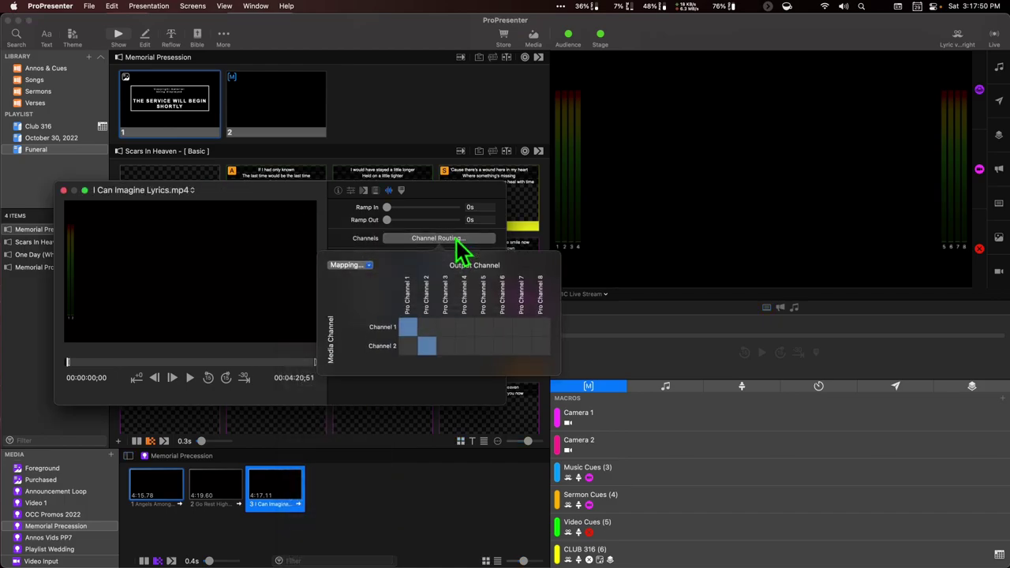
left_click(539, 346)
left_click(426, 346)
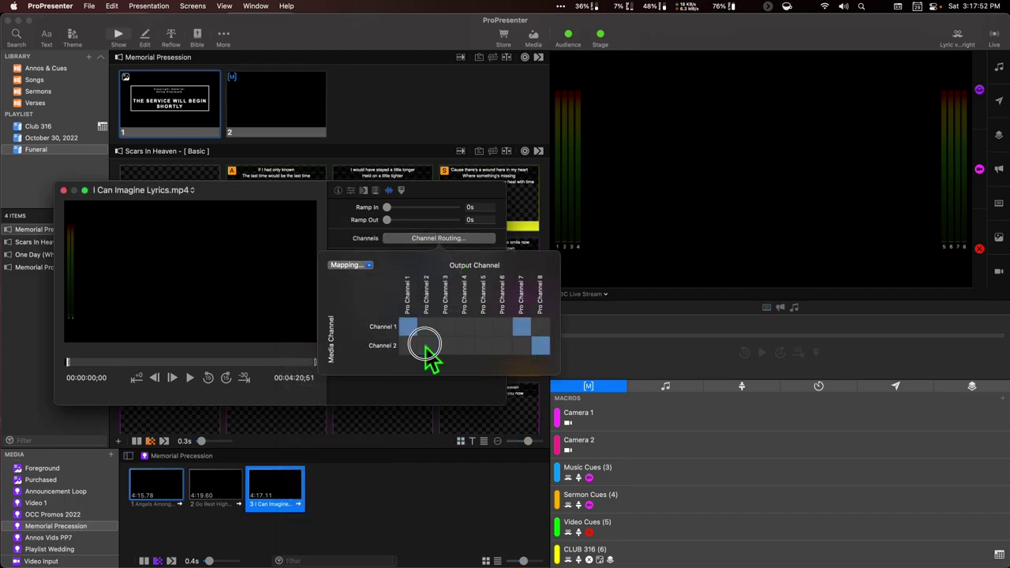
left_click(408, 326)
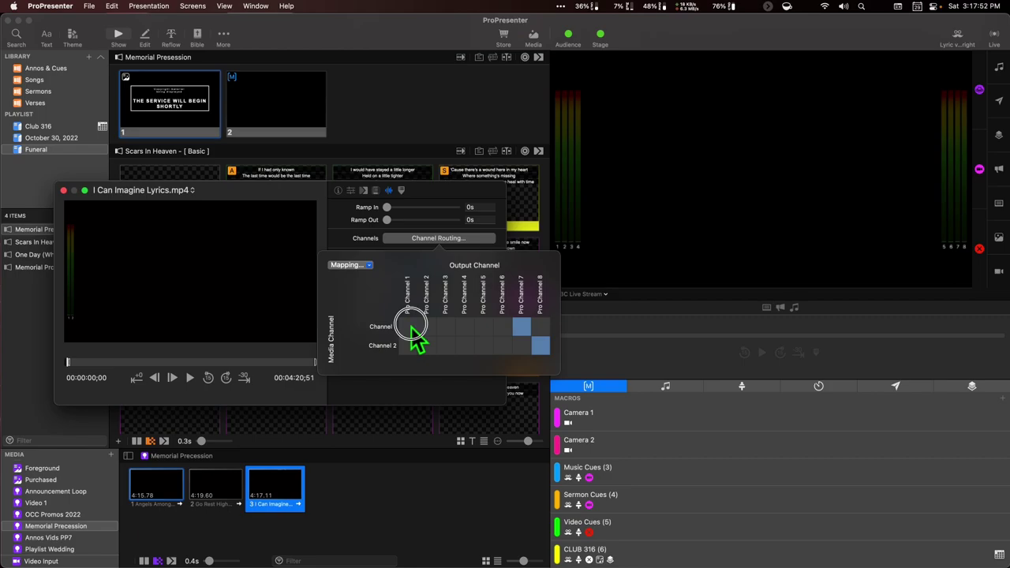
left_click(360, 246)
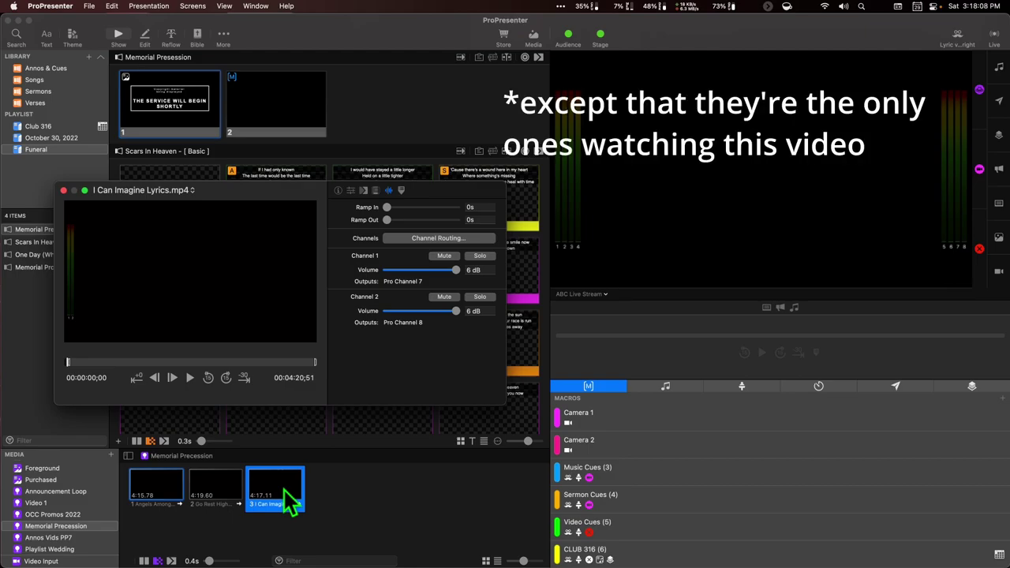
key("super+Tab")
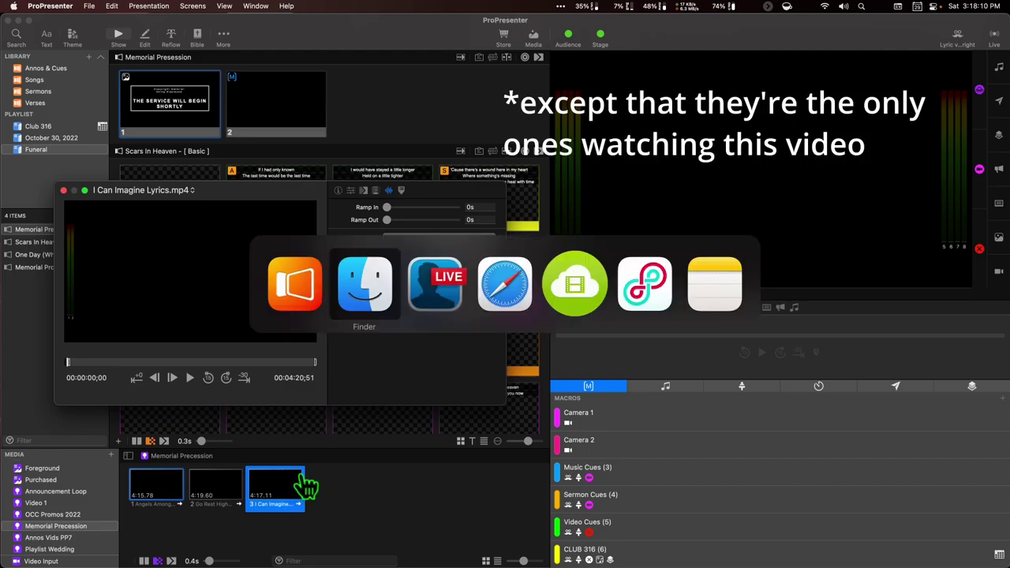
left_click(645, 284)
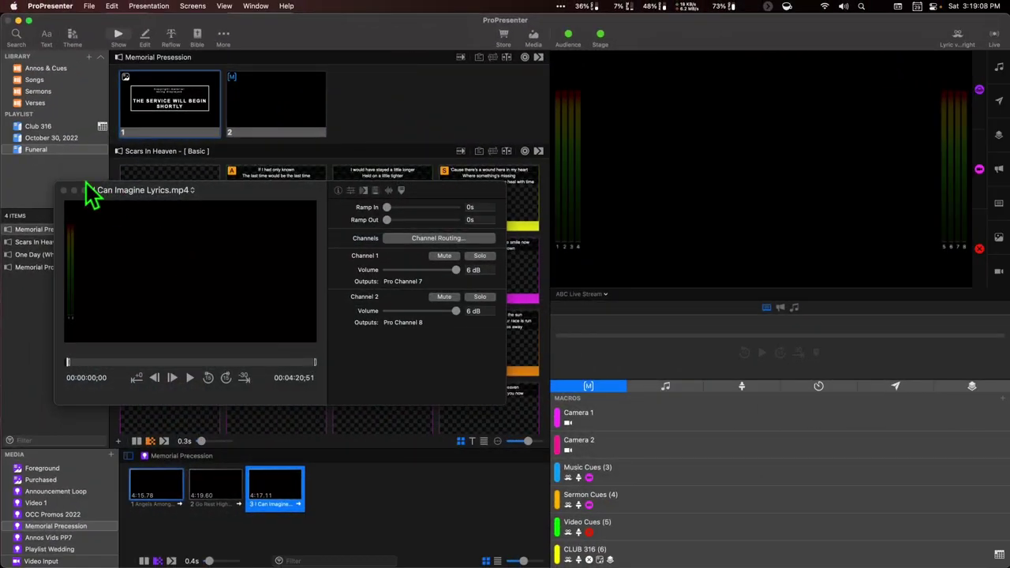
Add an Audience Look action with the Lyric videos Copyright look to slide 1 of Memorial Presession.
right_click(191, 105)
mouse_move(221, 166)
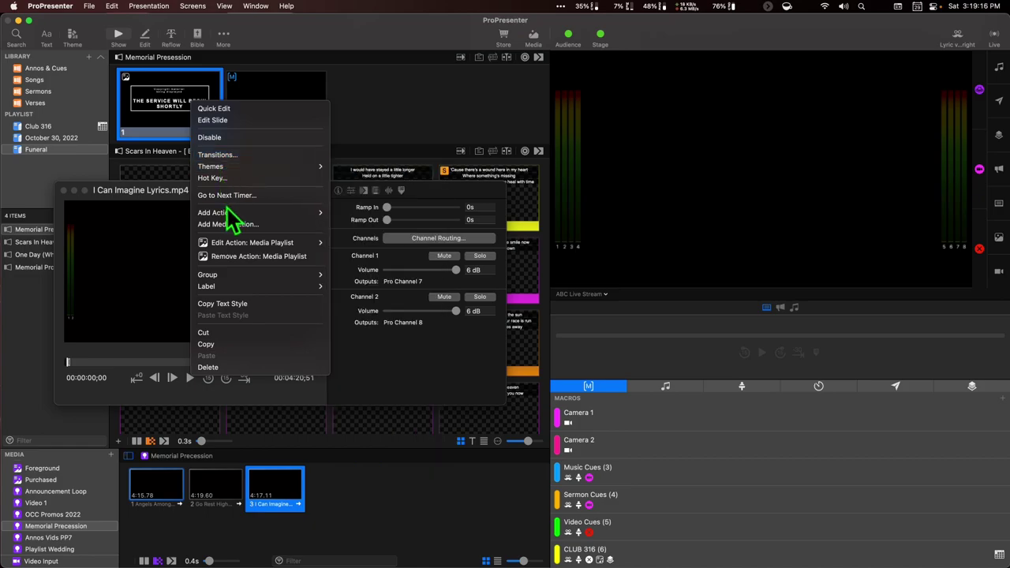
mouse_move(229, 211)
mouse_move(367, 213)
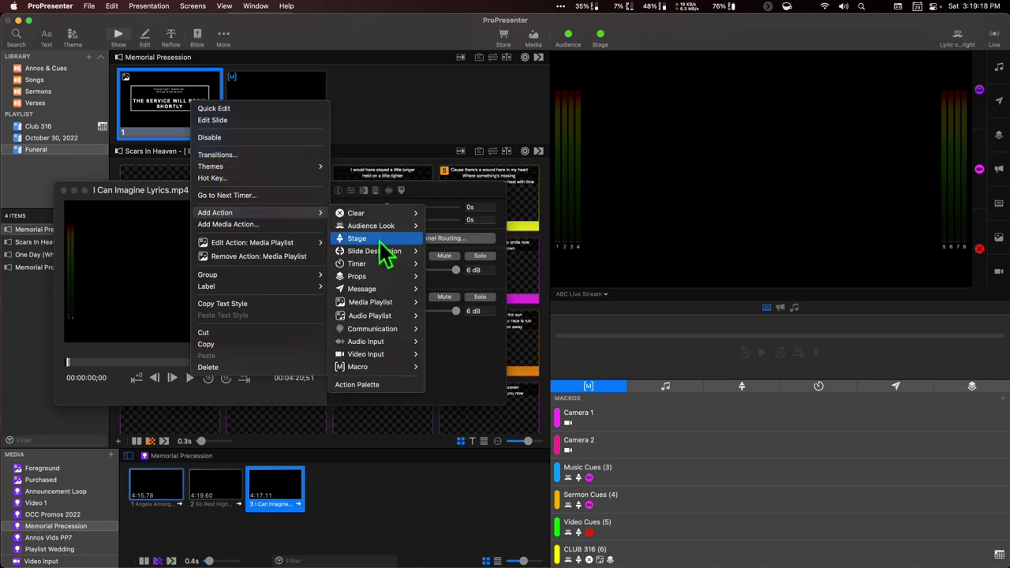
mouse_move(374, 303)
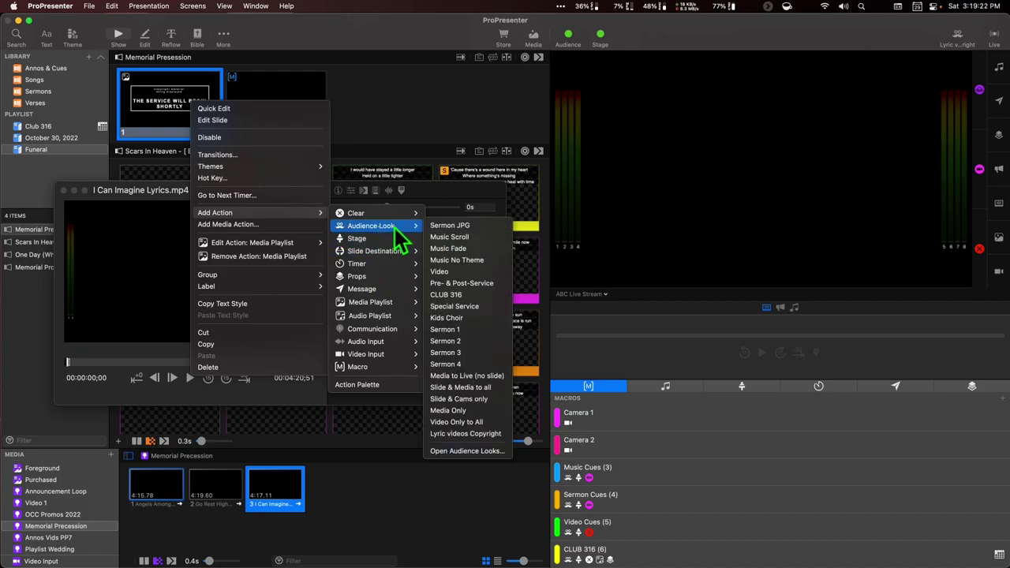
left_click(464, 435)
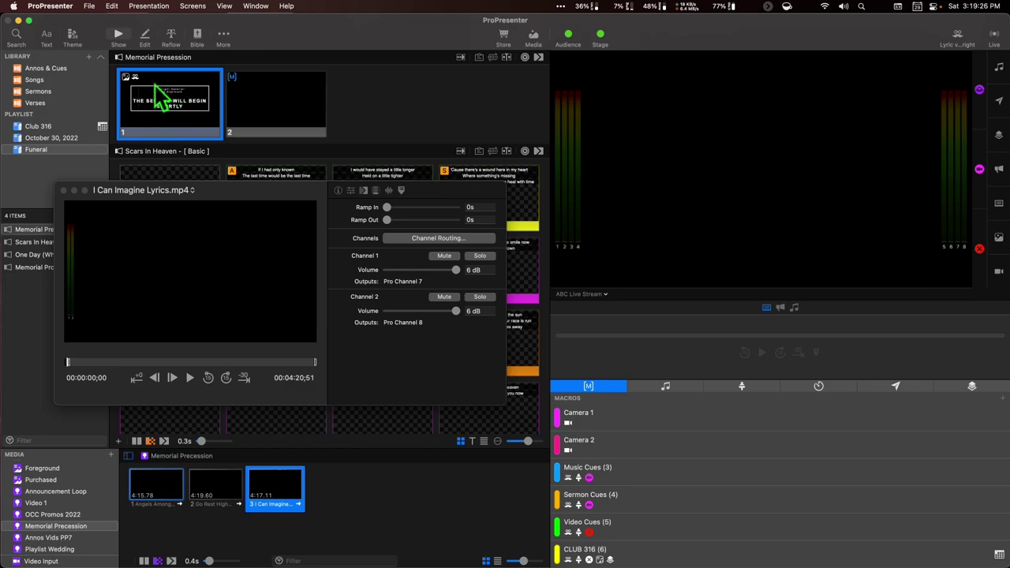
Add a Stage action to slide 1 of Memorial Presession.
right_click(184, 101)
mouse_move(215, 237)
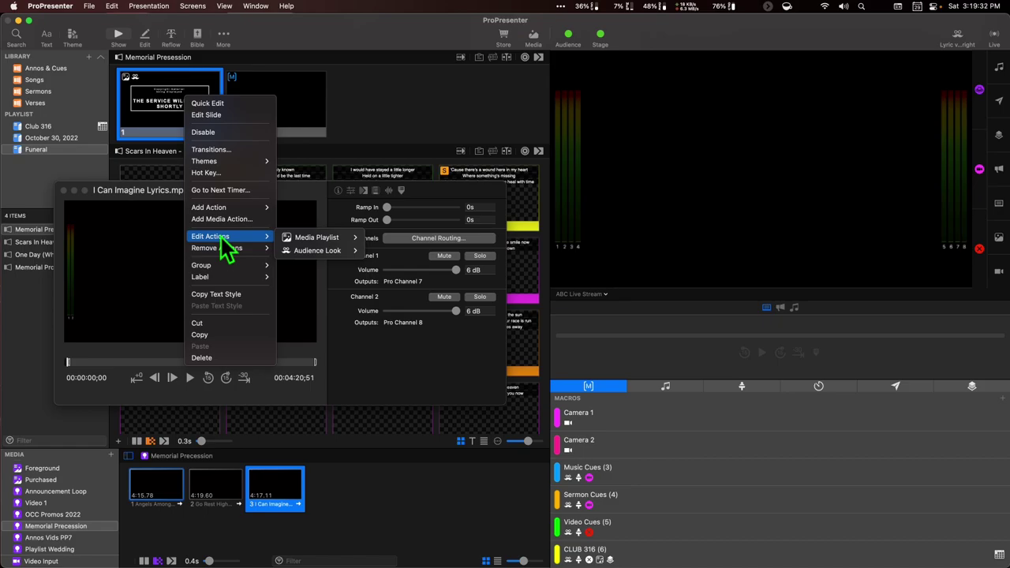
left_click(313, 229)
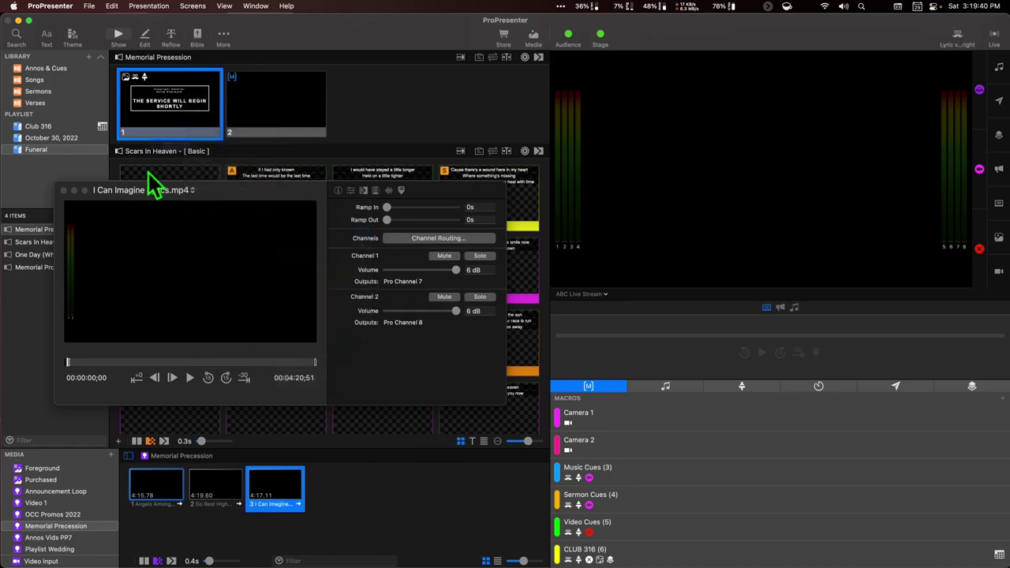
Close the media inspector and set the Stage Display layout to Sermon in the Stage action of Memorial Presession slide 1.
left_click(65, 193)
right_click(153, 119)
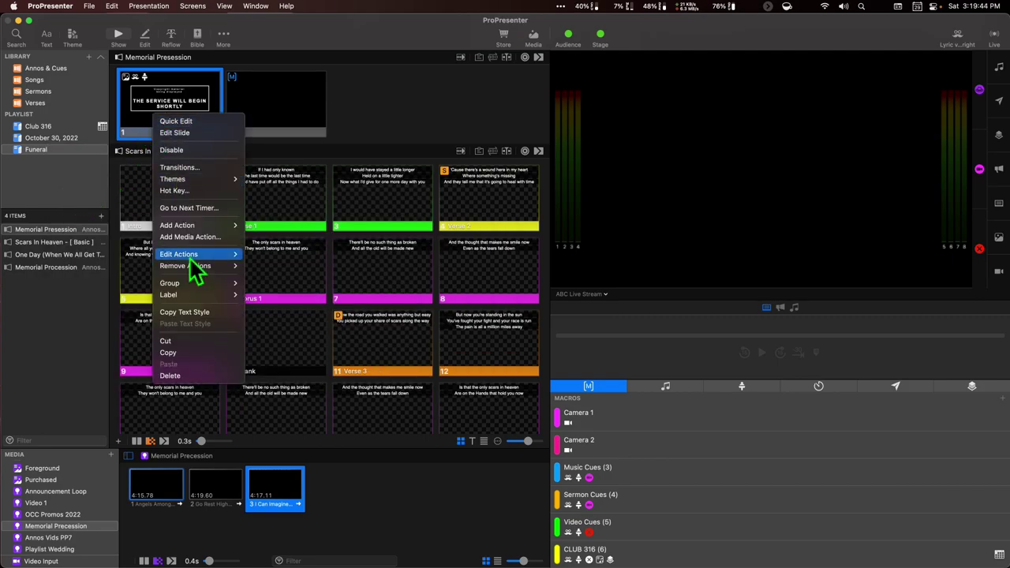
mouse_move(209, 261)
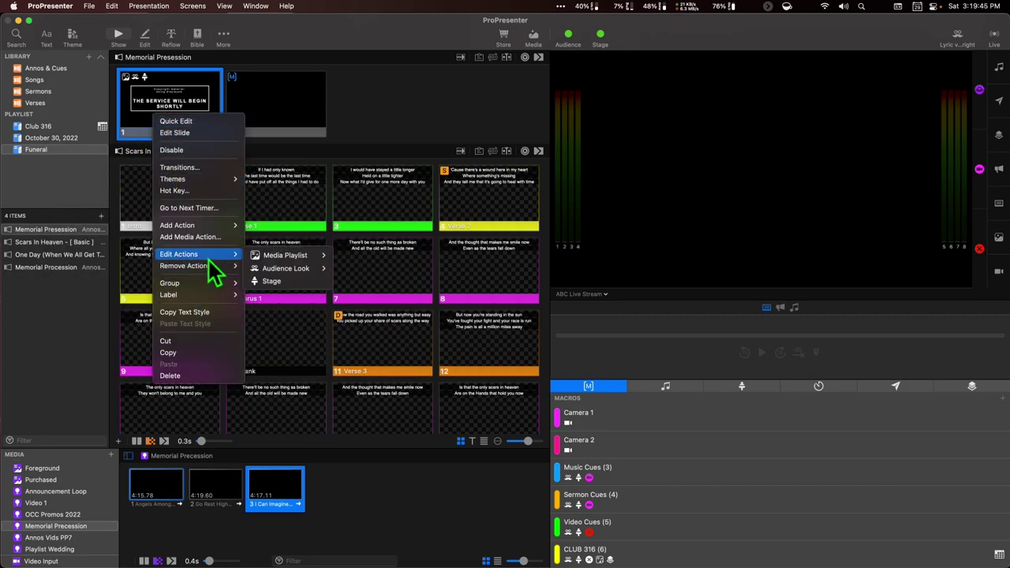
left_click(268, 280)
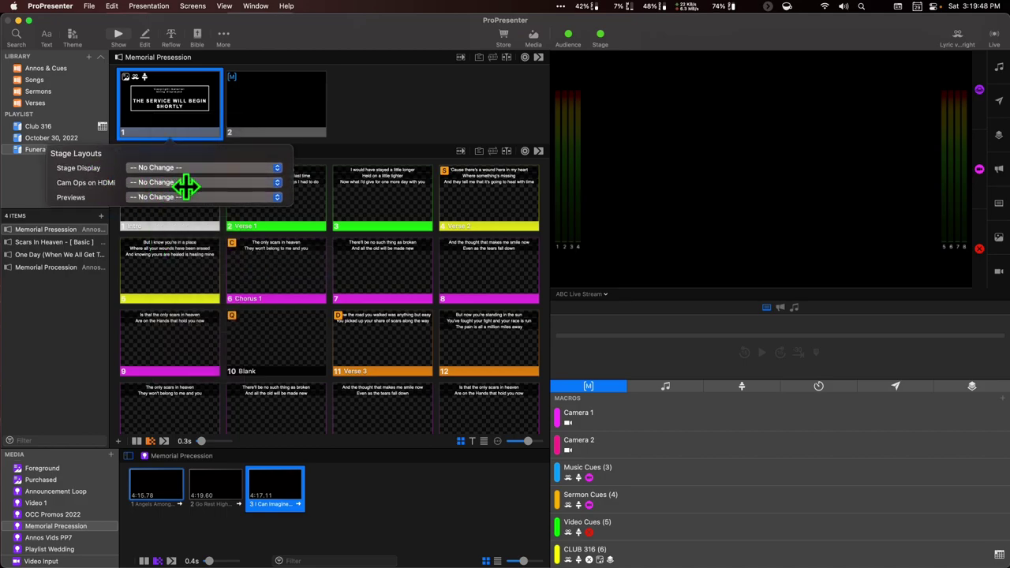
left_click(187, 168)
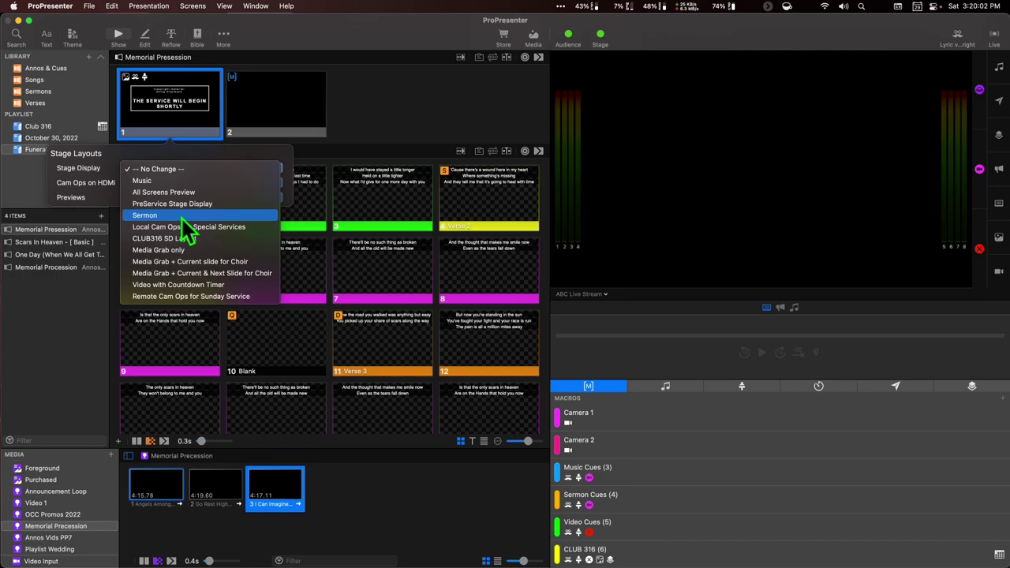
left_click(181, 216)
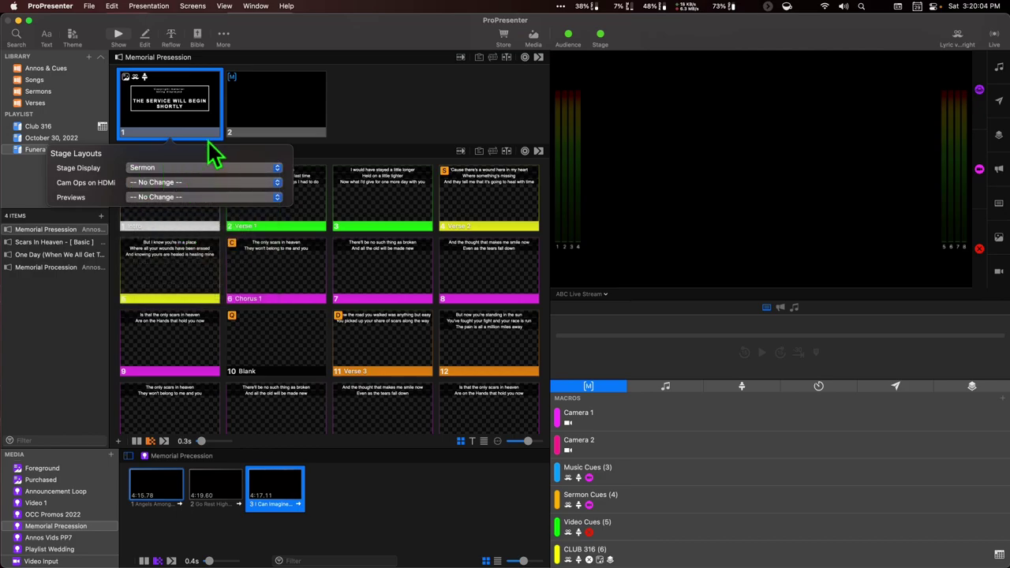
Show the Previews stage screen in the preview area and trigger slide 1 of Memorial Presession to test its video playback.
left_click(601, 295)
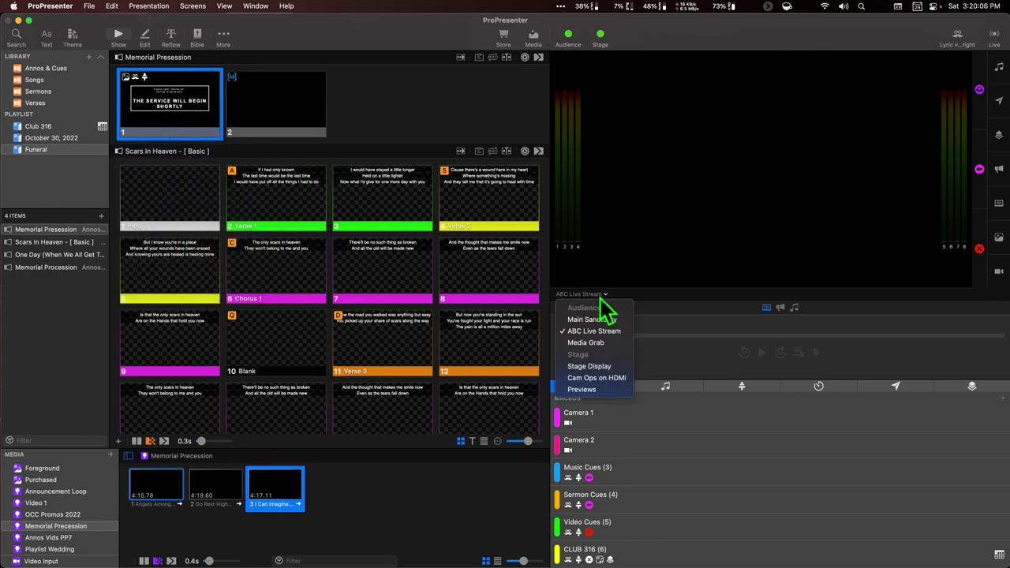
left_click(589, 389)
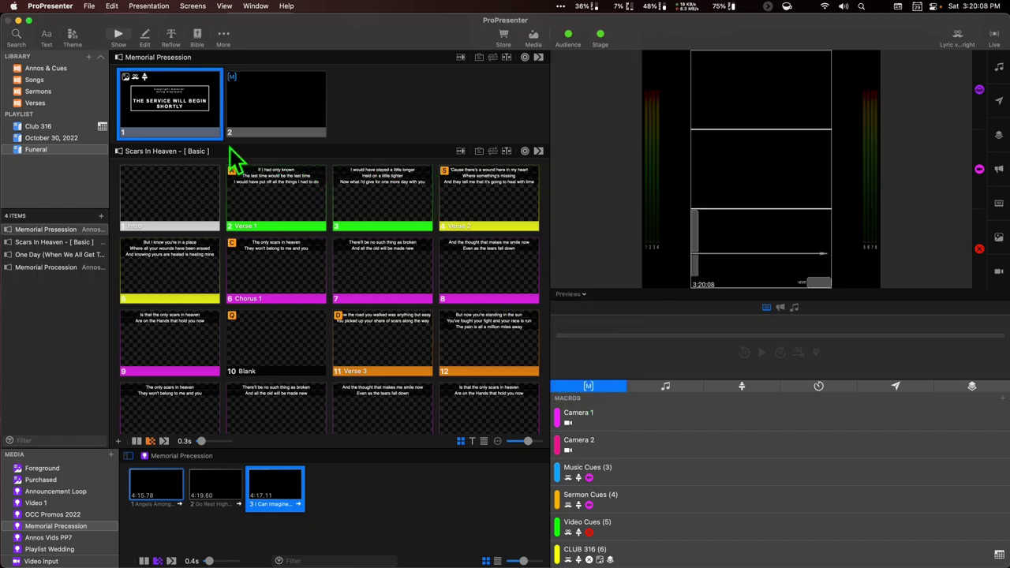
left_click(184, 120)
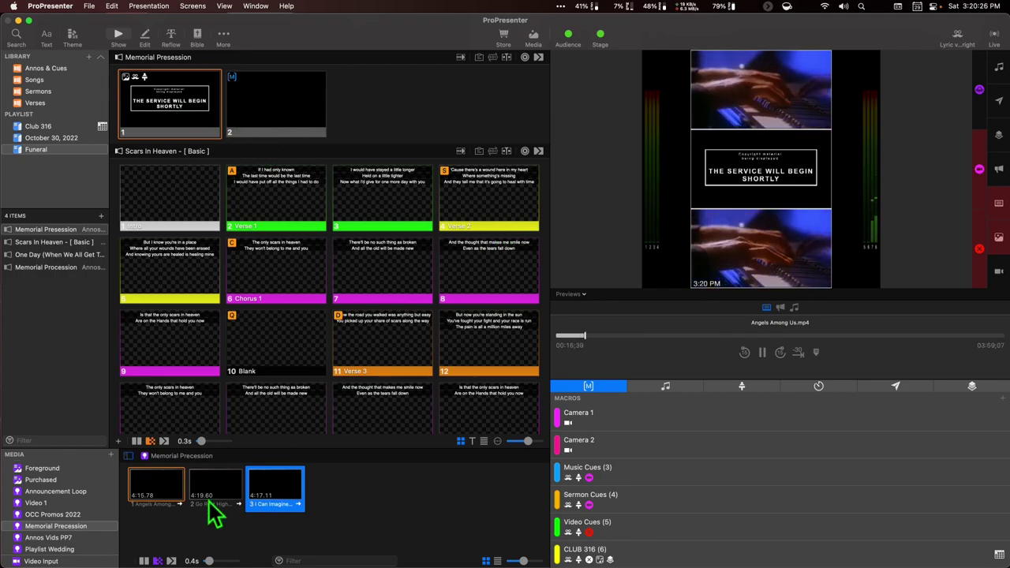
left_click_drag(271, 493, 158, 516)
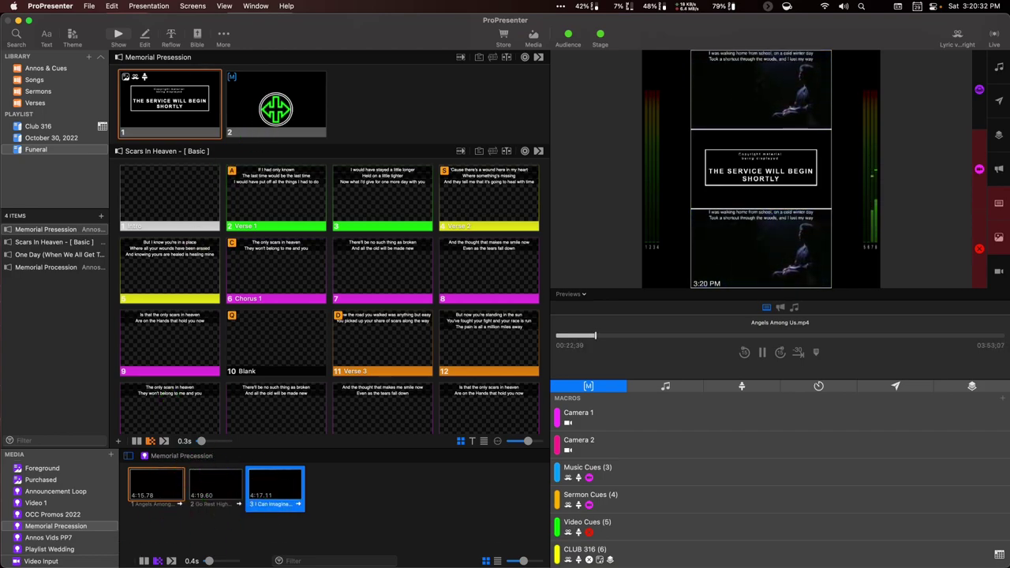
Trigger slide 2 of Memorial Presession, followed by the Intro and both Verse 1 slides of Scars In Heaven.
left_click(275, 108)
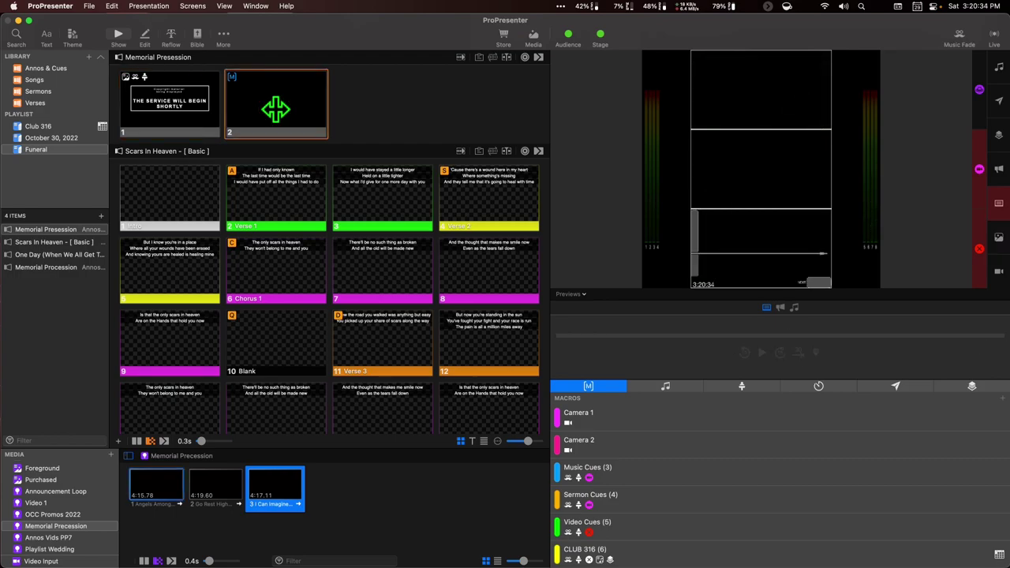
left_click(180, 200)
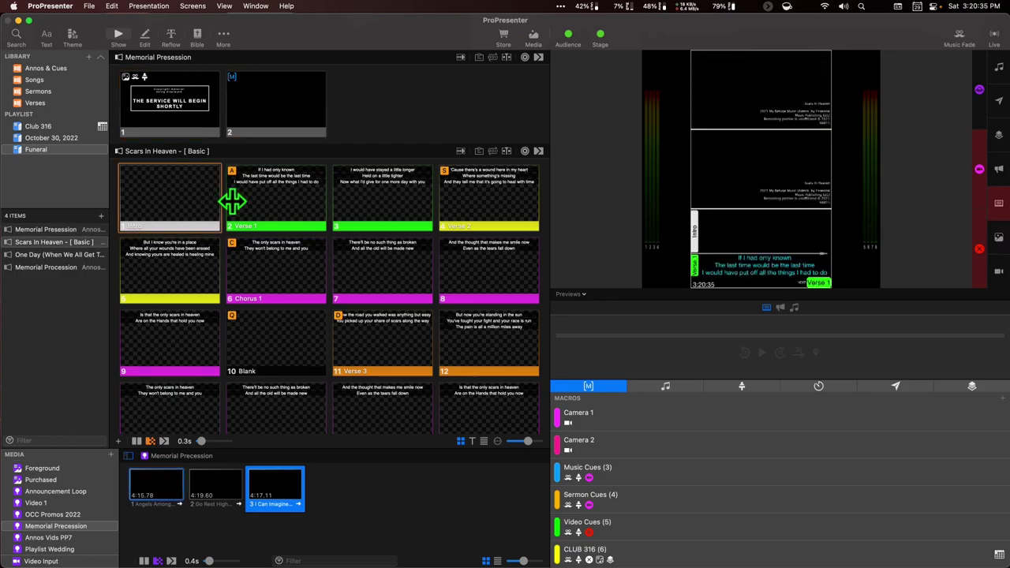
left_click(275, 206)
left_click(351, 209)
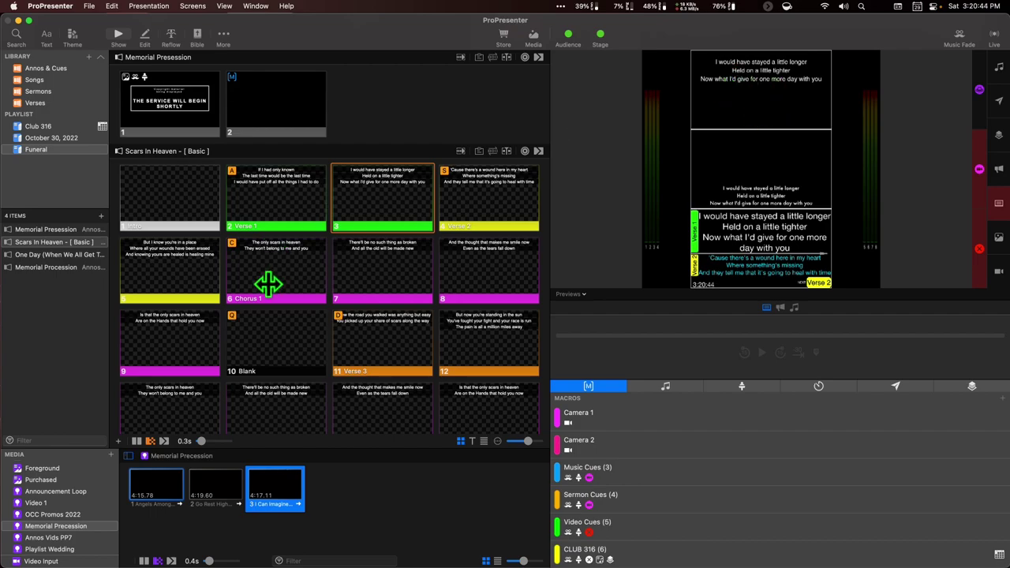
Look through the Scars In Heaven, One Day and Memorial Procession slides in the Funeral playlist.
scroll(305, 406, "down", 15)
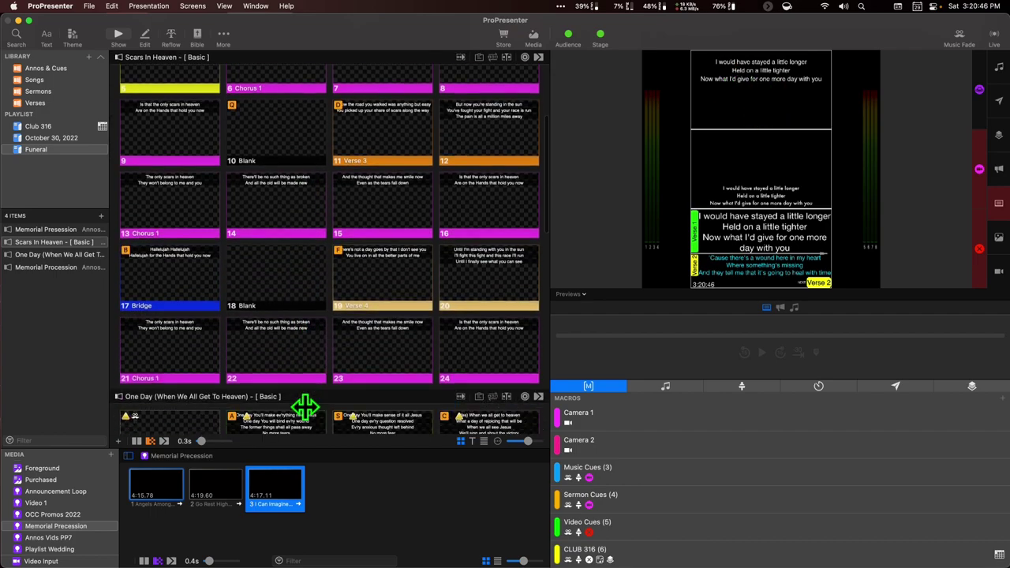
scroll(305, 407, "down", 5)
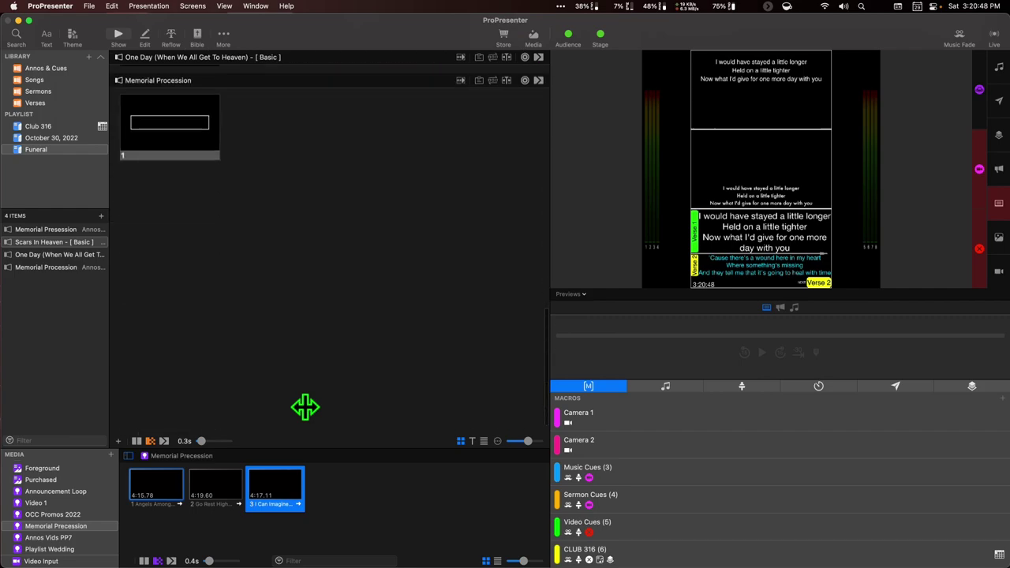
scroll(304, 406, "up", 3)
scroll(305, 407, "down", 10)
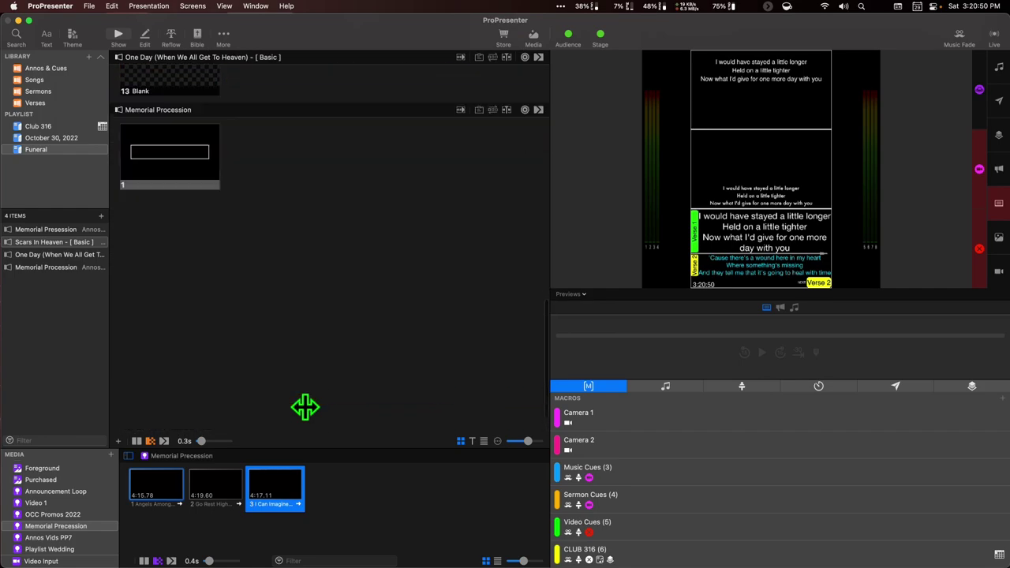
scroll(236, 219, "up", 2)
scroll(205, 217, "up", 1)
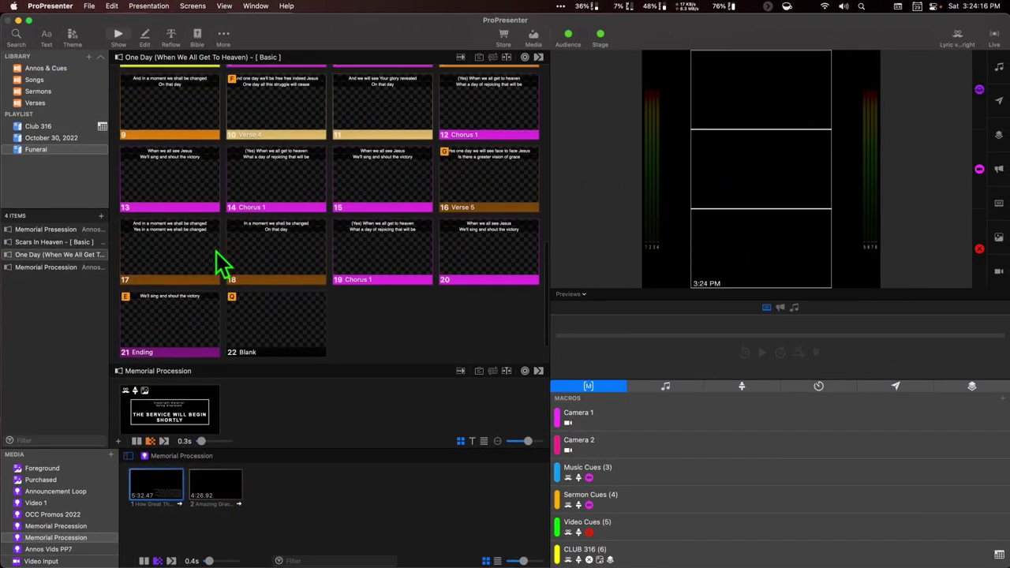
scroll(216, 252, "up", 15)
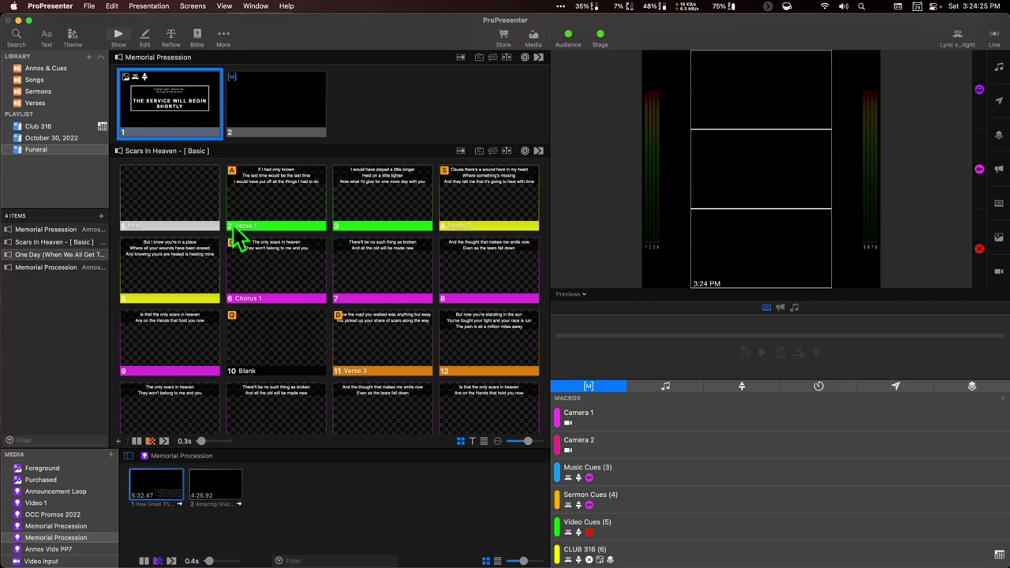
Show the ABC Live Stream output in the preview area and trigger the Camera 2 macro.
left_click(584, 293)
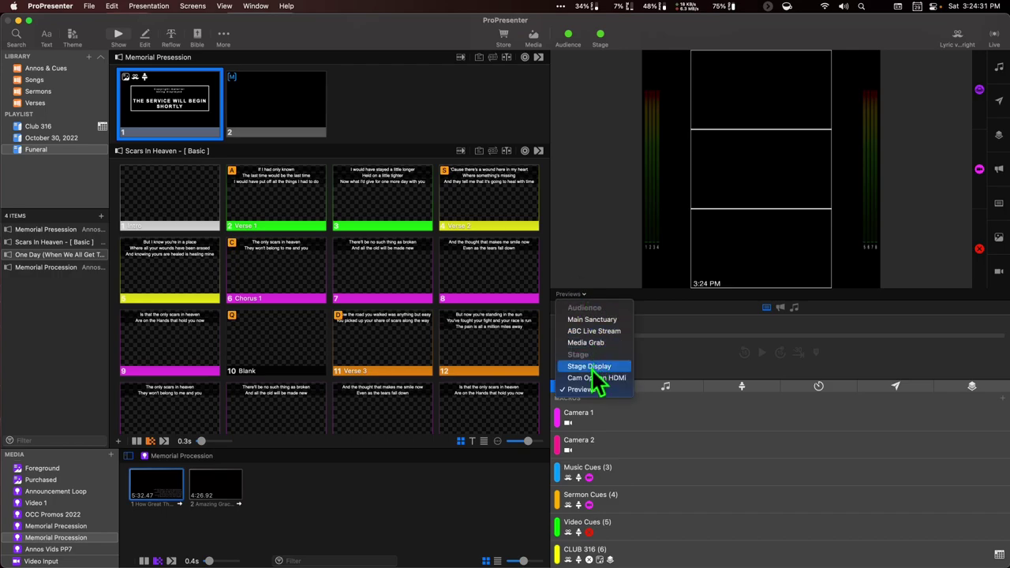
left_click(594, 331)
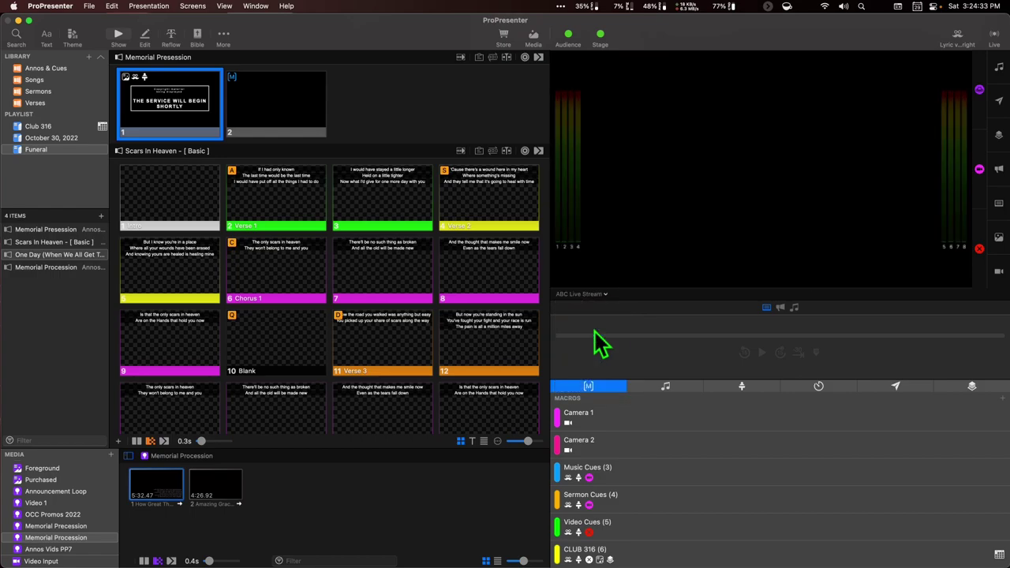
left_click(628, 453)
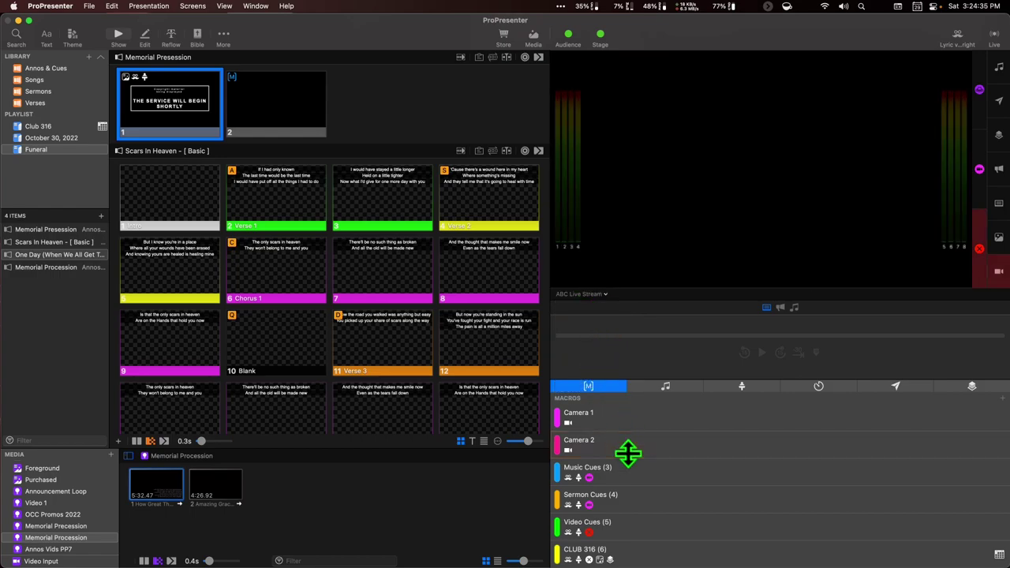
Change the live audience look to Music Fade and trigger the Camera 1 macro.
left_click(957, 35)
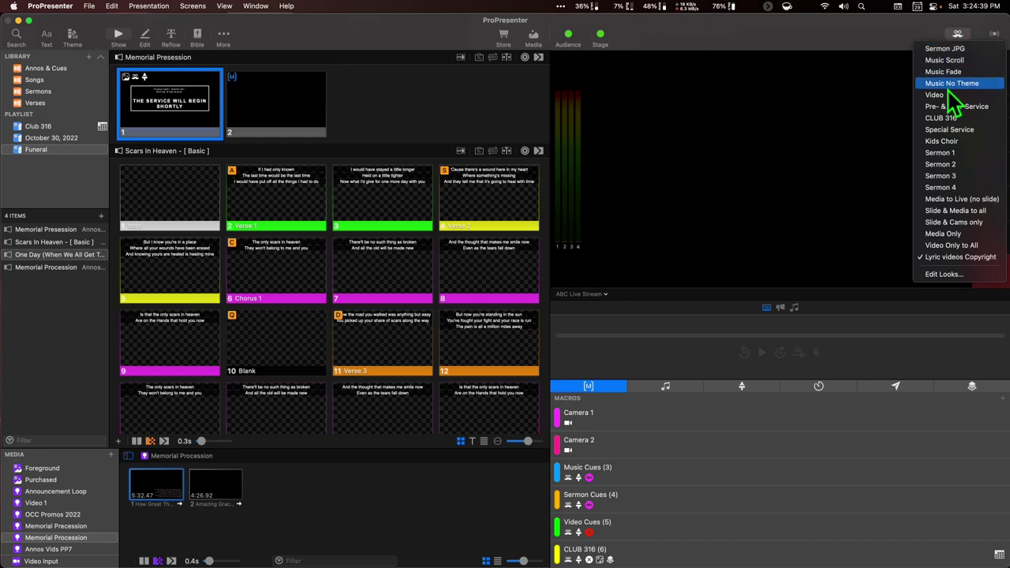
left_click(950, 72)
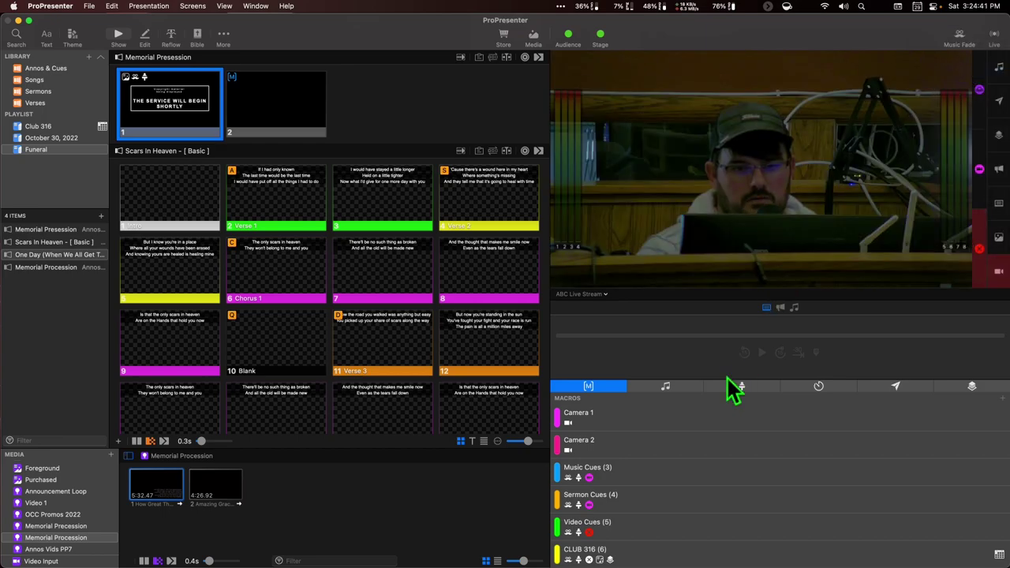
left_click(647, 422)
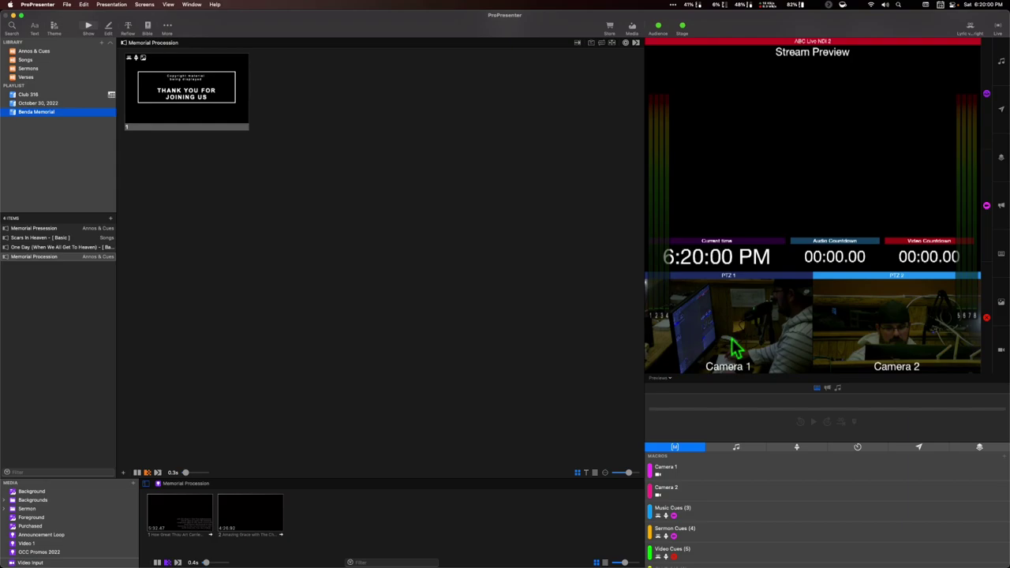
Check the available preview screens and the audience look and stage layouts currently assigned to each screen.
left_click(669, 379)
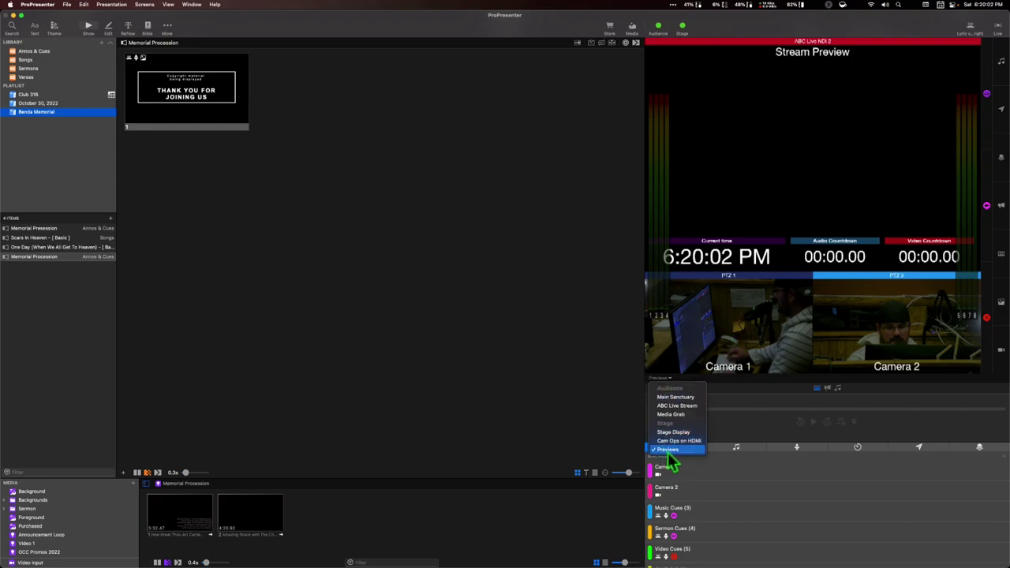
left_click(146, 18)
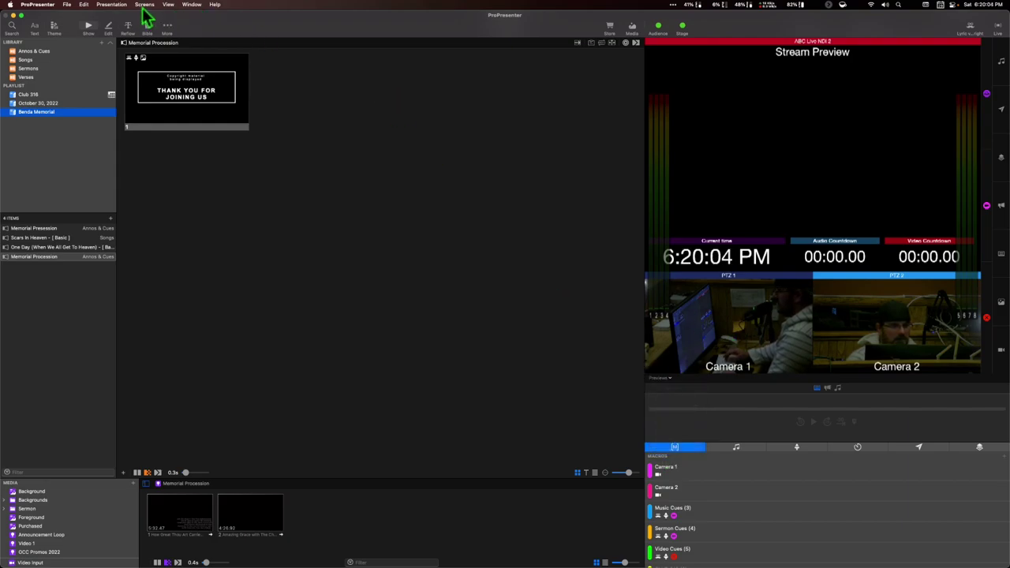
left_click(164, 7)
mouse_move(146, 6)
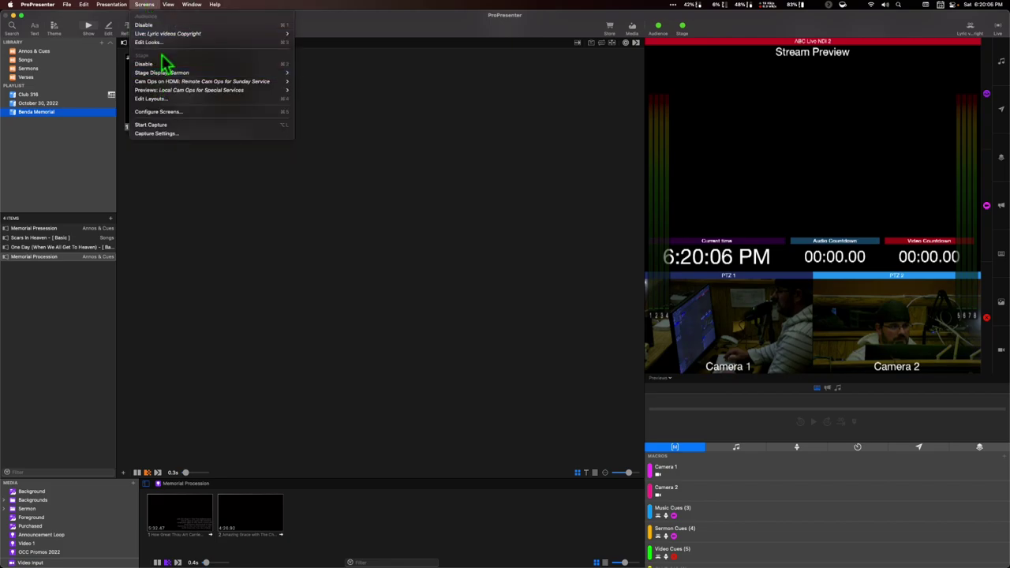
mouse_move(162, 93)
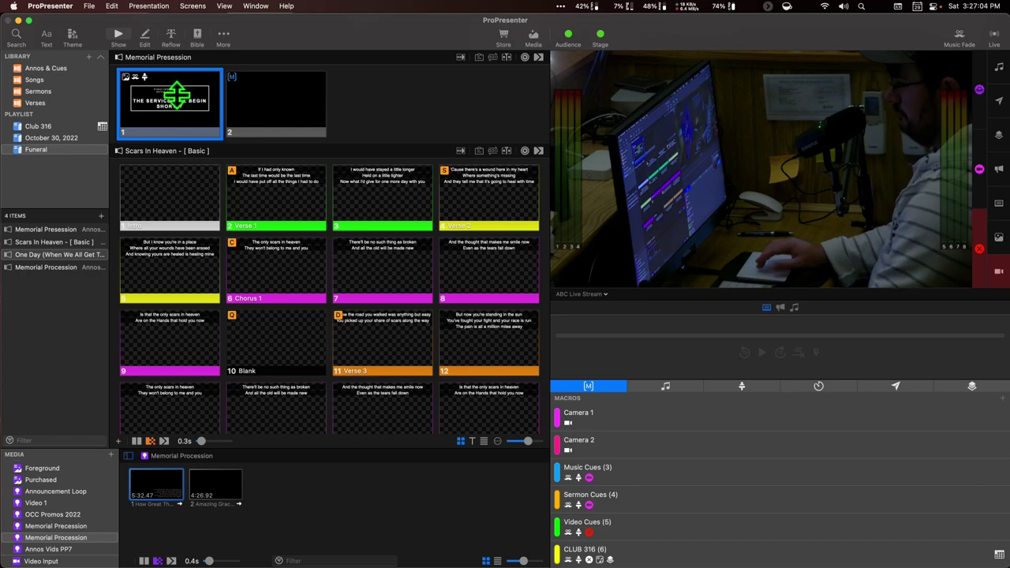
Switch to Safari, bring up the YouTube Studio live stream page and dismiss the finished stream summary.
key("super+Tab")
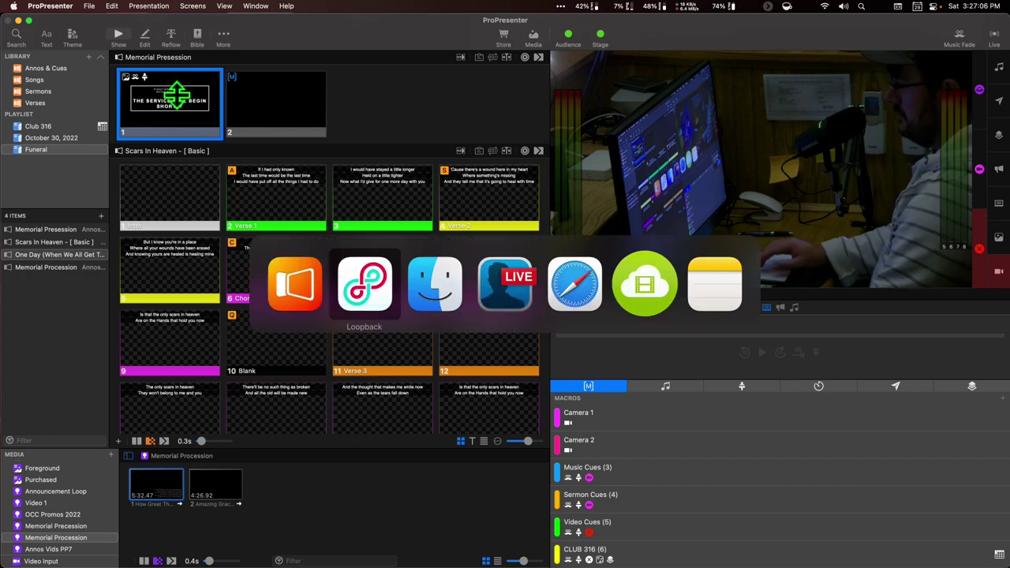
left_click(579, 280)
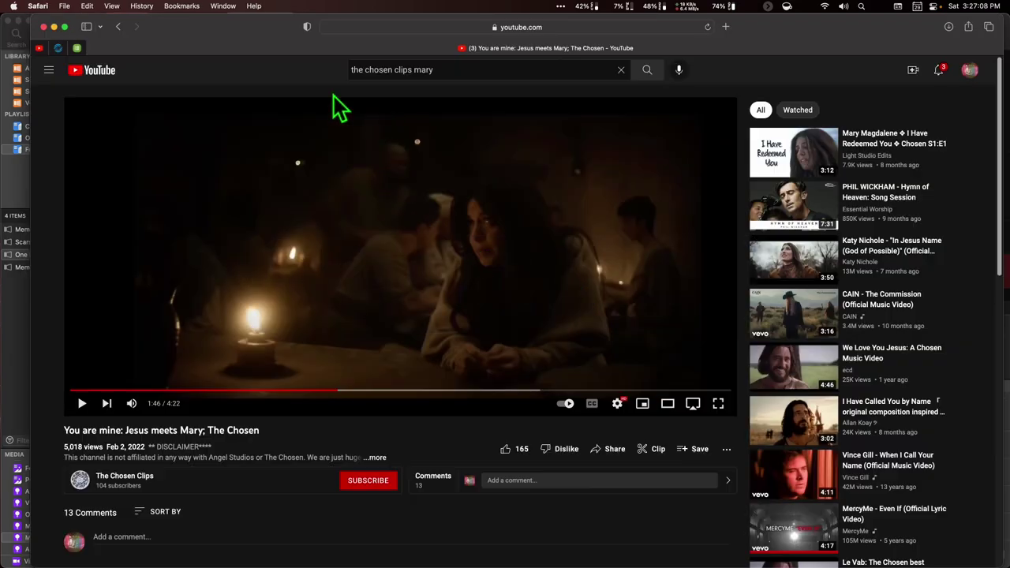
left_click(38, 49)
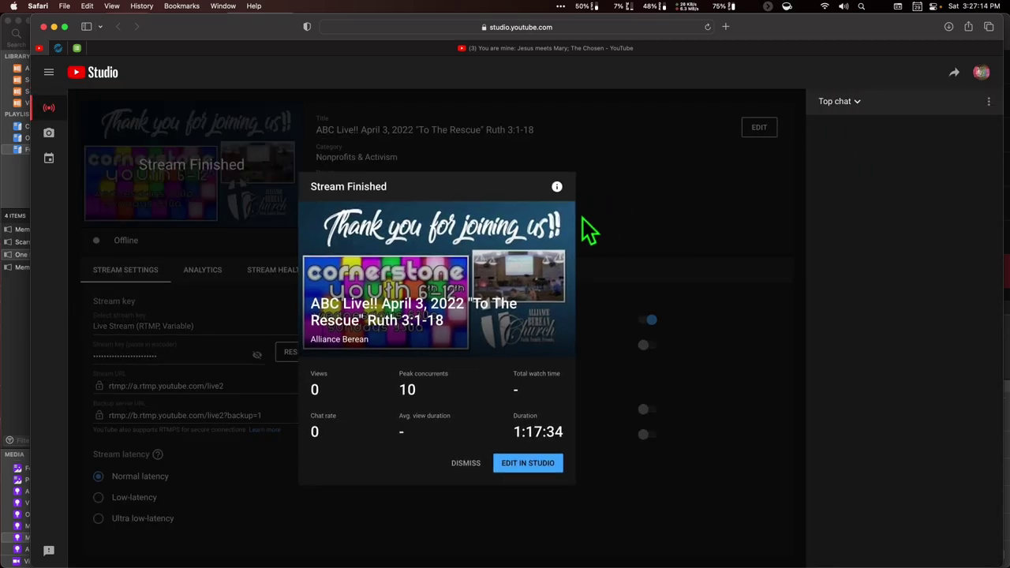
left_click(466, 466)
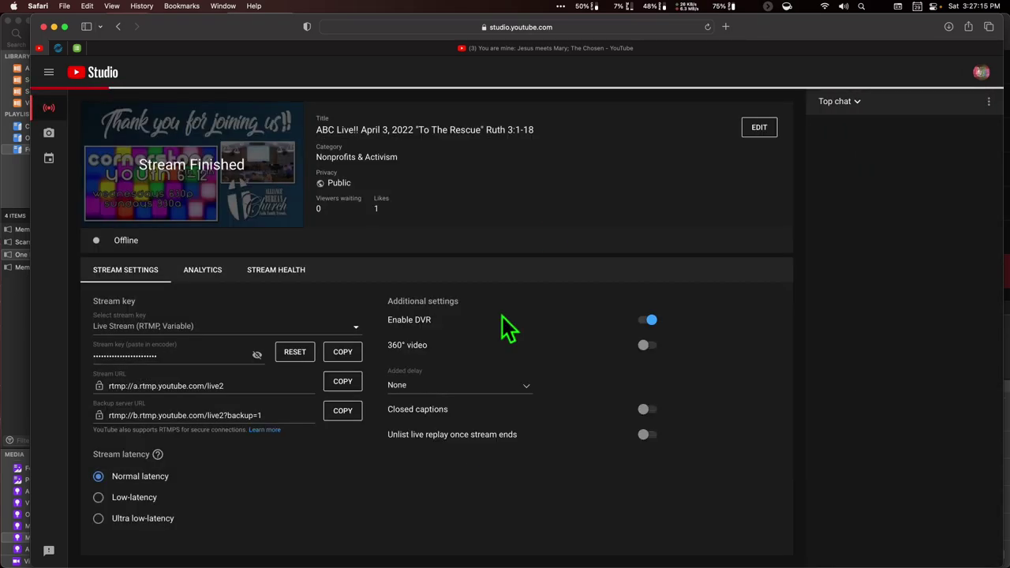
Open the October 30, 2022 stream's edit settings and review its title, description and privacy options, keeping visibility Public.
left_click(772, 126)
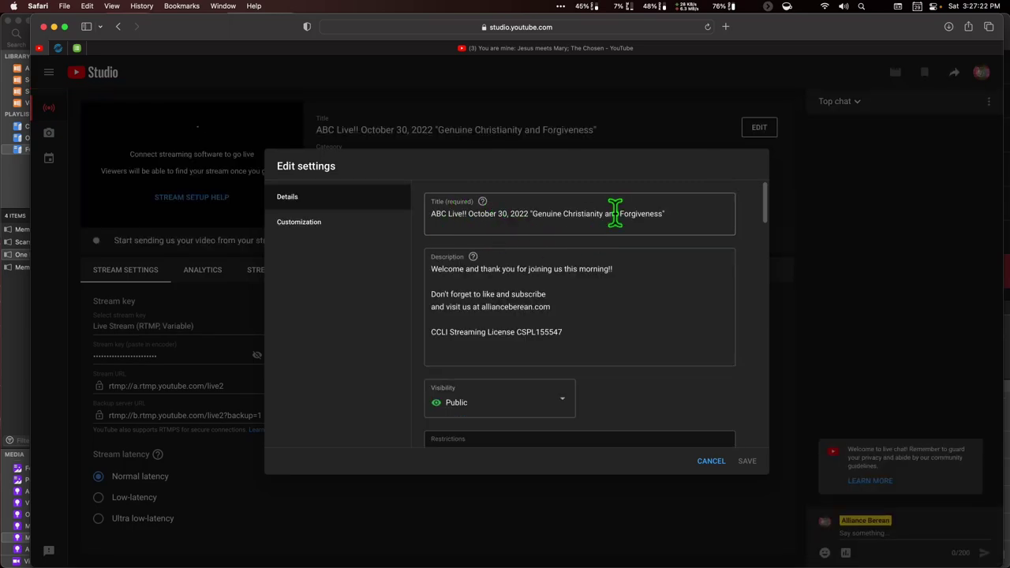
scroll(507, 246, "down", 1)
scroll(506, 246, "down", 1)
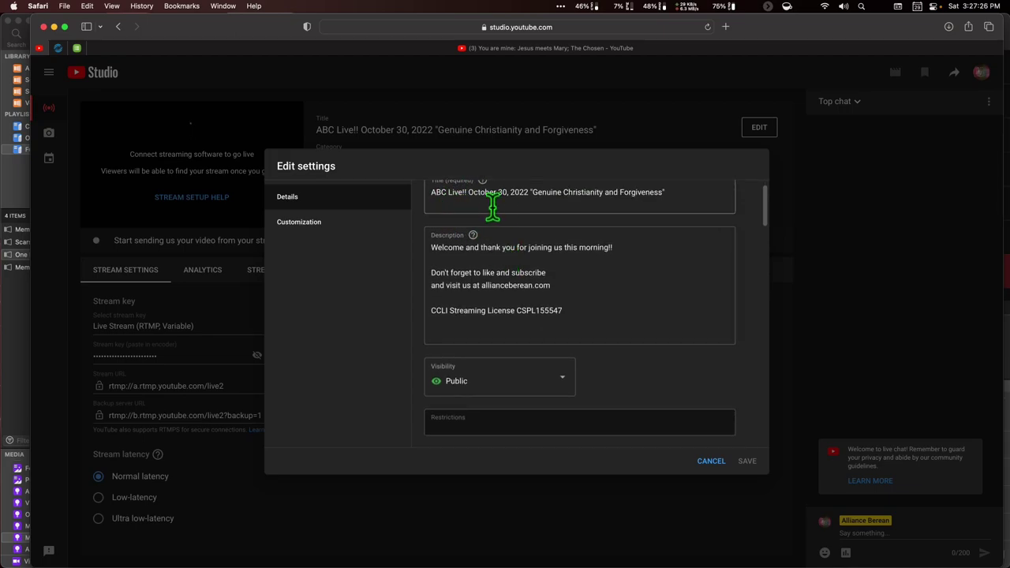
scroll(527, 206, "down", 1)
scroll(527, 206, "down", 5)
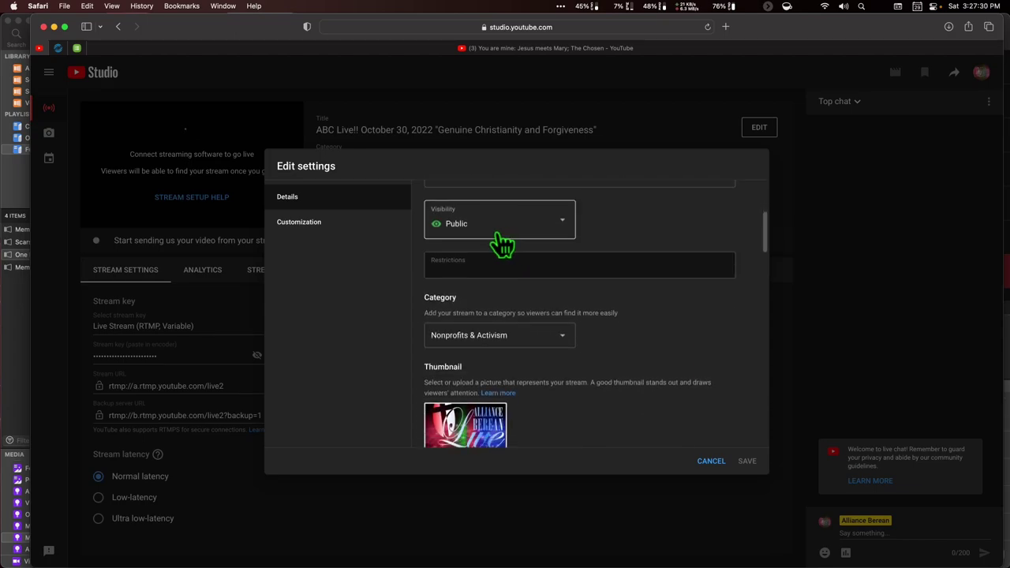
left_click(563, 229)
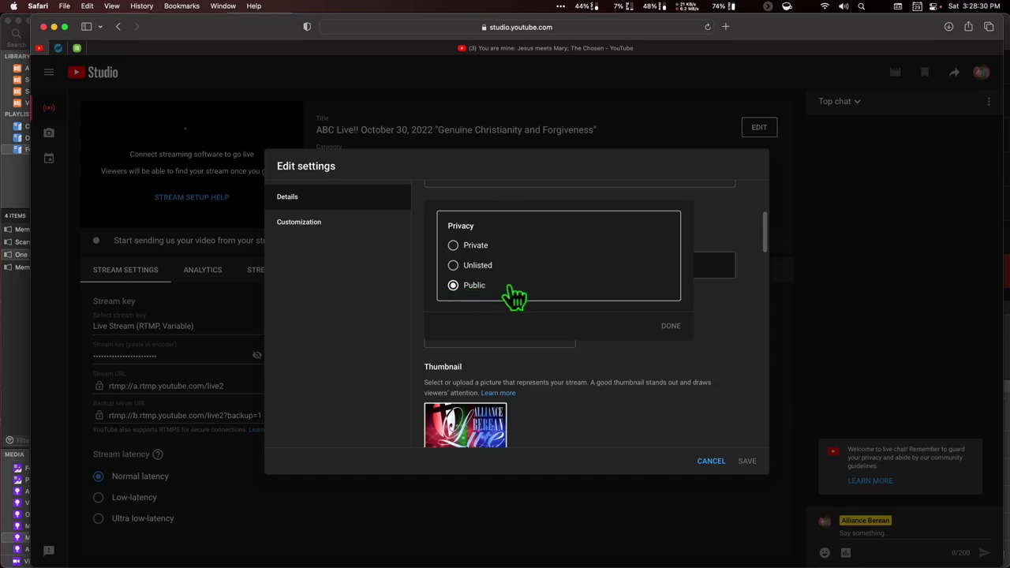
left_click(661, 327)
Review the stream's category, thumbnail and playlist options, and close the edit settings without saving.
scroll(654, 349, "down", 1)
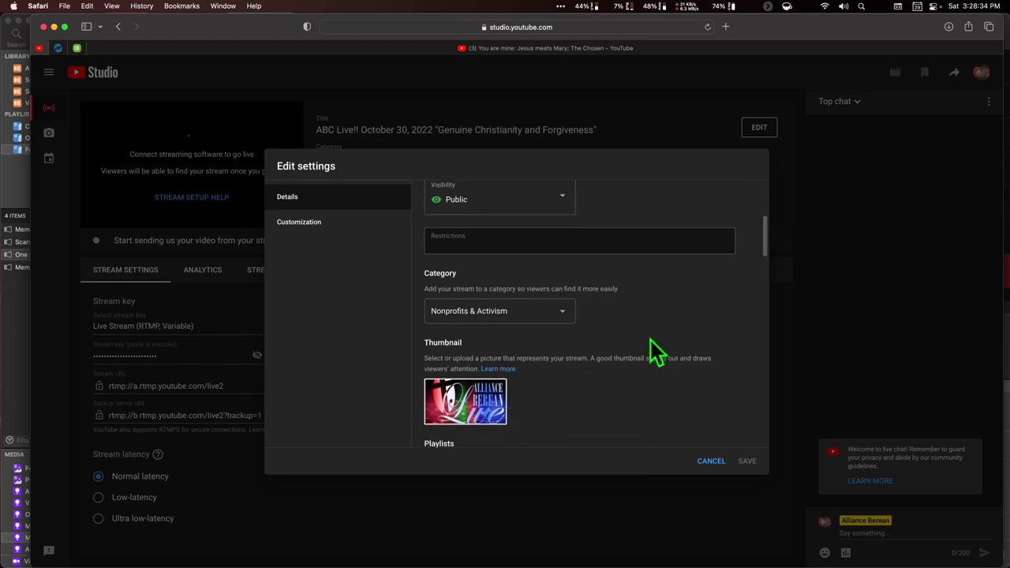
scroll(651, 347, "down", 4)
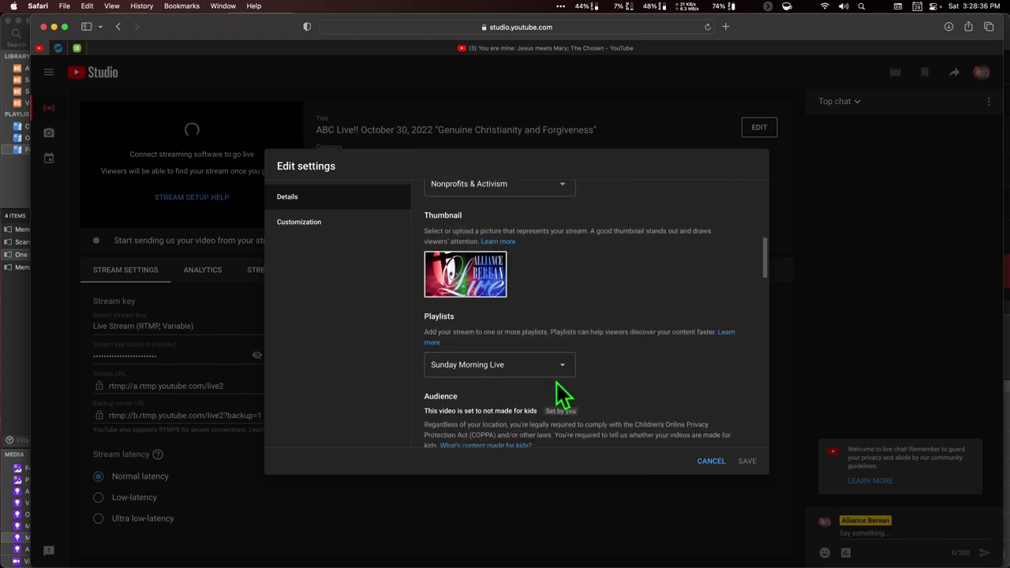
left_click(550, 372)
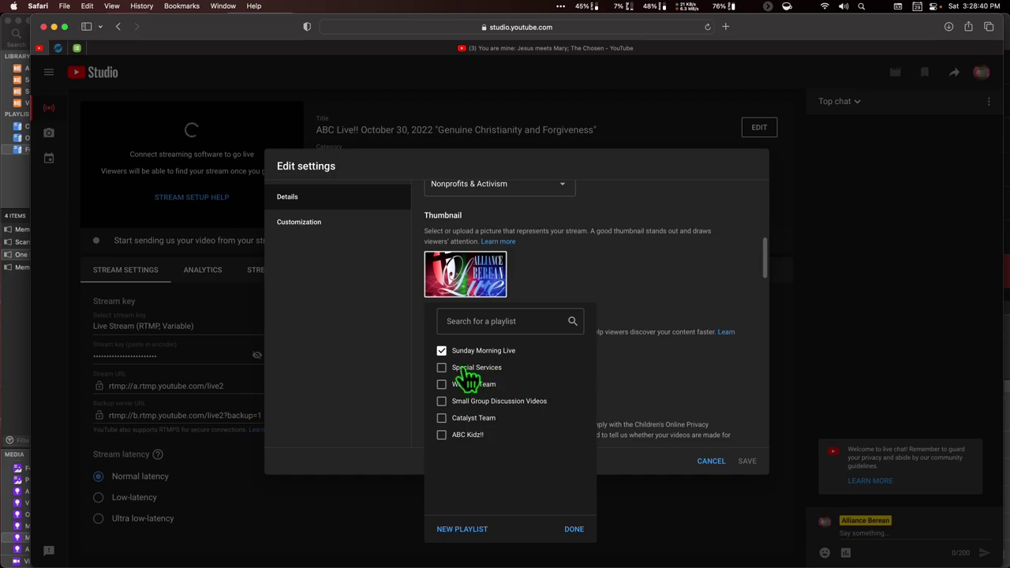
left_click(692, 367)
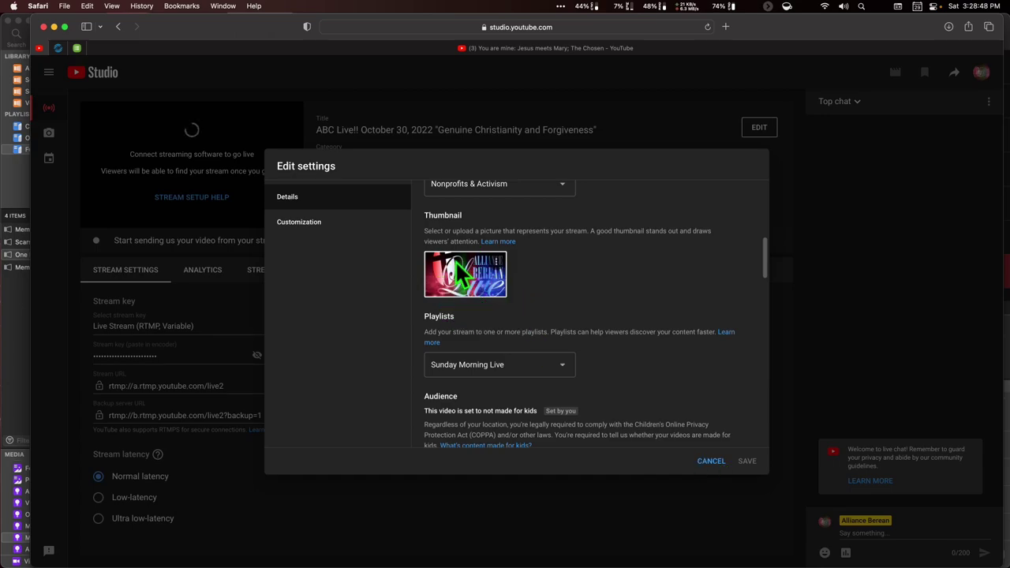
left_click(712, 464)
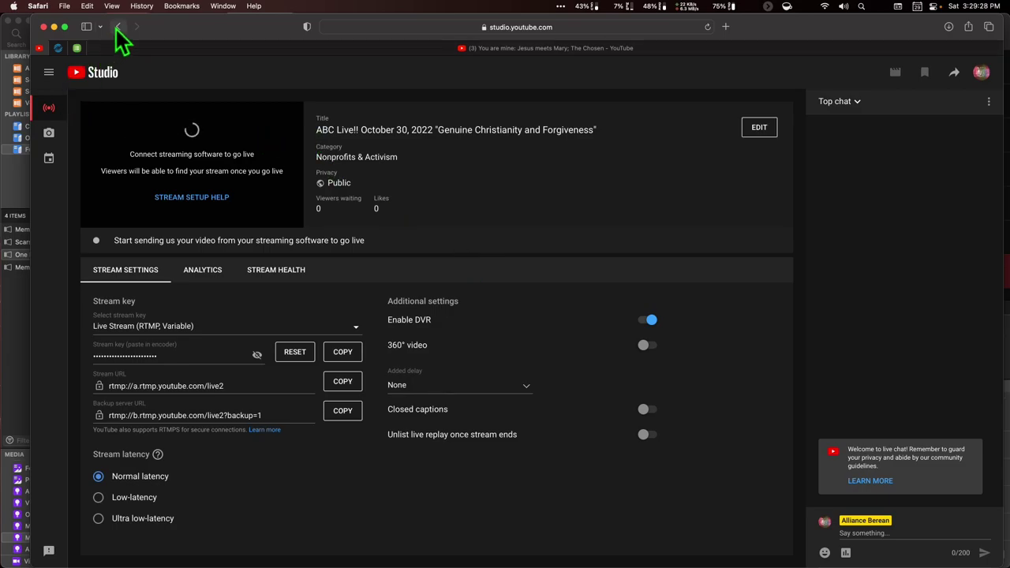
Switch to ProPresenter and review the Funeral playlist's slides from Memorial Presession through both songs to Memorial Procession.
key("super+Tab")
scroll(365, 306, "down", 2)
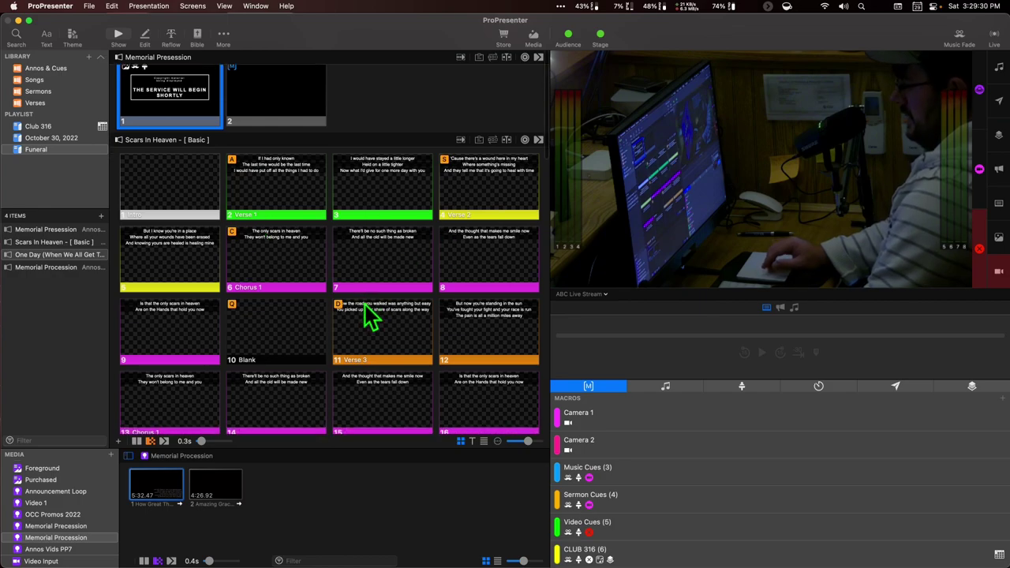
scroll(364, 306, "up", 2)
scroll(364, 305, "down", 3)
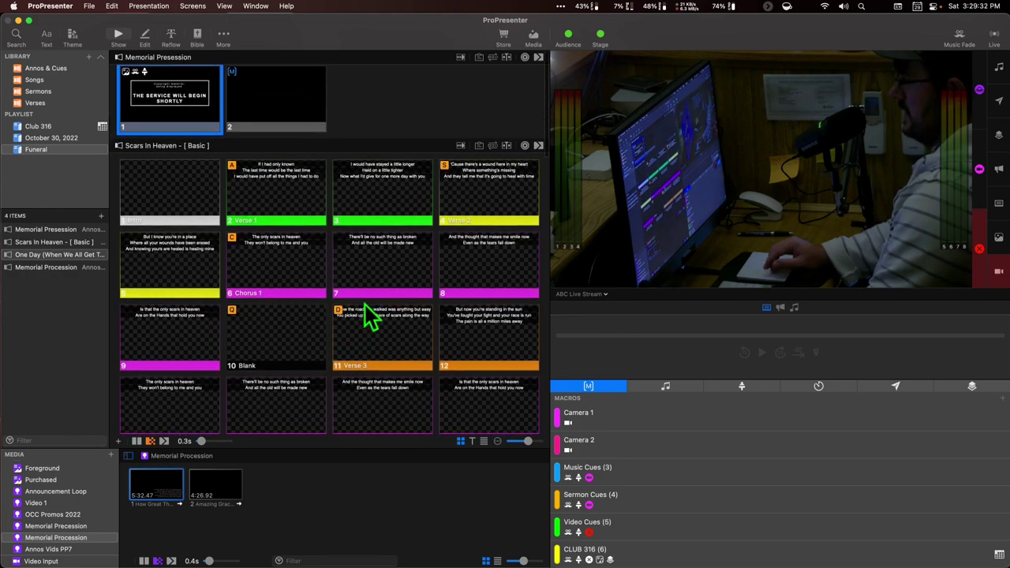
scroll(364, 305, "up", 3)
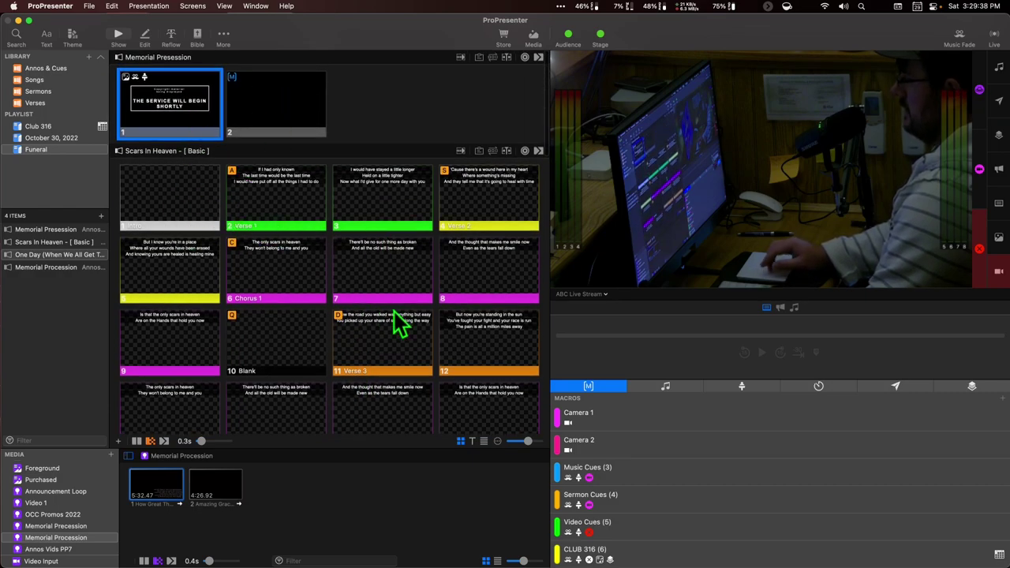
scroll(396, 323, "down", 6)
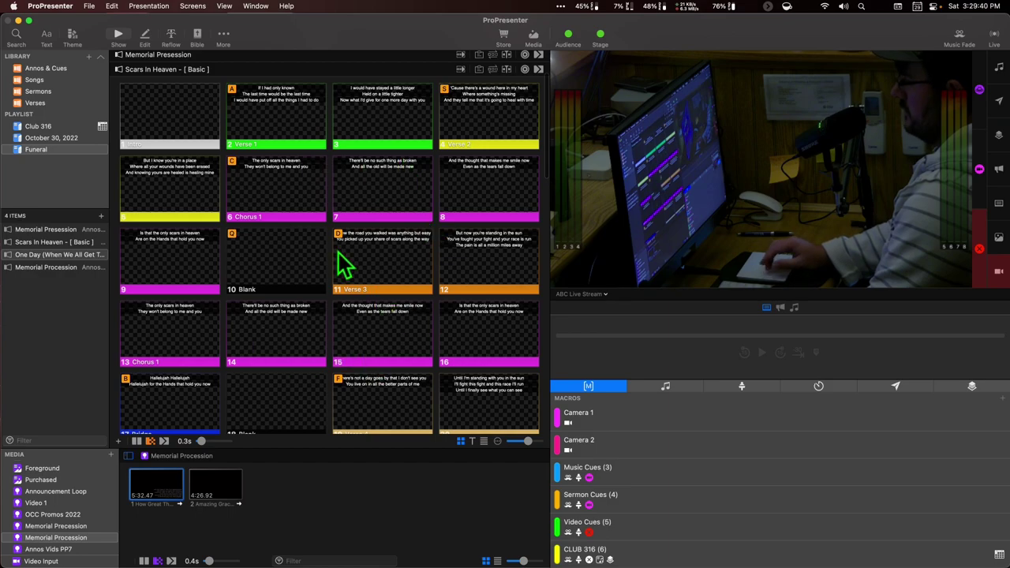
scroll(338, 253, "down", 10)
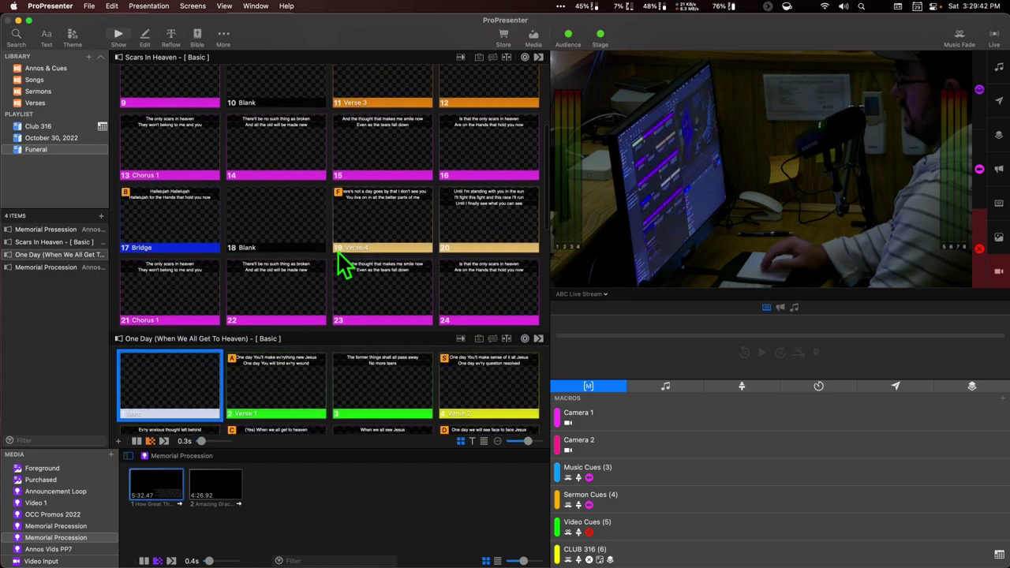
scroll(338, 253, "down", 18)
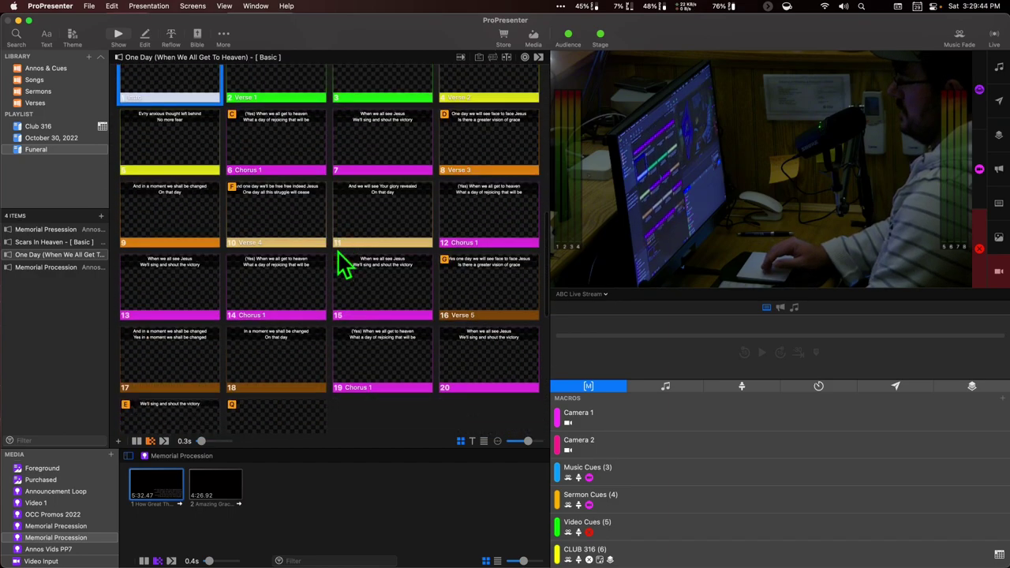
scroll(338, 254, "down", 3)
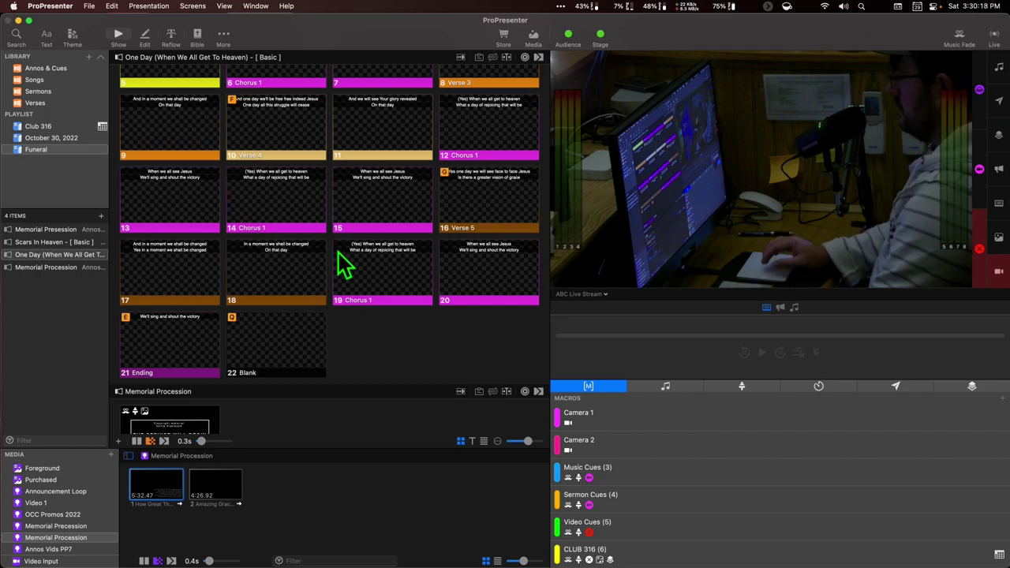
scroll(345, 264, "down", 3)
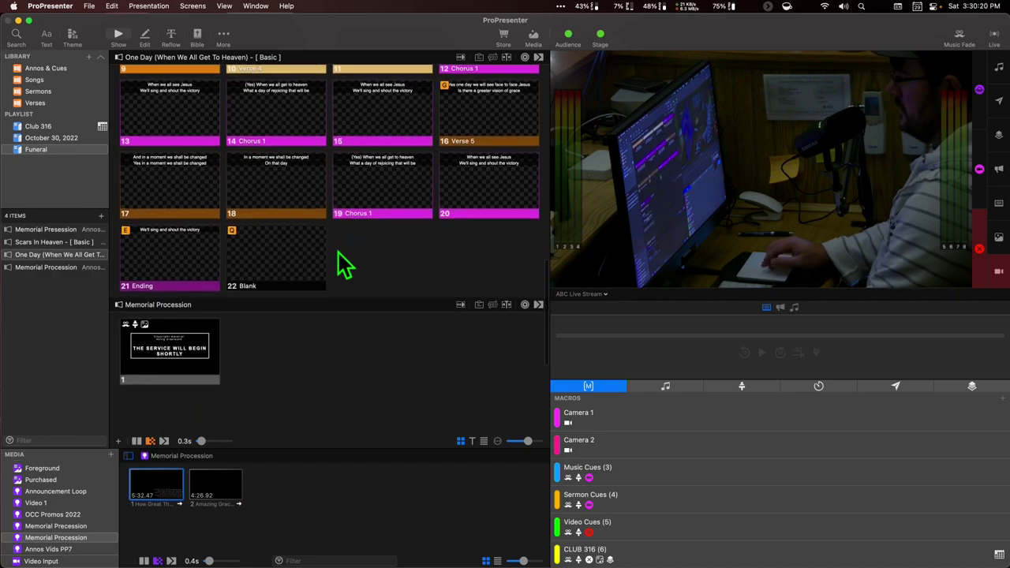
scroll(345, 264, "down", 4)
Look back over the One Day and Scars In Heaven slides up to the Memorial Presession at the playlist's start.
scroll(345, 264, "up", 5)
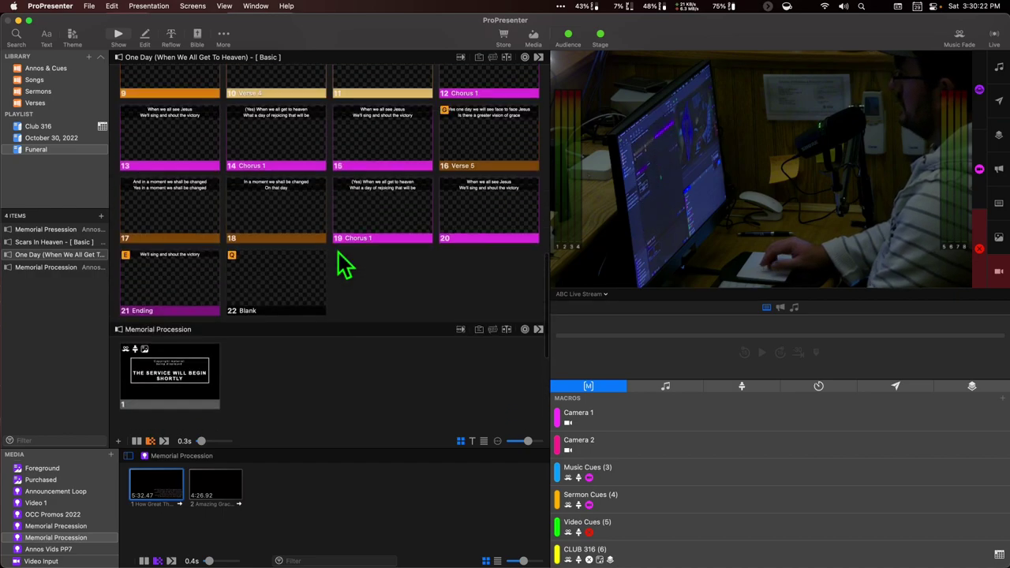
scroll(345, 264, "up", 12)
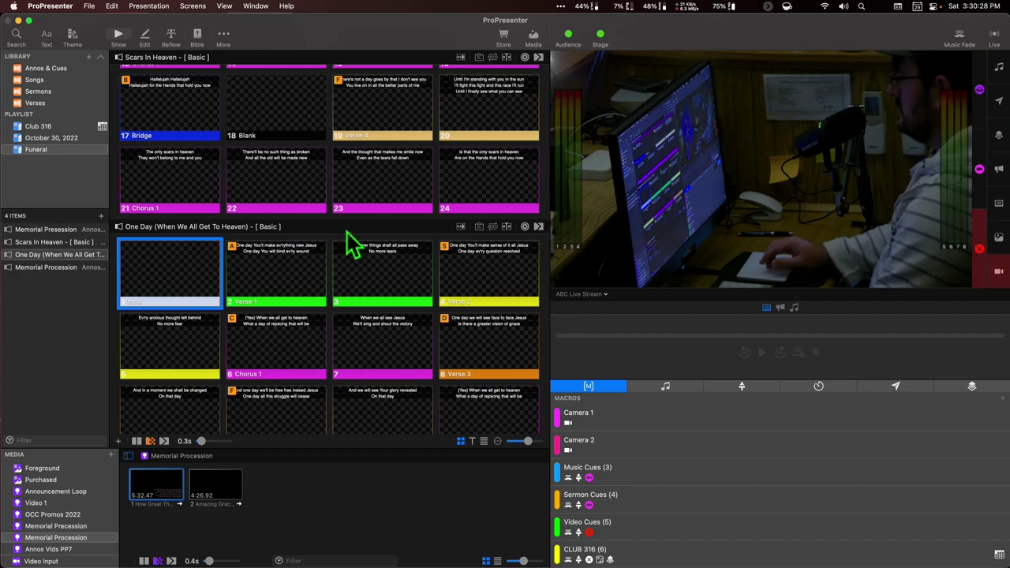
scroll(347, 233, "up", 5)
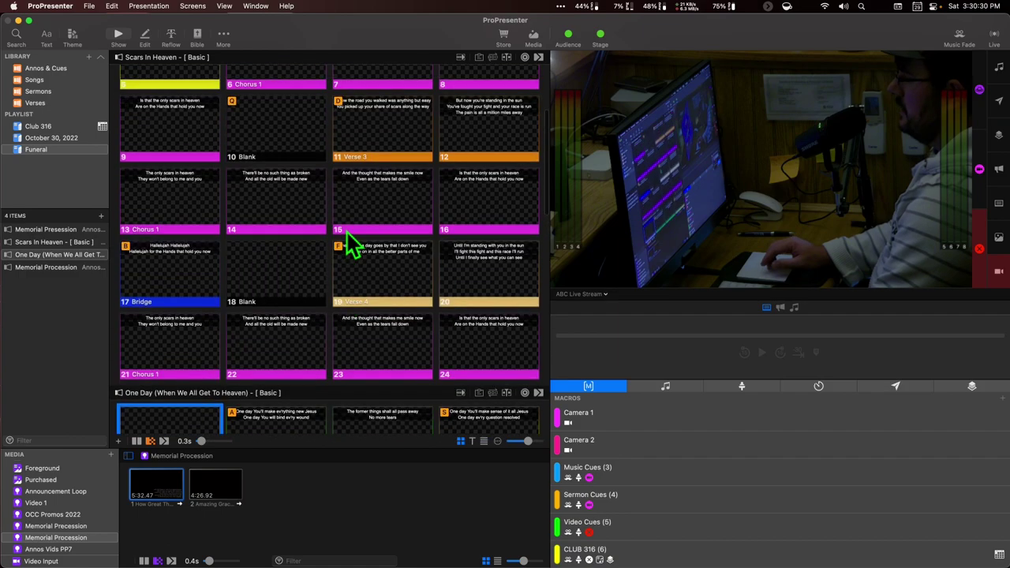
scroll(347, 237, "up", 1)
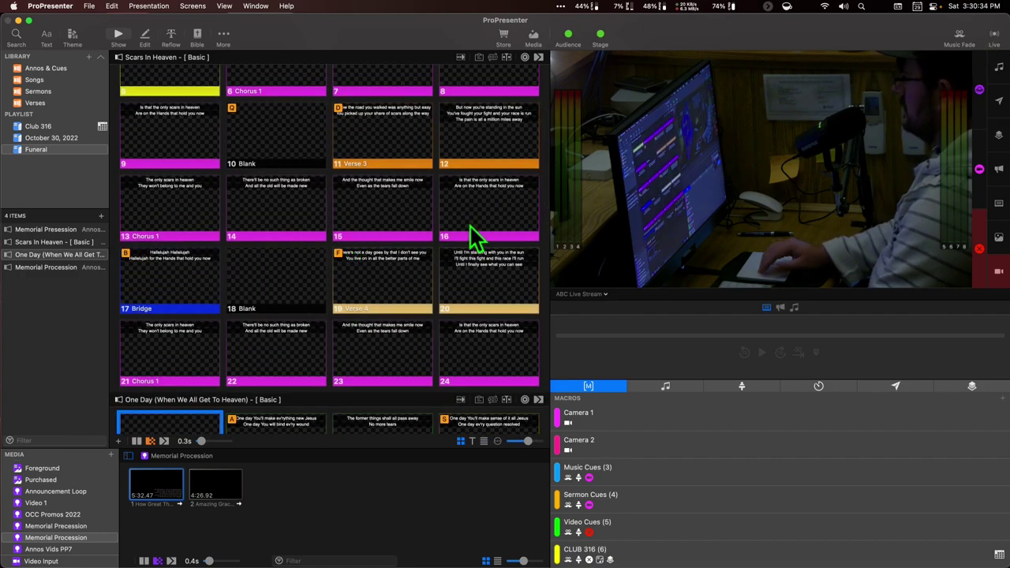
scroll(382, 285, "up", 6)
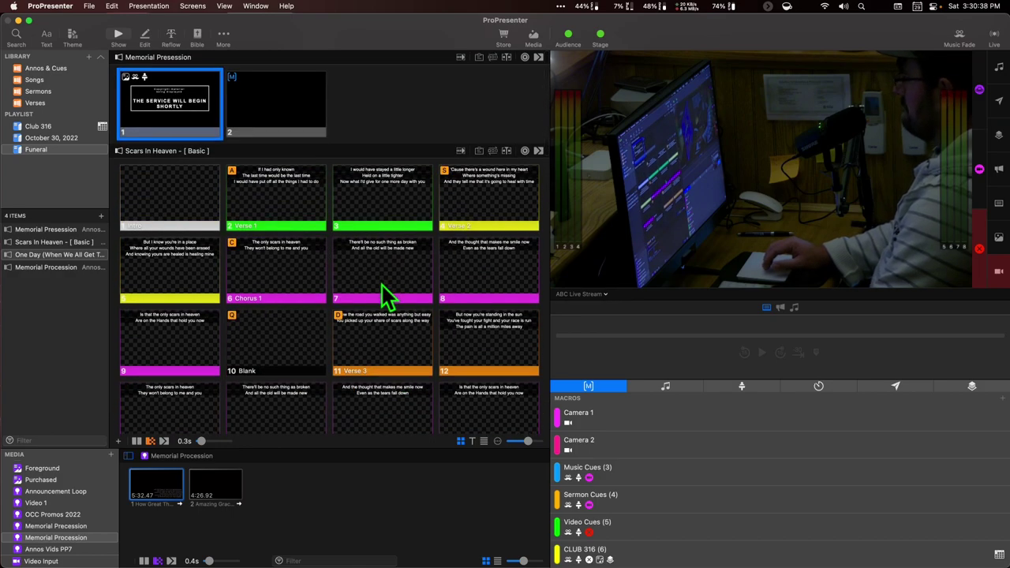
left_click(649, 457)
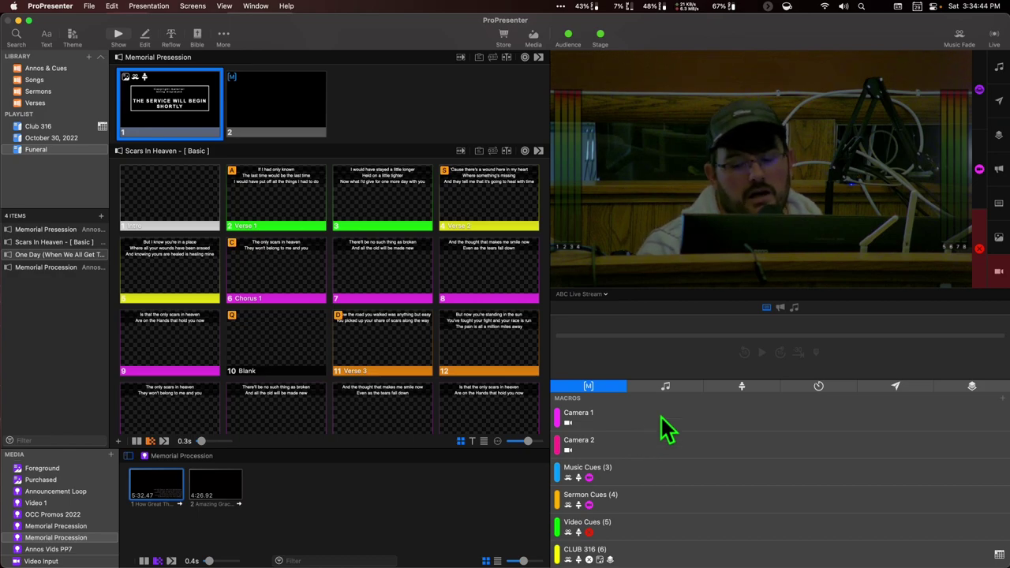
scroll(662, 417, "down", 1)
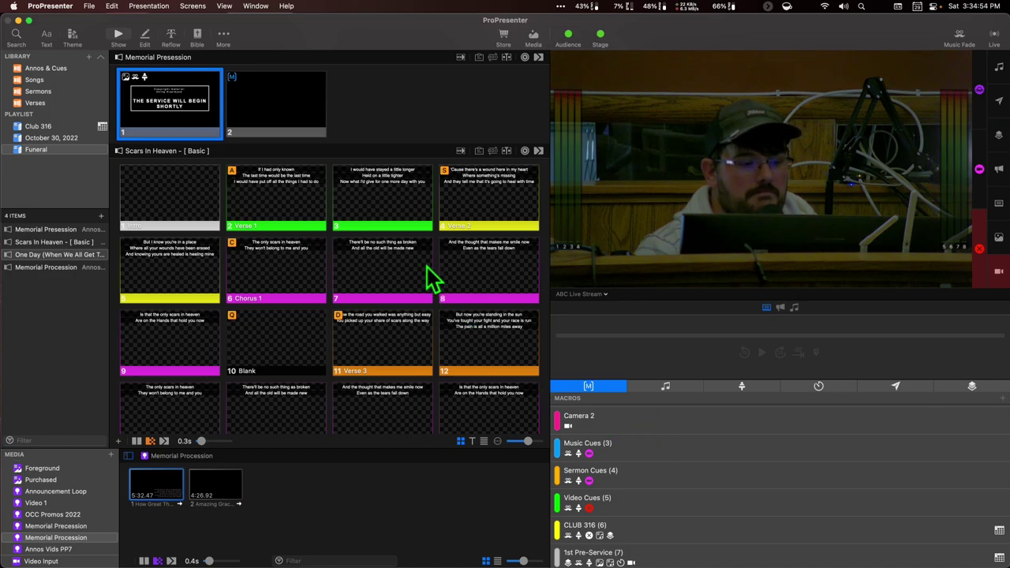
scroll(424, 259, "down", 2)
scroll(424, 259, "down", 1)
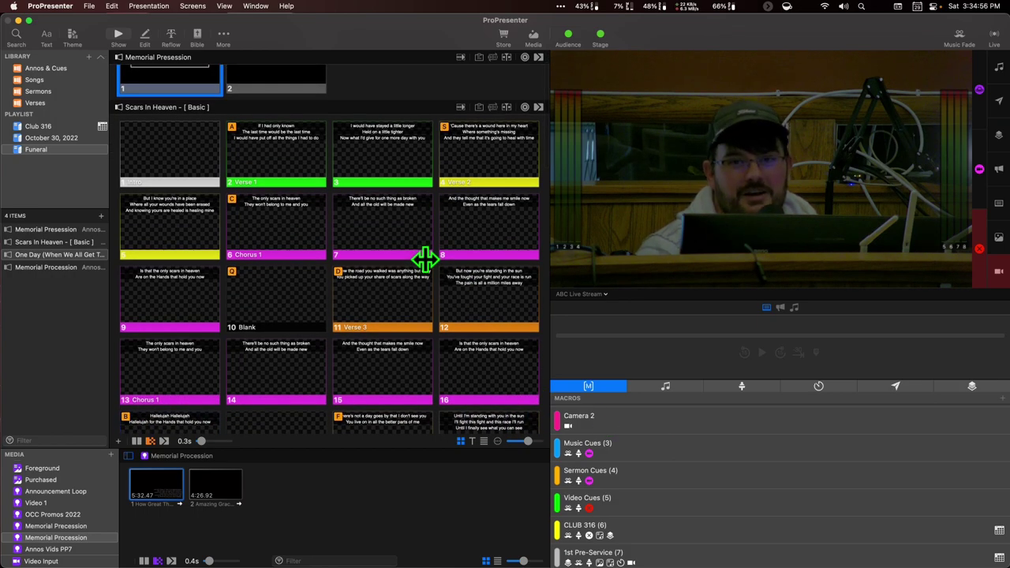
scroll(424, 260, "down", 2)
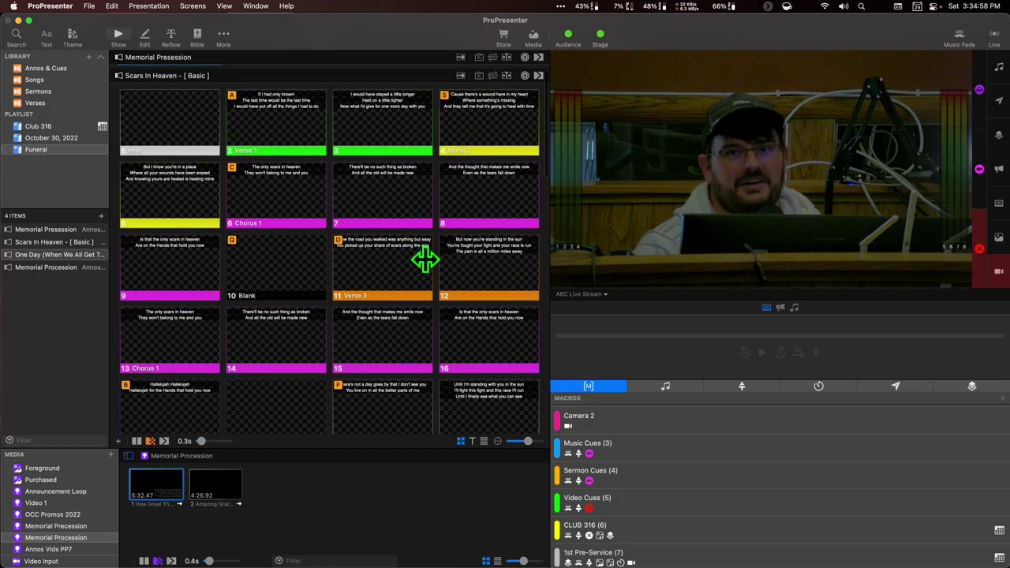
scroll(424, 259, "down", 5)
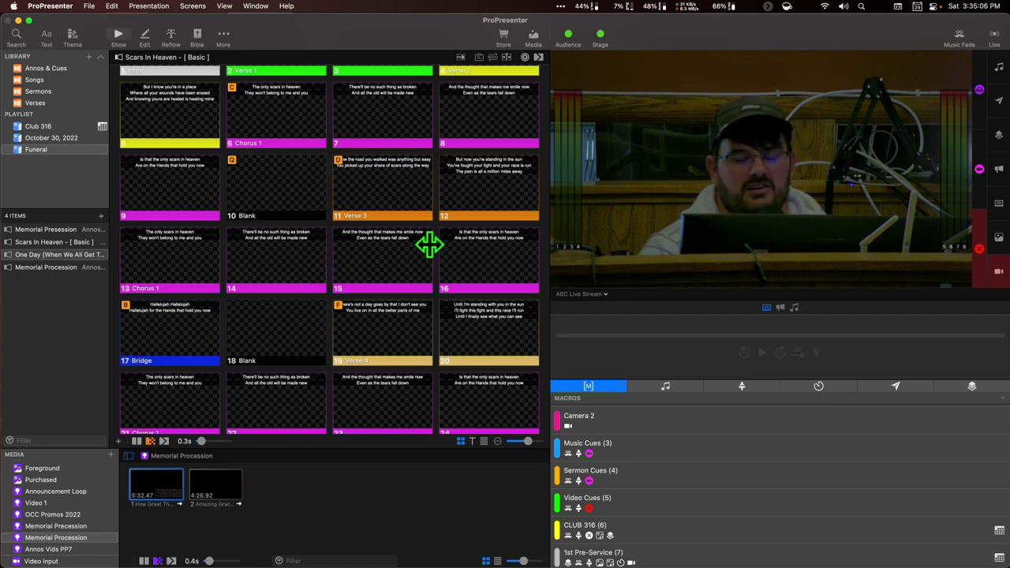
scroll(445, 203, "down", 2)
scroll(445, 203, "down", 2)
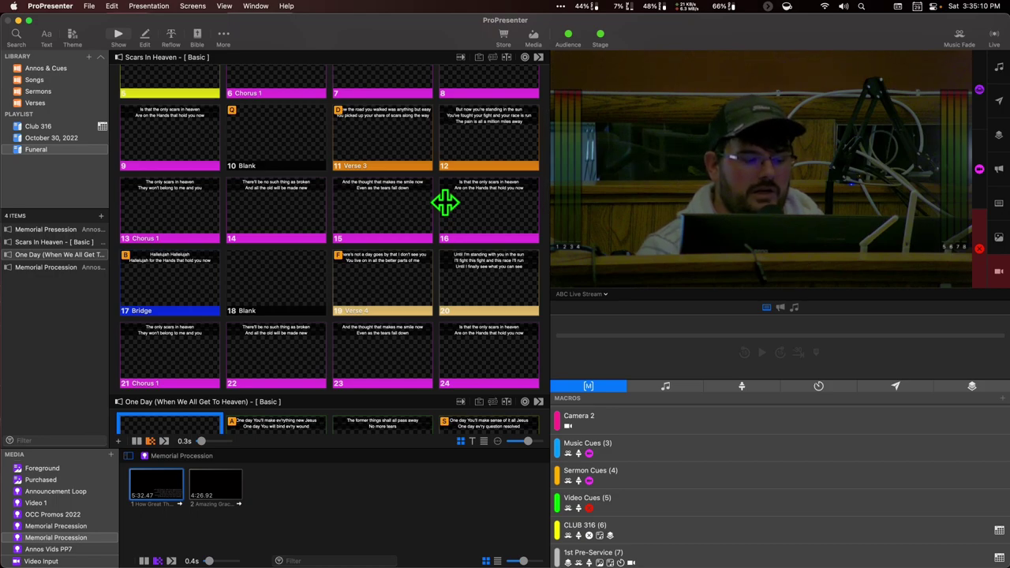
scroll(445, 203, "up", 3)
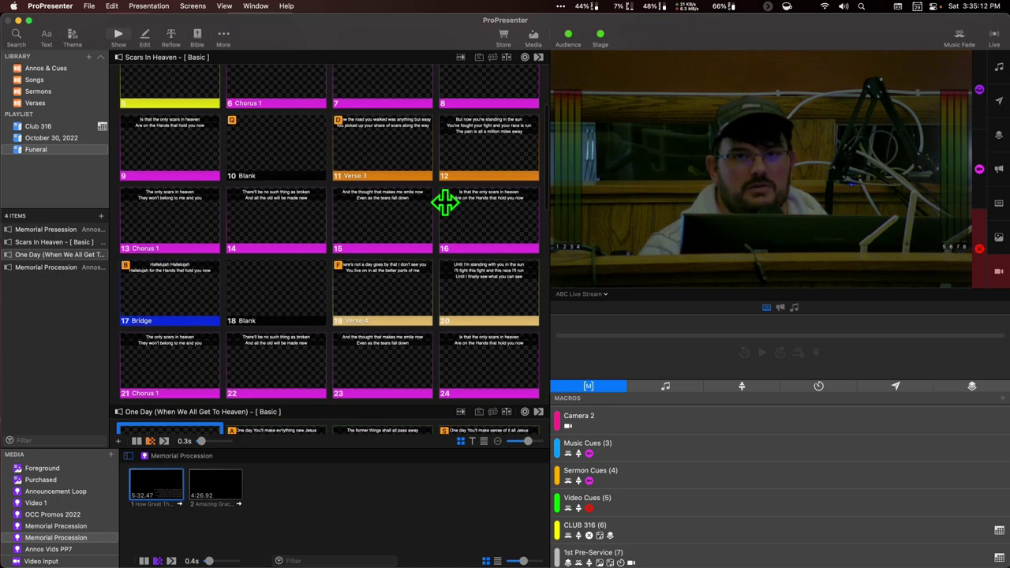
scroll(445, 203, "up", 8)
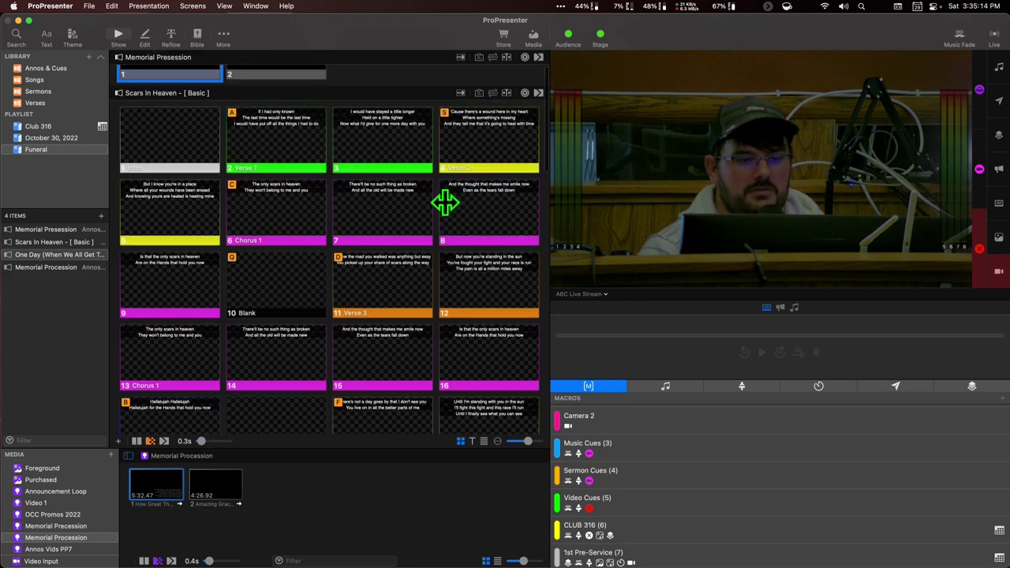
scroll(445, 203, "up", 1)
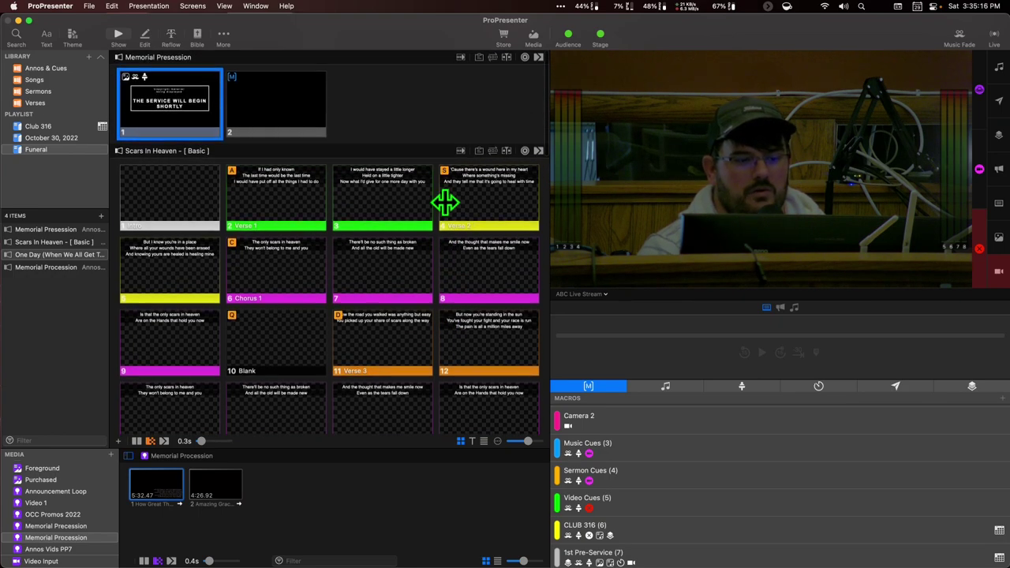
scroll(438, 200, "down", 3)
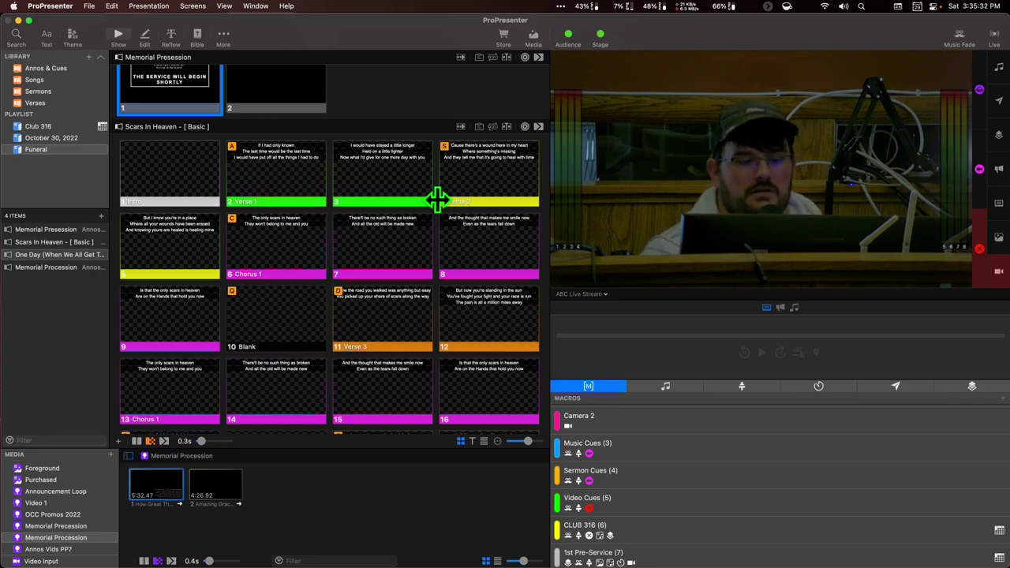
scroll(438, 199, "down", 5)
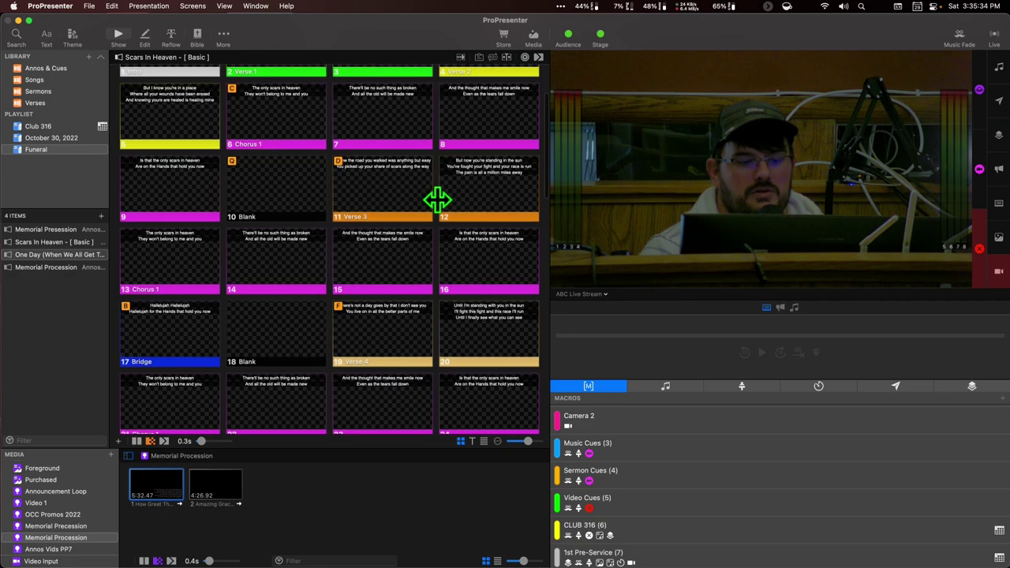
scroll(438, 200, "down", 4)
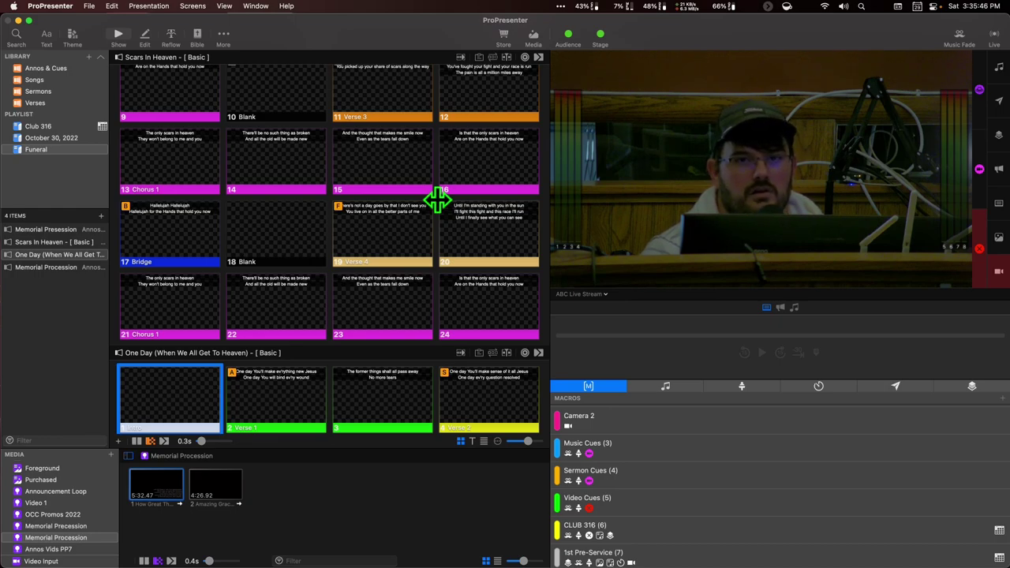
scroll(438, 201, "down", 3)
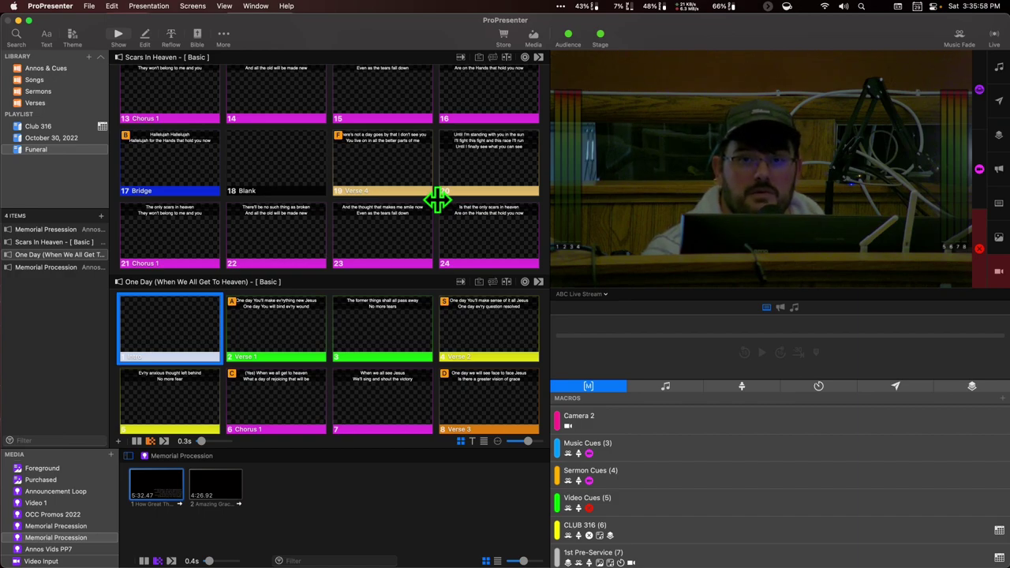
scroll(438, 200, "down", 2)
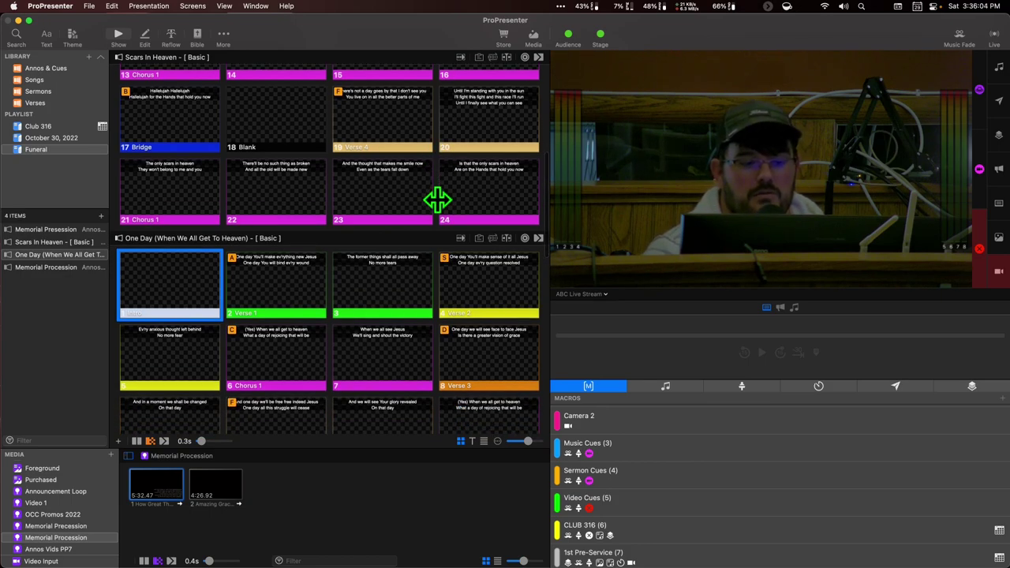
scroll(438, 200, "down", 1)
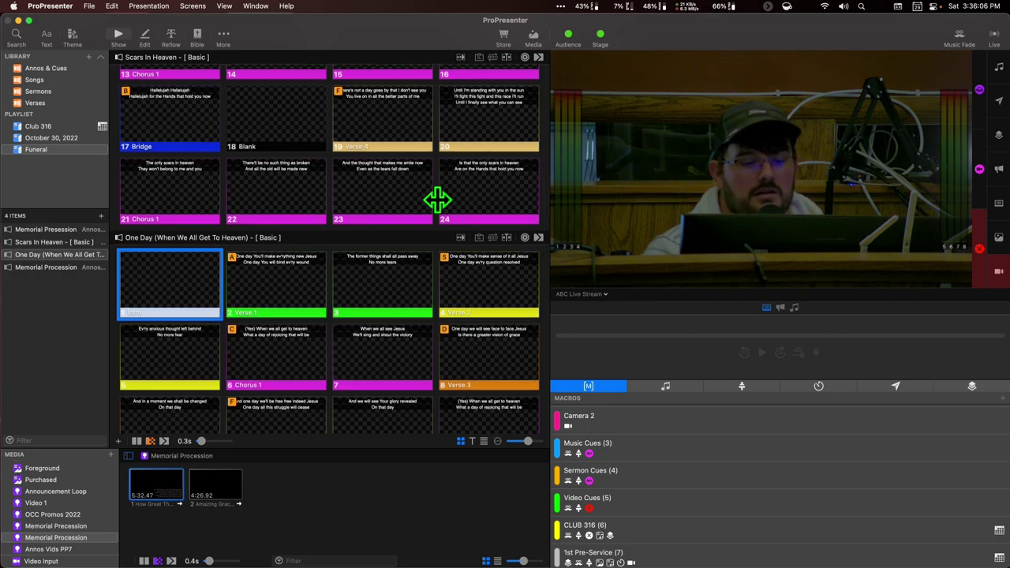